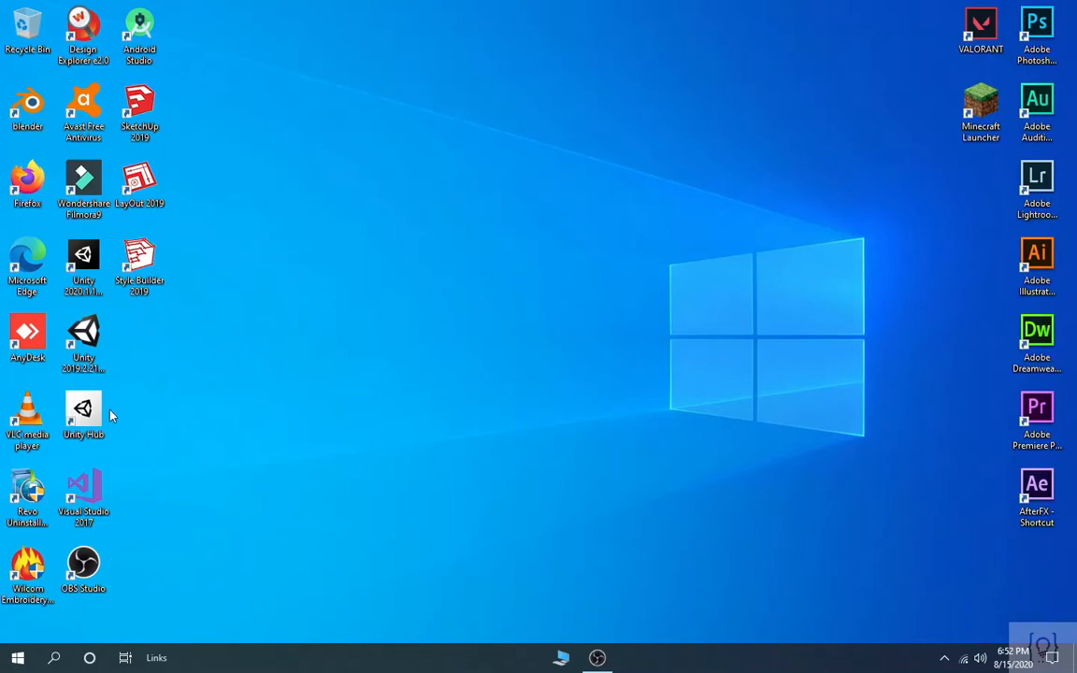
Launch Unity Hub and create a project from the 3D template with Unity 2020.1.1f1 in the D:\Unity Projects location.
double_click(98, 414)
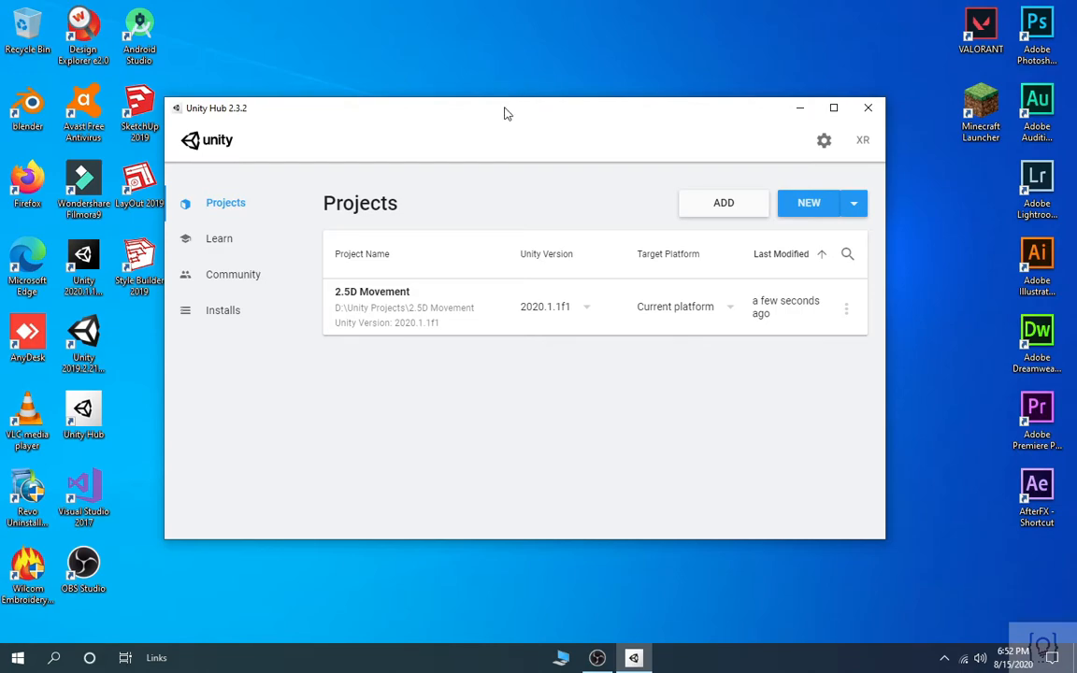
drag(505, 114, 507, 85)
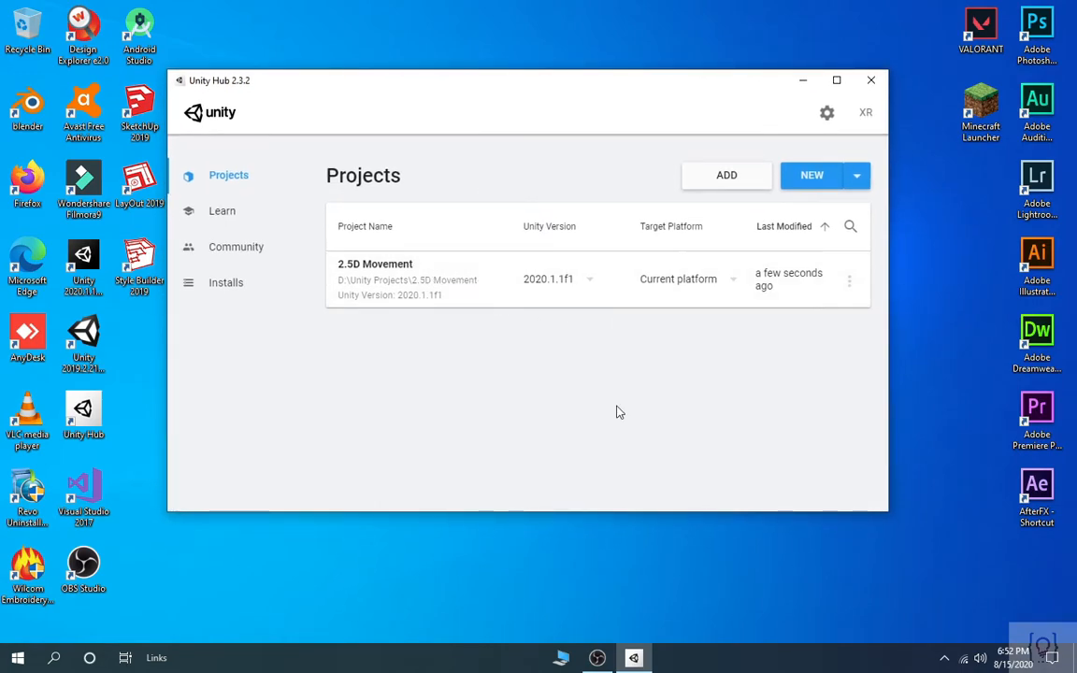
click(858, 178)
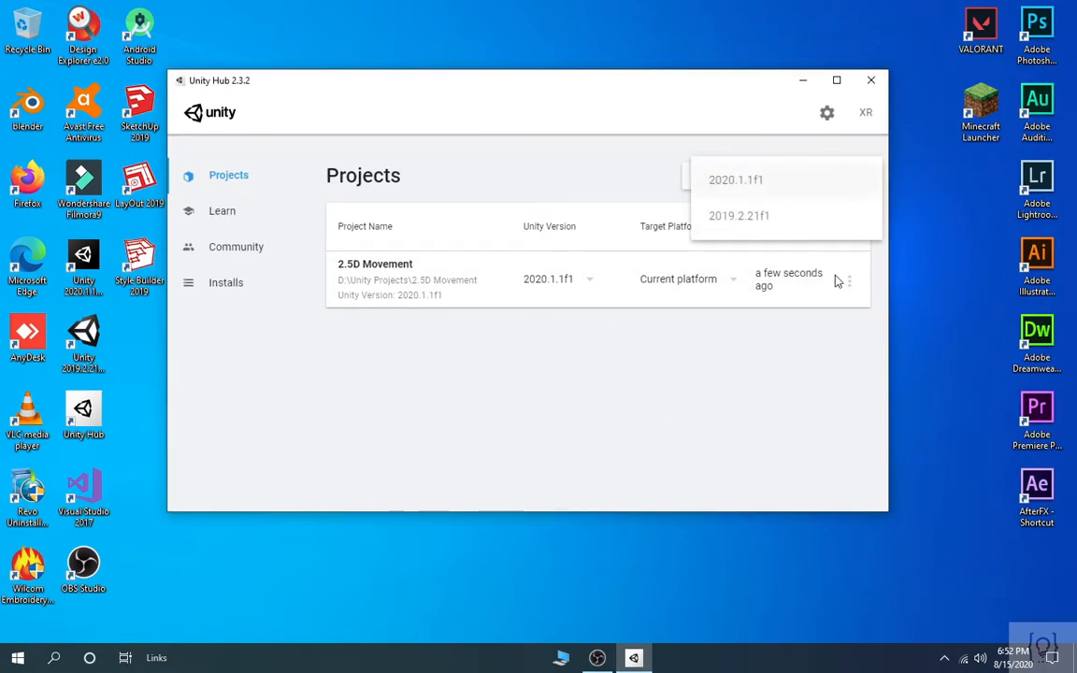
click(736, 183)
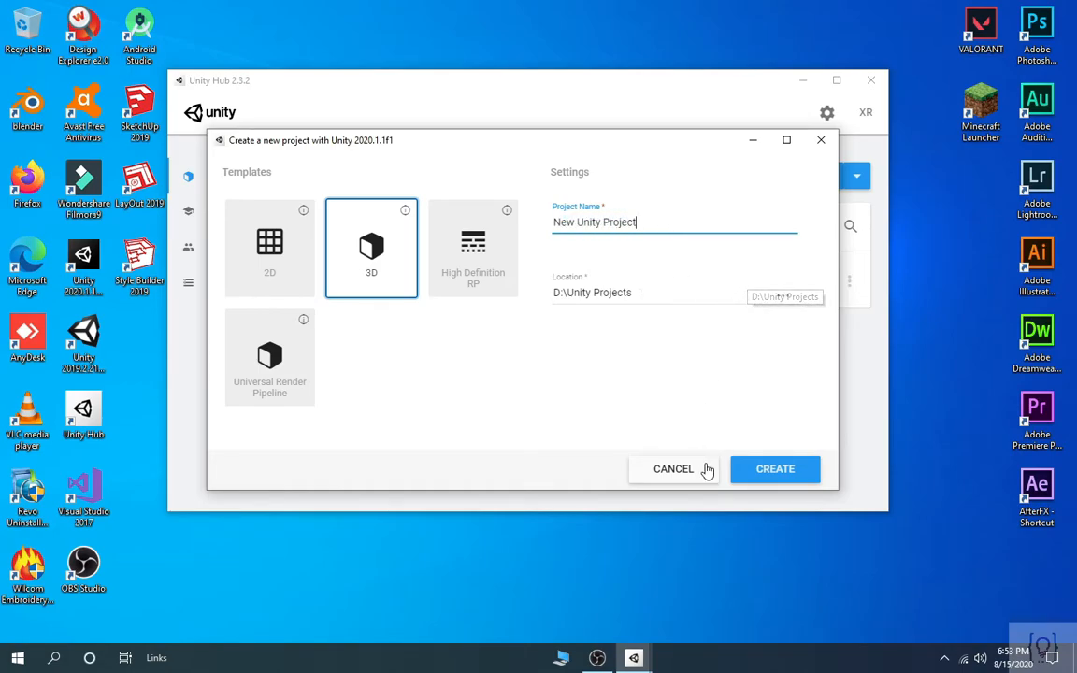
click(800, 480)
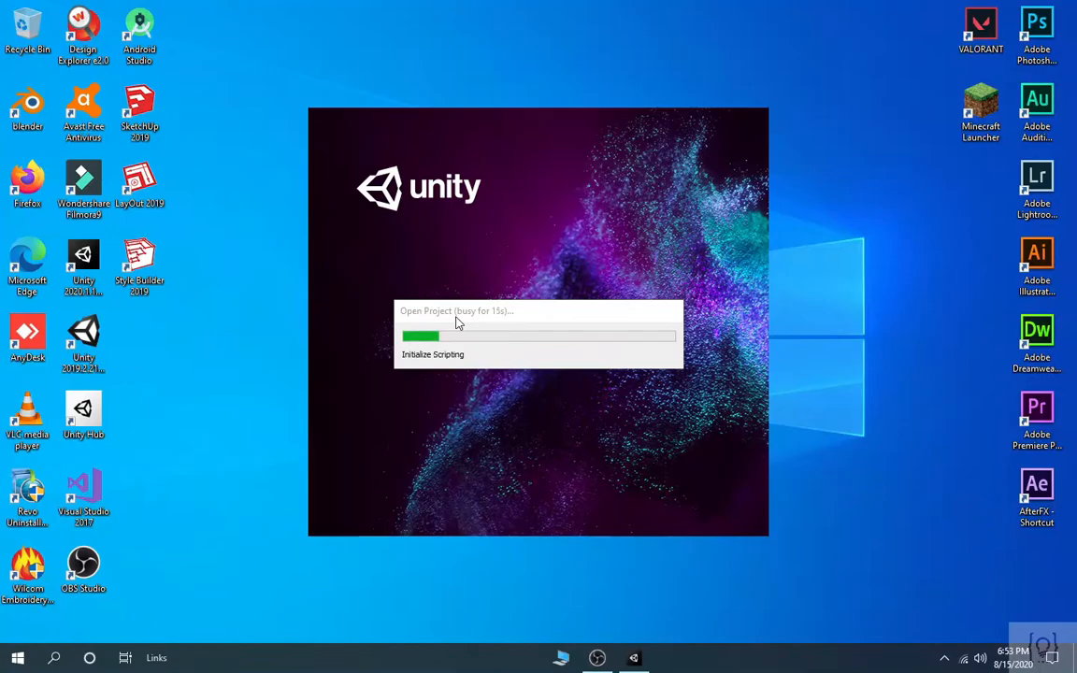
right_click(800, 276)
click(838, 319)
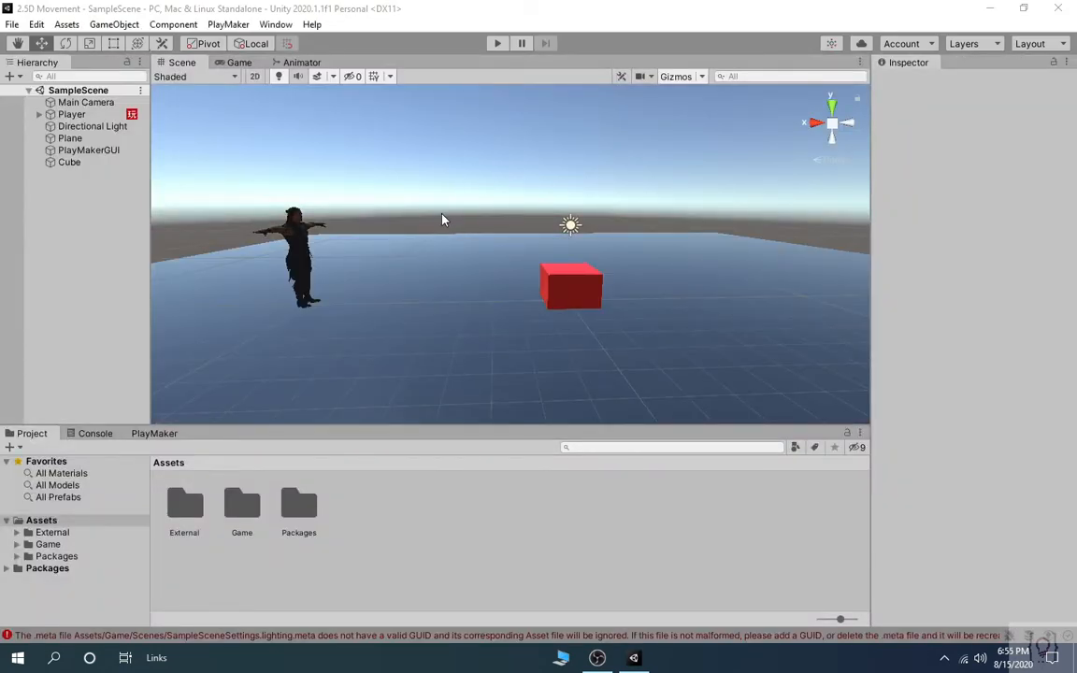
Clear the console messages and return to the project's asset folders.
click(96, 433)
click(13, 447)
click(32, 434)
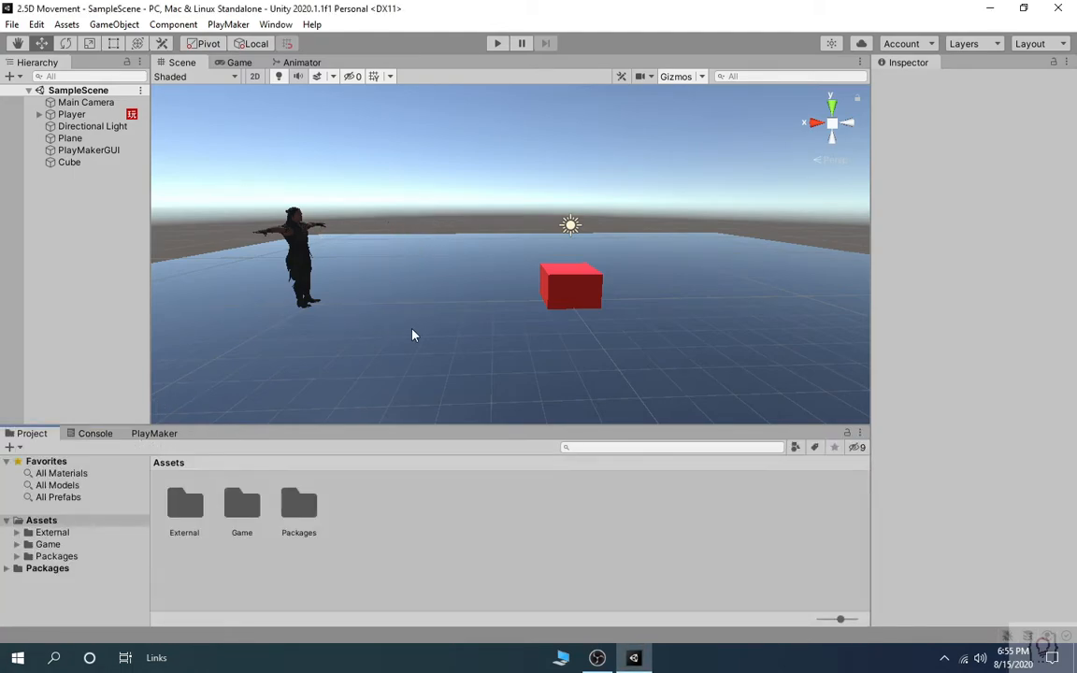
Run SampleScene in a maximized Game view.
scroll(411, 207, down, 2)
middle_drag(426, 212, 427, 188)
scroll(426, 210, up, 5)
scroll(427, 207, down, 3)
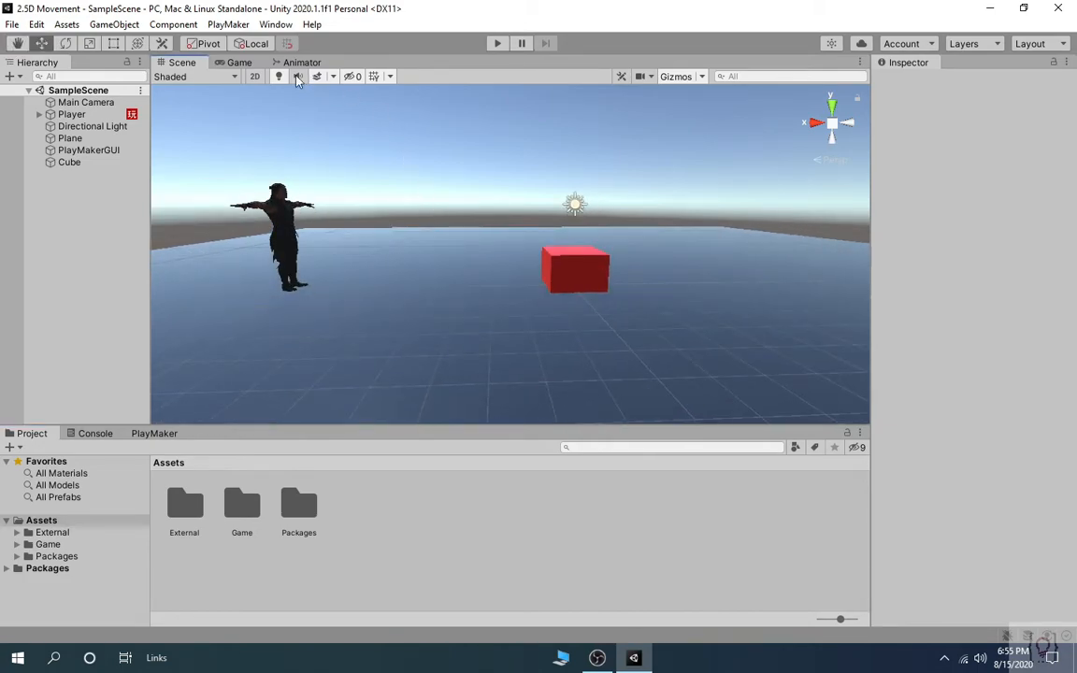
click(239, 63)
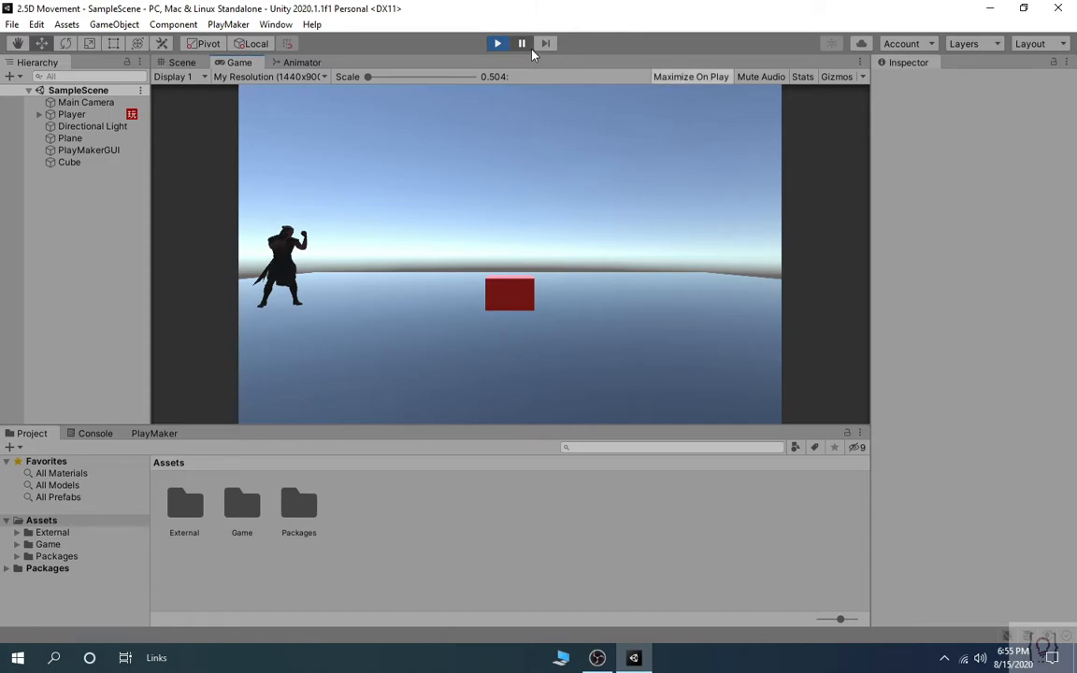
key(shift+space)
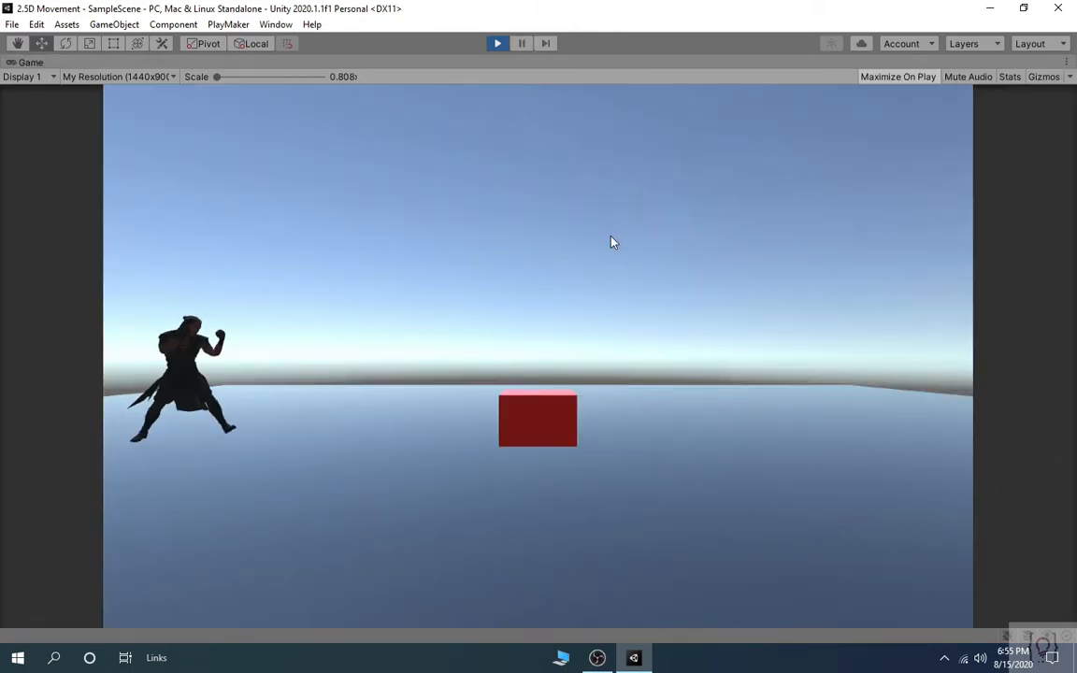
Test the character's walking and turning by moving it repeatedly forward and backward beside the red cube.
key(d)
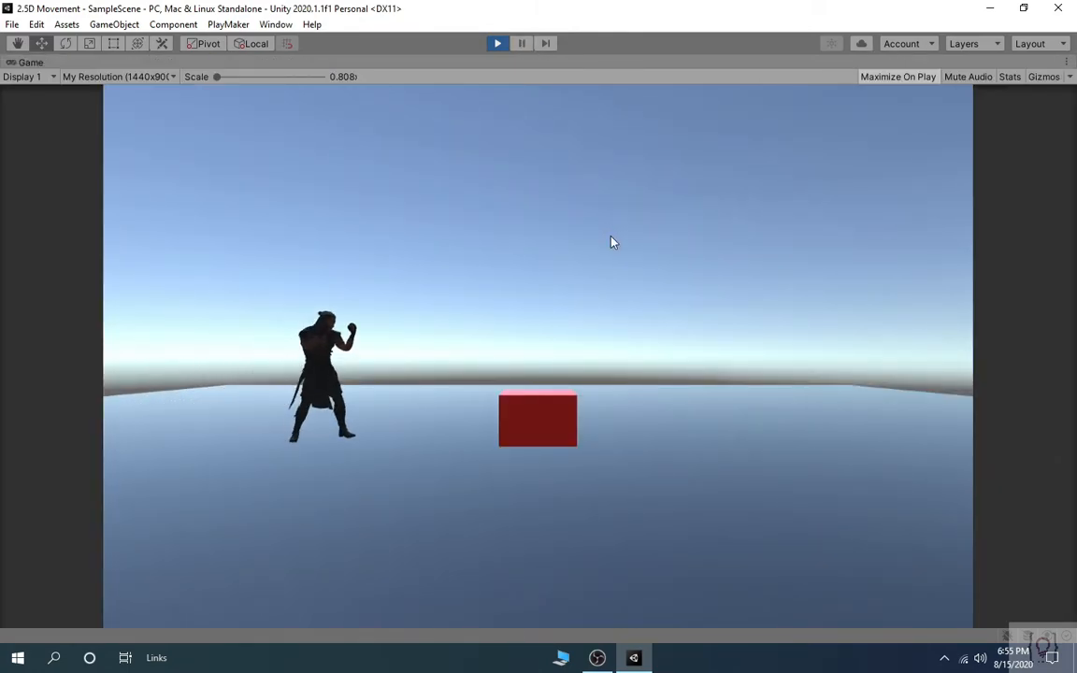
key(a)
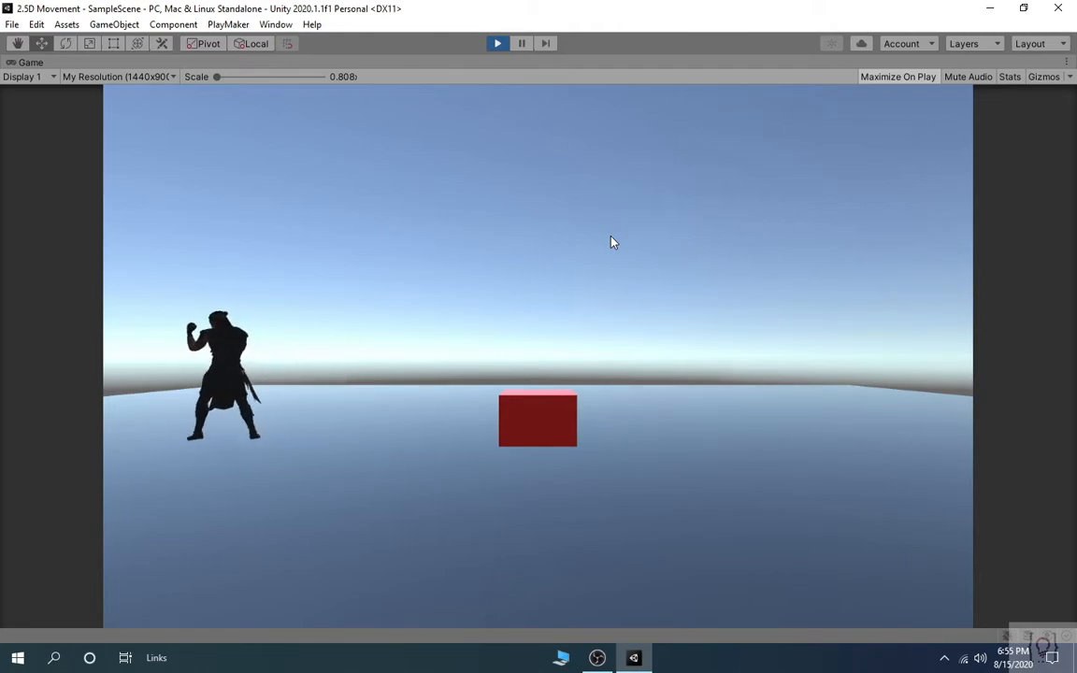
key(d)
key(a)
key(d)
key(d)
key(a)
key(d)
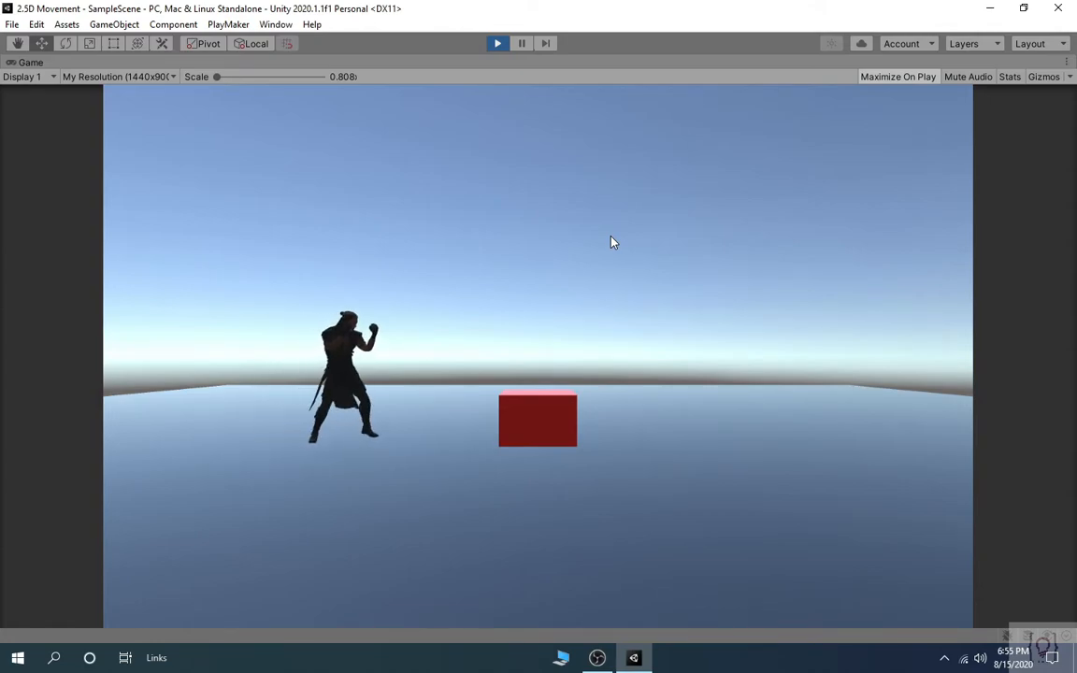
key(a)
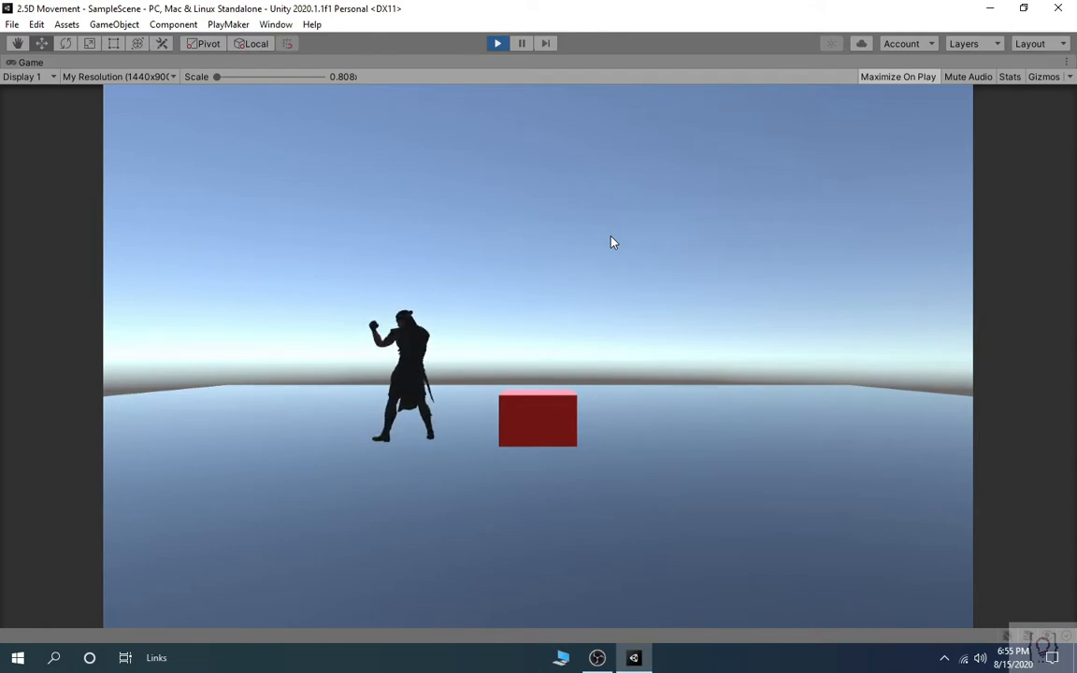
key(a)
key(d)
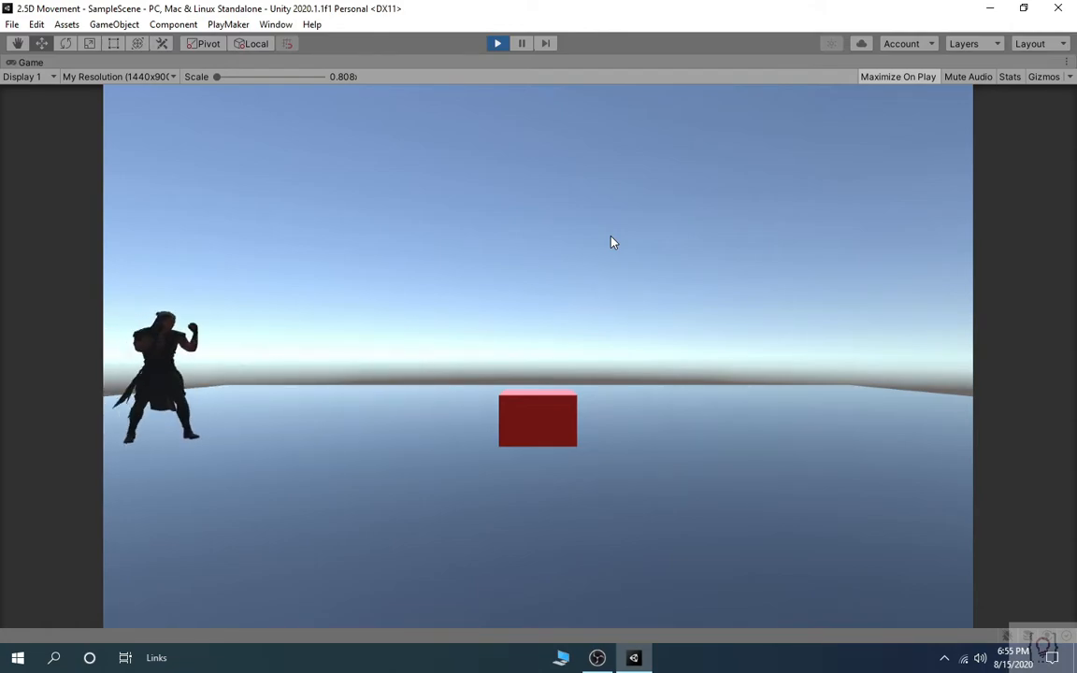
key(a)
key(d)
key(d)
key(a)
key(d)
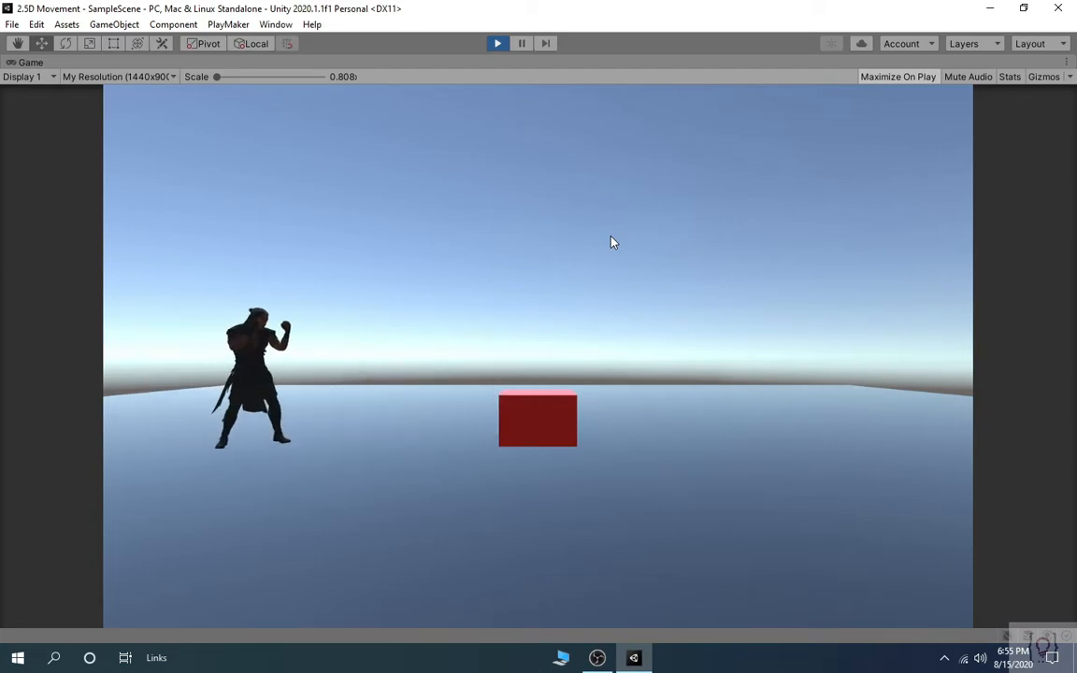
Test the character's jump over the red cube in both directions and stop the play test.
key(space)
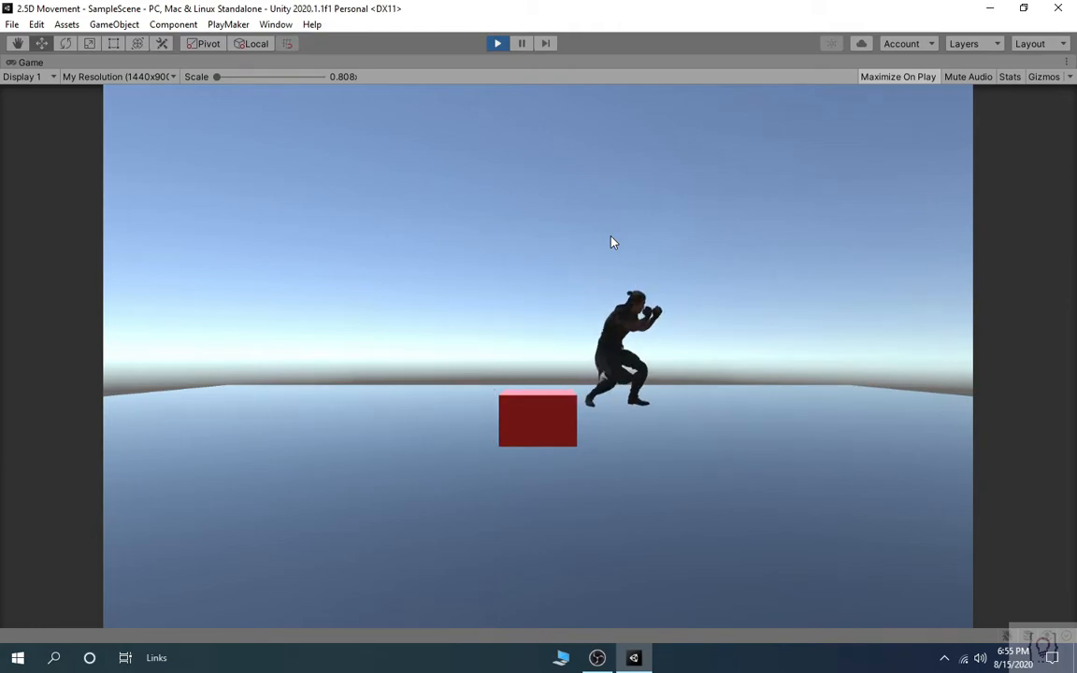
key(a)
key(space)
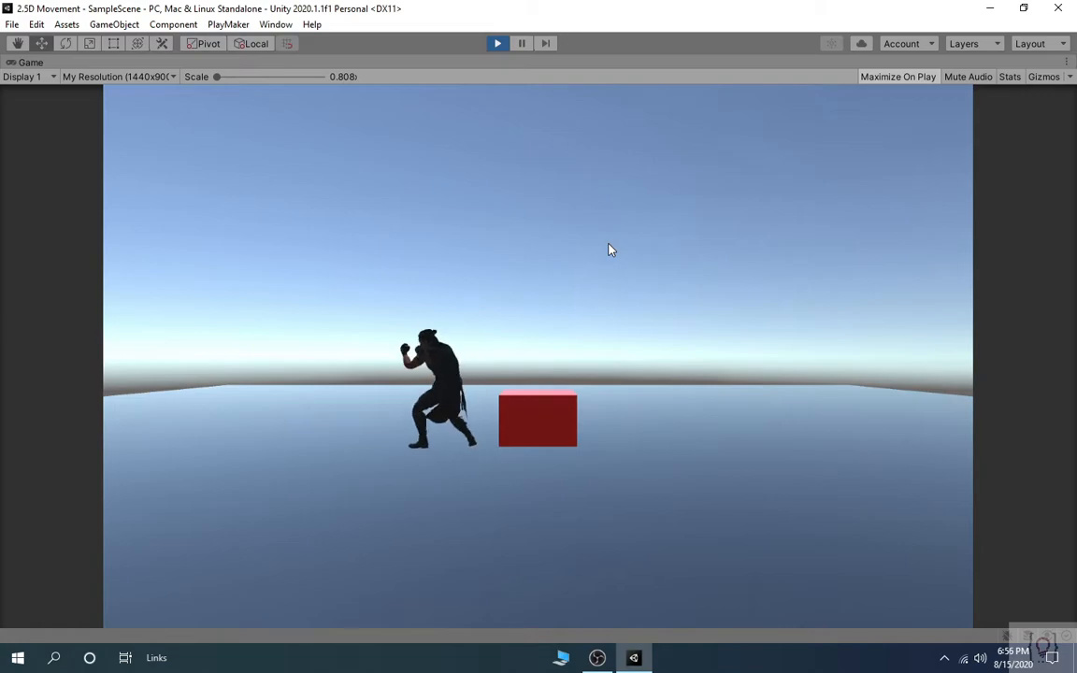
key(d)
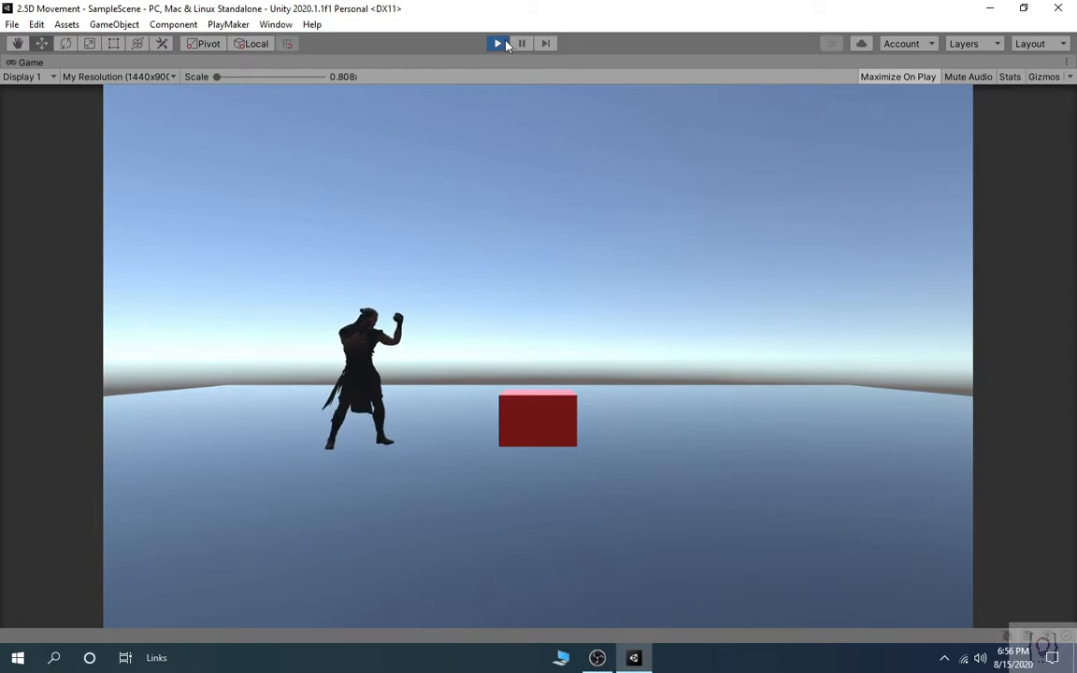
click(498, 44)
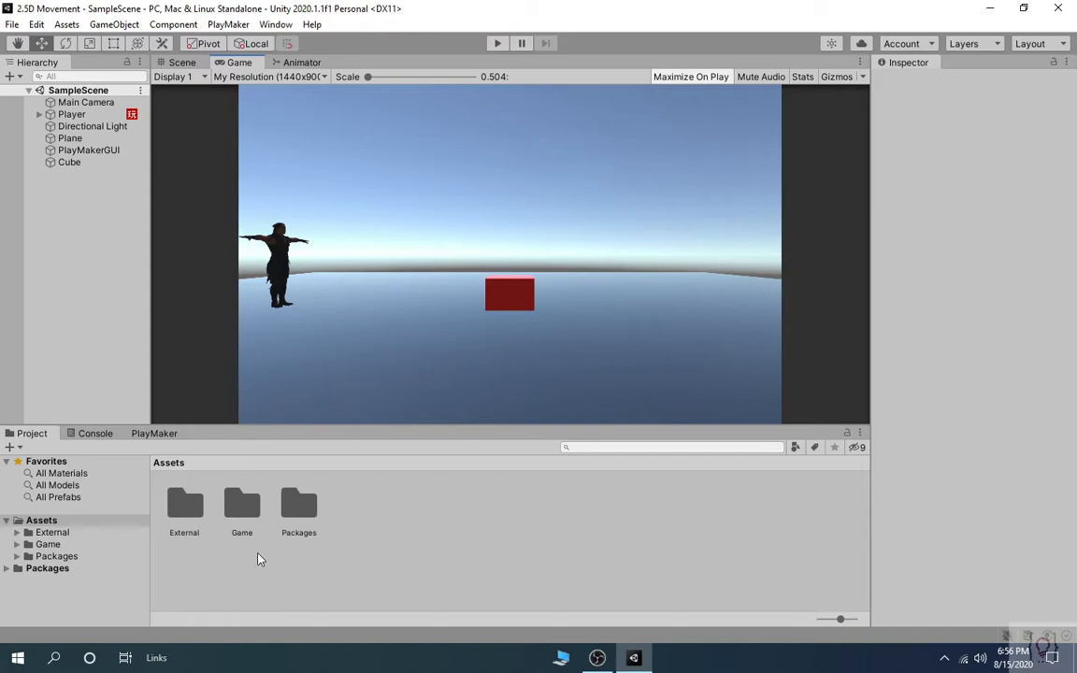
Create a scene named 2.5D Movement in the Game/Scenes folder and open it.
double_click(242, 504)
double_click(298, 505)
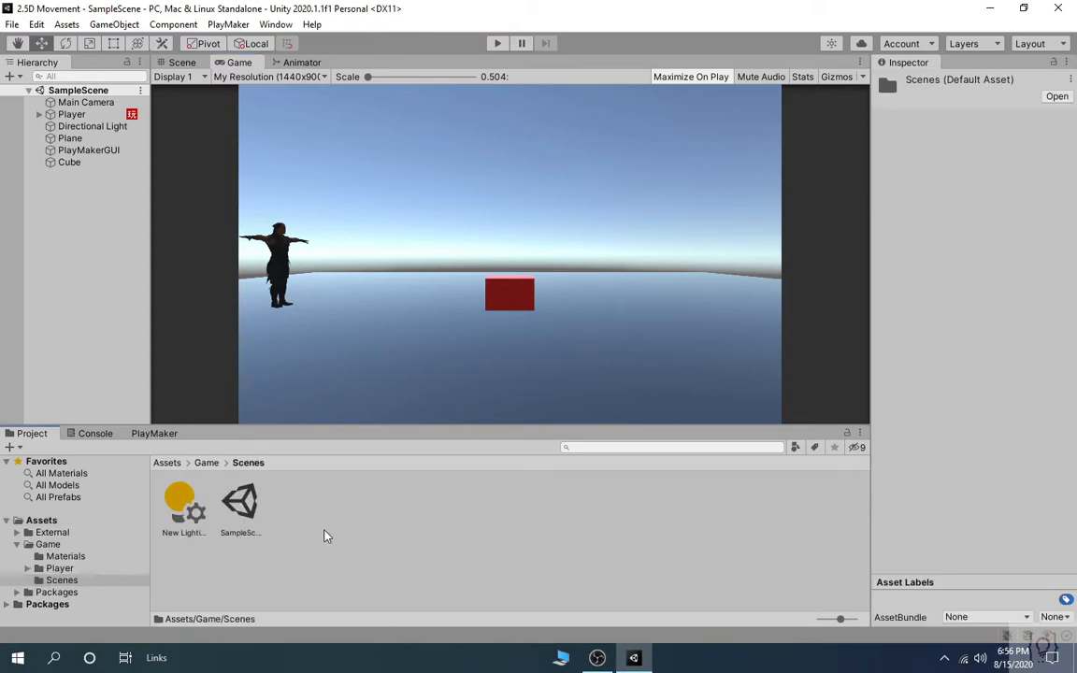
right_click(290, 512)
mouse_move(422, 98)
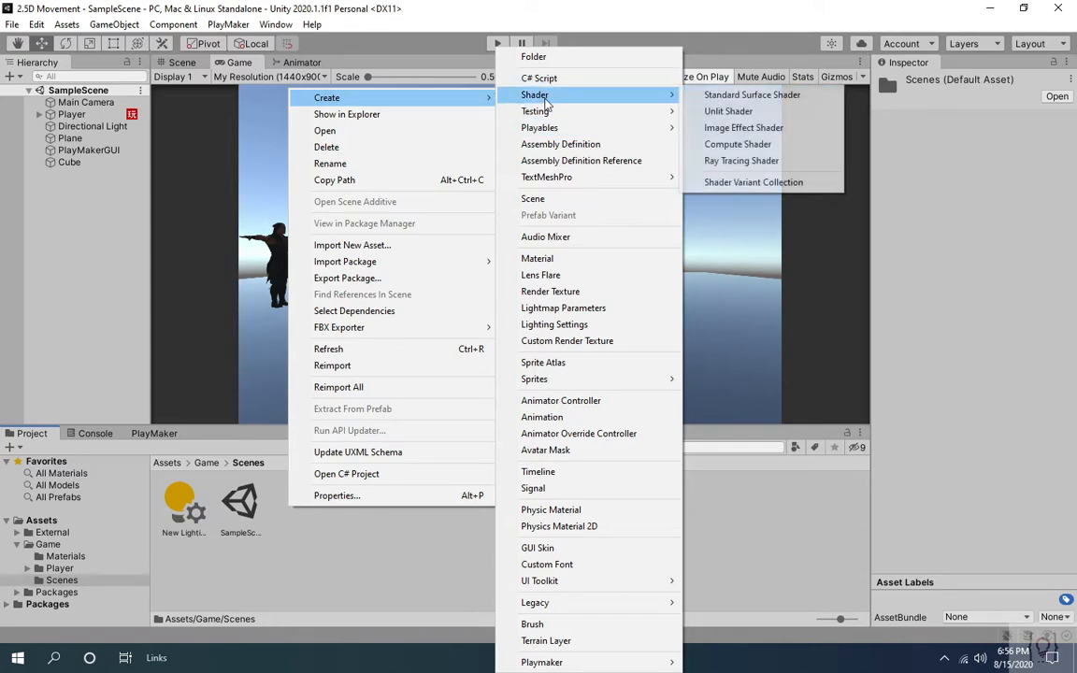
click(542, 198)
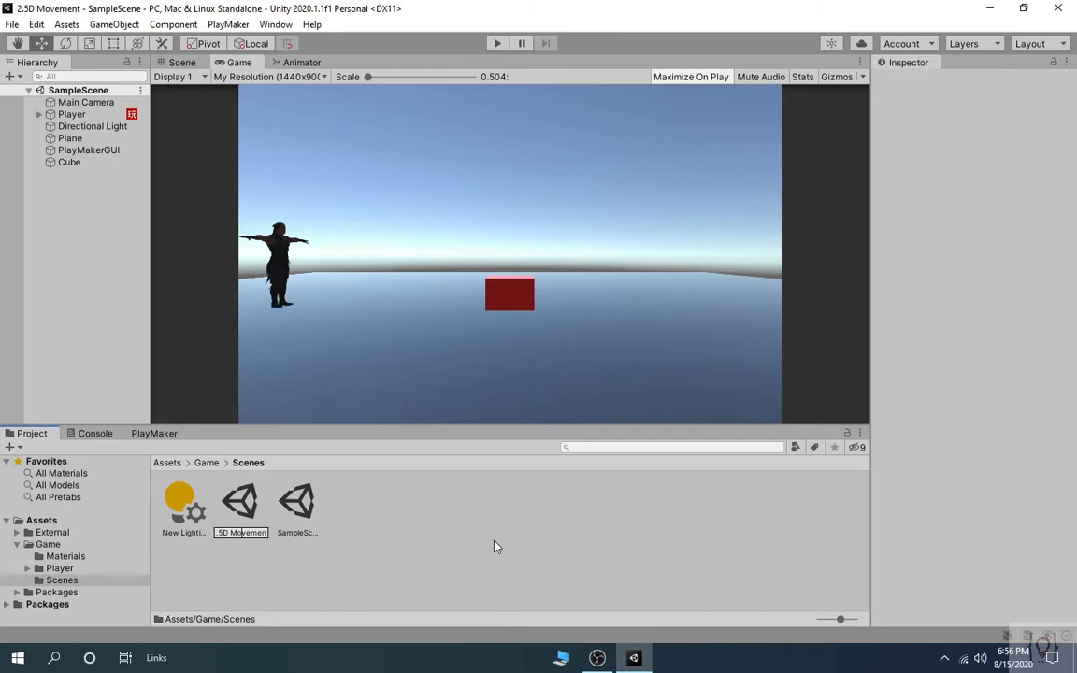
key(Return)
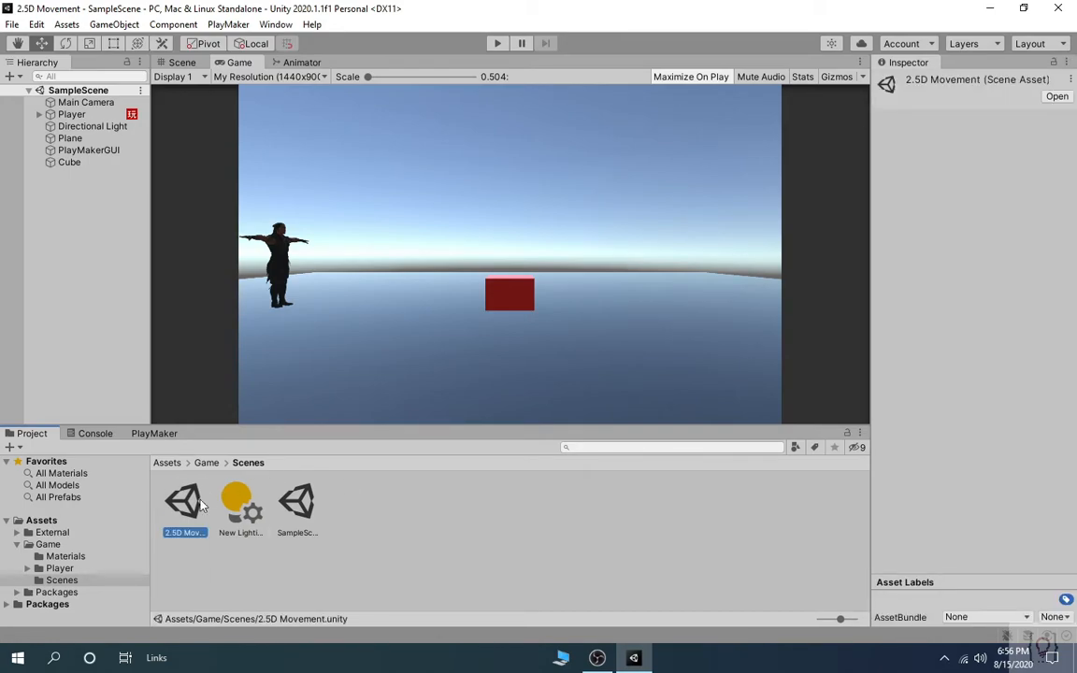
double_click(186, 507)
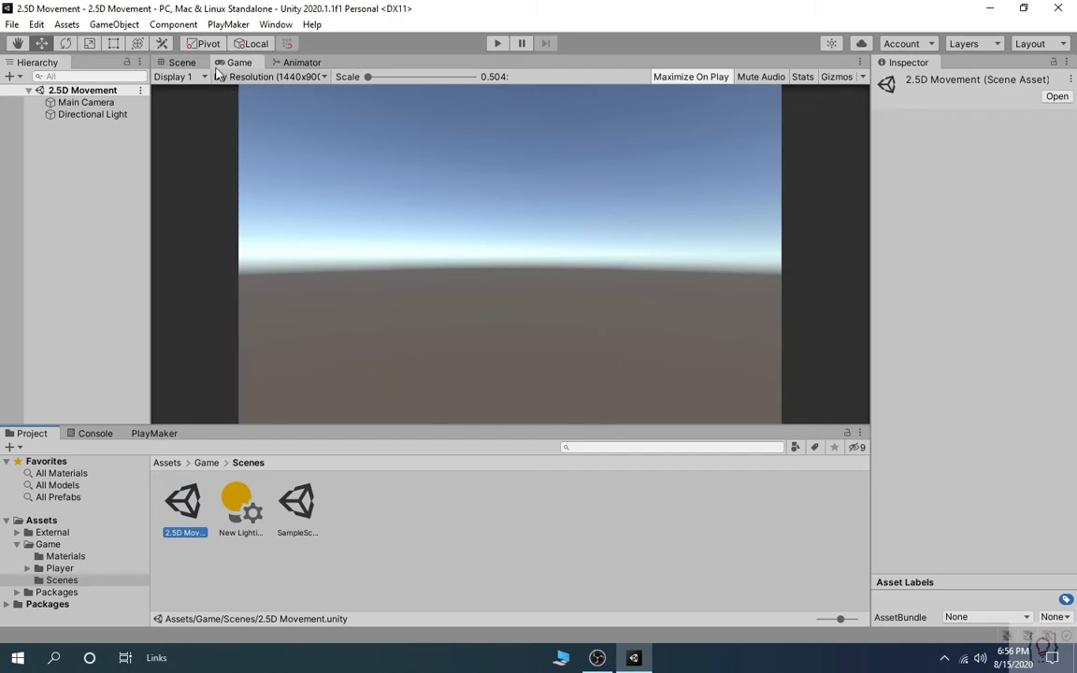
Assign the New Lighting Settings asset as the lighting settings of the 2.5D Movement scene.
click(181, 63)
click(276, 25)
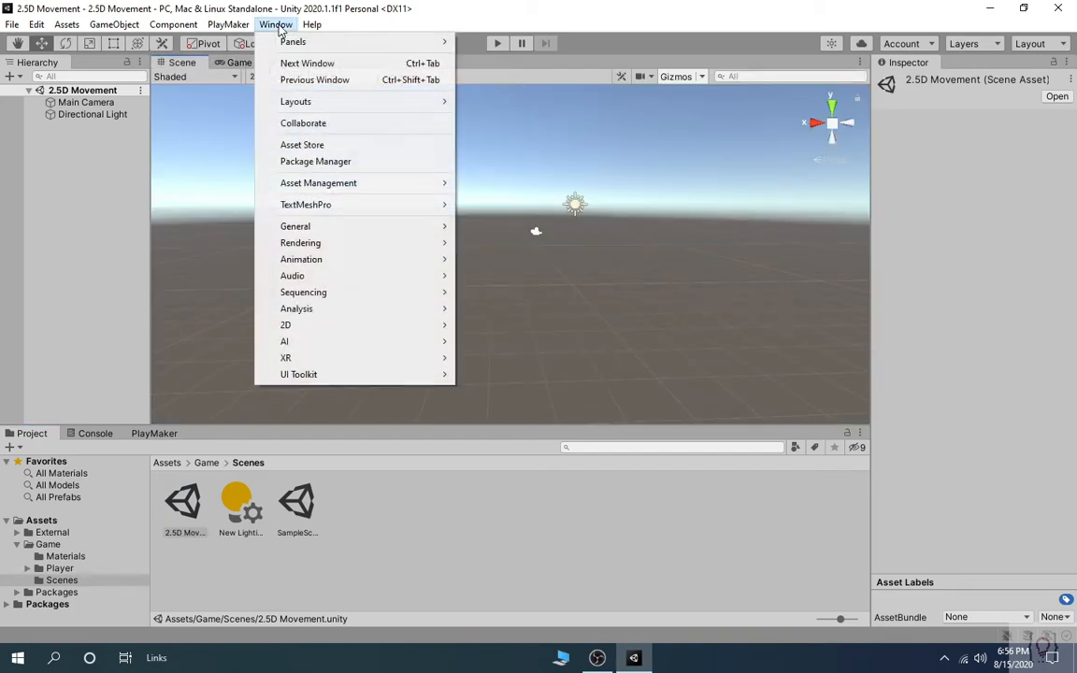
mouse_move(322, 243)
click(479, 243)
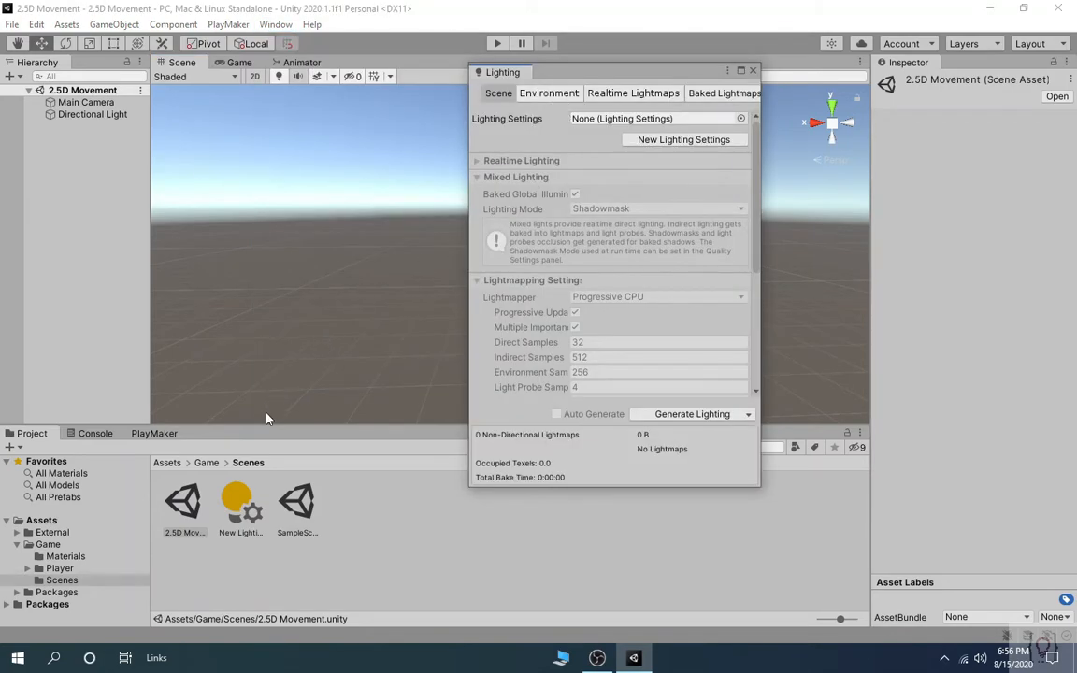
drag(241, 507, 627, 120)
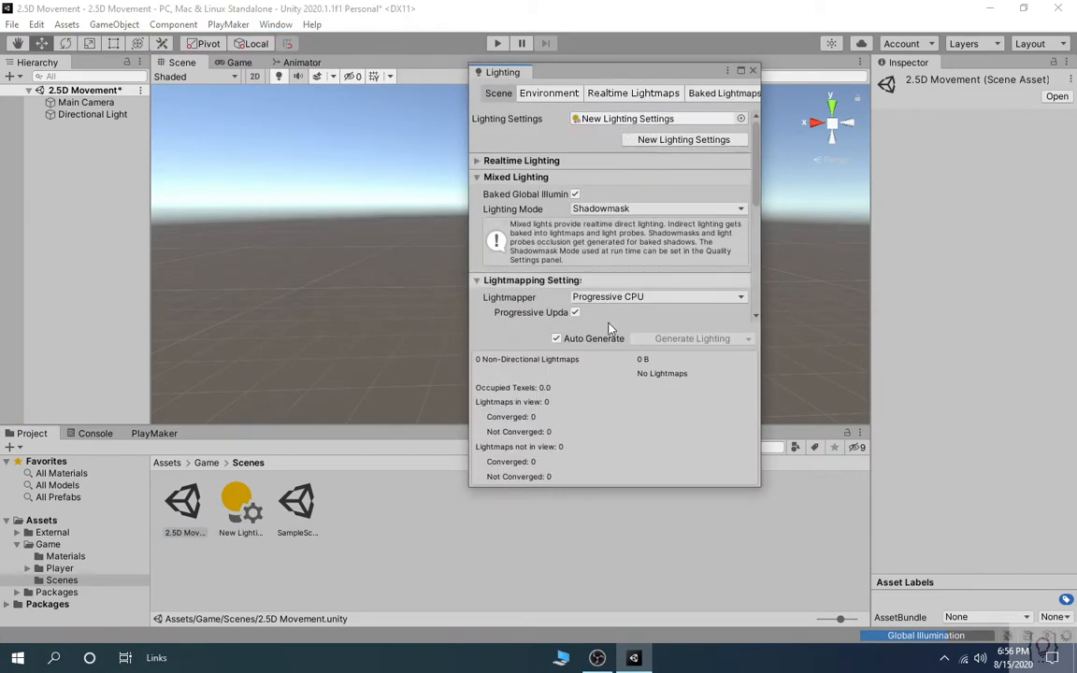
click(753, 71)
Add a 3D plane to the scene, reset its transform and frame it in the Scene view.
middle_drag(637, 183, 599, 209)
scroll(585, 203, up, 2)
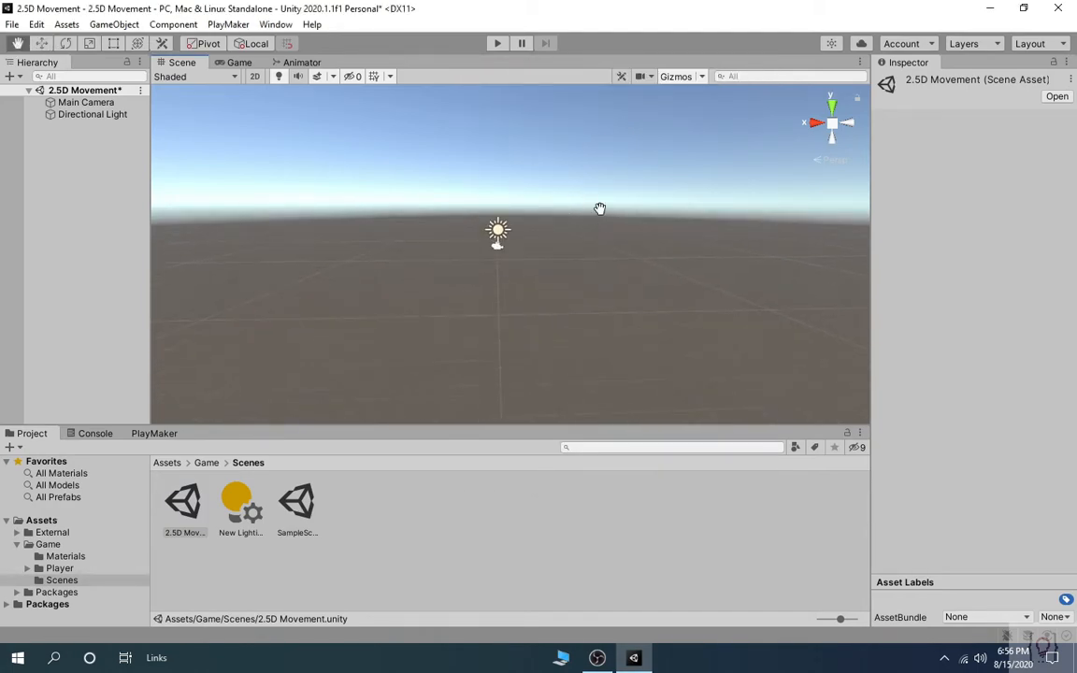
click(131, 28)
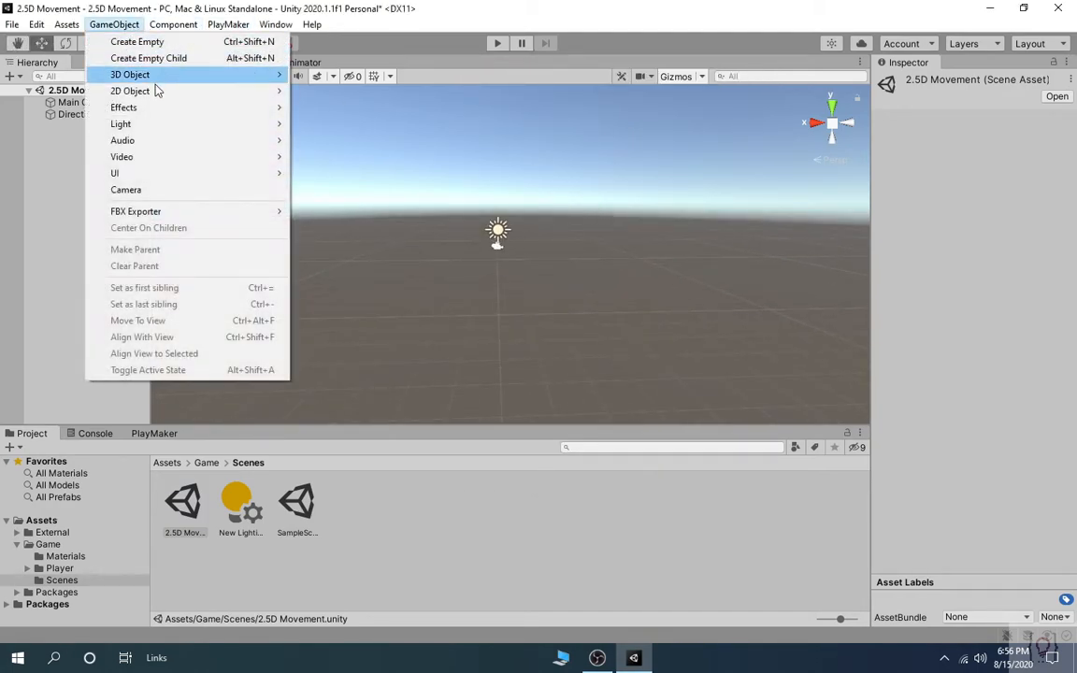
mouse_move(240, 75)
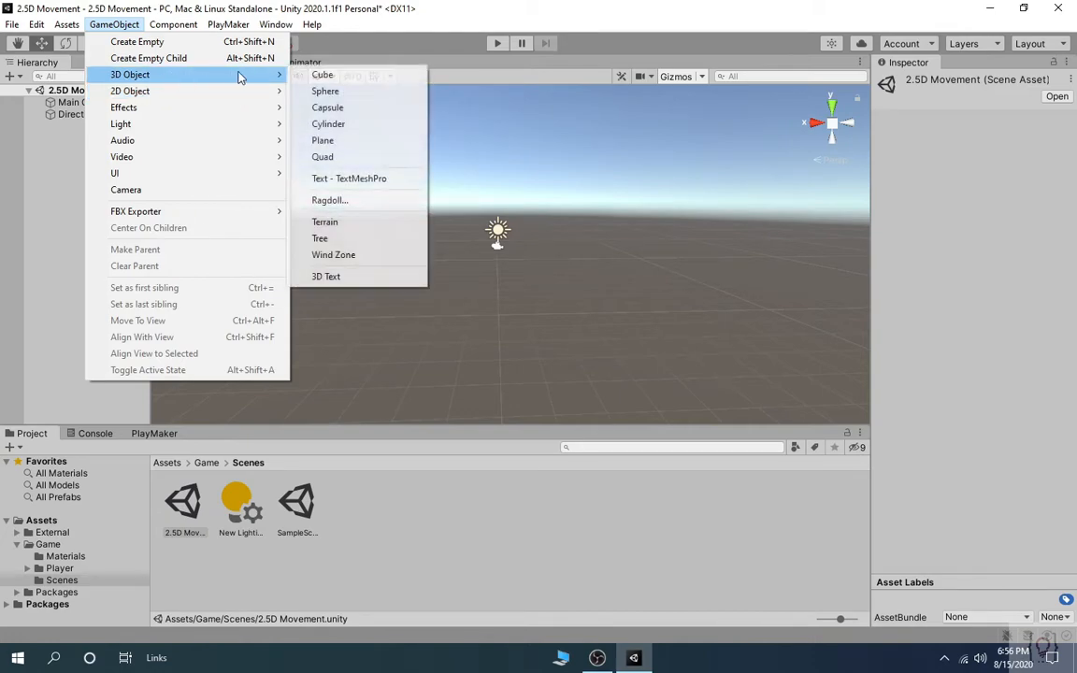
click(339, 141)
click(1057, 122)
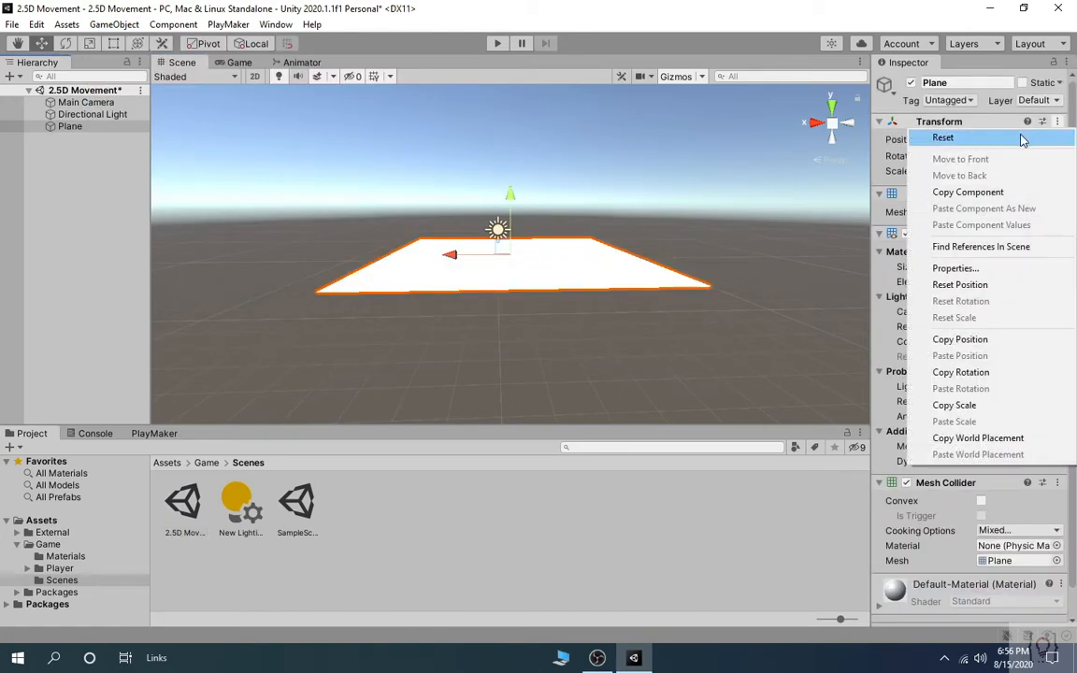
click(1022, 139)
key(f)
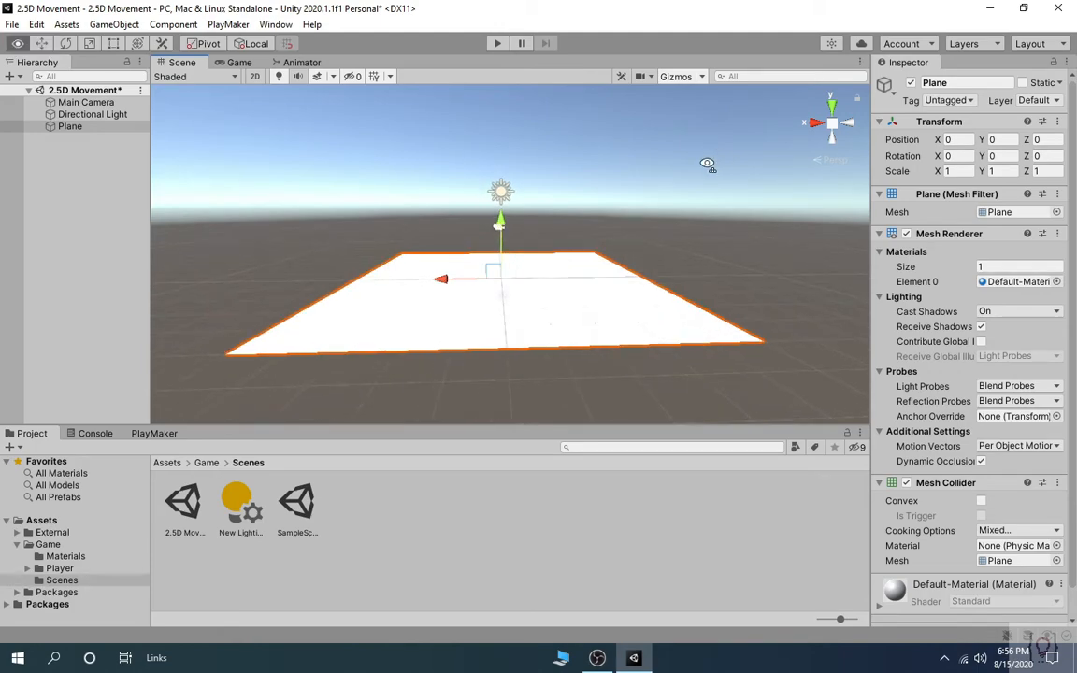
Apply the dark blue New Material from the Game/Materials folder to the plane.
click(206, 462)
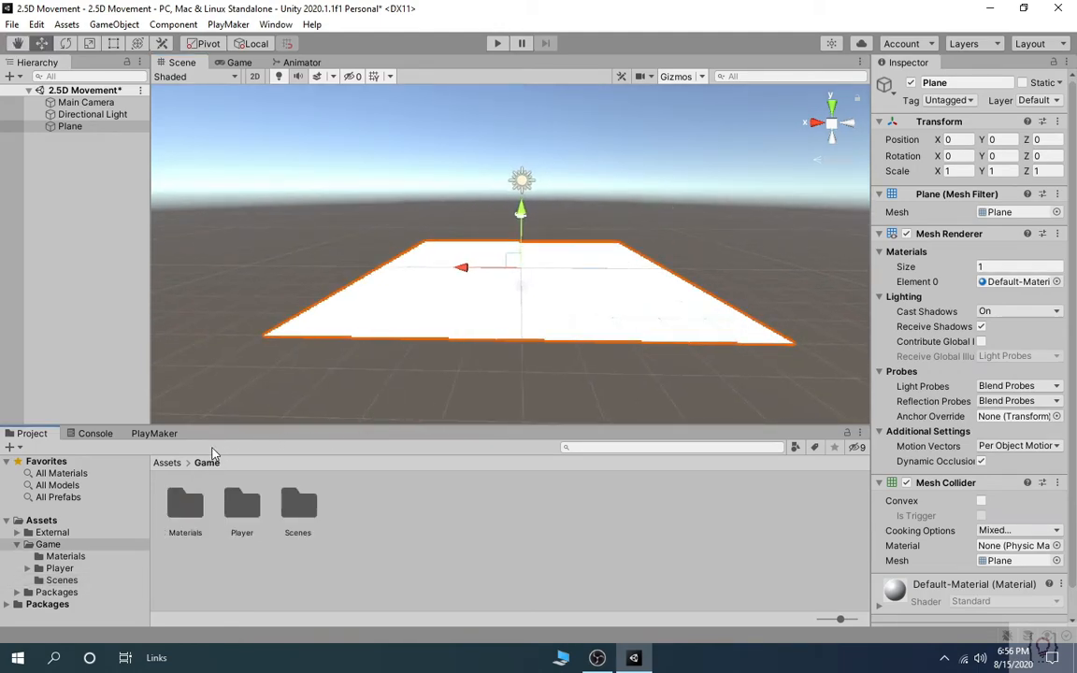
double_click(185, 506)
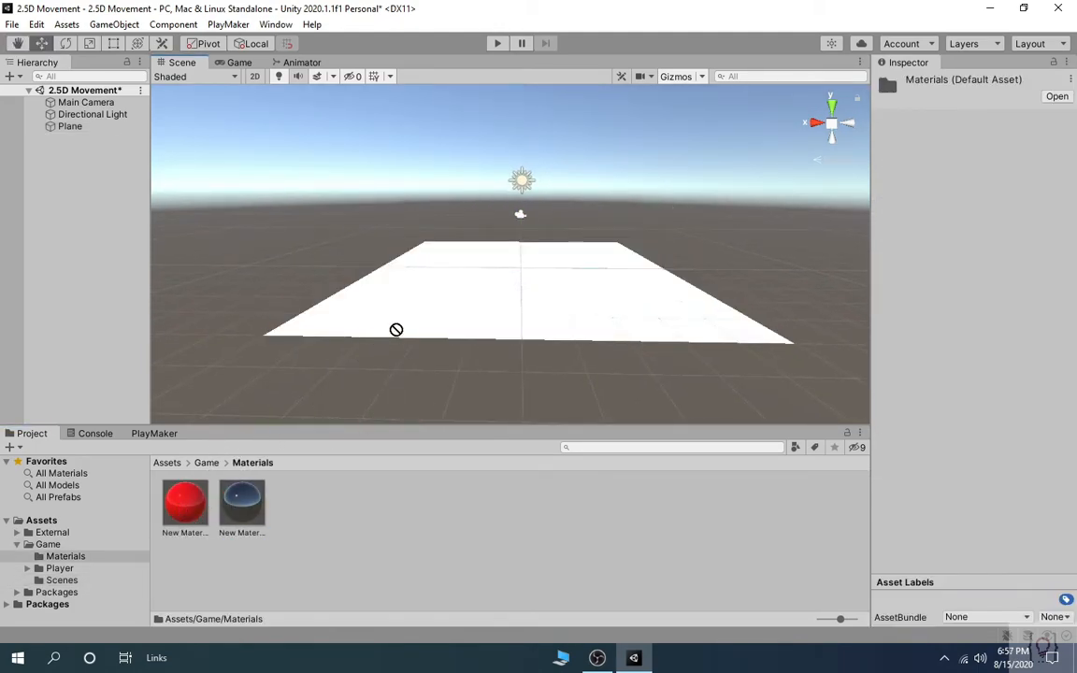
drag(396, 329, 512, 312)
scroll(512, 313, up, 3)
scroll(512, 312, down, 1)
mouse_move(512, 312)
middle_down()
mouse_move(493, 315)
mouse_move(506, 317)
middle_up()
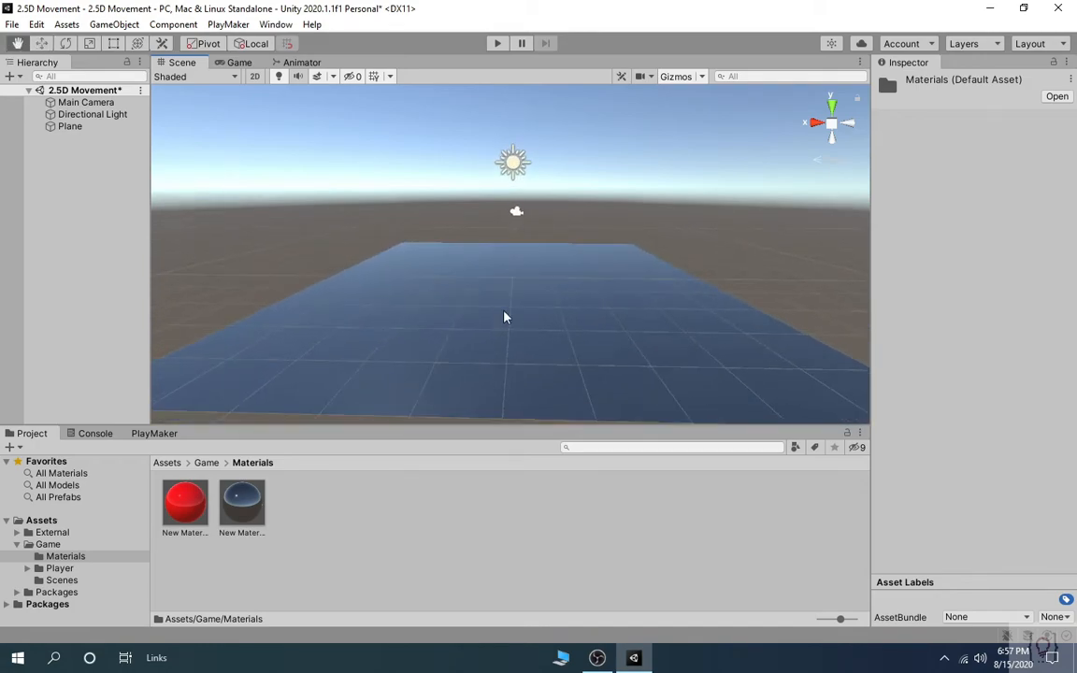
scroll(504, 318, down, 2)
Scale the plane to 2 on the X and Z axes.
click(93, 44)
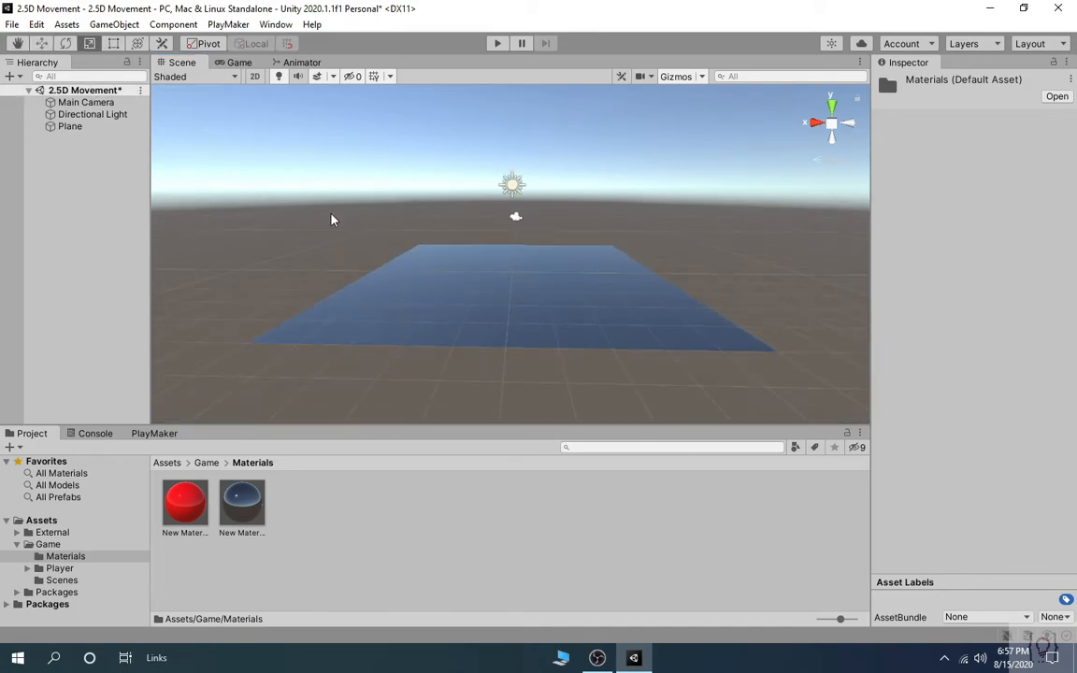
click(70, 126)
drag(456, 276, 559, 207)
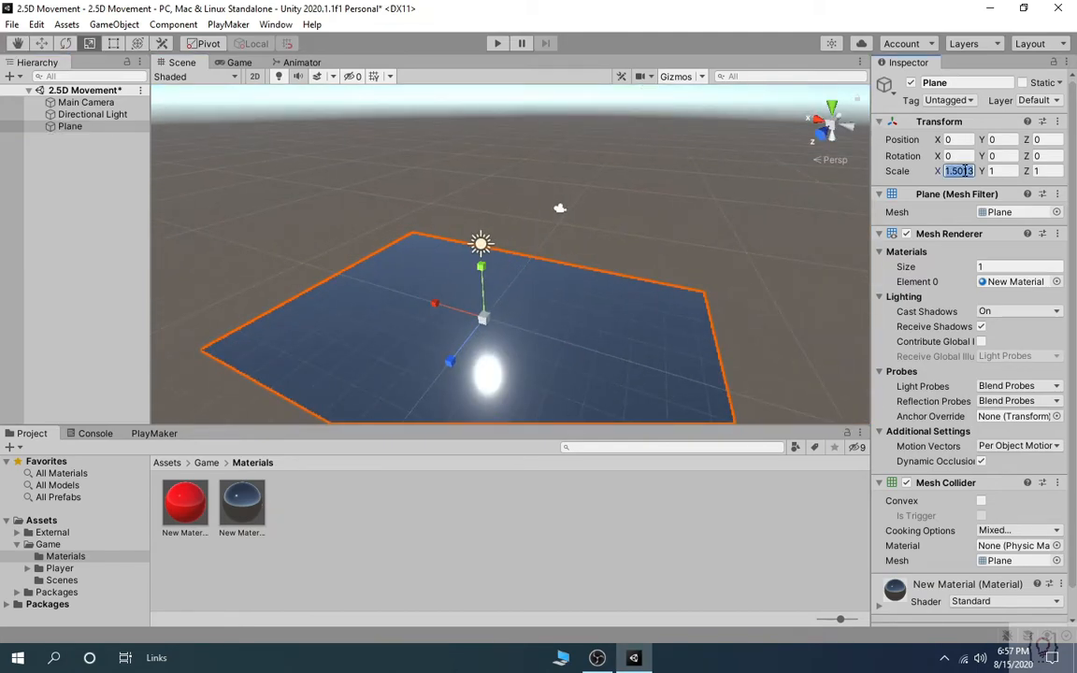
text(2)
click(1046, 171)
text(2)
scroll(477, 266, down, 4)
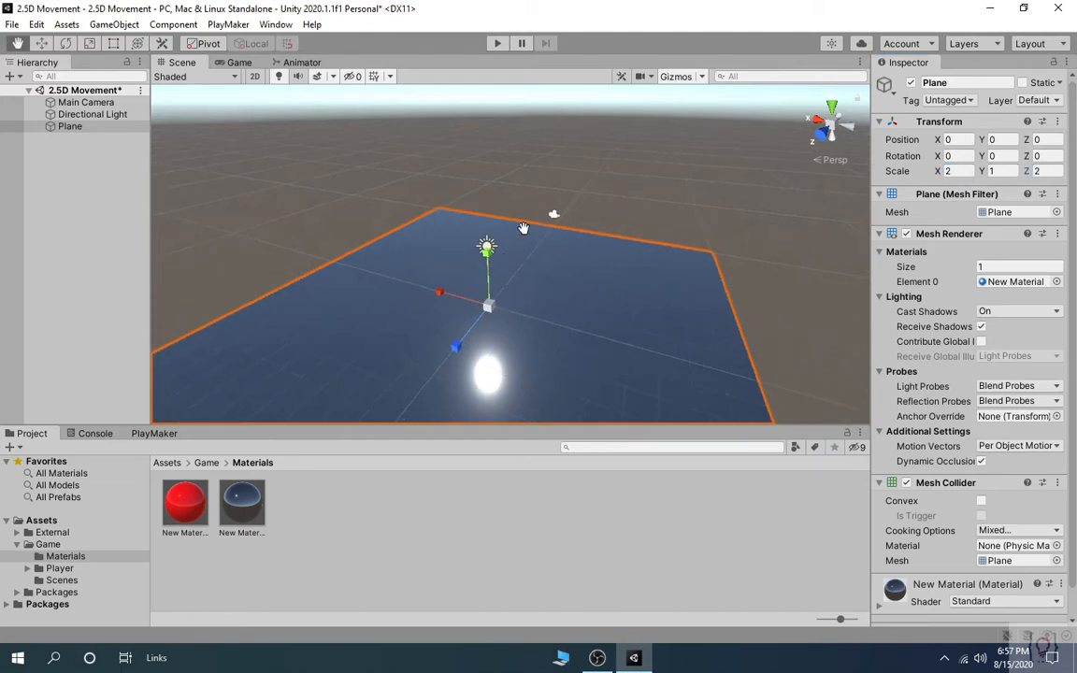
middle_drag(523, 228, 576, 143)
alt+drag(651, 277, 736, 218)
scroll(736, 217, down, 3)
middle_drag(775, 190, 800, 199)
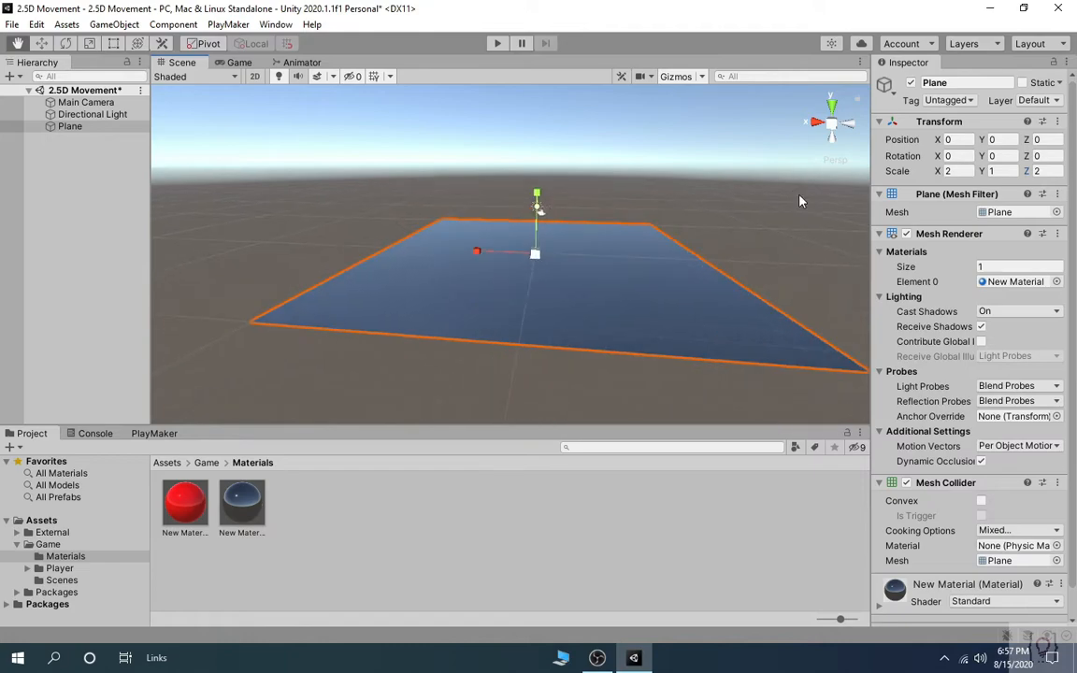
scroll(727, 225, up, 3)
scroll(727, 226, up, 3)
scroll(727, 227, down, 3)
middle_drag(616, 288, 605, 318)
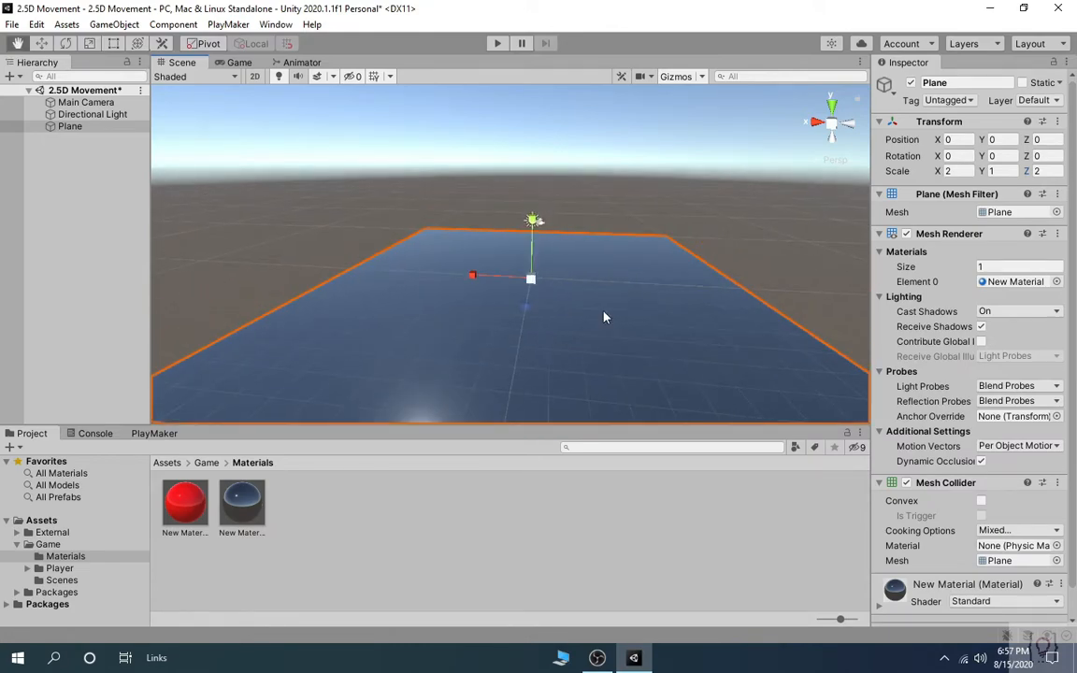
Add the Player 1 model from Game/Player/tsung to the scene, reset its transform and frame it in the Scene view.
click(210, 461)
click(168, 461)
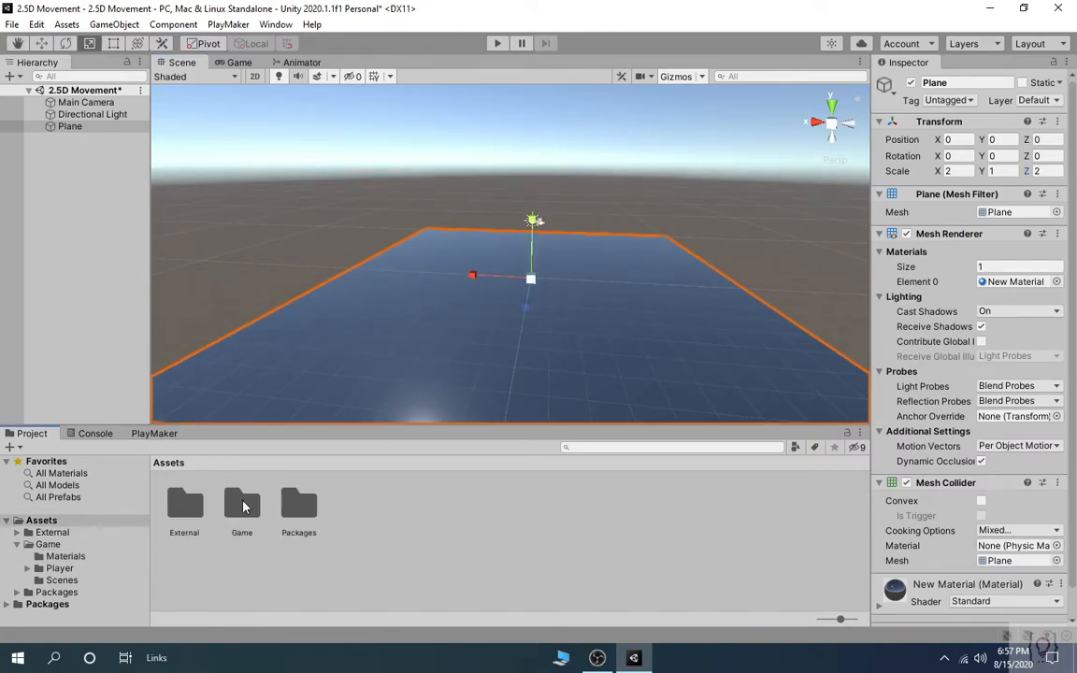
click(189, 508)
double_click(240, 506)
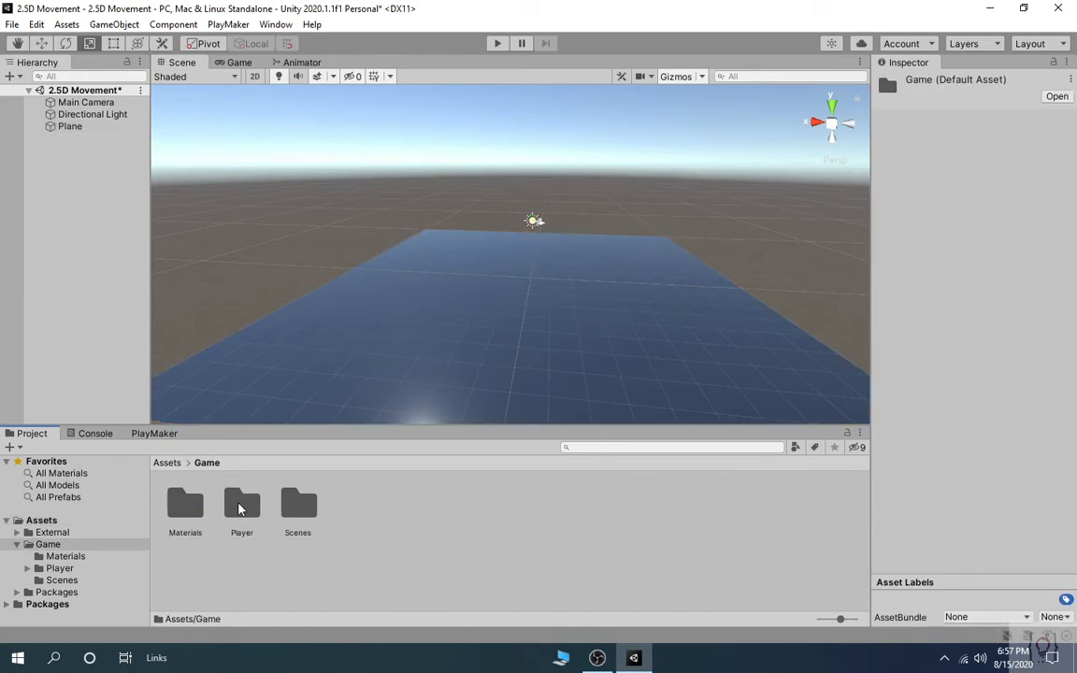
double_click(243, 509)
double_click(242, 508)
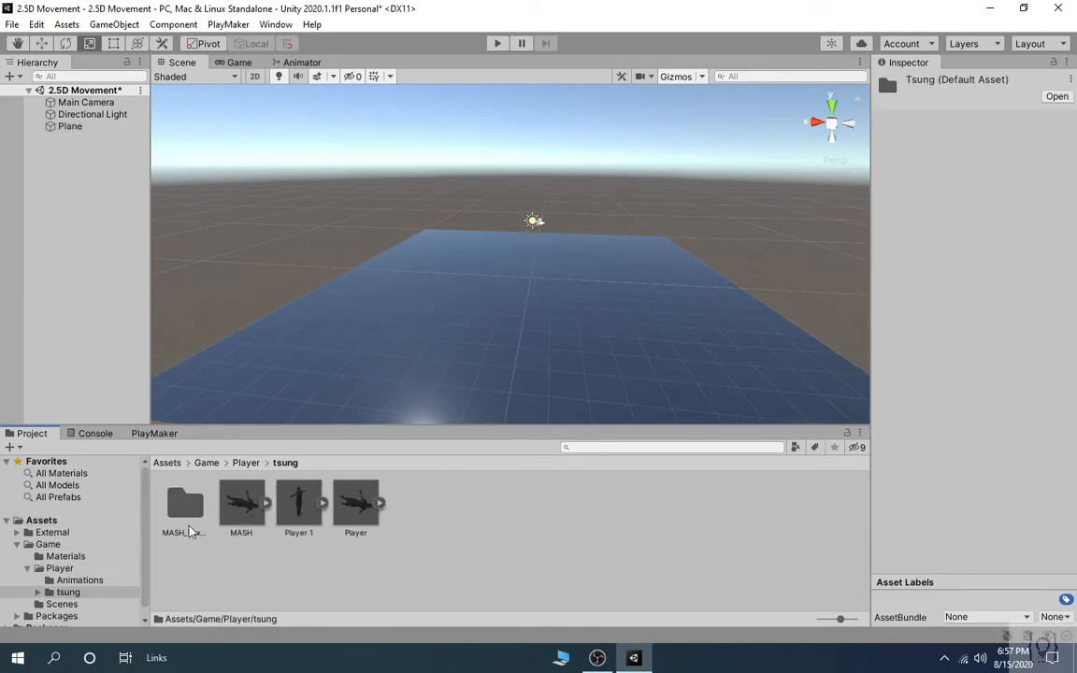
drag(295, 509, 397, 315)
click(1068, 136)
click(944, 153)
key(f)
middle_drag(555, 215, 588, 255)
scroll(603, 258, up, 3)
right_drag(657, 248, 483, 260)
middle_drag(483, 260, 396, 275)
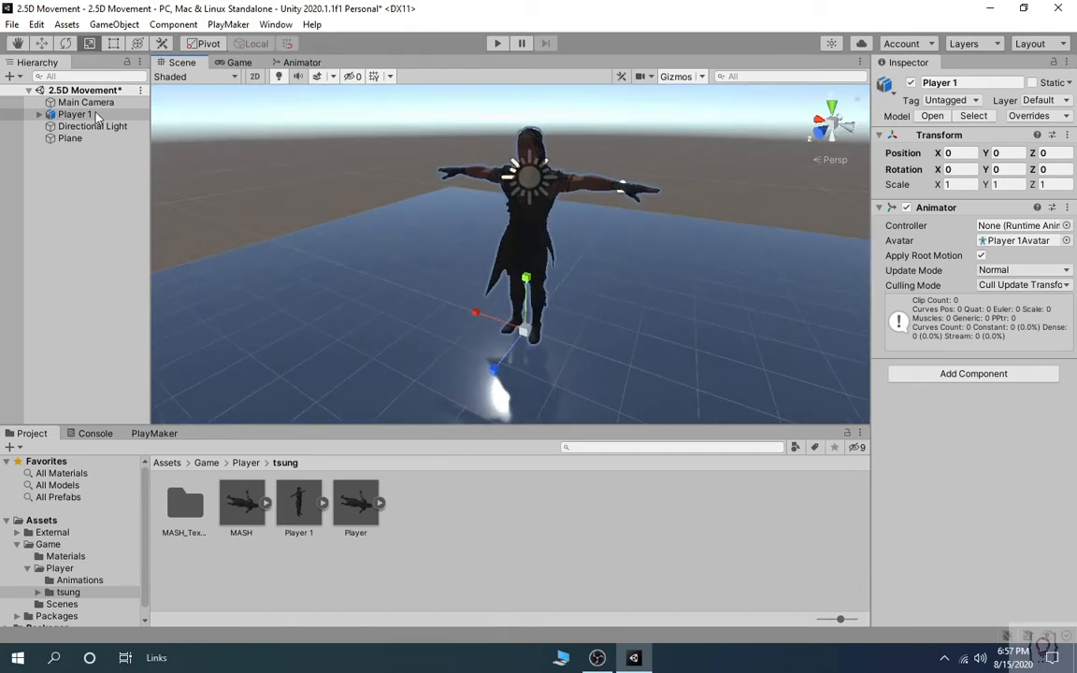
Rotate Player 1 to -90 degrees around the Y axis.
click(66, 43)
drag(491, 383, 683, 333)
drag(701, 292, 718, 272)
right_drag(660, 283, 837, 313)
scroll(766, 288, down, 4)
middle_drag(766, 288, 774, 296)
right_drag(774, 296, 852, 249)
middle_drag(751, 277, 763, 271)
right_drag(763, 271, 690, 243)
Move Player 1 along the plane toward its edge, to about X 7.56.
click(42, 46)
scroll(378, 213, down, 1)
middle_drag(385, 221, 443, 198)
drag(568, 276, 379, 277)
scroll(485, 268, down, 1)
middle_drag(485, 267, 512, 236)
scroll(513, 237, down, 3)
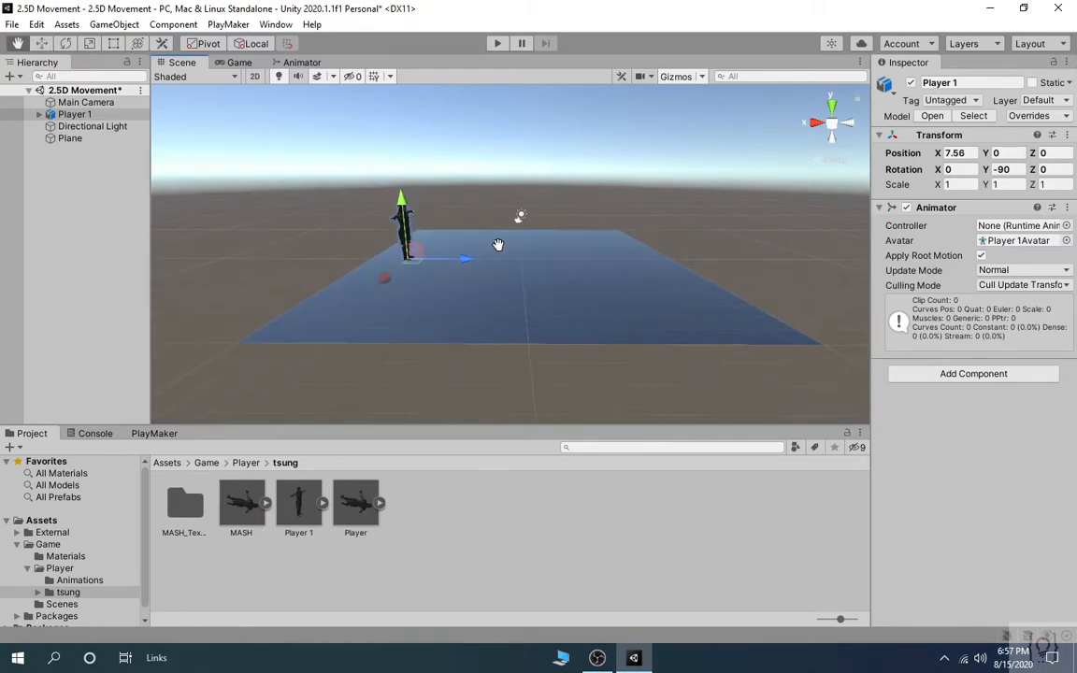
Check Player 1's placement through the game camera and inspect the plane and character from several angles in the Scene view.
scroll(496, 243, up, 5)
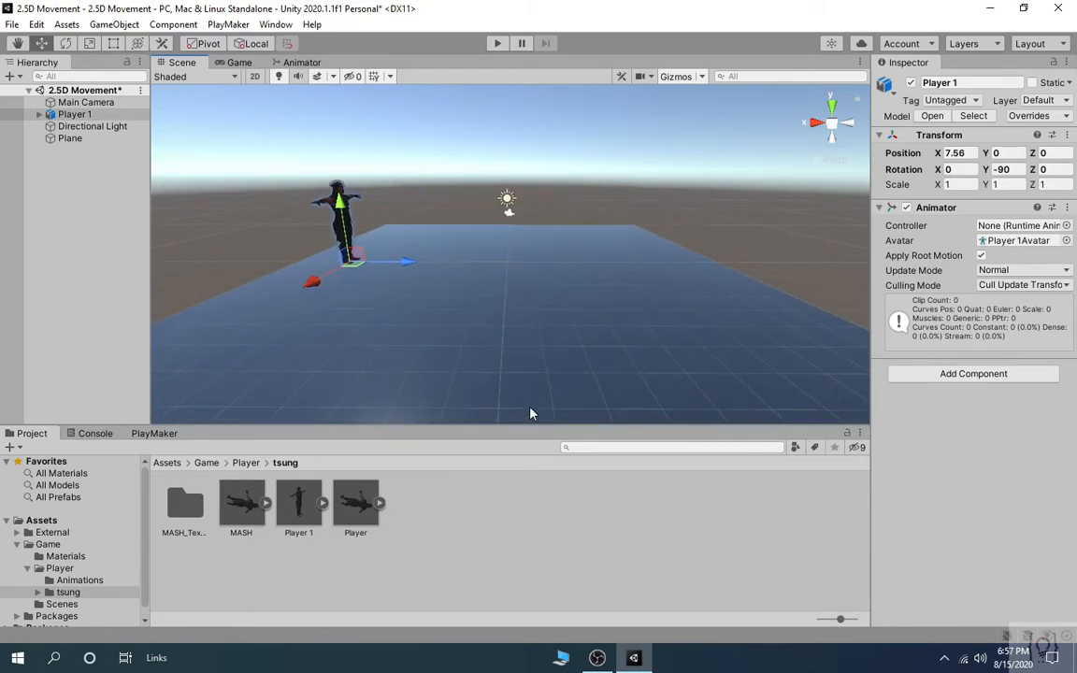
scroll(440, 306, down, 2)
mouse_move(440, 306)
middle_down()
mouse_move(435, 280)
mouse_move(440, 315)
middle_up()
scroll(434, 280, up, 4)
click(239, 63)
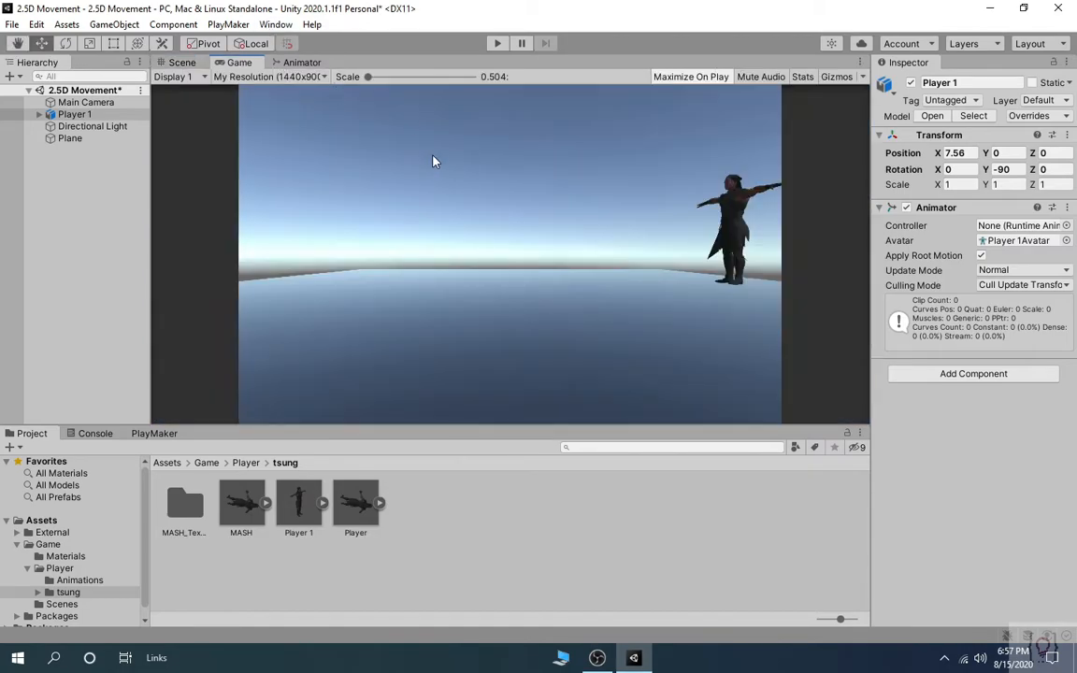
click(184, 63)
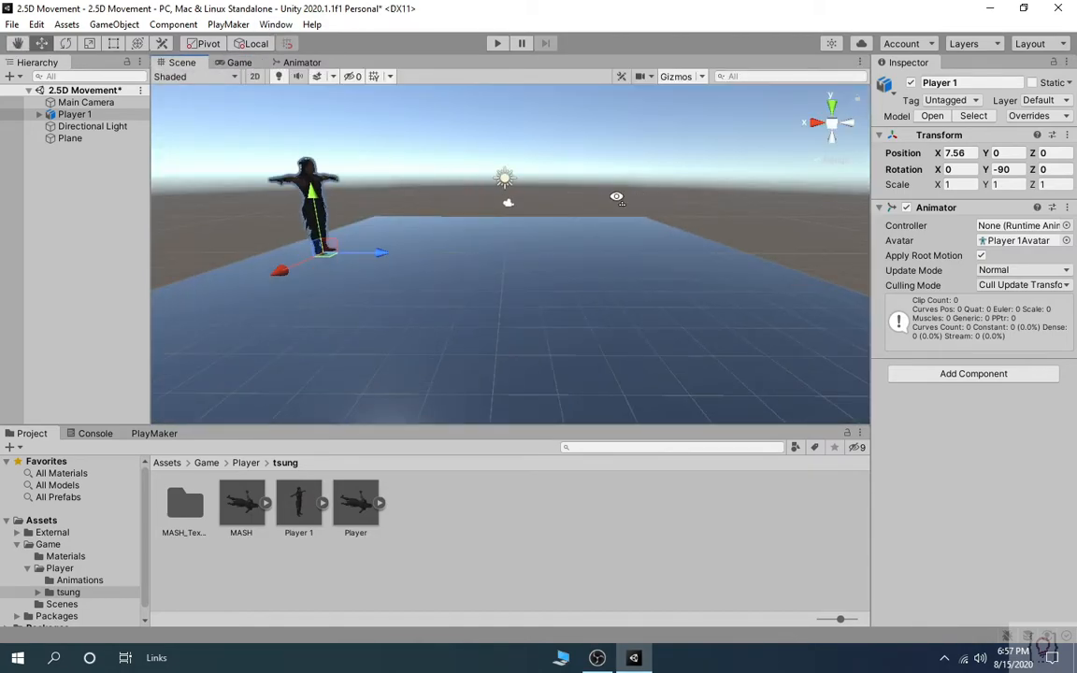
alt+drag(615, 197, 456, 220)
scroll(456, 220, down, 3)
alt+drag(202, 257, 450, 219)
middle_drag(489, 227, 528, 237)
alt+drag(682, 245, 434, 306)
middle_drag(435, 307, 272, 274)
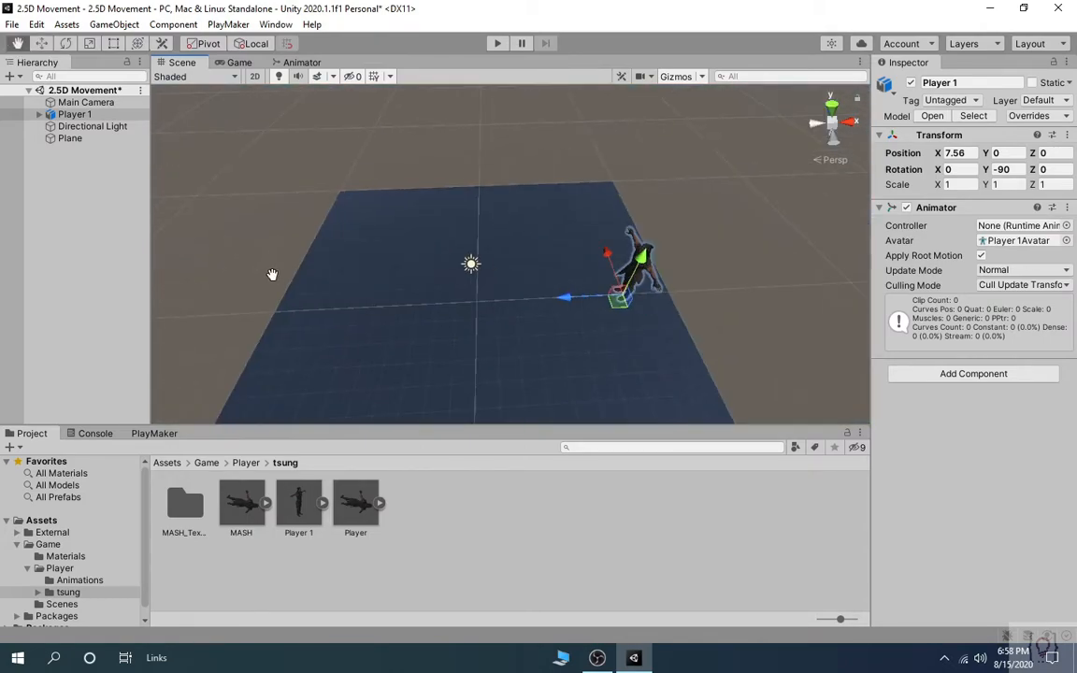
alt+drag(272, 274, 639, 219)
middle_drag(640, 220, 514, 255)
alt+drag(514, 254, 832, 196)
middle_drag(737, 224, 709, 189)
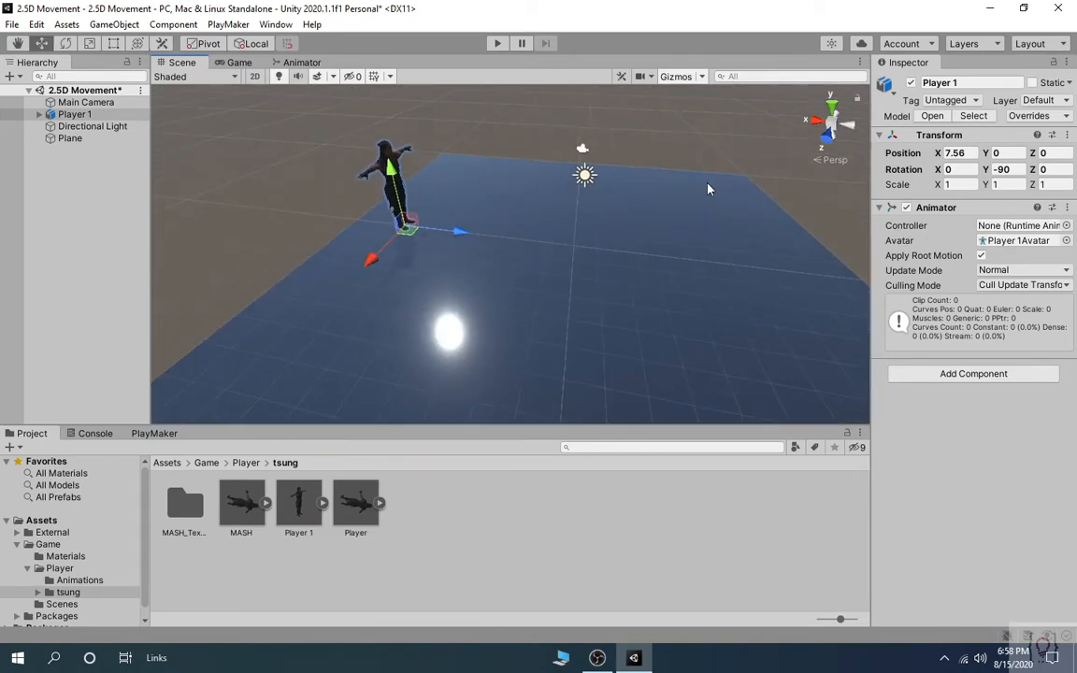
Set the plane's X scale to 5 and check the wider ground in the Game view.
click(70, 138)
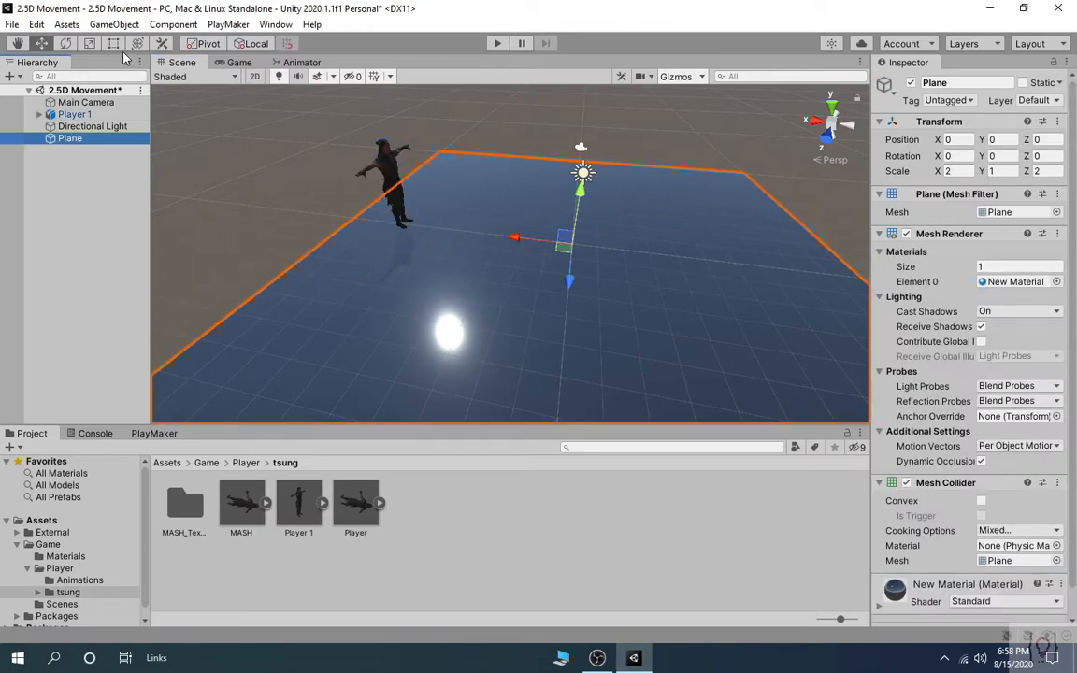
text(5)
key(Return)
alt+drag(655, 210, 715, 219)
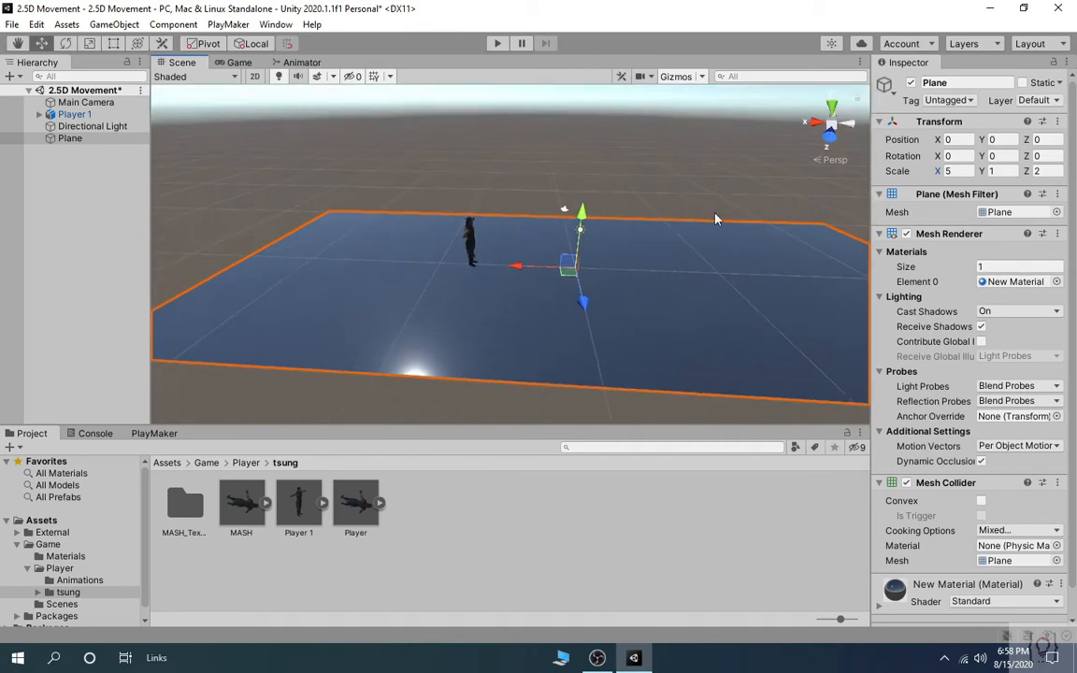
click(239, 63)
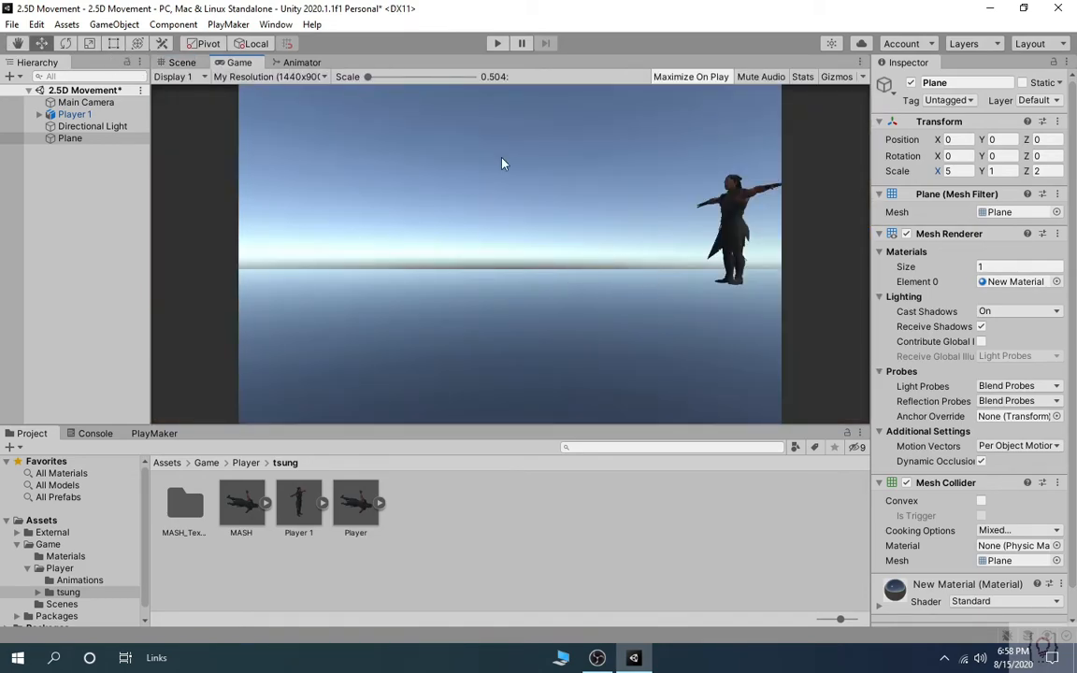
click(183, 63)
Set the Scene view to a front view showing the character from the side and align the Main Camera with it.
alt+drag(563, 191, 839, 126)
click(838, 126)
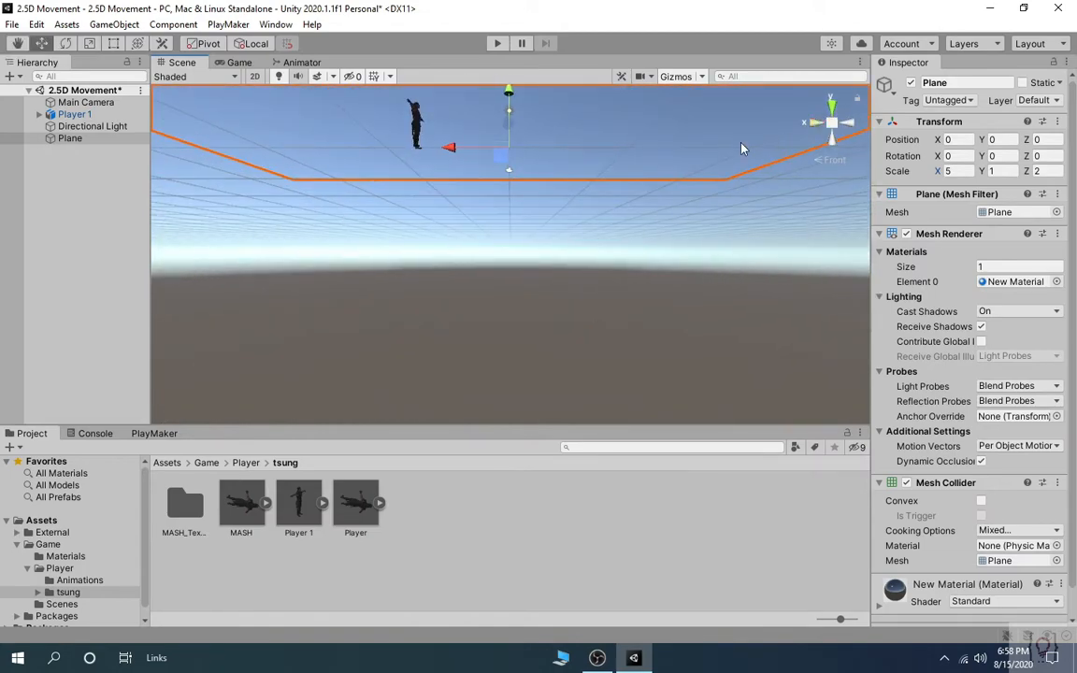
click(831, 124)
click(831, 124)
click(832, 124)
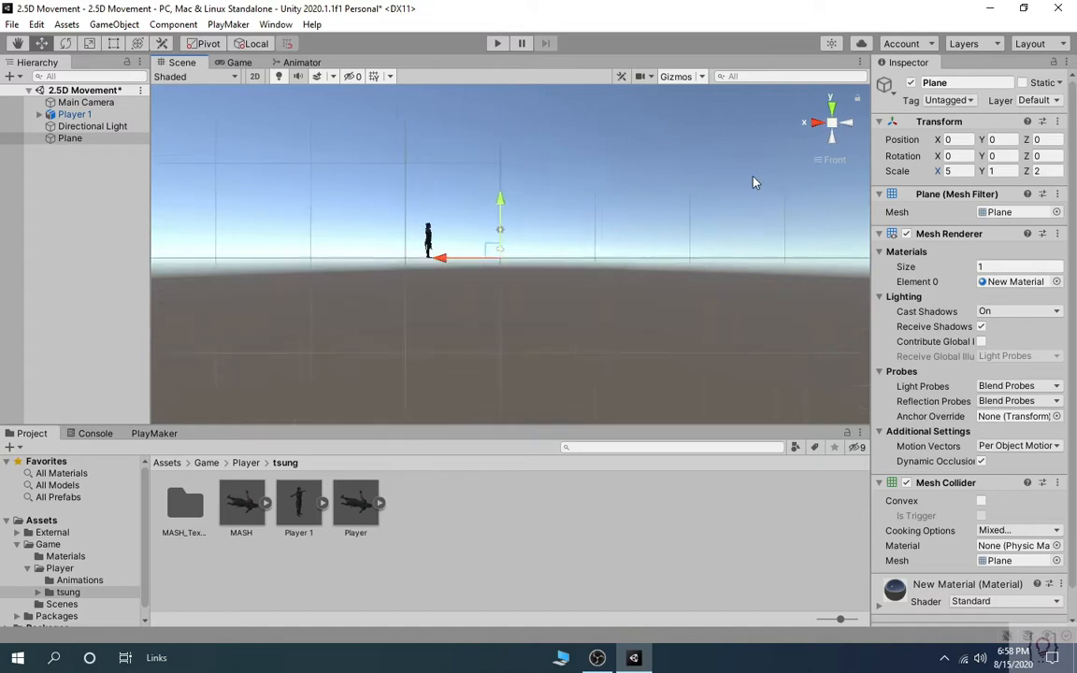
scroll(748, 214, up, 5)
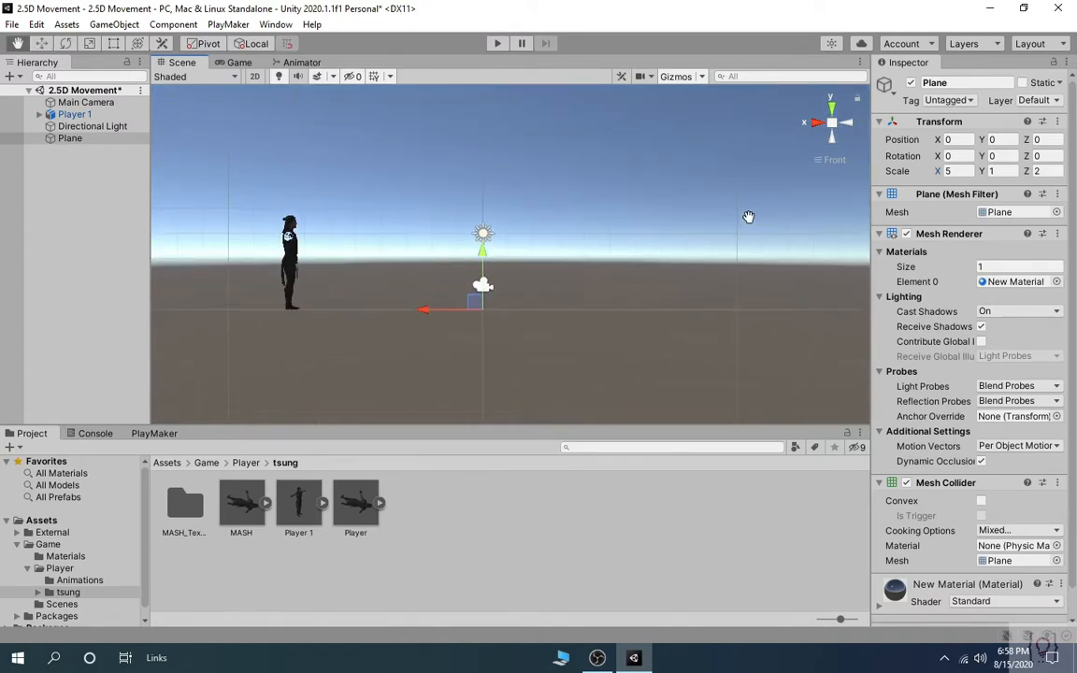
scroll(753, 218, down, 2)
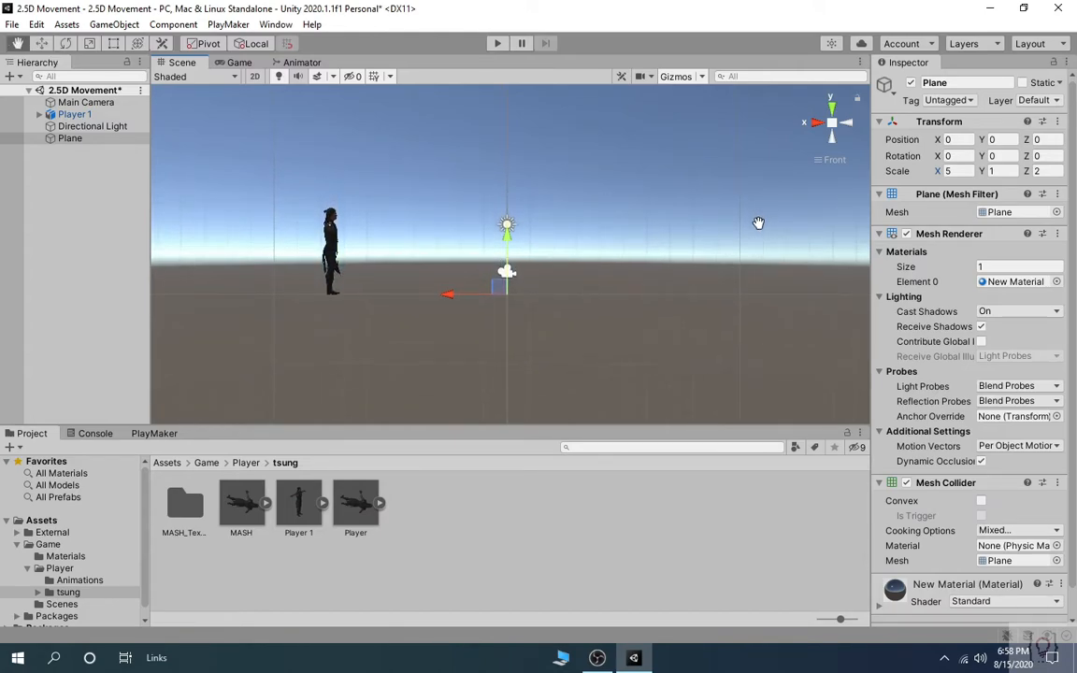
click(86, 103)
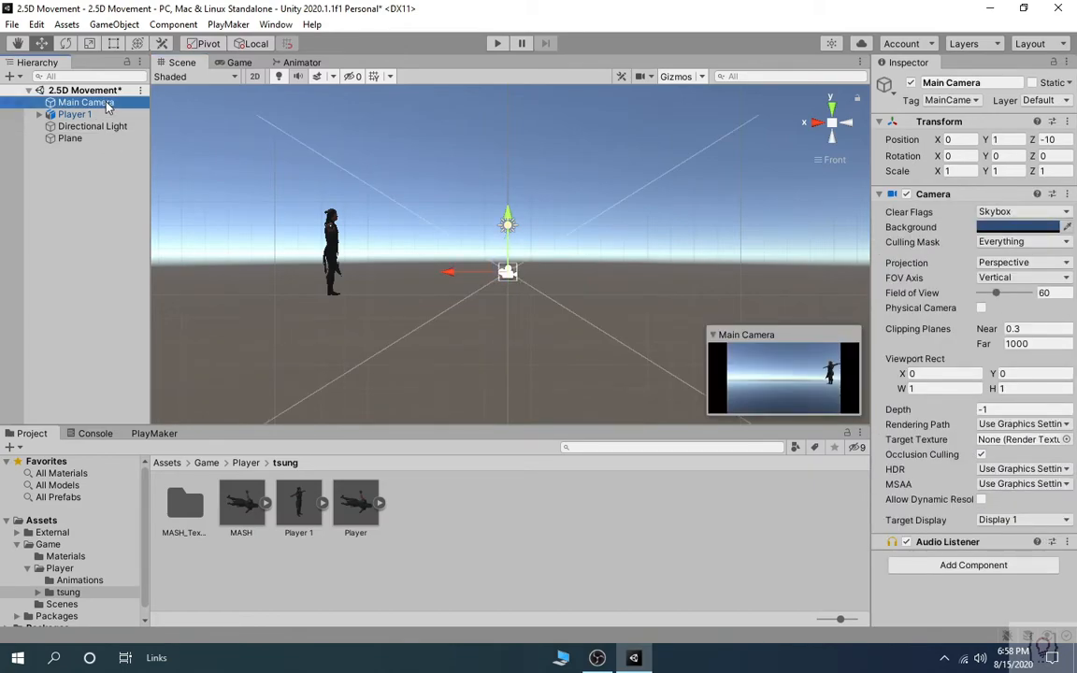
key(ctrl+shift+f)
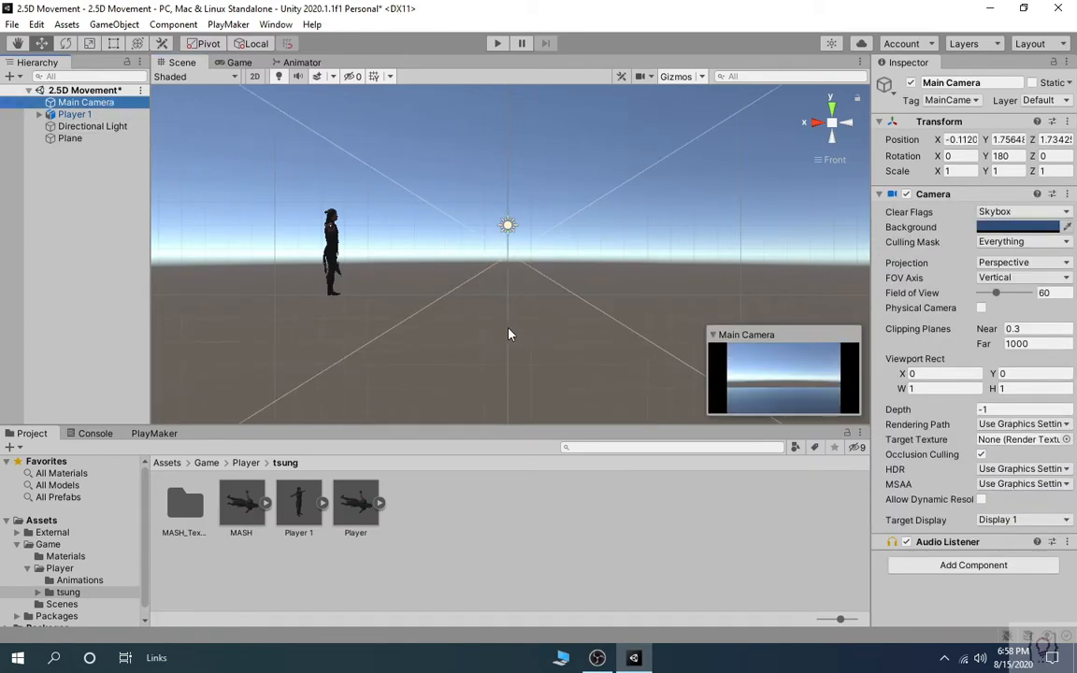
Dock the Game view beside the Project window and move Player 1 to about X 4.99.
click(76, 115)
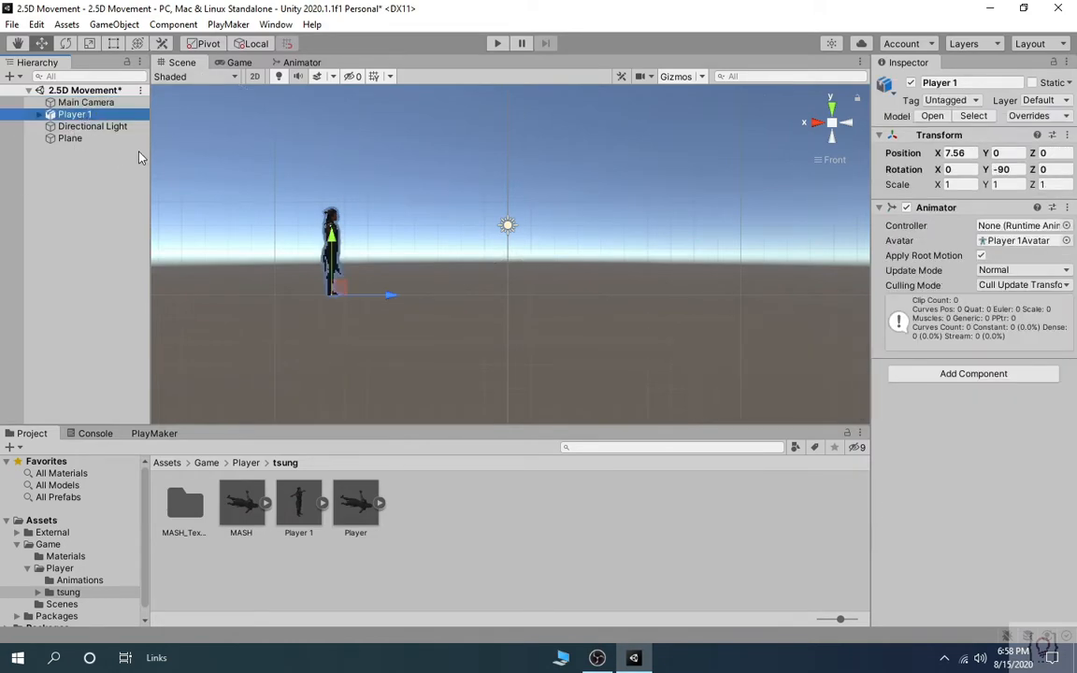
drag(243, 63, 745, 547)
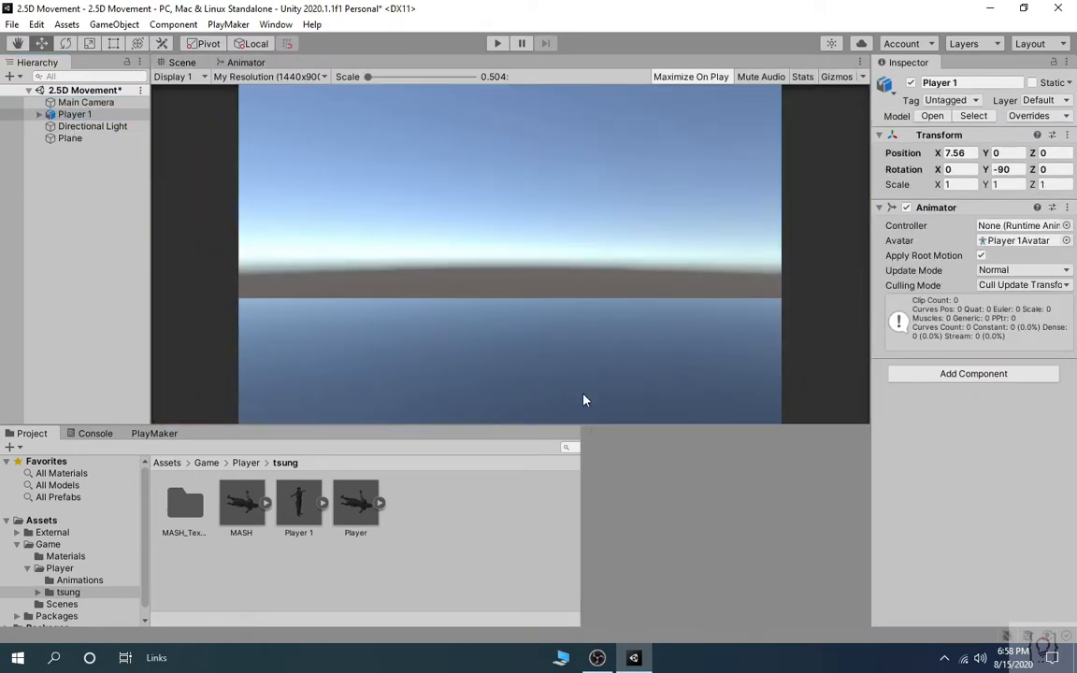
scroll(388, 279, down, 3)
right_drag(540, 280, 393, 326)
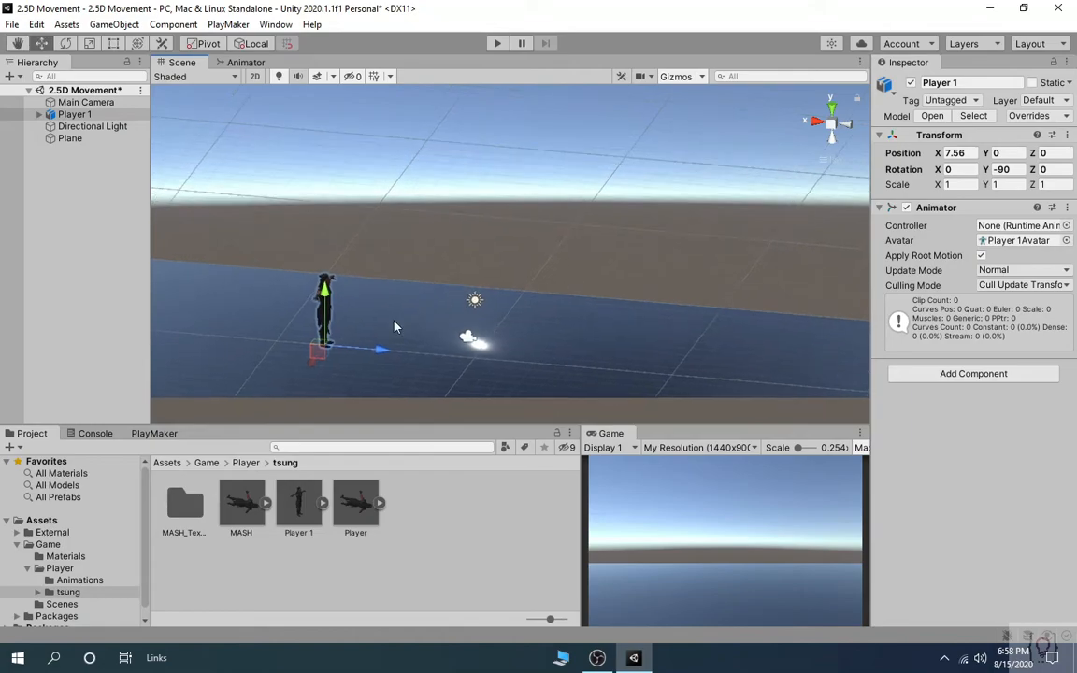
mouse_move(418, 365)
mouse_down()
mouse_move(495, 383)
mouse_move(430, 376)
mouse_up()
Align the Main Camera with a front perspective view showing the character side-on with the plane around it.
middle_drag(561, 299, 682, 197)
click(828, 140)
click(850, 125)
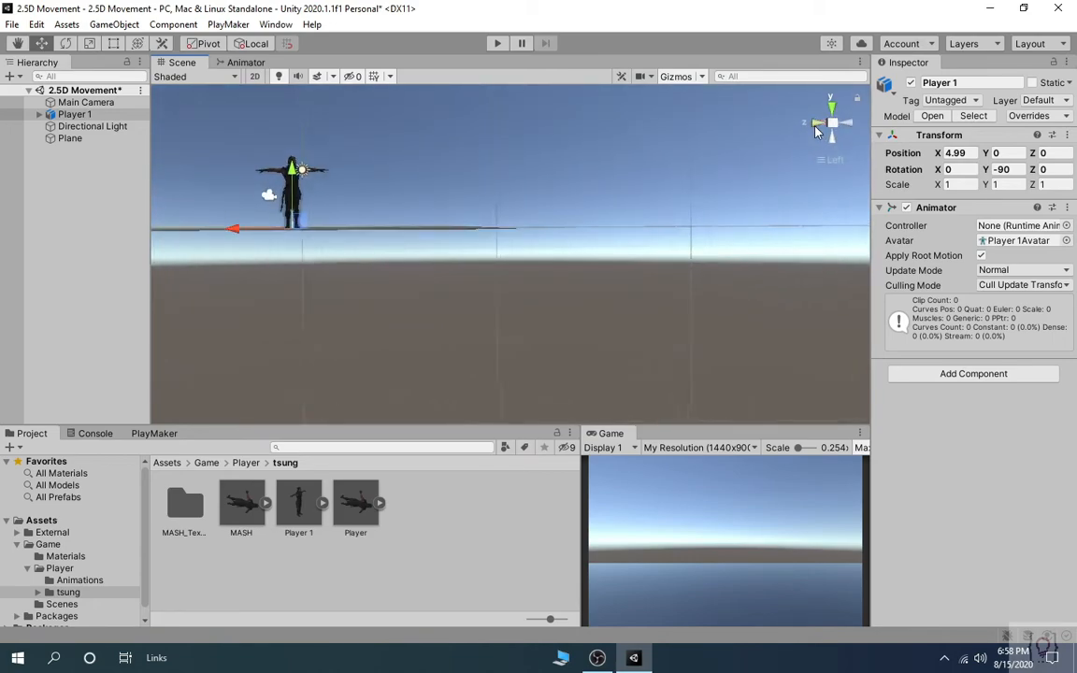
middle_drag(639, 222, 572, 243)
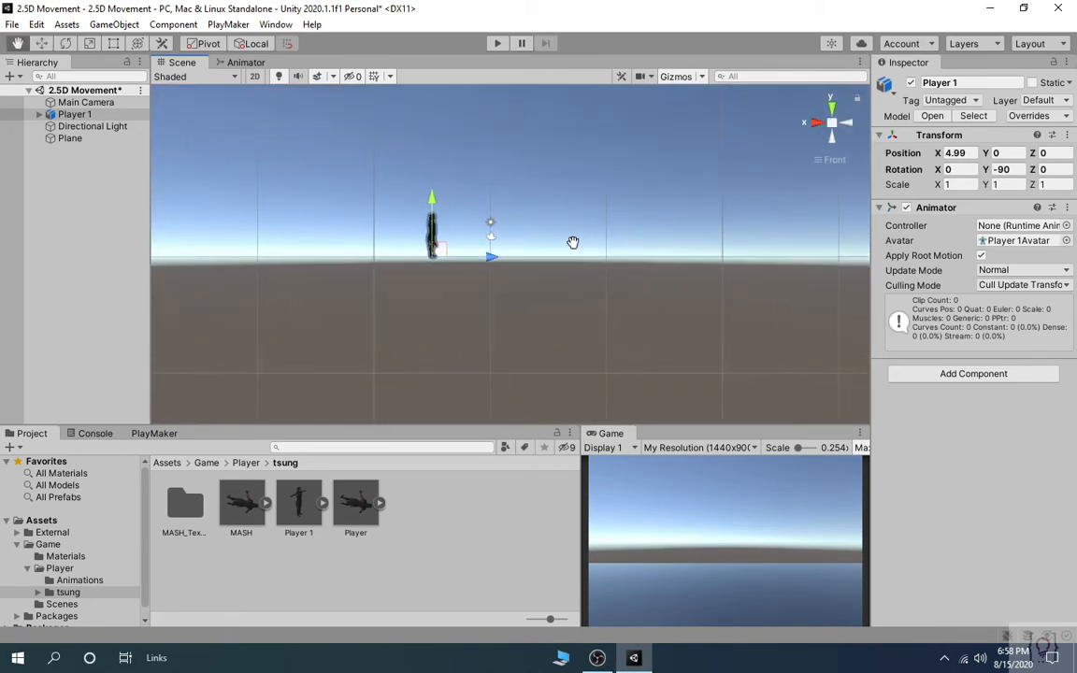
click(831, 127)
scroll(699, 223, down, 1)
middle_drag(699, 223, 714, 253)
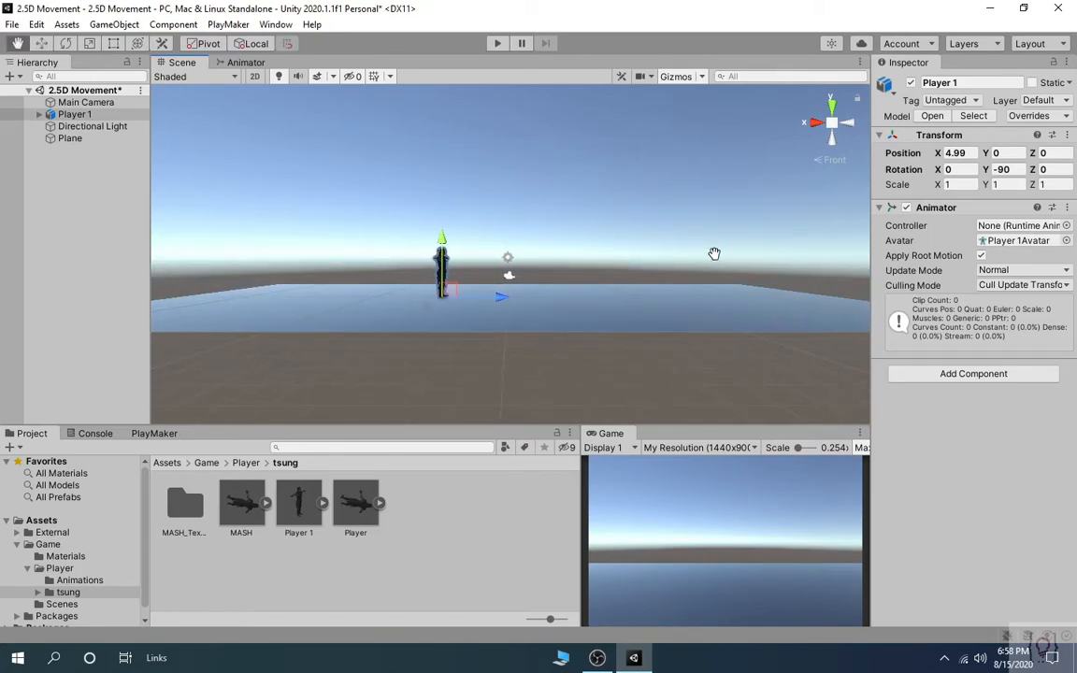
right_drag(720, 252, 717, 253)
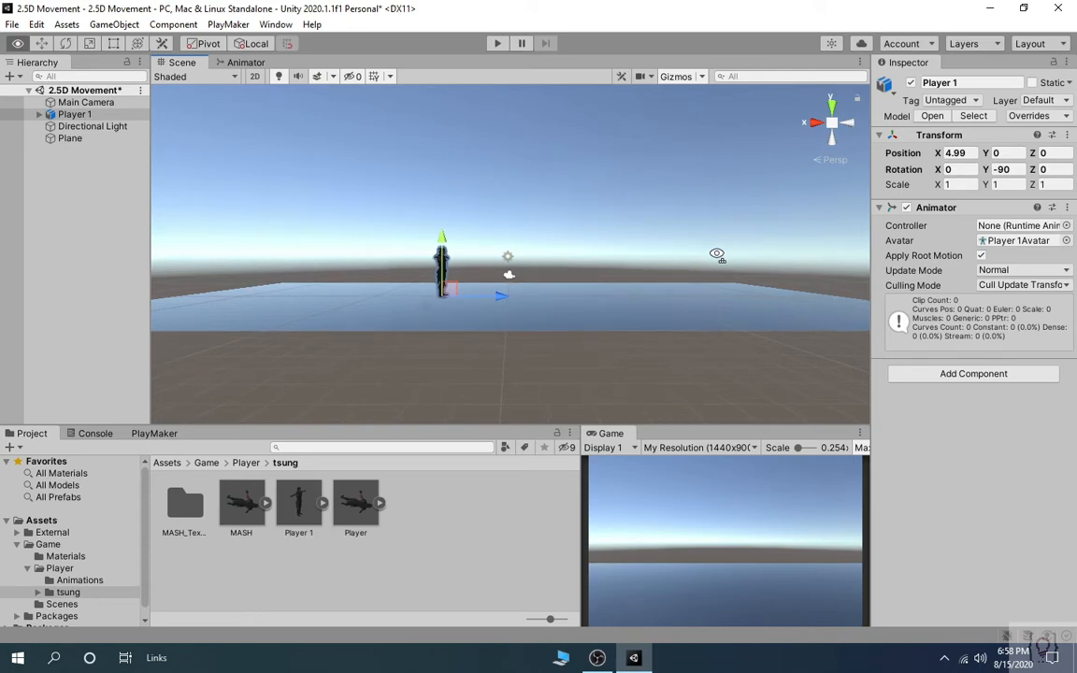
click(120, 106)
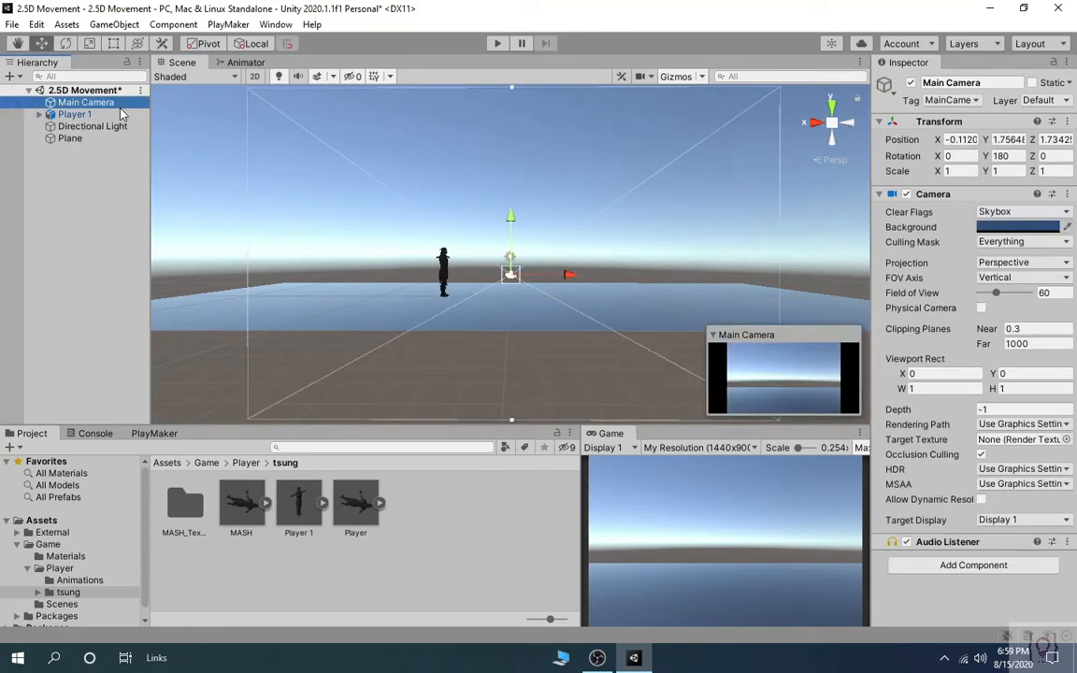
key(ctrl+shift+f)
Realign the Main Camera with a closer Scene view of the character and check the framing in the maximized Game view.
scroll(538, 268, up, 3)
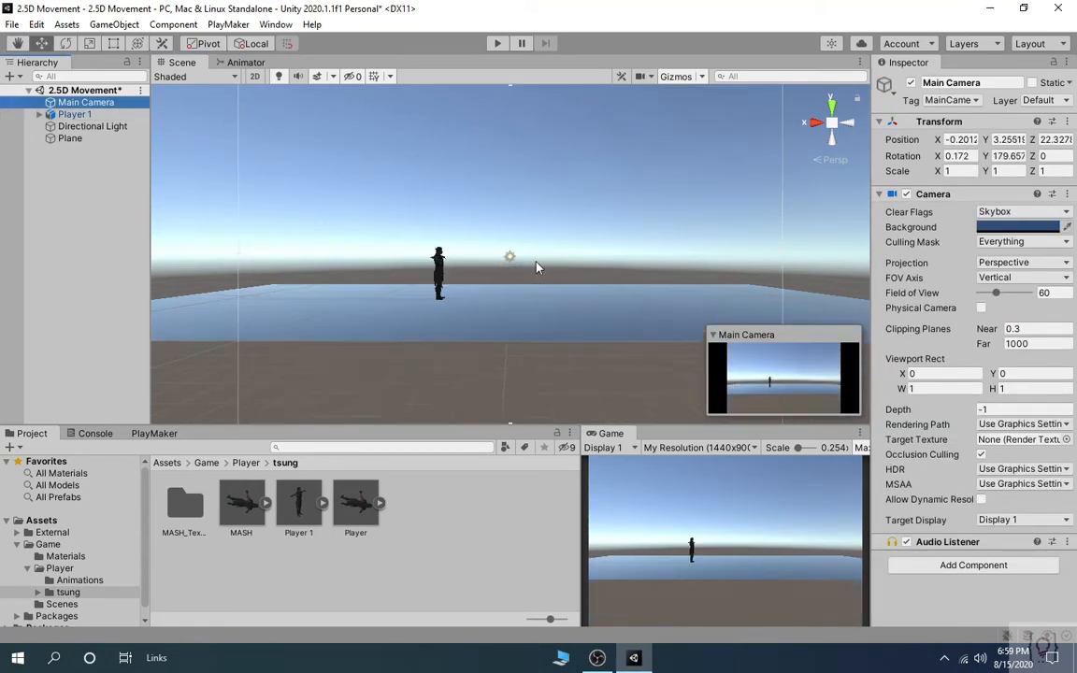
key(ctrl+shift+f)
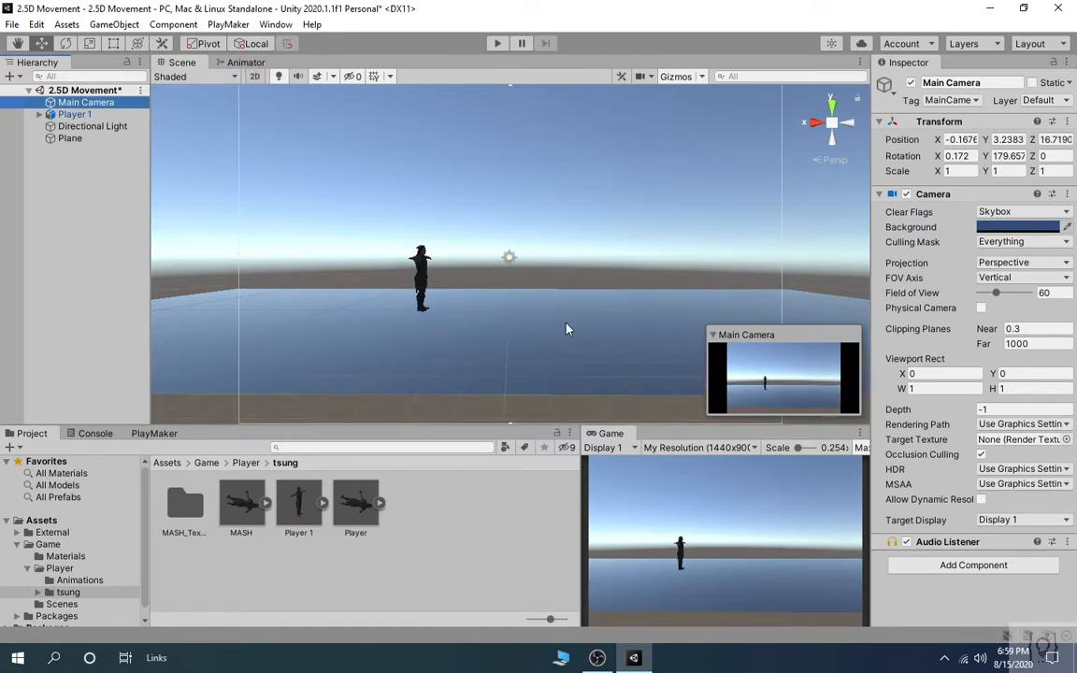
key(shift+space)
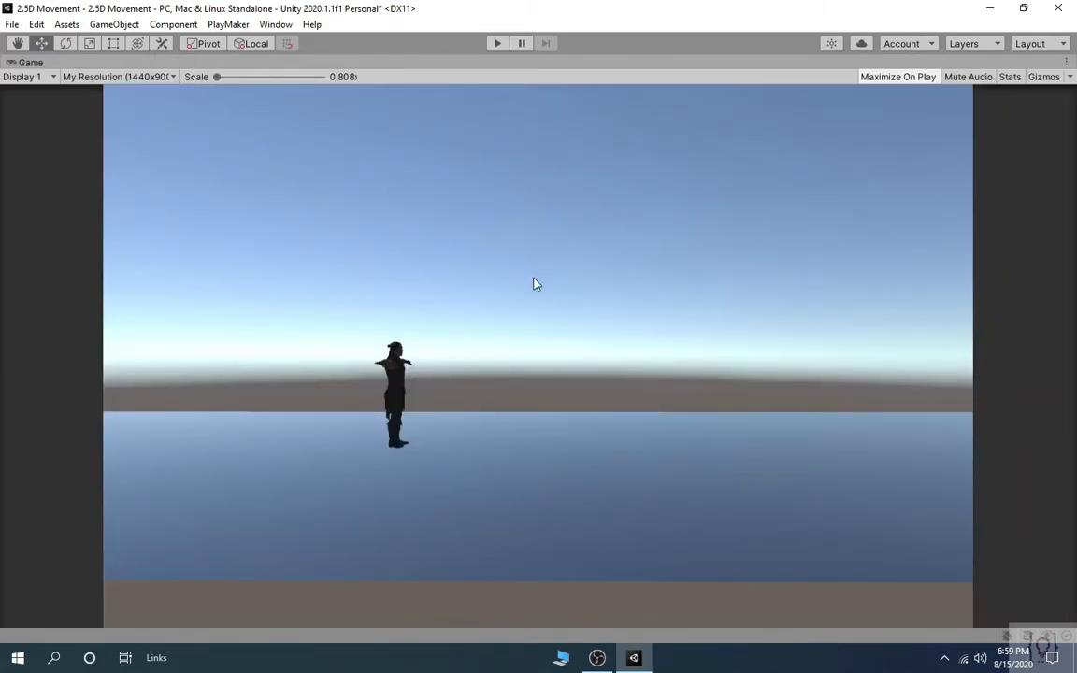
Restore the editor layout and move the Main Camera closer to the character, to about Y 1.92 and Z 12.77.
key(shift+space)
alt+drag(422, 179, 523, 227)
drag(546, 273, 577, 261)
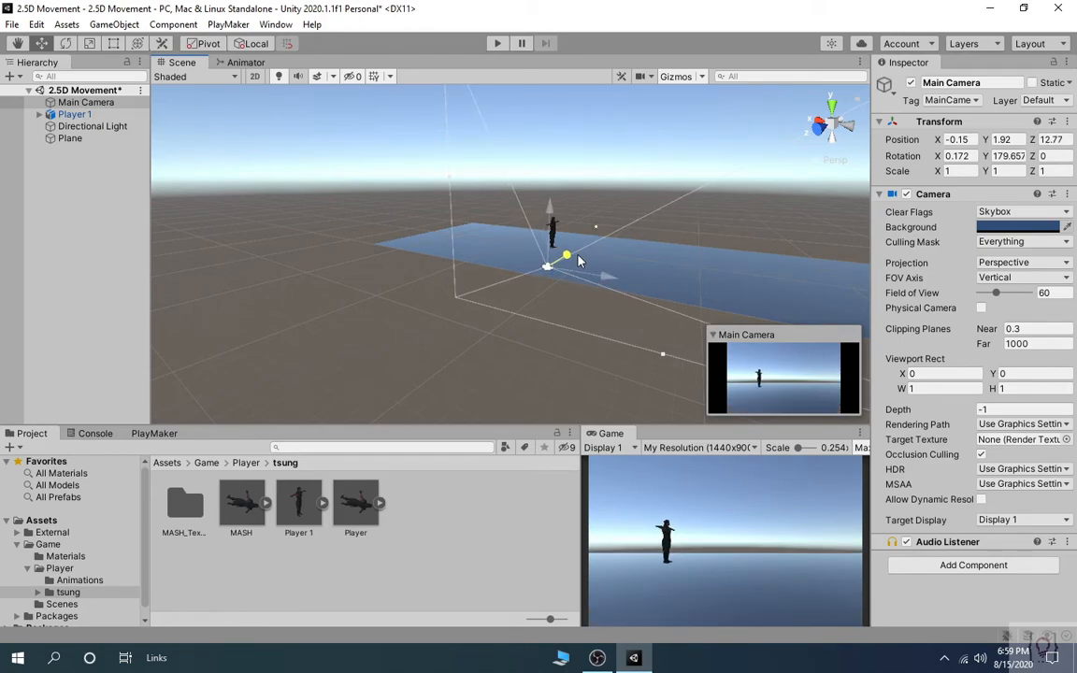
Move Player 1 along the plane's length toward the edge of the camera's view, behind the character.
middle_drag(682, 276, 614, 310)
alt+drag(620, 305, 466, 310)
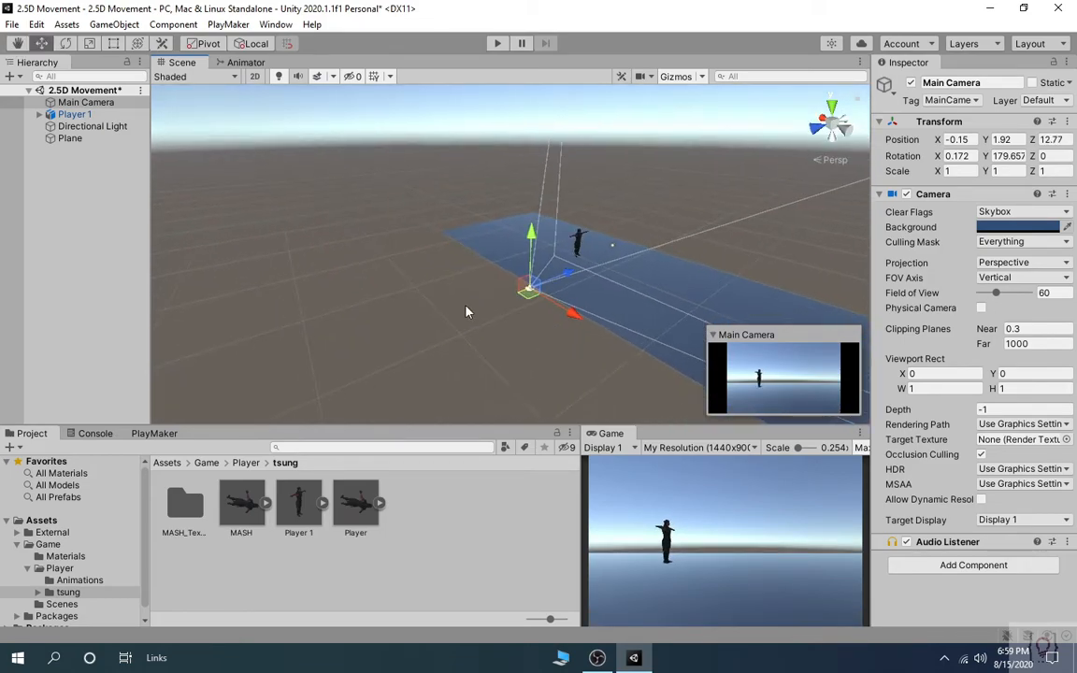
middle_drag(466, 310, 401, 311)
scroll(543, 307, up, 5)
middle_drag(543, 307, 543, 281)
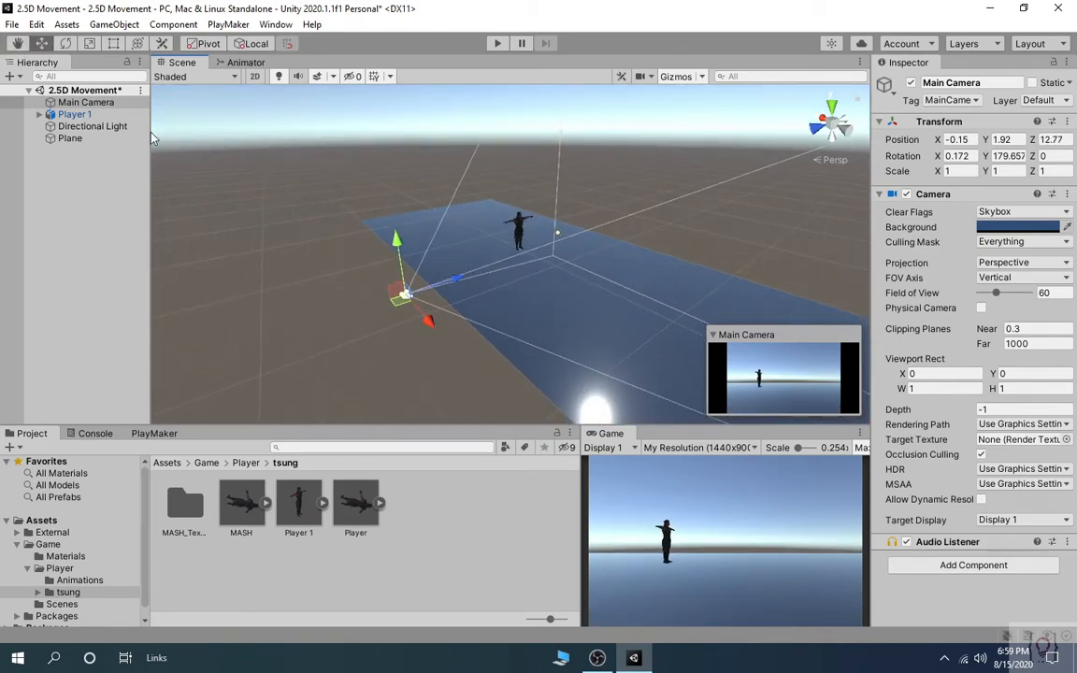
click(75, 114)
drag(556, 267, 535, 261)
Examine the character's placement, its shadow and the plane from several angles and distances in the Scene view with nothing selected.
scroll(598, 252, up, 6)
scroll(613, 300, up, 5)
mouse_move(613, 306)
middle_down()
mouse_move(622, 348)
mouse_move(603, 323)
middle_up()
scroll(603, 323, down, 6)
right_drag(332, 282, 625, 307)
scroll(625, 306, down, 2)
middle_drag(625, 307, 595, 258)
scroll(653, 239, down, 4)
scroll(625, 242, down, 3)
scroll(623, 235, down, 2)
right_drag(595, 258, 541, 293)
middle_drag(508, 295, 394, 292)
scroll(558, 272, down, 1)
right_drag(558, 272, 543, 269)
scroll(538, 266, down, 2)
middle_drag(502, 249, 544, 278)
scroll(544, 268, up, 3)
click(546, 157)
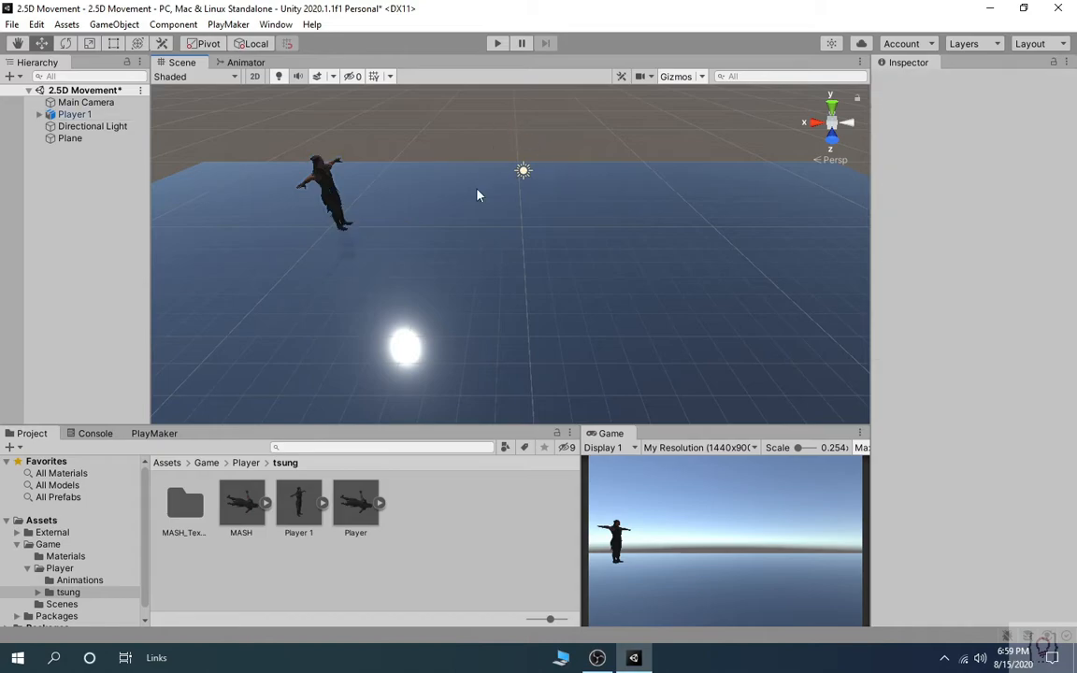
scroll(476, 195, up, 2)
scroll(475, 209, down, 1)
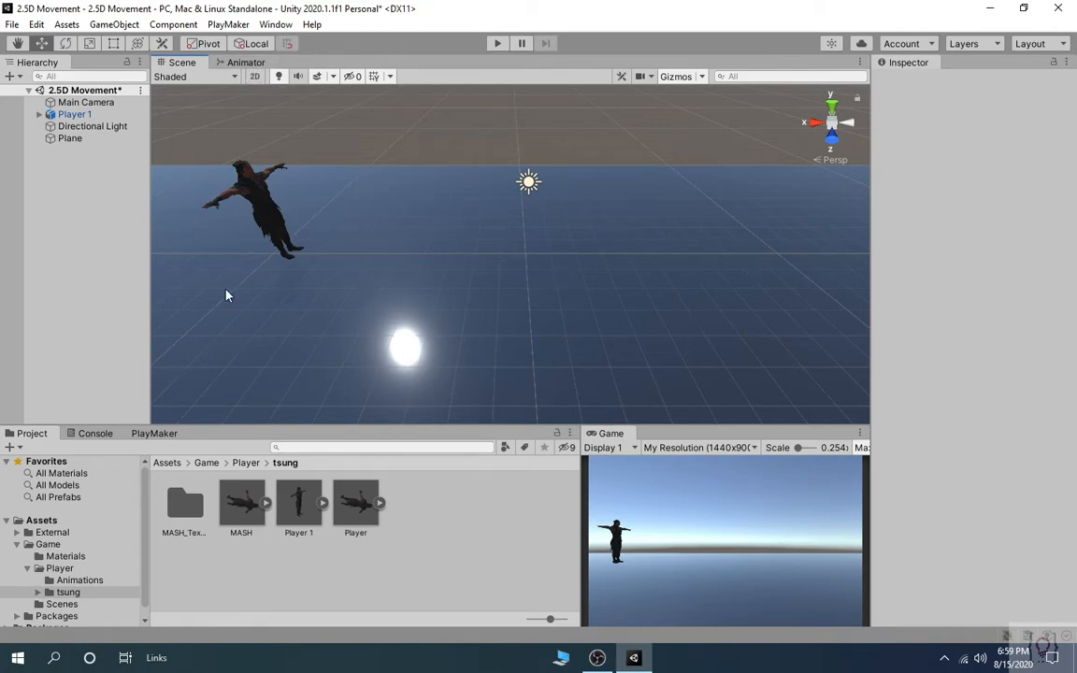
alt+drag(362, 226, 414, 240)
alt+drag(483, 312, 613, 385)
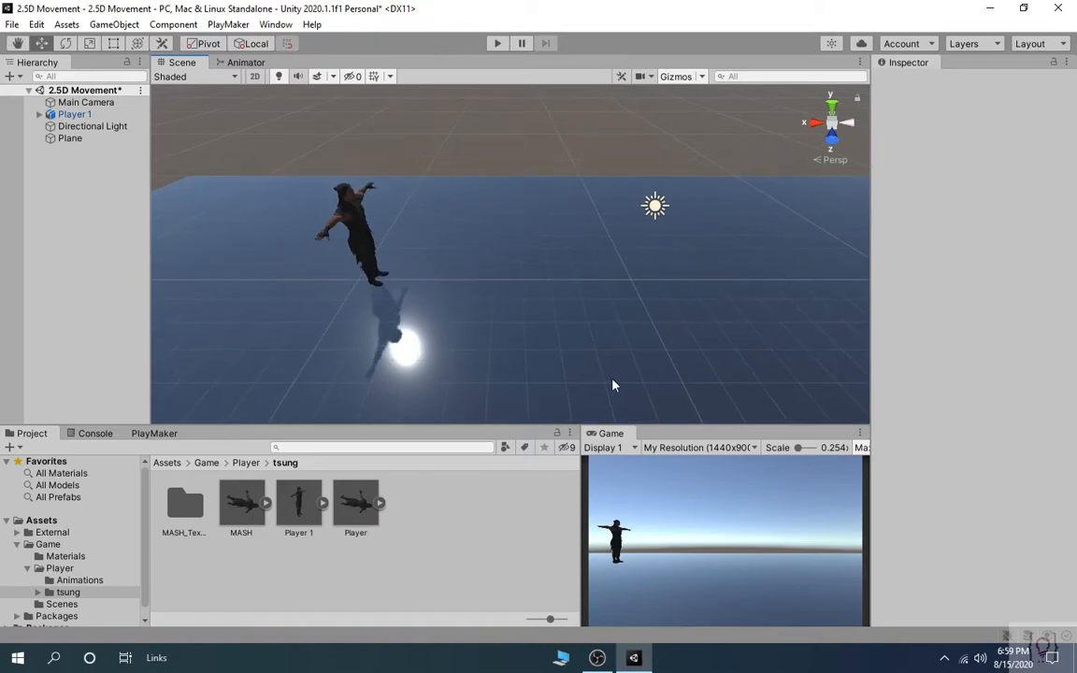
Switch to Chrome and open the Mixamo website.
key(super+d)
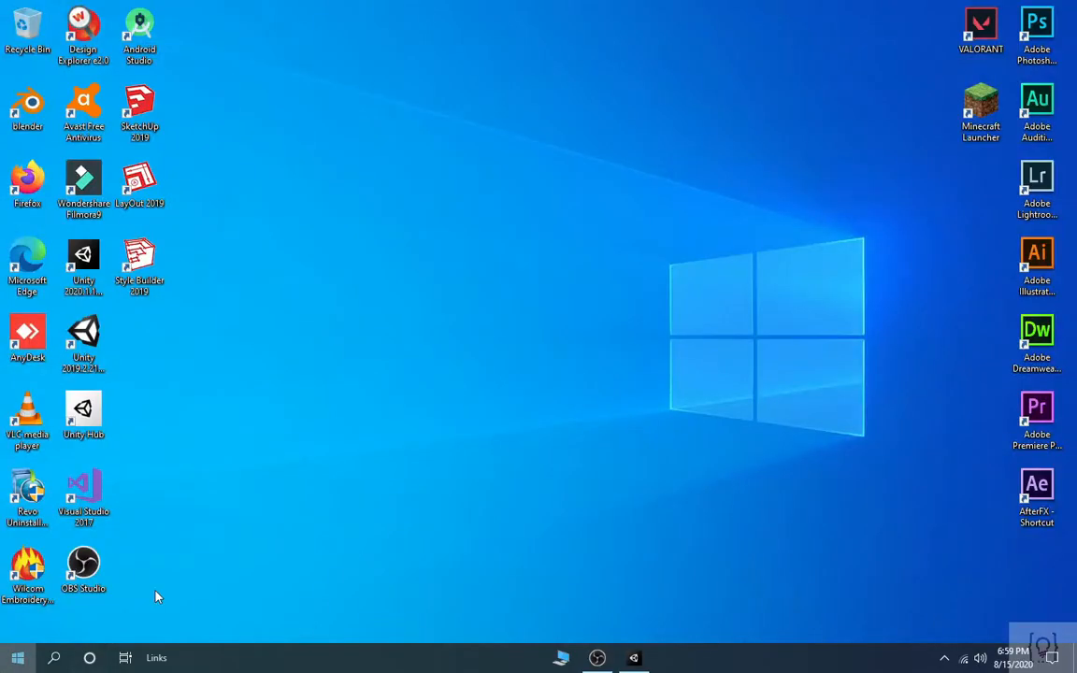
key(super)
key(Escape)
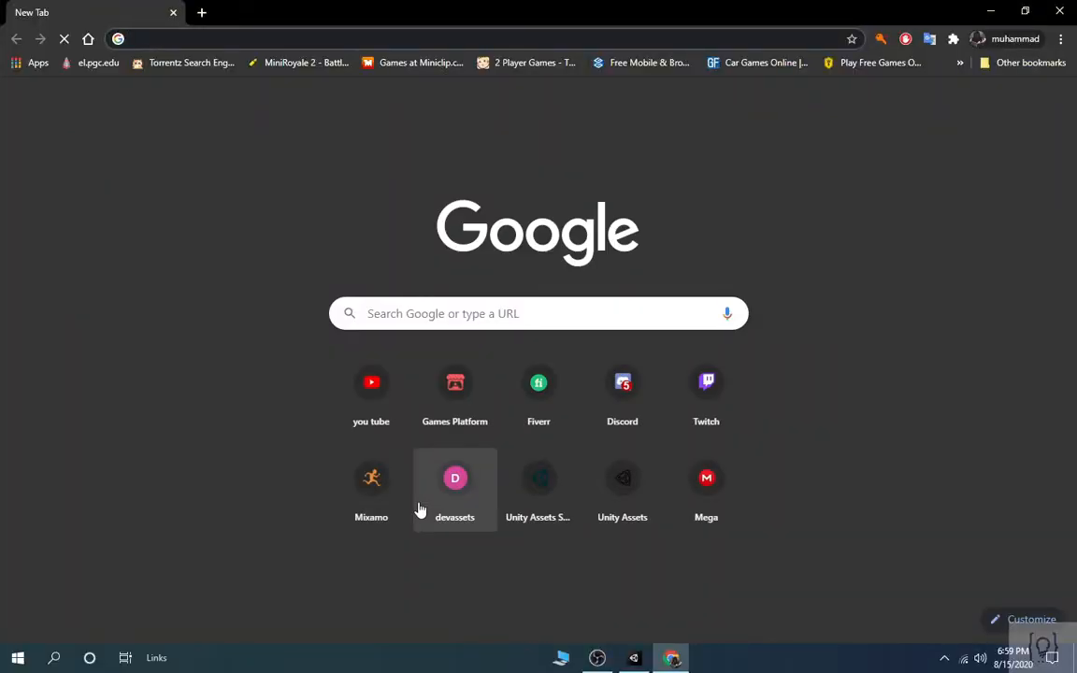
click(371, 481)
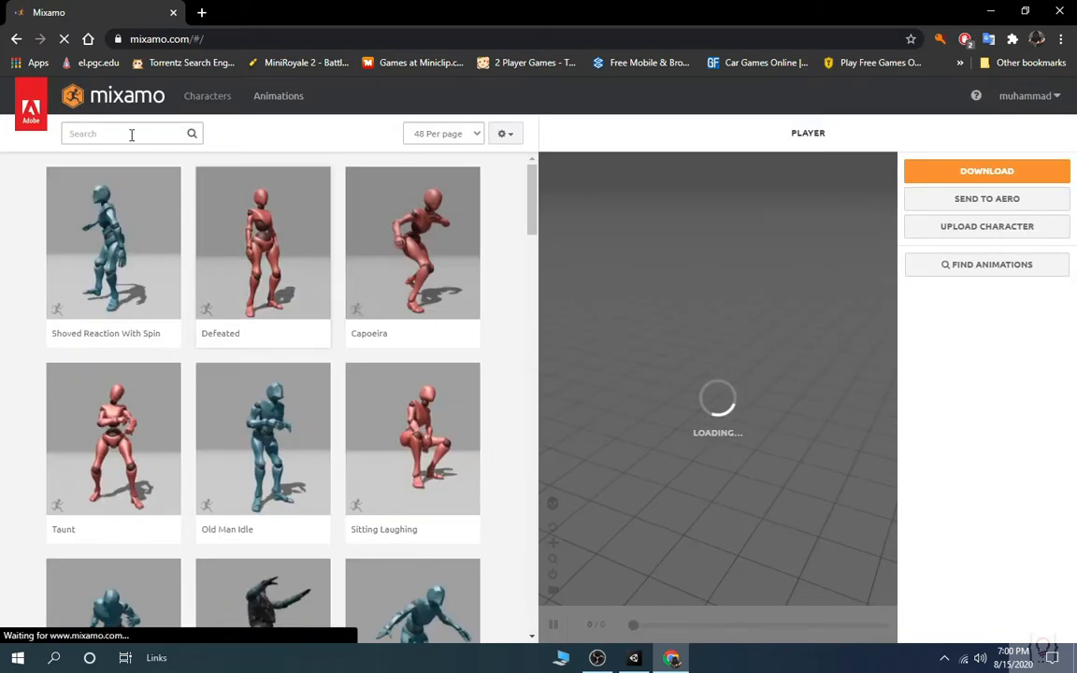
Search the Mixamo animations for "fighting idle" and apply Fighting Idle to the Player character.
click(131, 135)
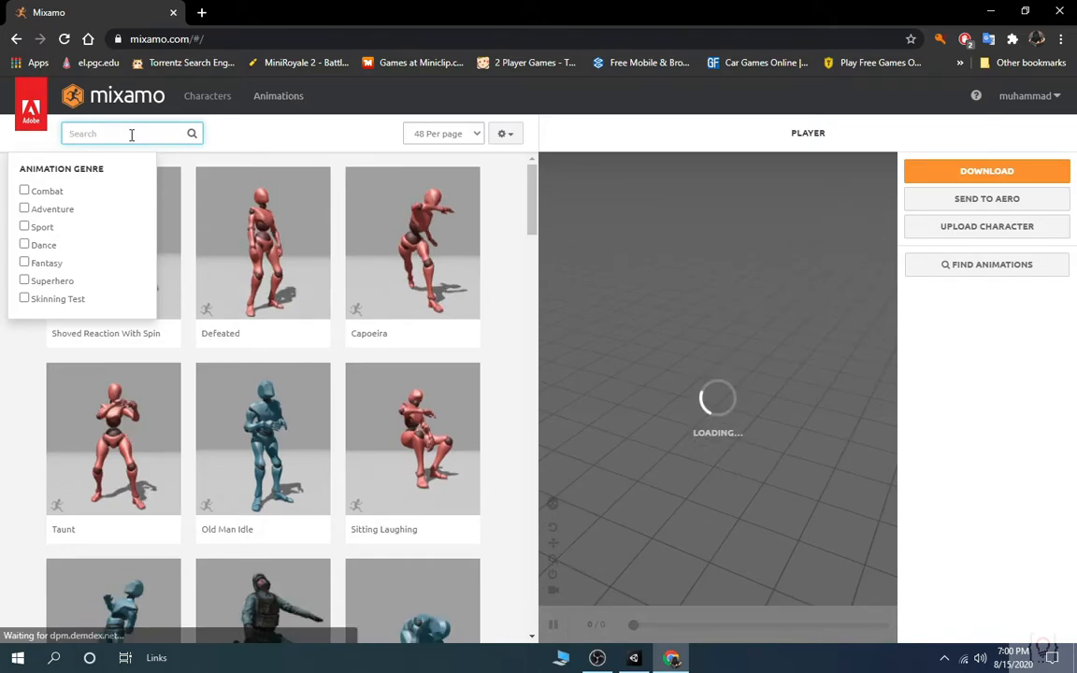
text(fighting )
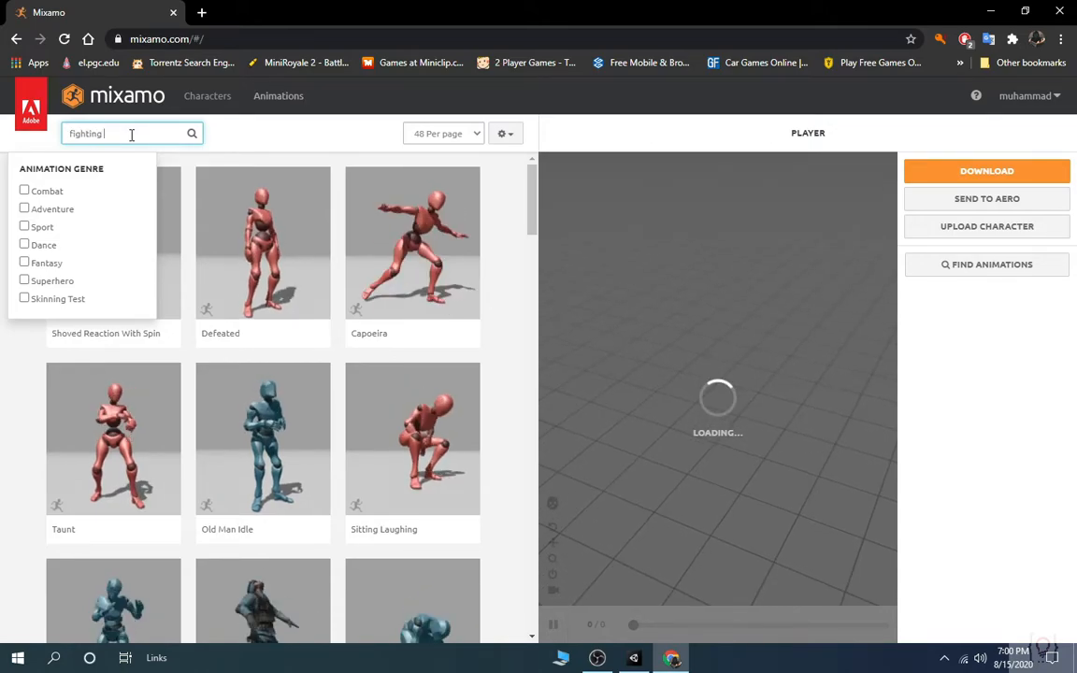
text(idle)
key(Return)
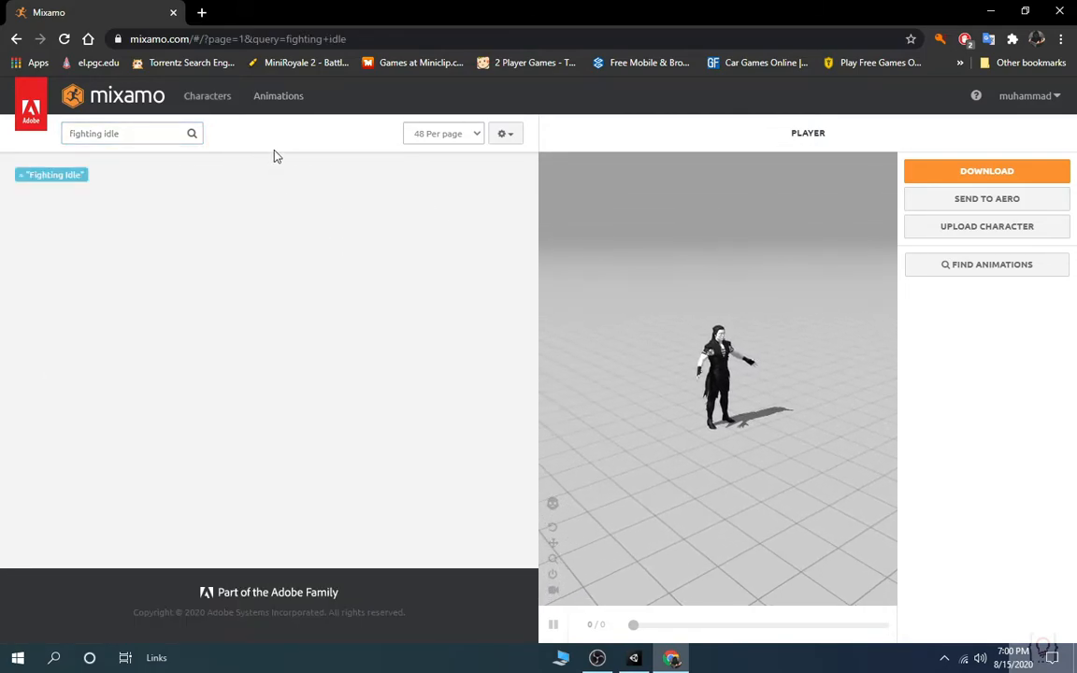
click(262, 280)
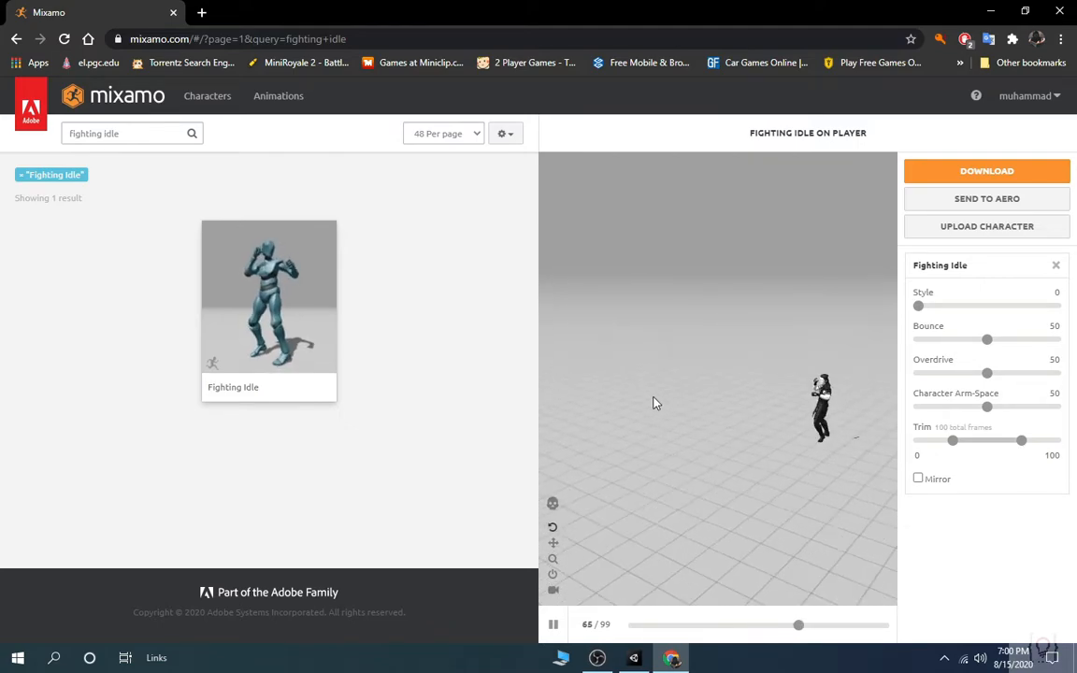
Examine the Fighting Idle preview on the character up close and from different angles.
right_click(809, 376)
click(736, 376)
drag(824, 380, 807, 322)
scroll(807, 323, up, 3)
middle_drag(805, 320, 793, 374)
scroll(792, 377, up, 3)
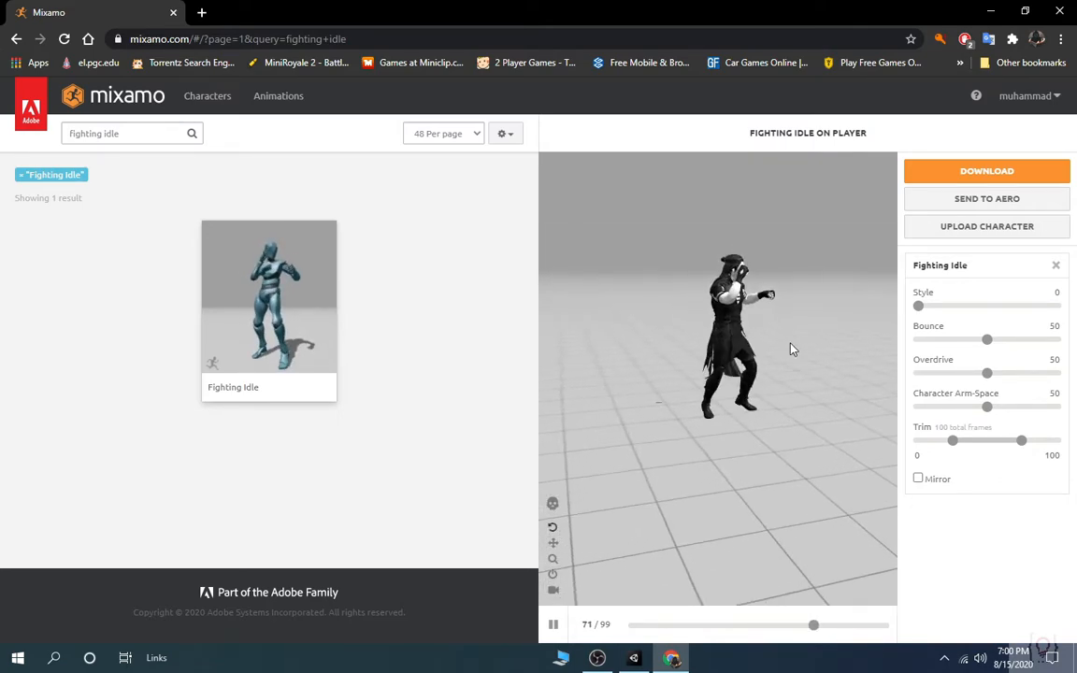
scroll(790, 342, up, 1)
middle_drag(770, 364, 746, 411)
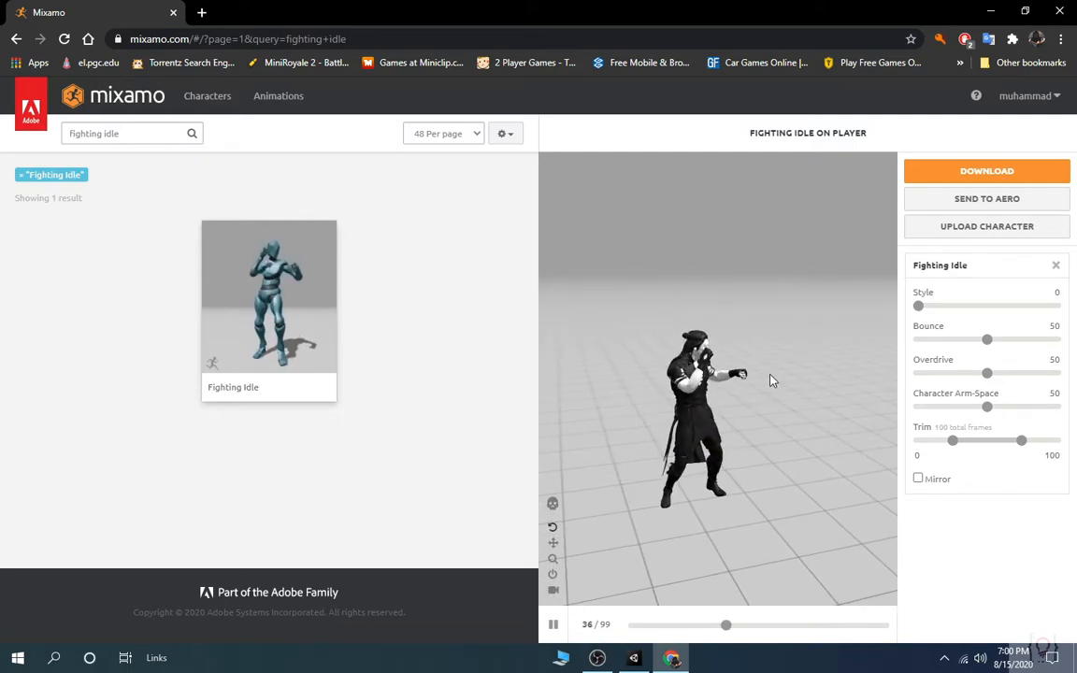
drag(727, 382, 601, 373)
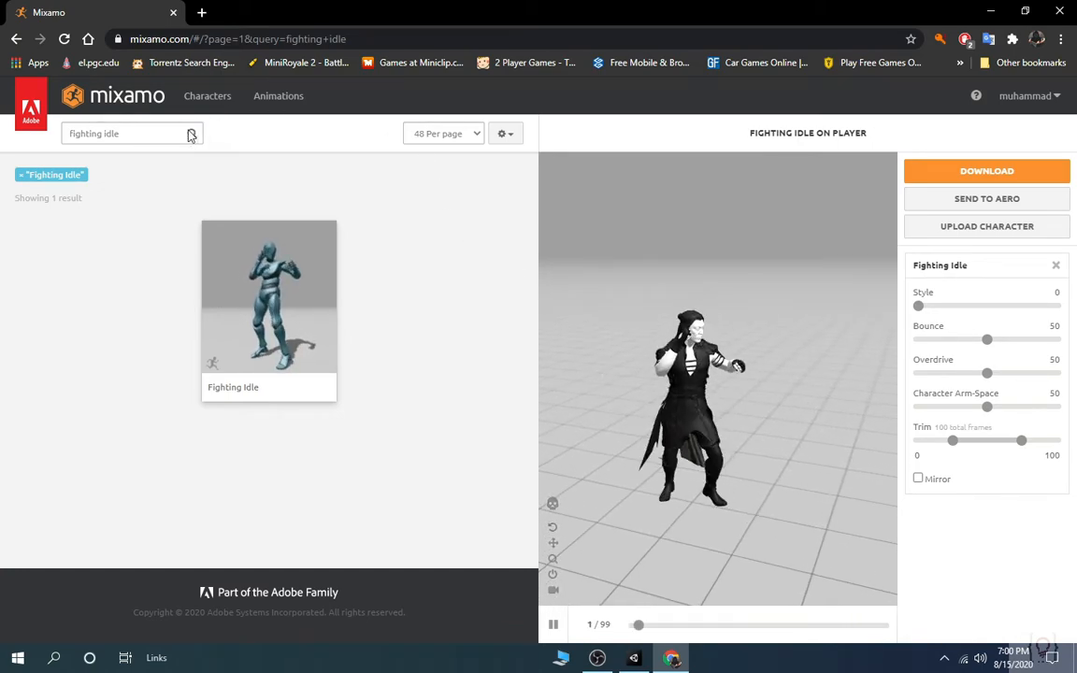
Open the Unity Asset Store in a new browser tab and close the Mixamo tab.
click(200, 13)
click(173, 14)
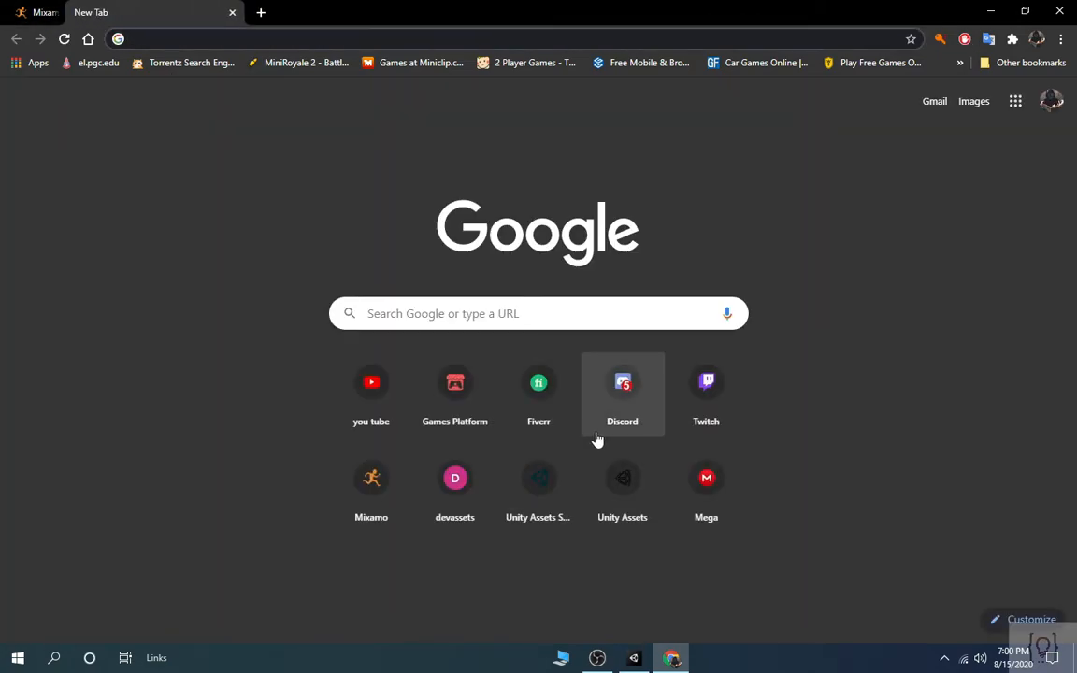
click(545, 474)
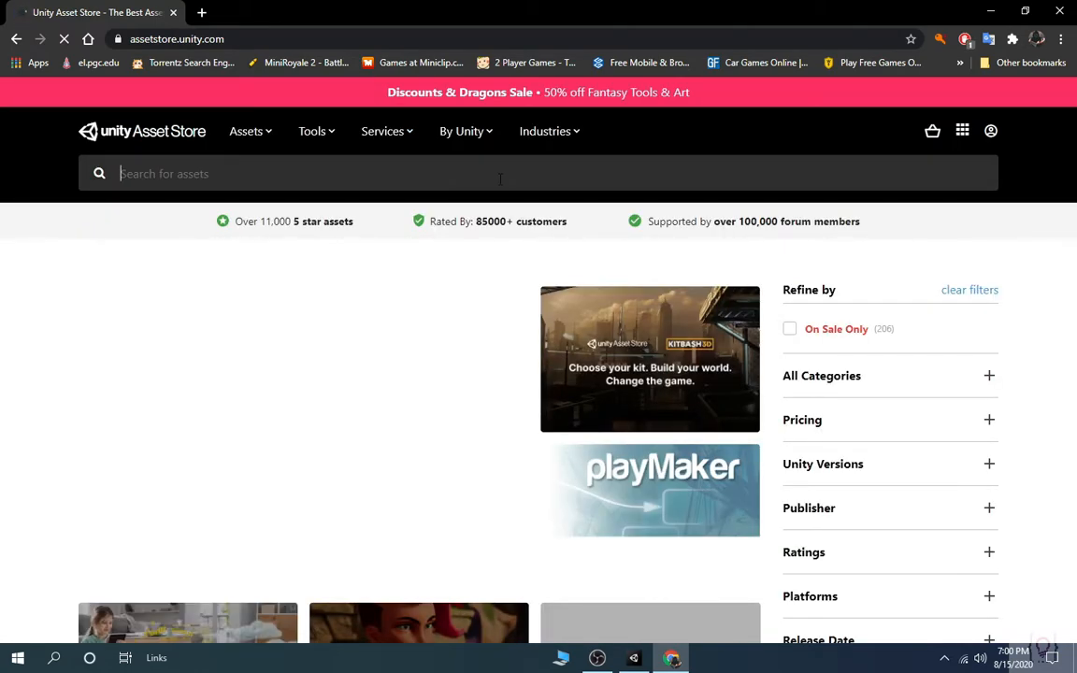
Search the Unity Asset Store for "fighting animset pro".
text(i)
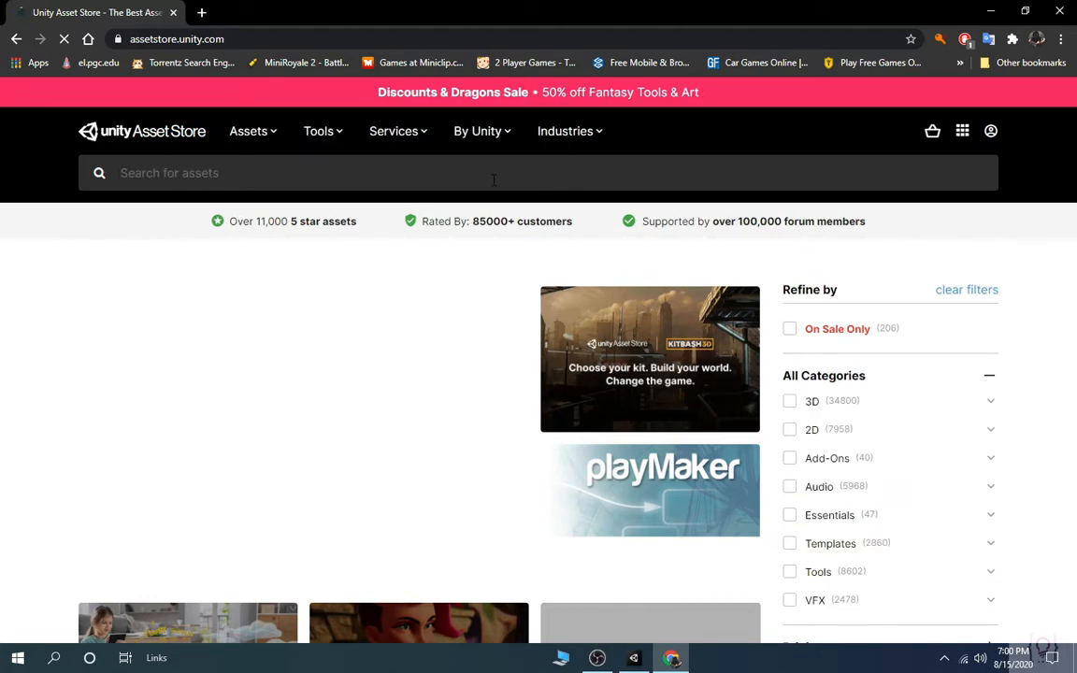
click(566, 181)
text(fi)
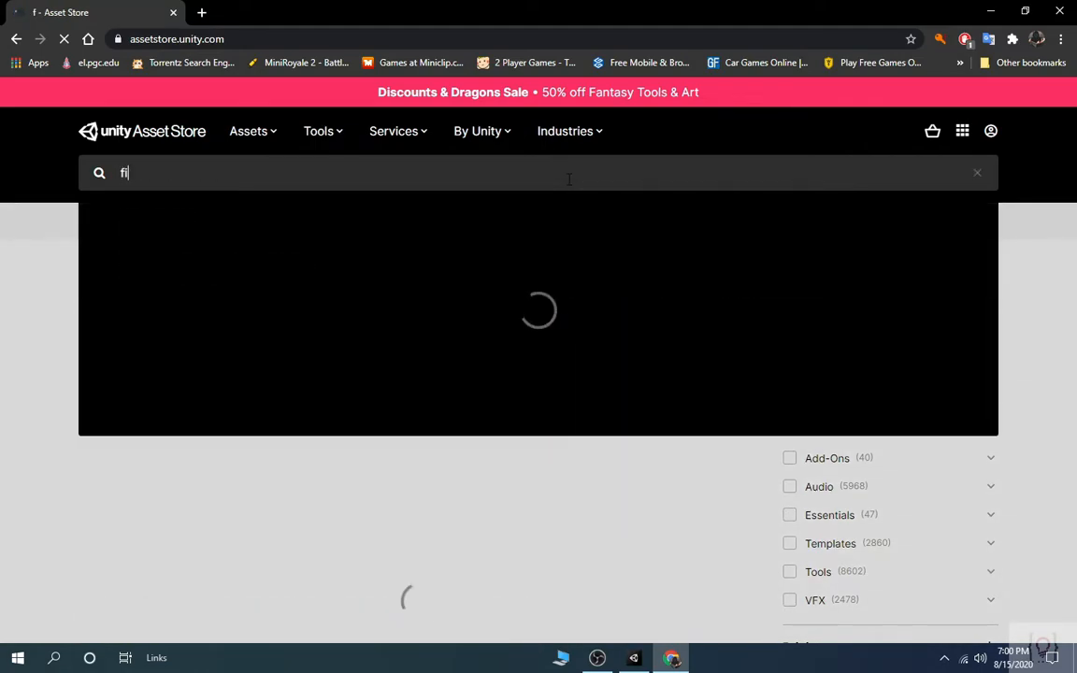
text(ghting animasetr)
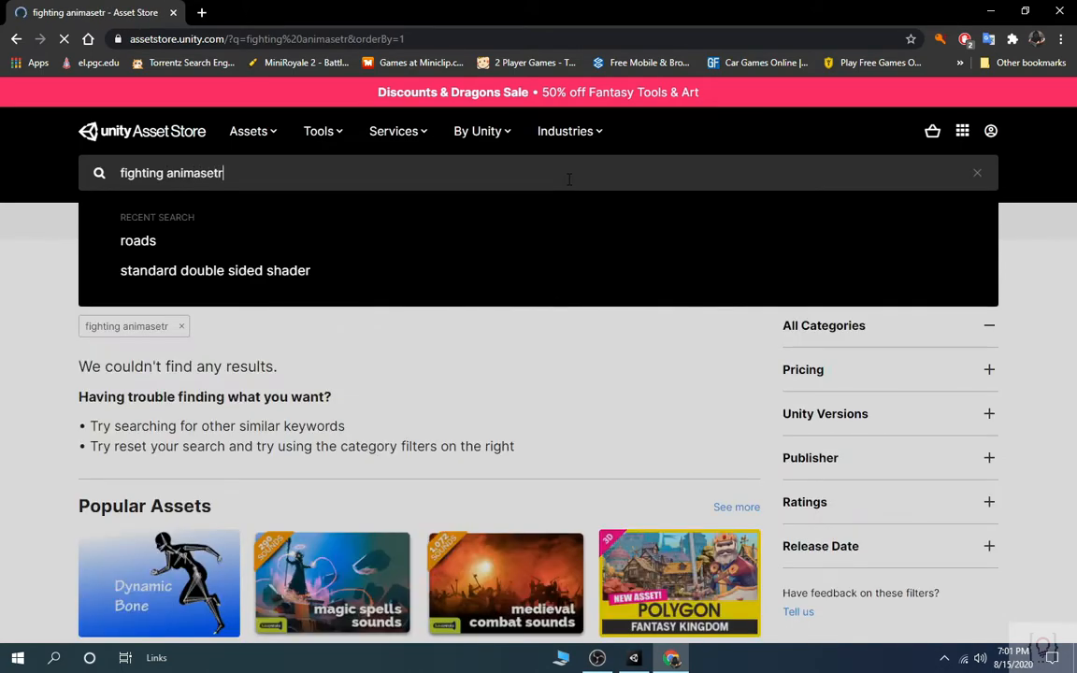
key(BackSpace)
key(Left)
key(Left)
key(Left)
key(BackSpace)
text(pro)
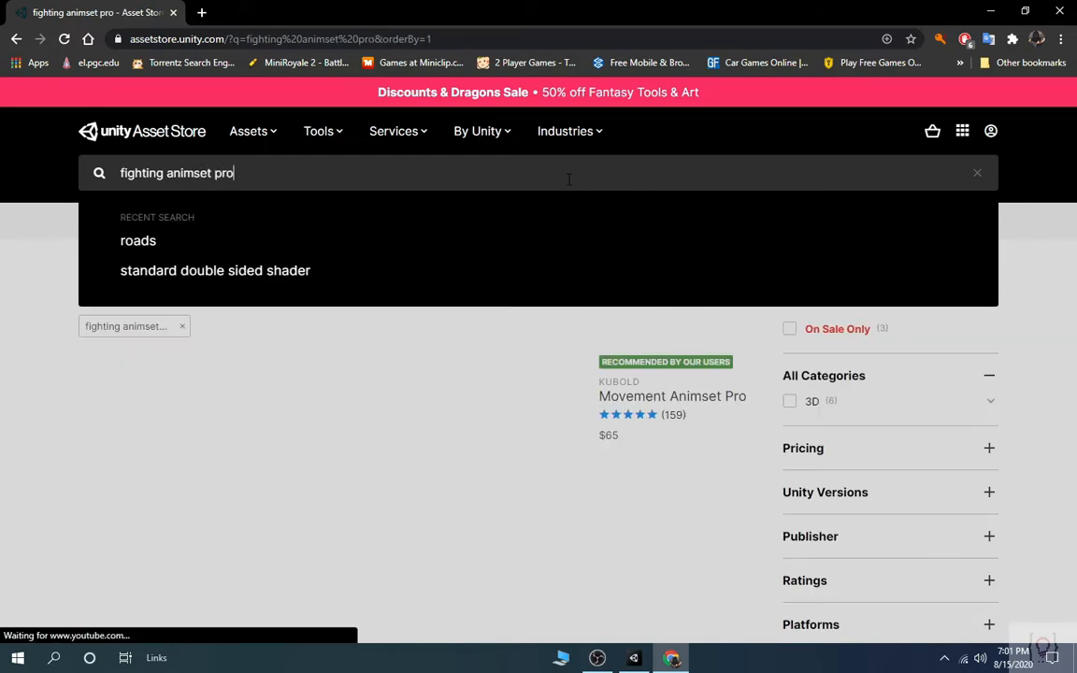
key(Return)
Browse the search results and open the Fighting Animset Pro asset page by Kubold to view its details.
scroll(253, 374, down, 2)
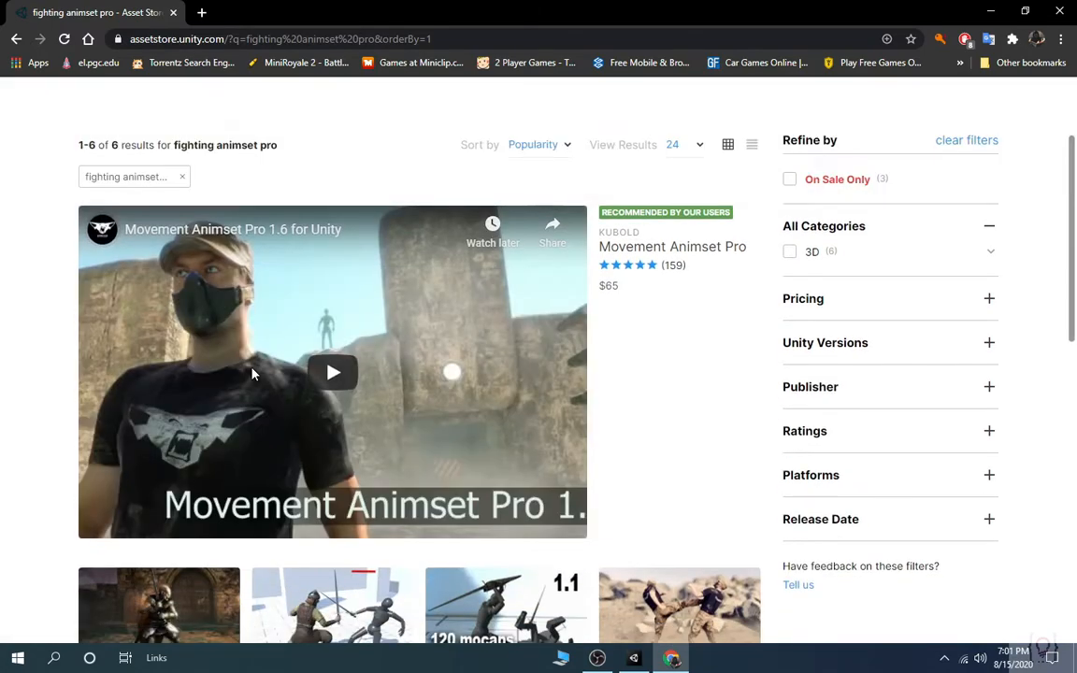
scroll(253, 373, down, 3)
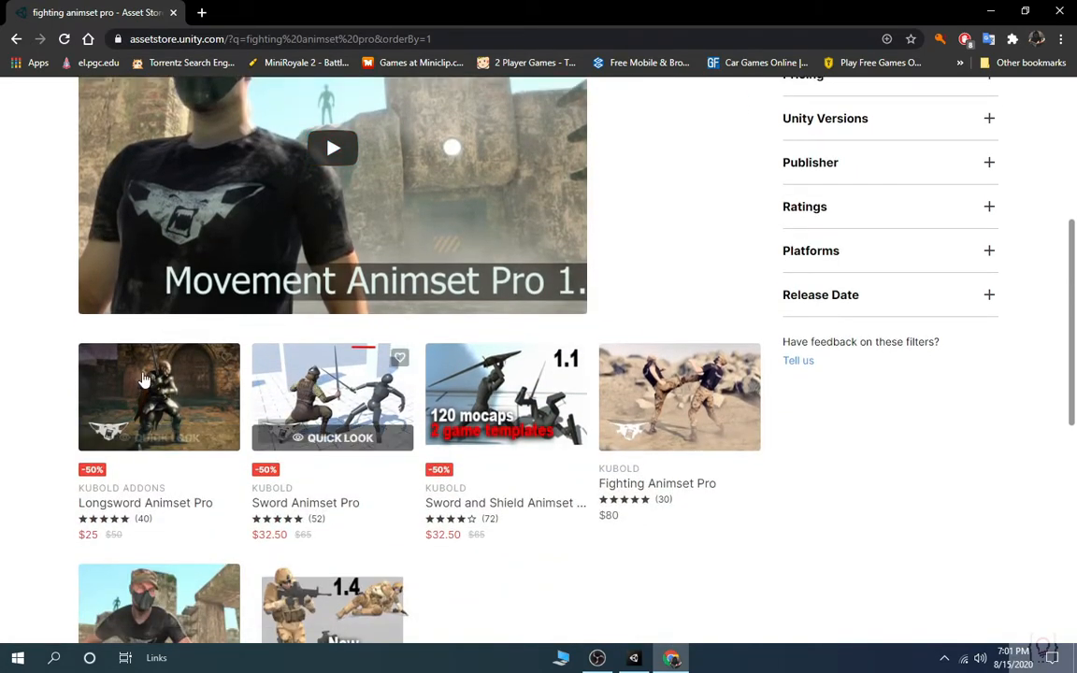
scroll(143, 377, down, 2)
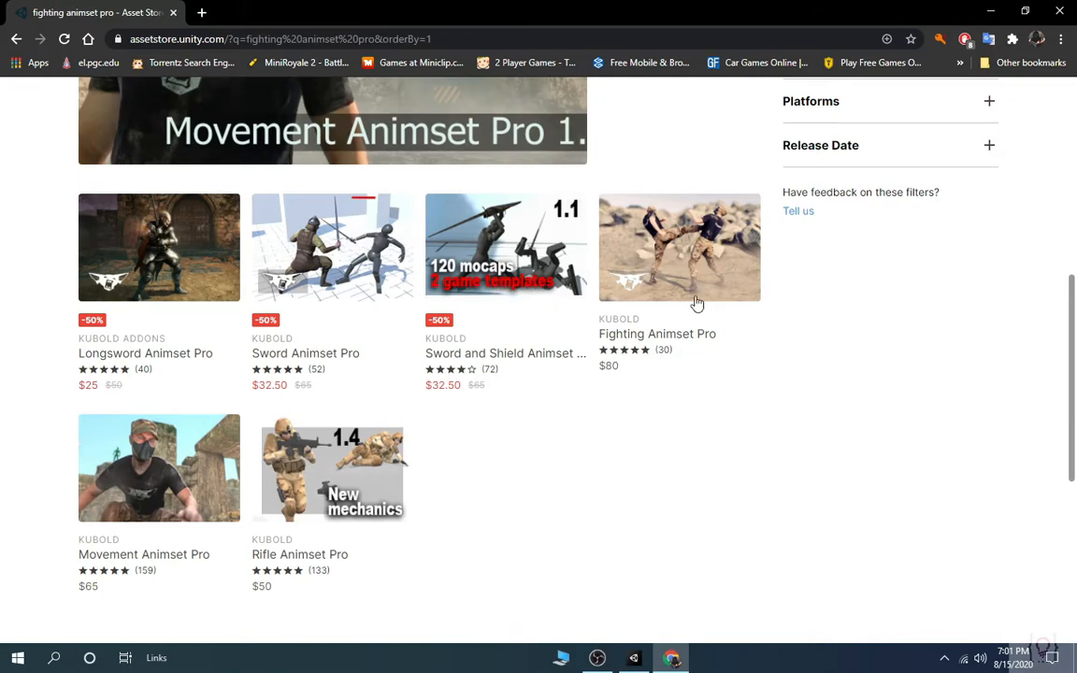
click(628, 231)
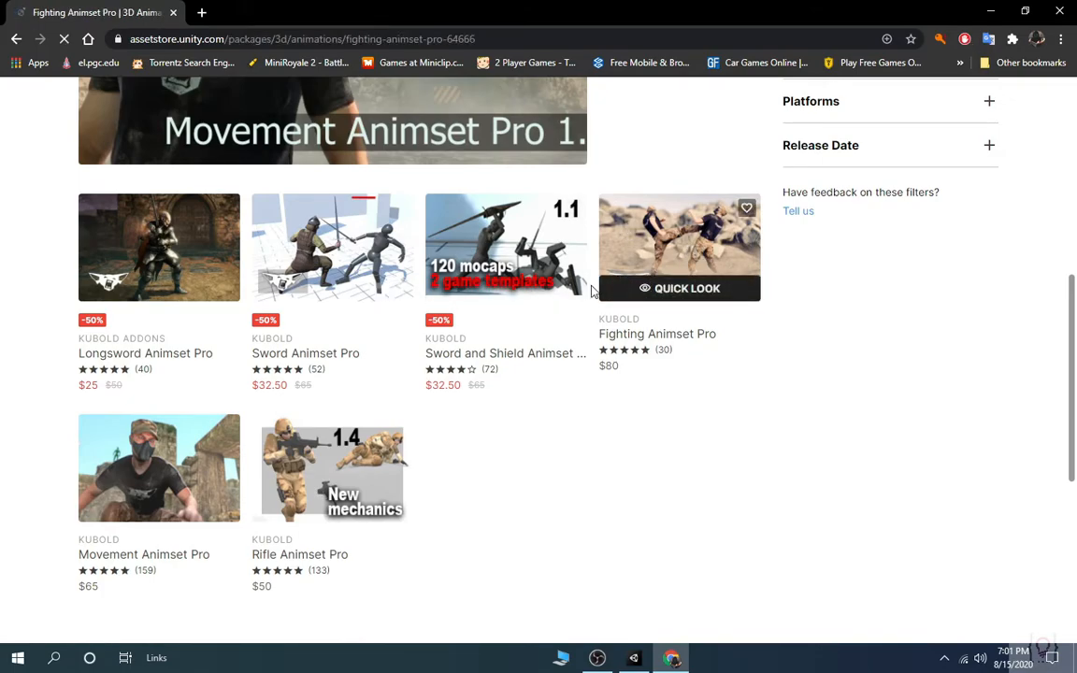
scroll(728, 309, down, 2)
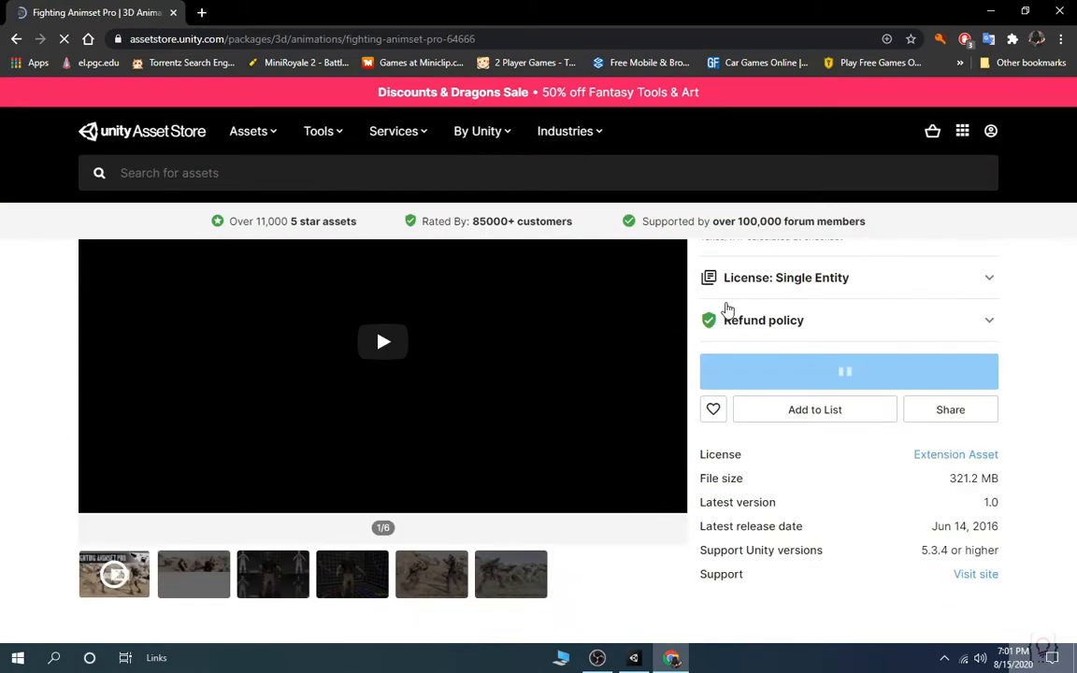
Read the Fighting Animset Pro description and contents on its asset page, and close the page.
scroll(749, 349, down, 1)
scroll(749, 348, down, 6)
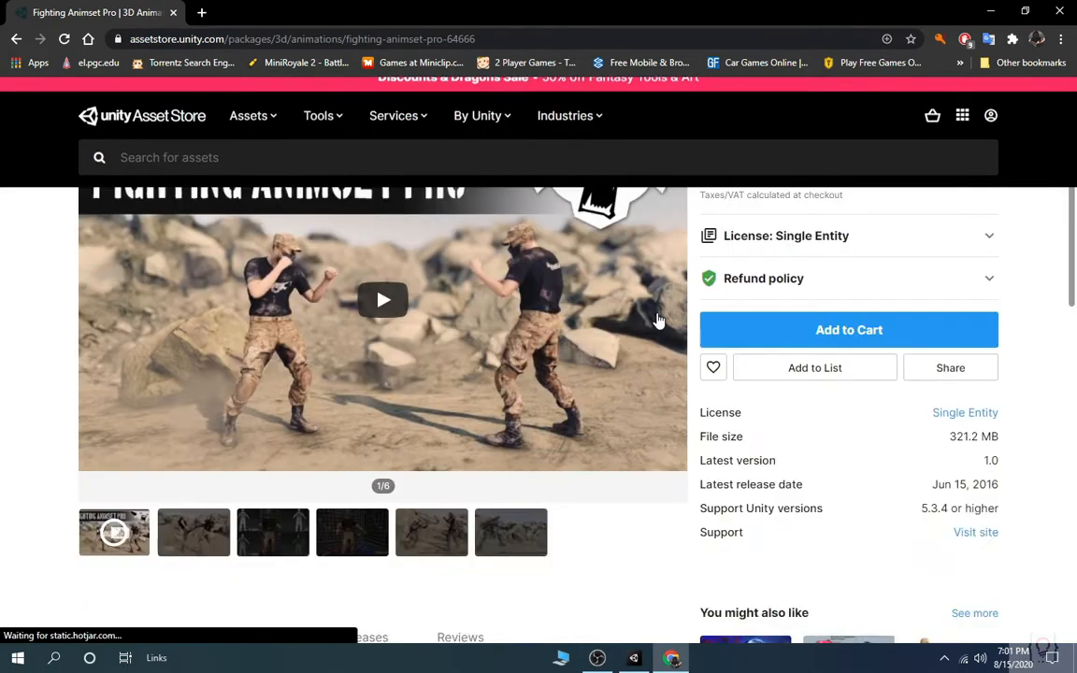
scroll(501, 339, up, 1)
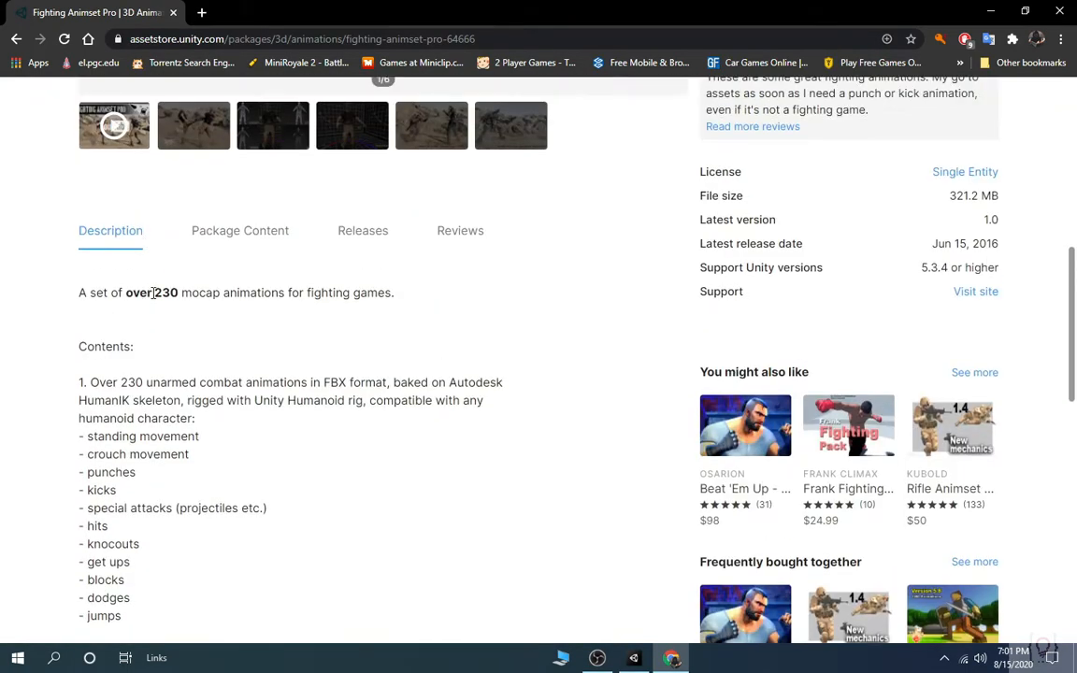
drag(182, 294, 188, 297)
scroll(483, 356, up, 4)
scroll(482, 356, down, 1)
scroll(483, 356, up, 2)
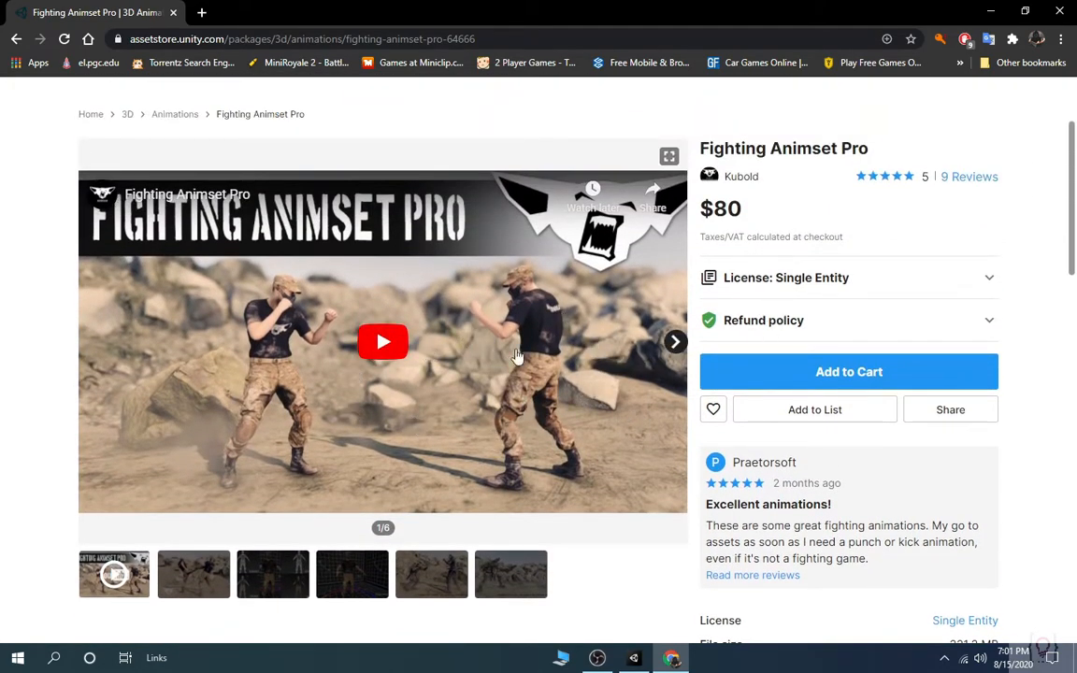
click(173, 13)
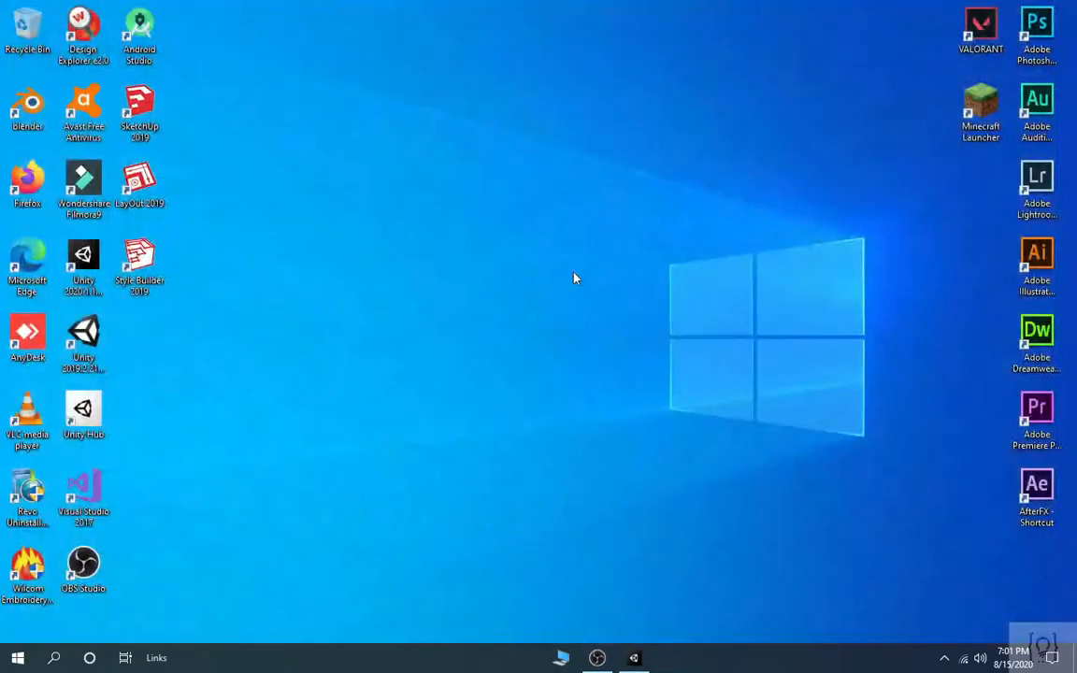
Switch to Unity and examine the character on the plane from different angles in the scene.
click(635, 658)
scroll(413, 280, down, 3)
scroll(430, 268, up, 3)
right_drag(488, 286, 541, 238)
middle_drag(530, 232, 486, 195)
right_drag(506, 240, 377, 197)
scroll(490, 205, up, 4)
scroll(491, 206, up, 2)
middle_drag(378, 197, 368, 228)
right_drag(368, 228, 530, 240)
middle_drag(530, 241, 490, 233)
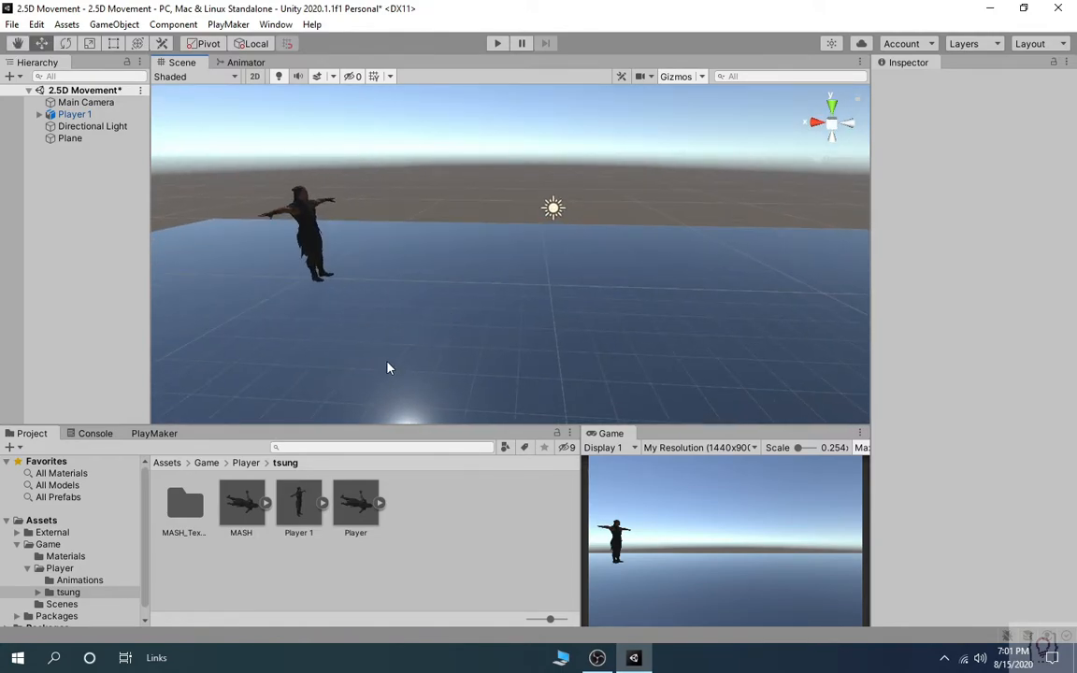
Open the Animations folder under Player and inspect the WALK, JUMP, IDLE and RUN assets.
click(246, 463)
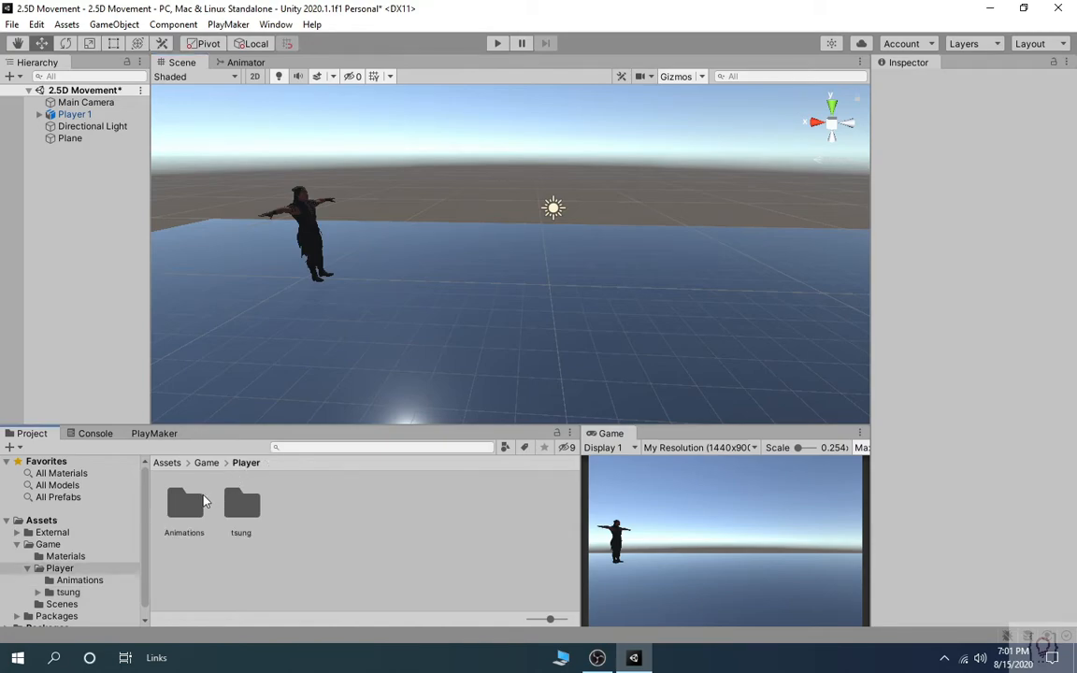
double_click(185, 502)
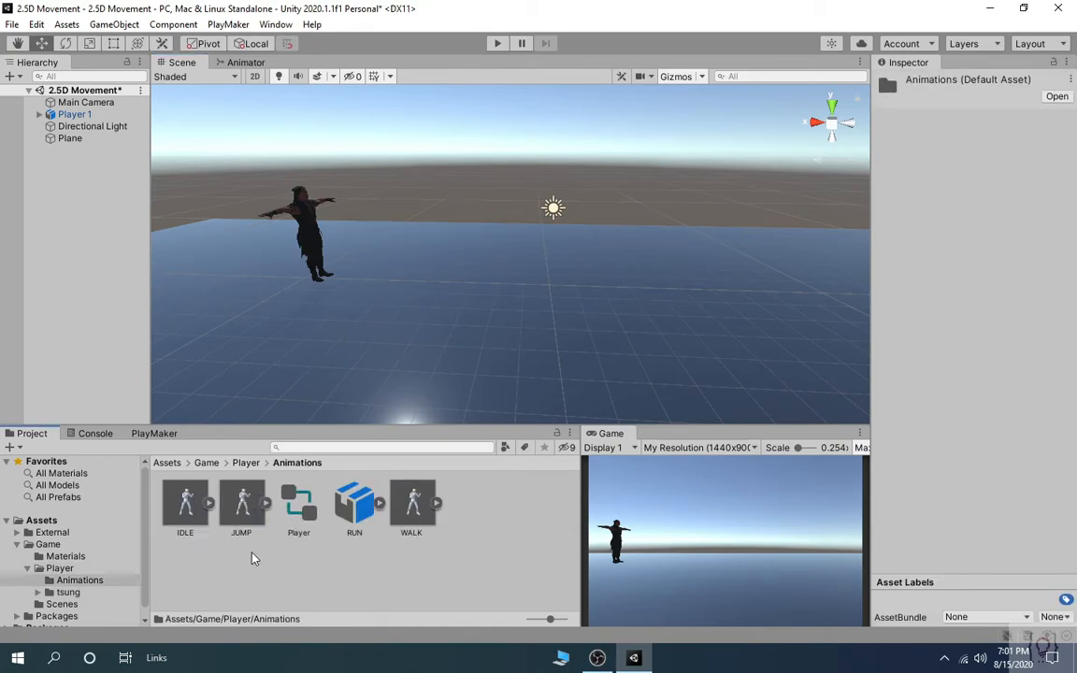
click(414, 505)
click(241, 505)
click(185, 505)
click(354, 505)
click(383, 591)
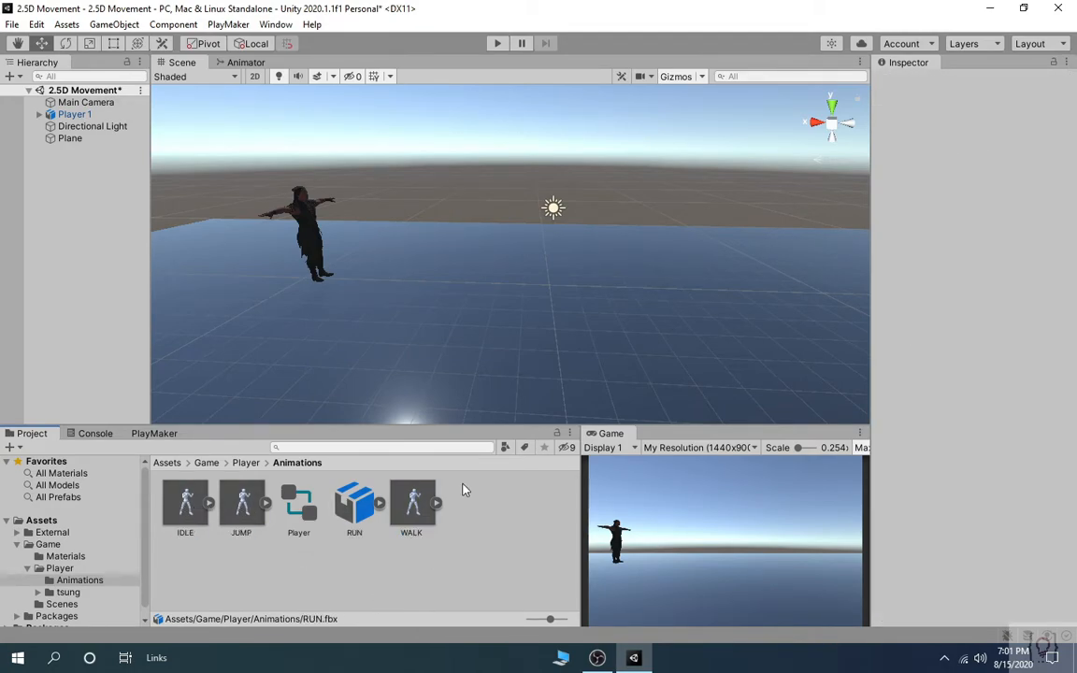
Delete the existing Player animator controller from the Animations folder.
right_click(366, 562)
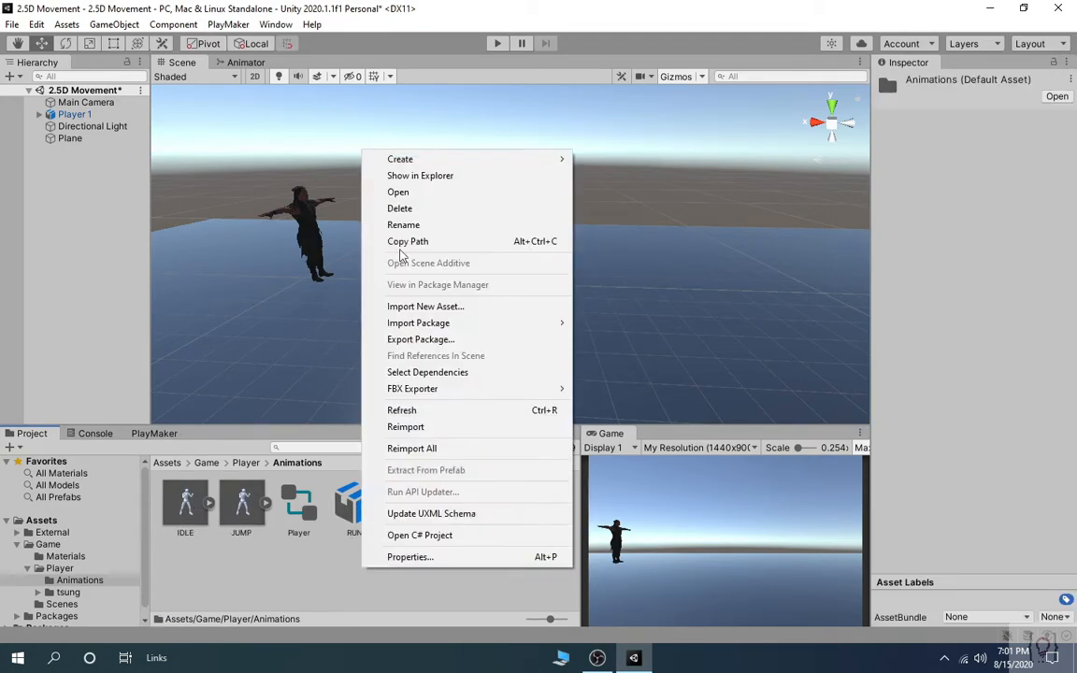
click(291, 488)
right_click(304, 501)
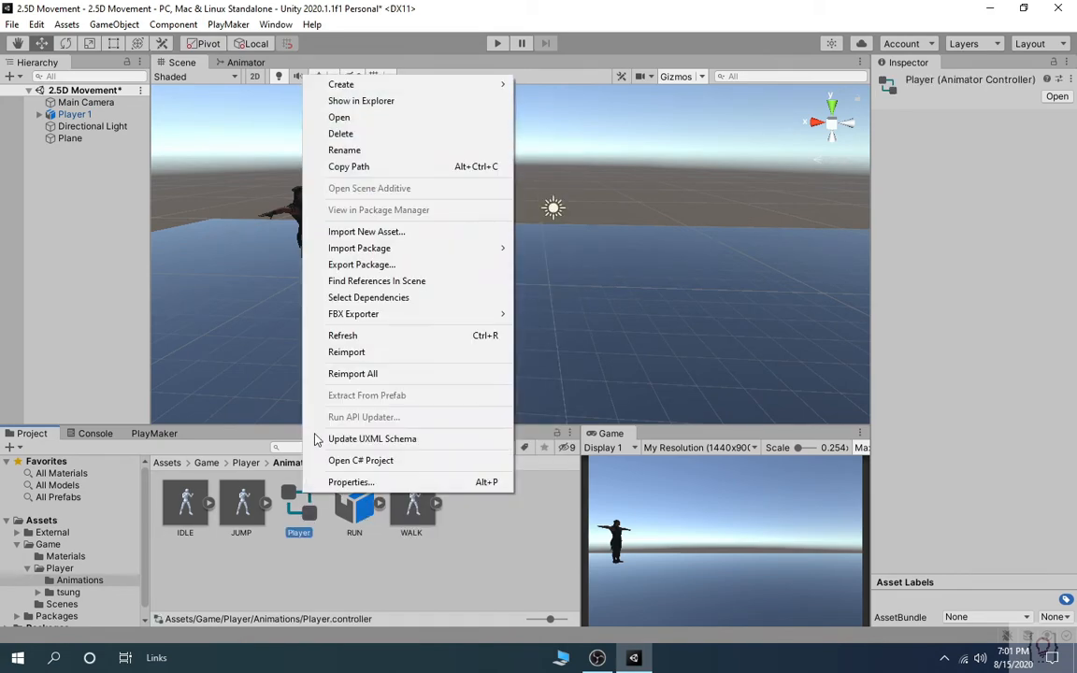
click(357, 132)
click(581, 359)
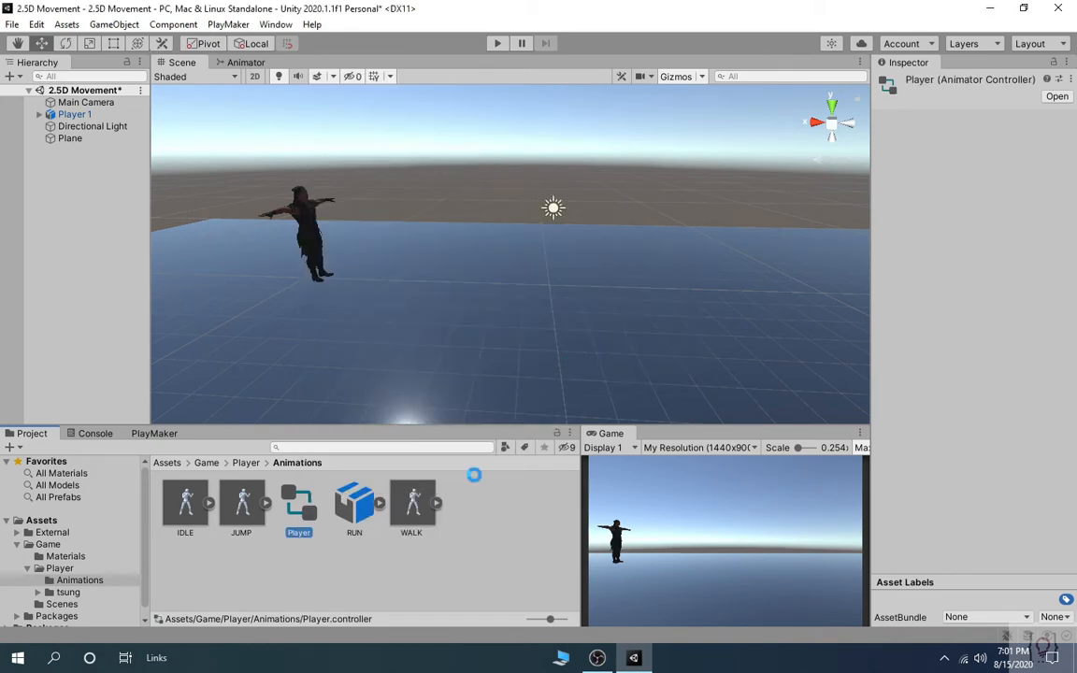
Create a new Animator Controller named "Player" in the Animations folder.
right_click(327, 552)
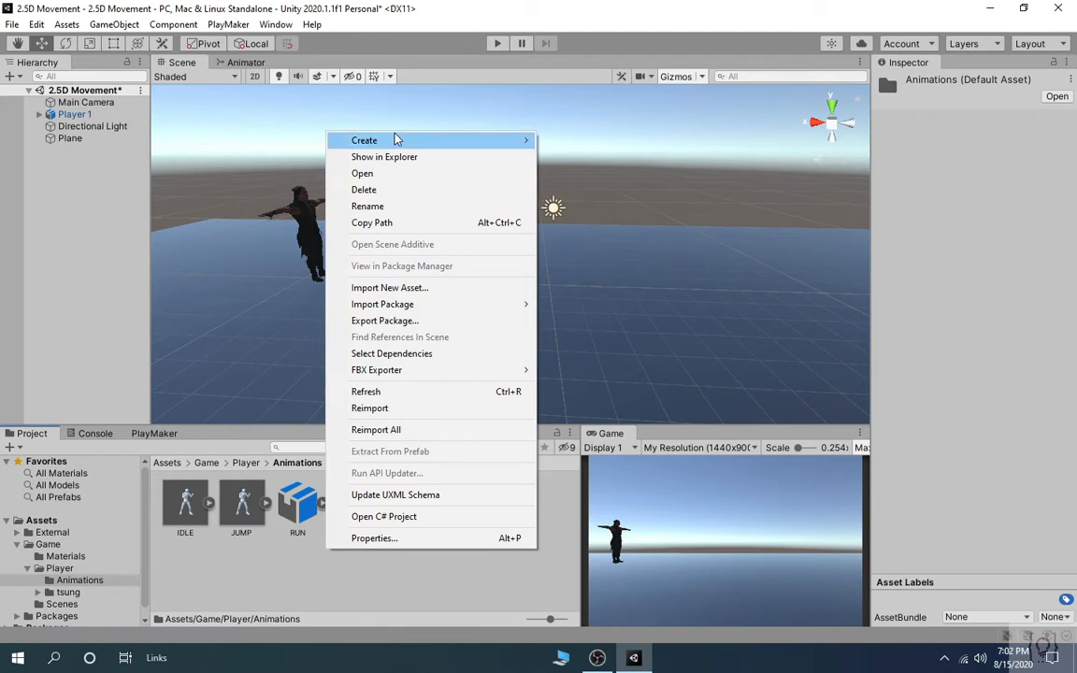
mouse_move(397, 139)
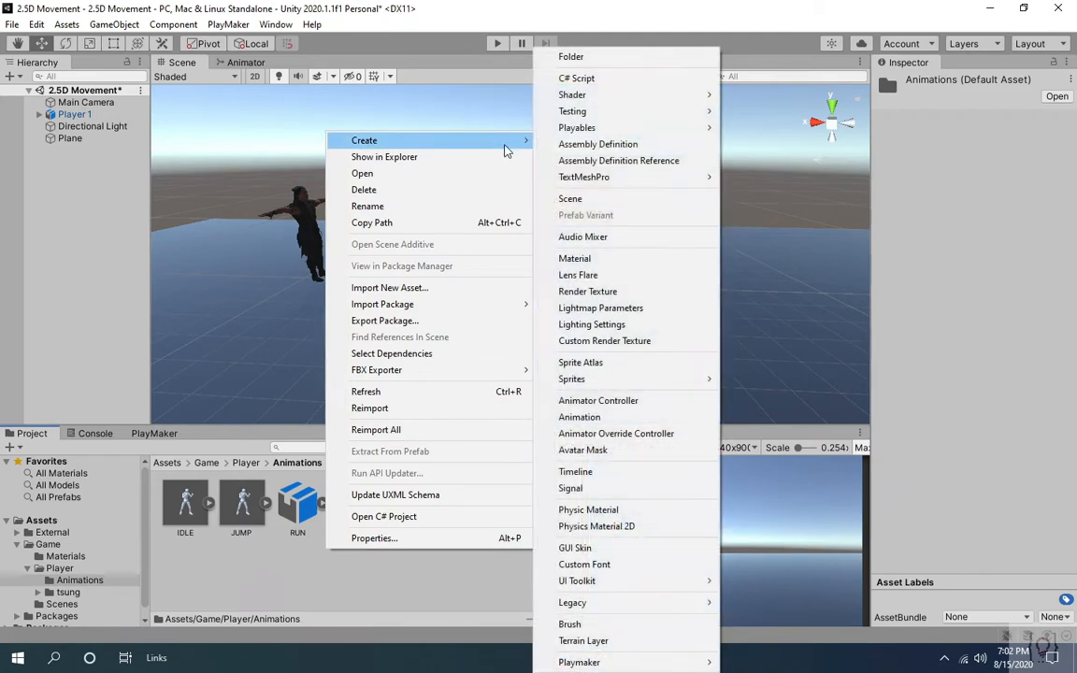
click(597, 400)
text(Play)
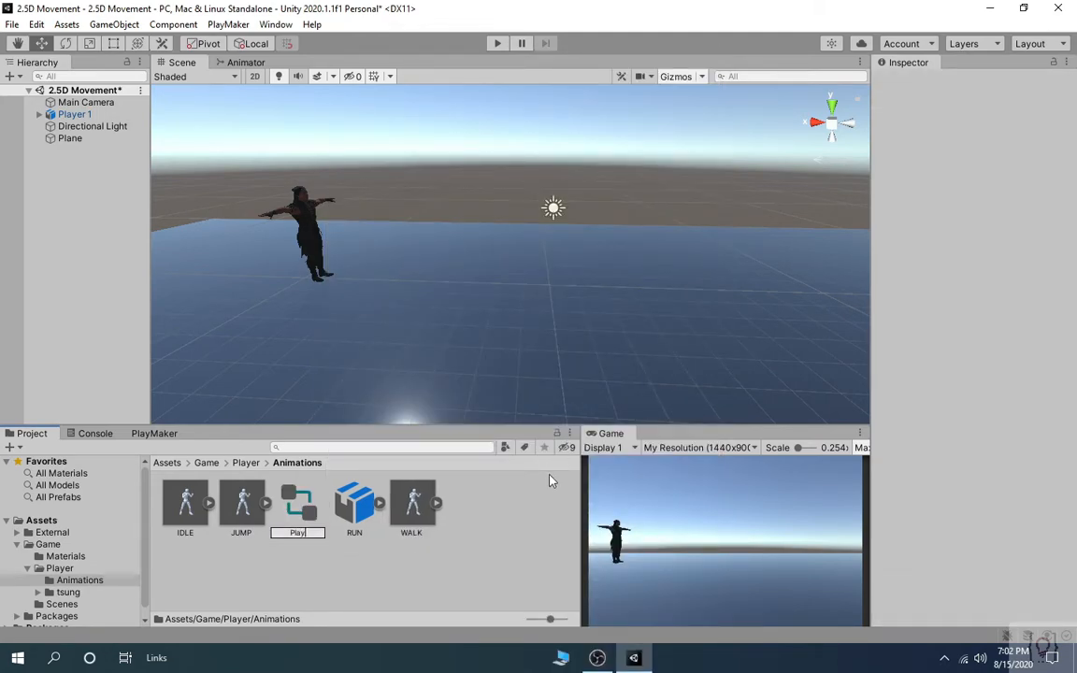
key(Return)
Unpack the Player 1 prefab instance in the scene and rename the object "Player".
click(75, 114)
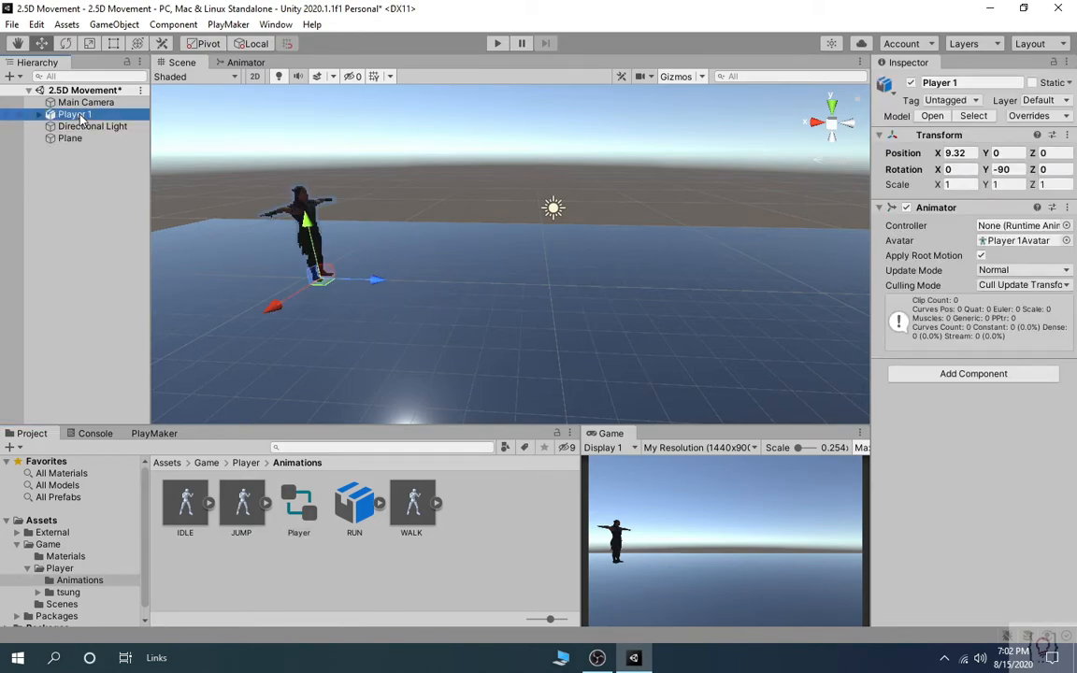
right_click(80, 114)
mouse_move(168, 266)
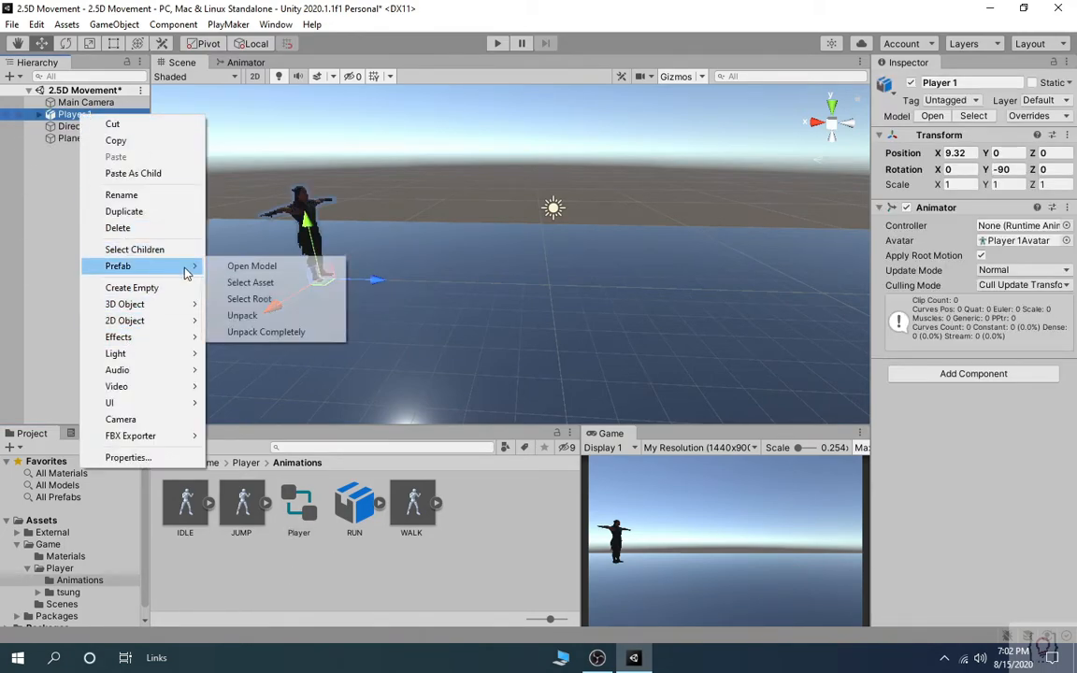
click(250, 315)
click(953, 83)
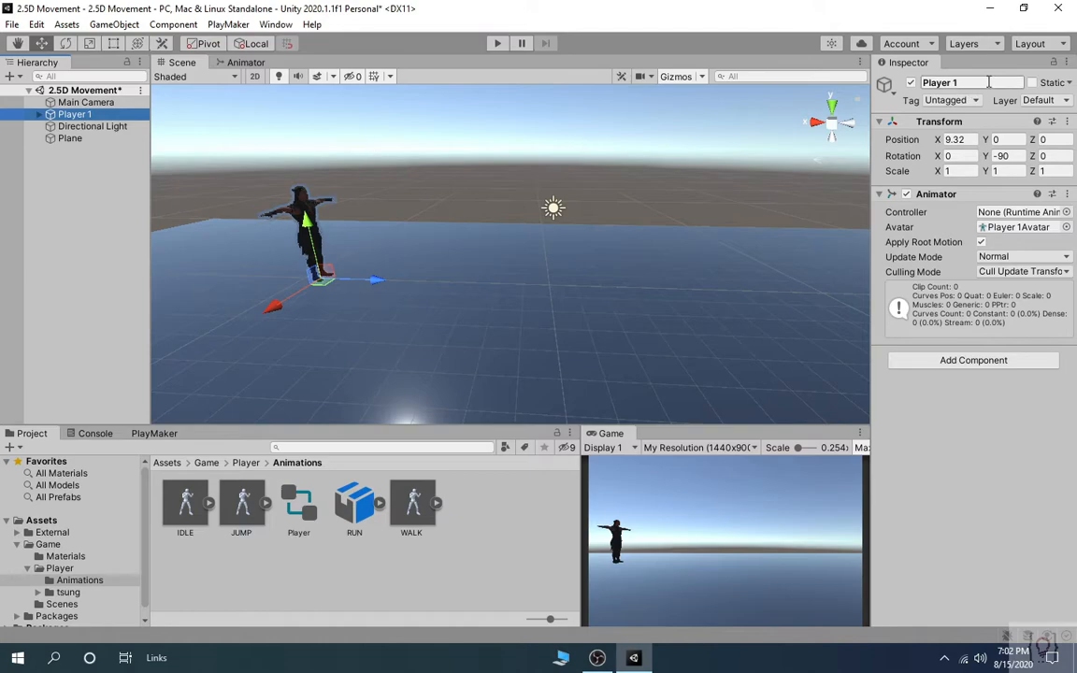
click(966, 84)
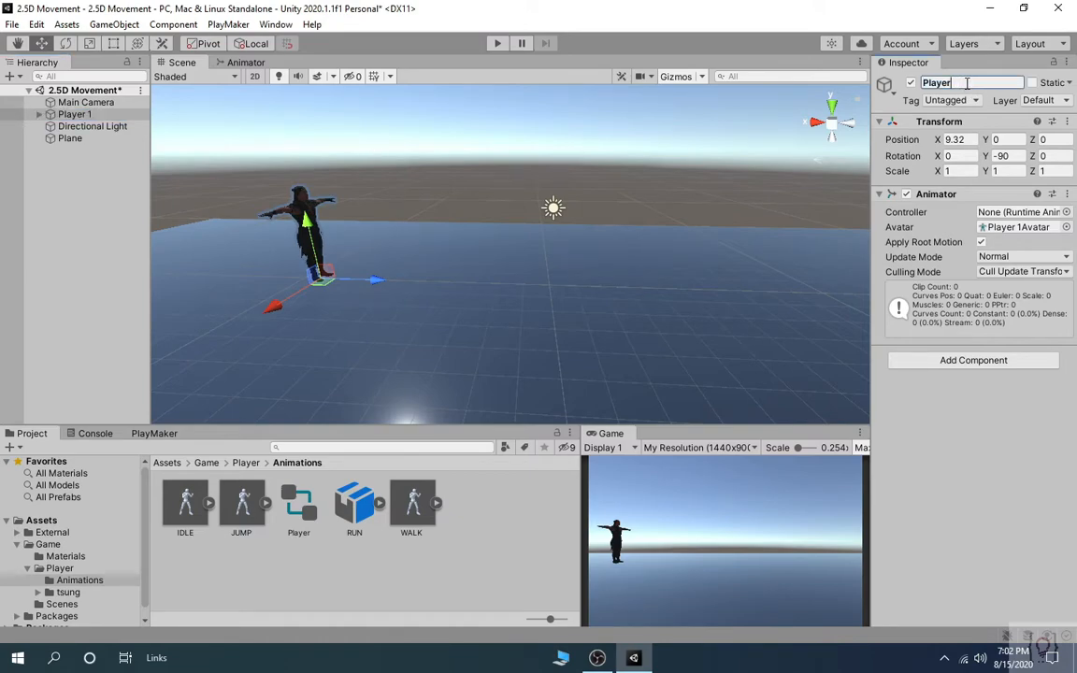
scroll(440, 241, up, 4)
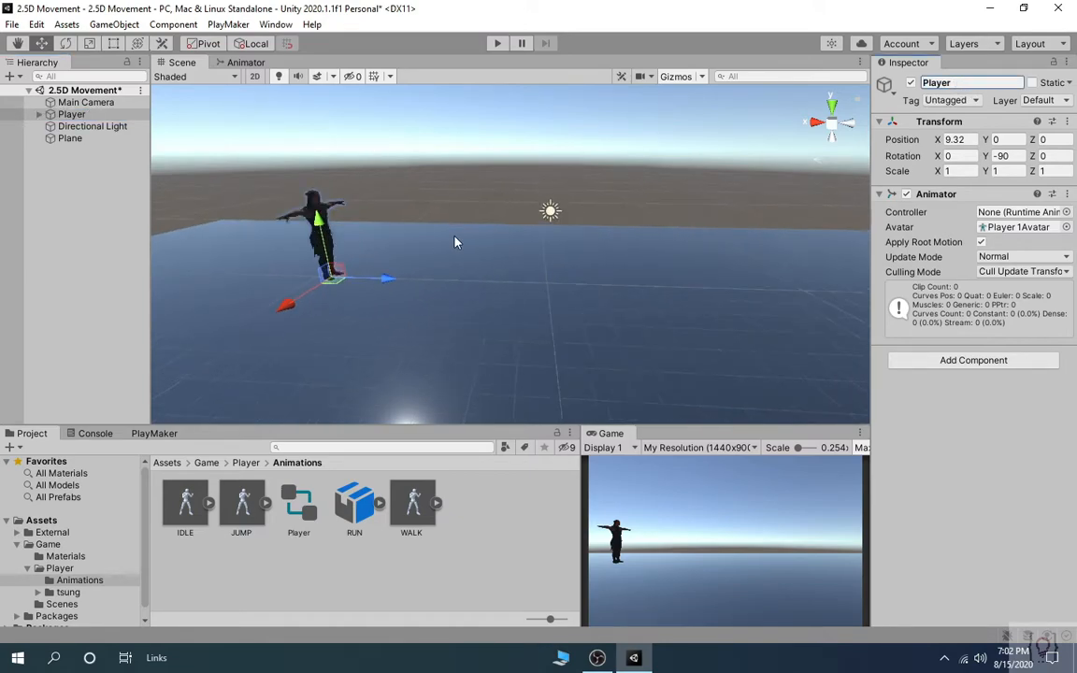
middle_drag(353, 238, 562, 236)
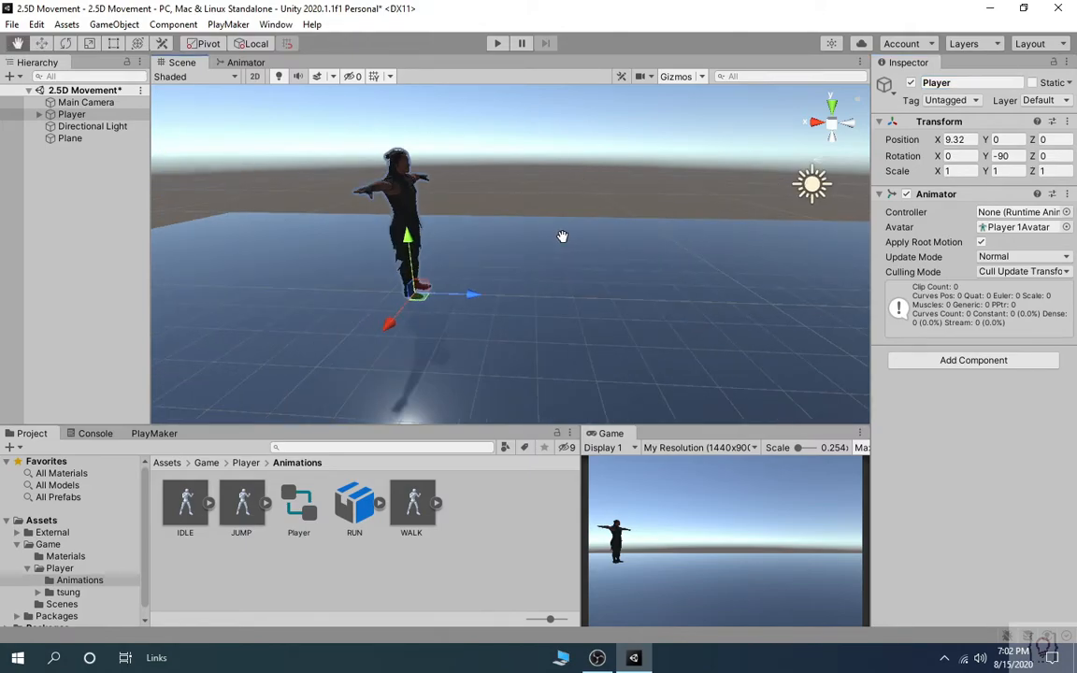
Open the Player animator controller's state graph in the Animator.
click(240, 62)
click(182, 62)
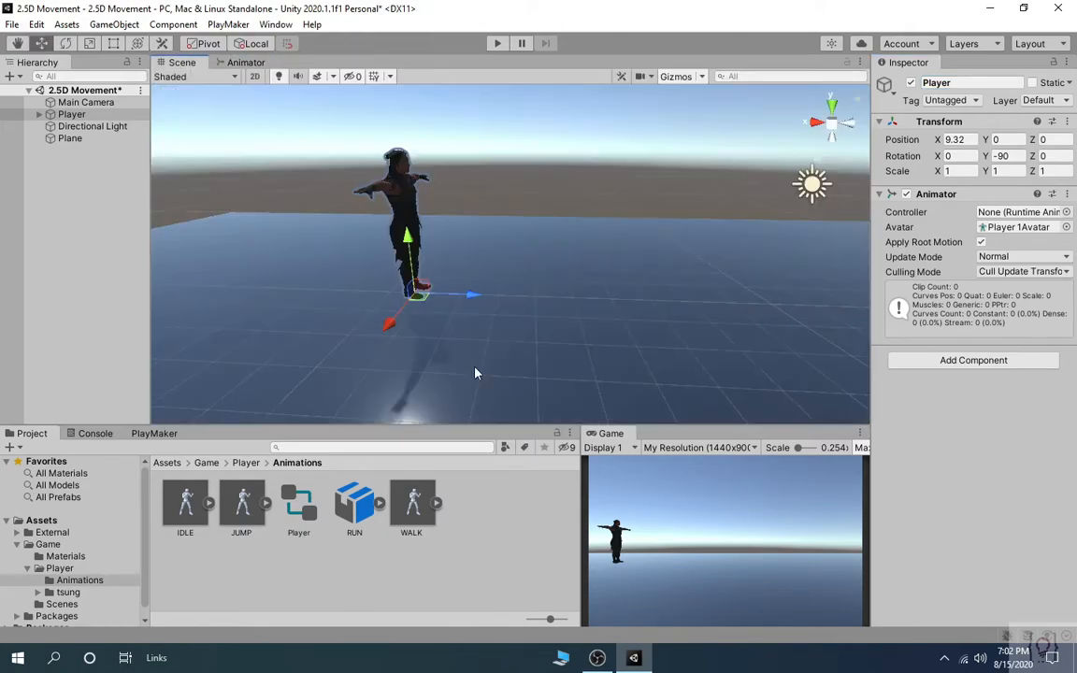
double_click(292, 509)
scroll(505, 361, down, 3)
scroll(510, 358, up, 5)
click(275, 24)
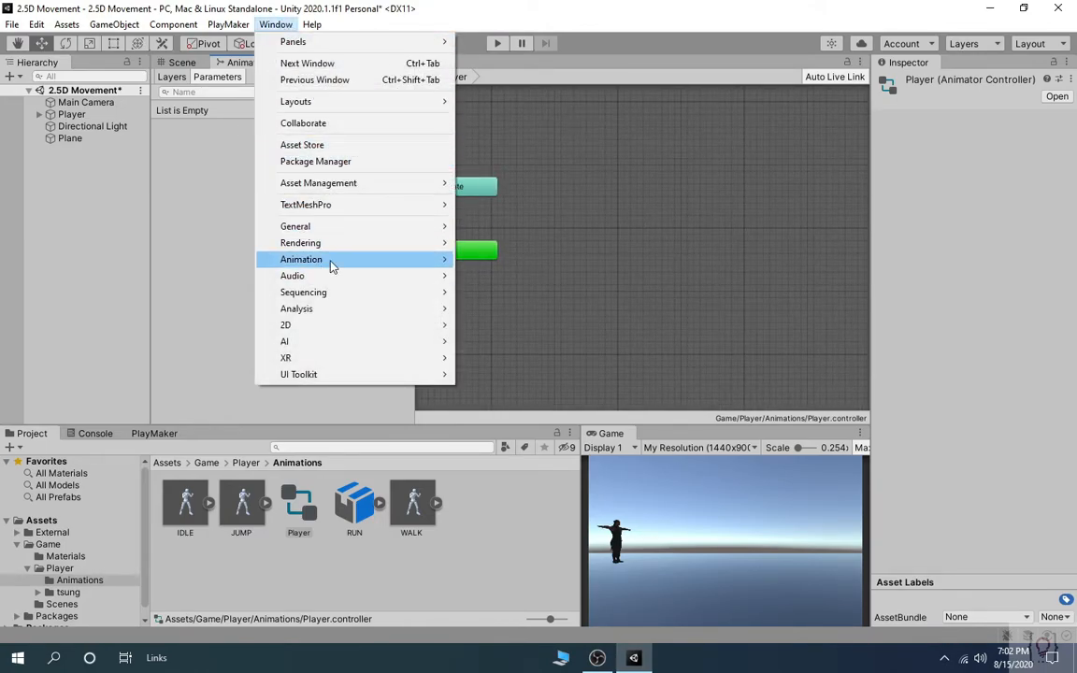
click(278, 26)
scroll(577, 236, down, 2)
scroll(579, 235, up, 5)
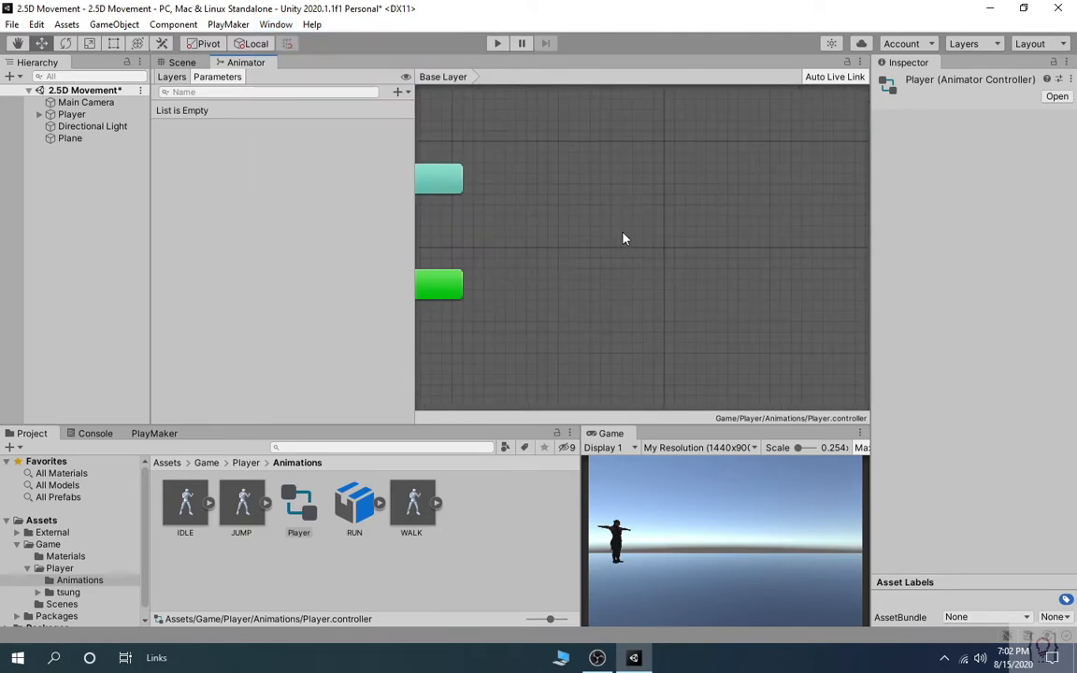
scroll(628, 229, down, 3)
Add the IDLE animation to the Animator graph as the default state beside Entry.
drag(194, 505, 610, 250)
scroll(625, 245, up, 1)
scroll(668, 273, down, 2)
scroll(636, 271, up, 2)
scroll(608, 280, down, 1)
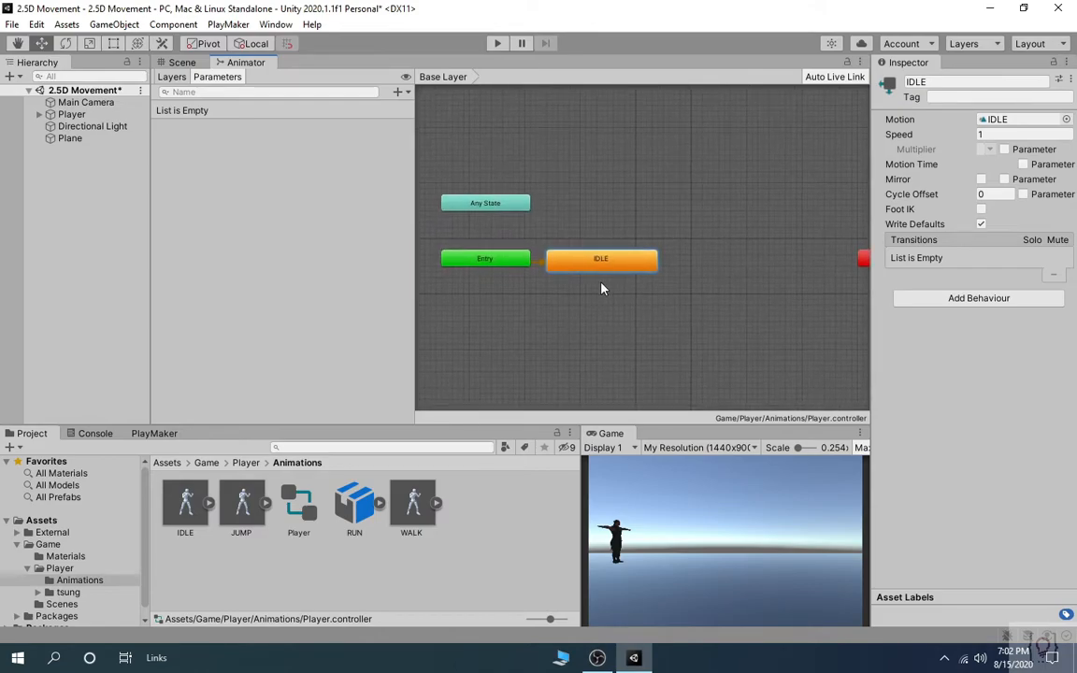
Add the WALK animation as a state below IDLE and create transitions between the two in both directions.
drag(410, 503, 565, 332)
mouse_move(639, 347)
mouse_down()
mouse_move(616, 344)
mouse_move(621, 337)
mouse_up()
right_click(594, 254)
click(645, 264)
click(606, 324)
right_click(618, 326)
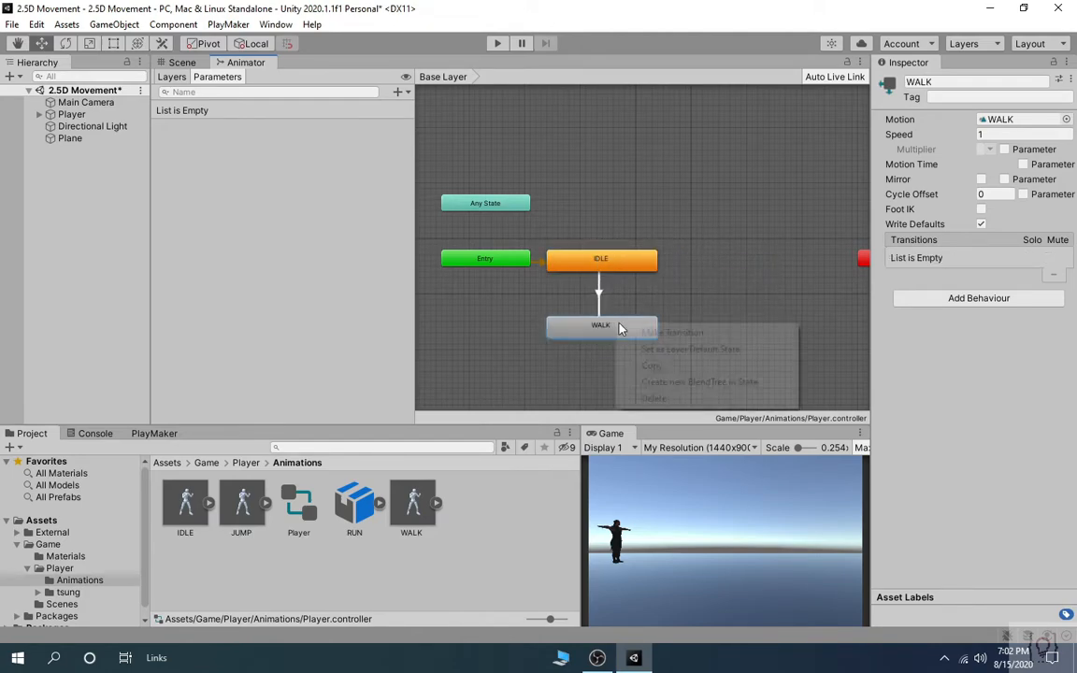
click(645, 332)
click(624, 263)
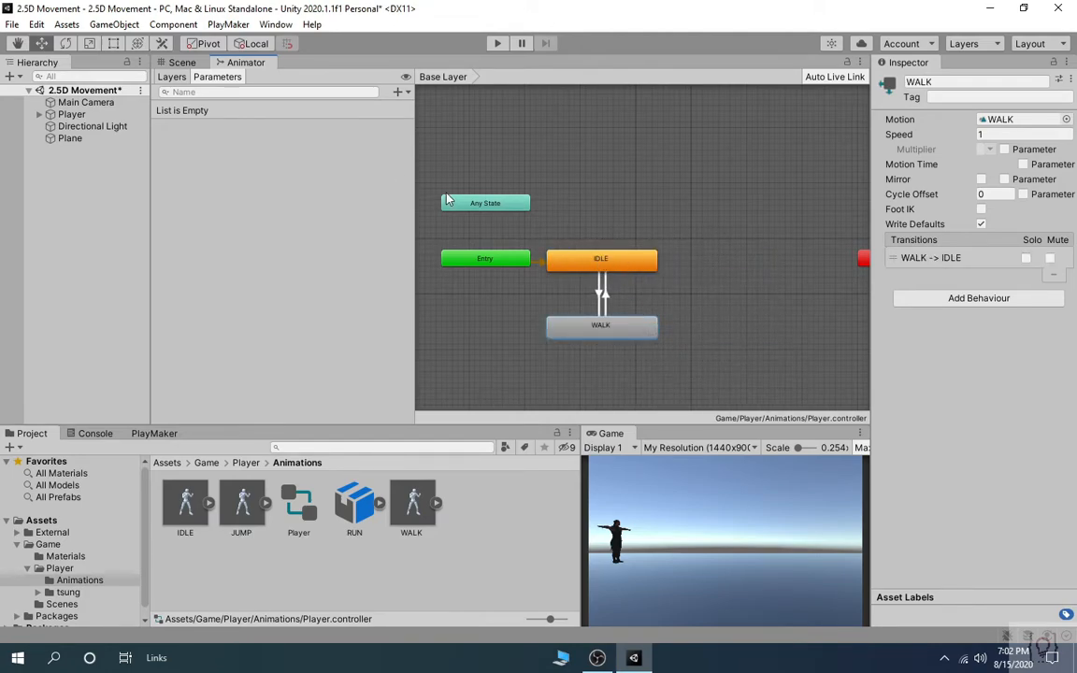
Add a Float parameter named "MAG" to the animator controller.
click(398, 92)
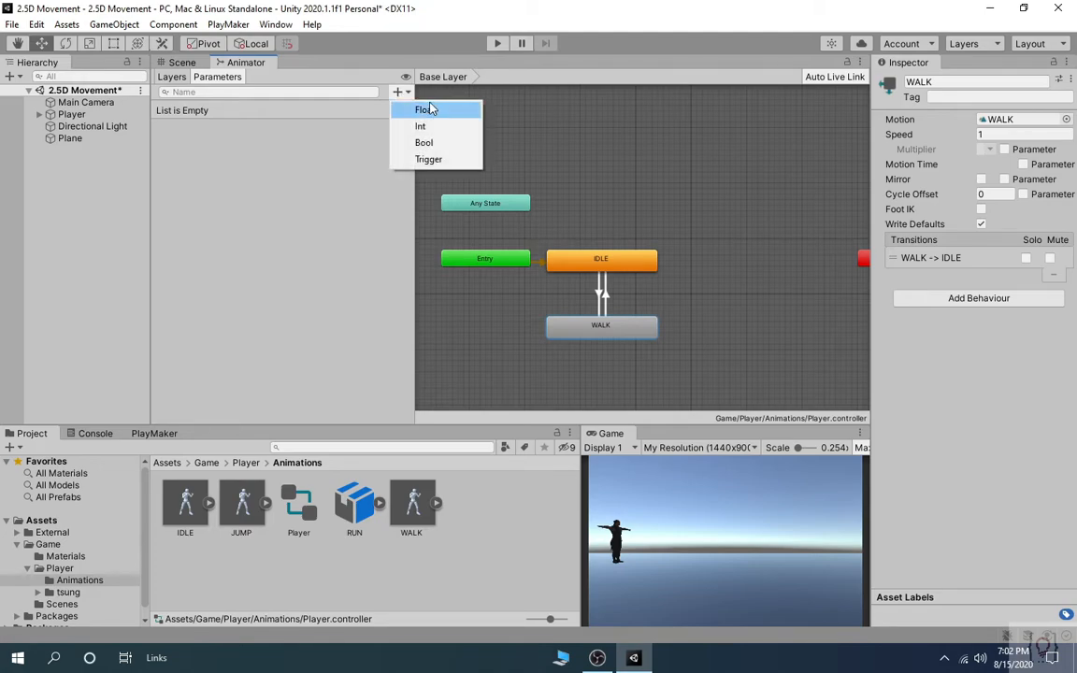
click(430, 109)
text(M)
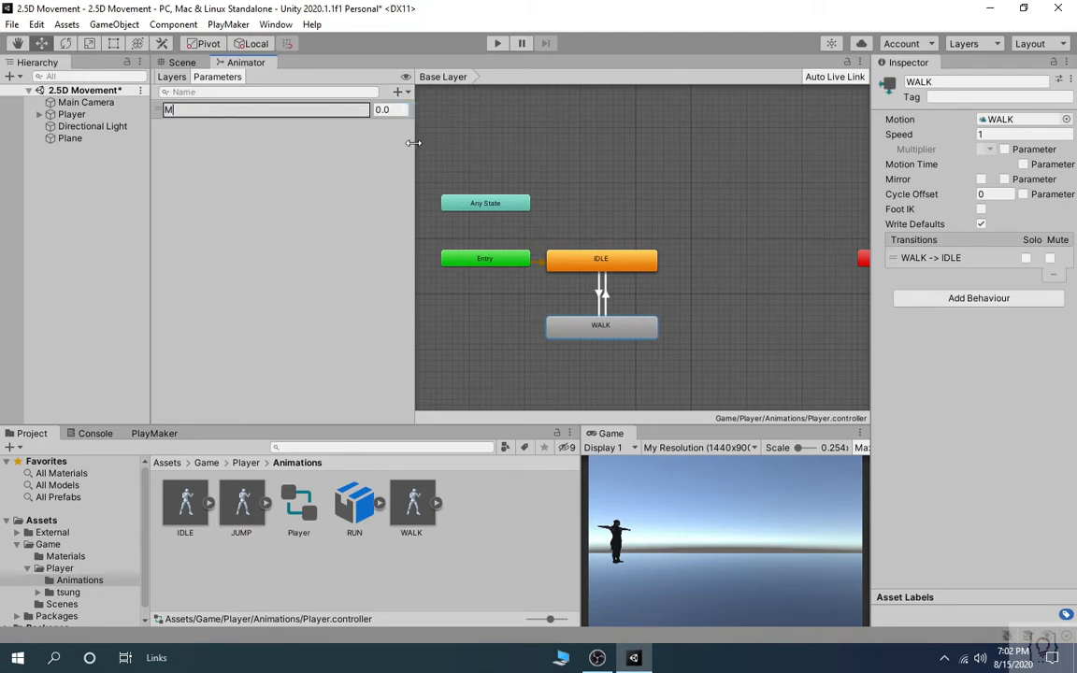
text(AG)
key(Return)
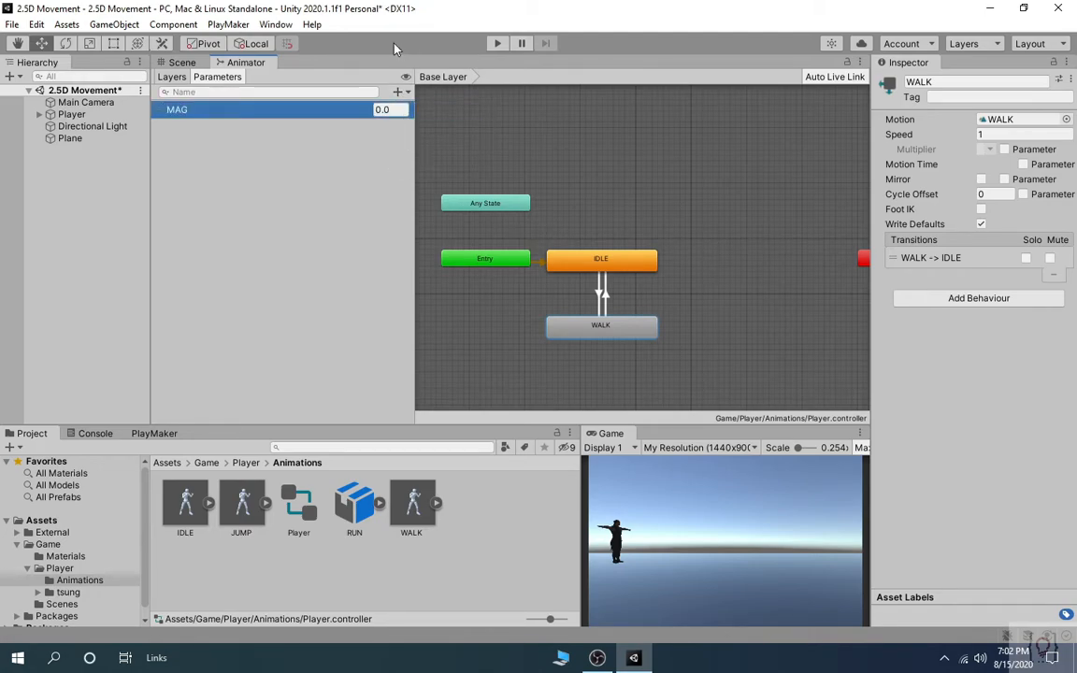
click(397, 92)
key(Escape)
Turn off Has Exit Time on the IDLE to WALK transition and give it a MAG Greater condition.
click(600, 296)
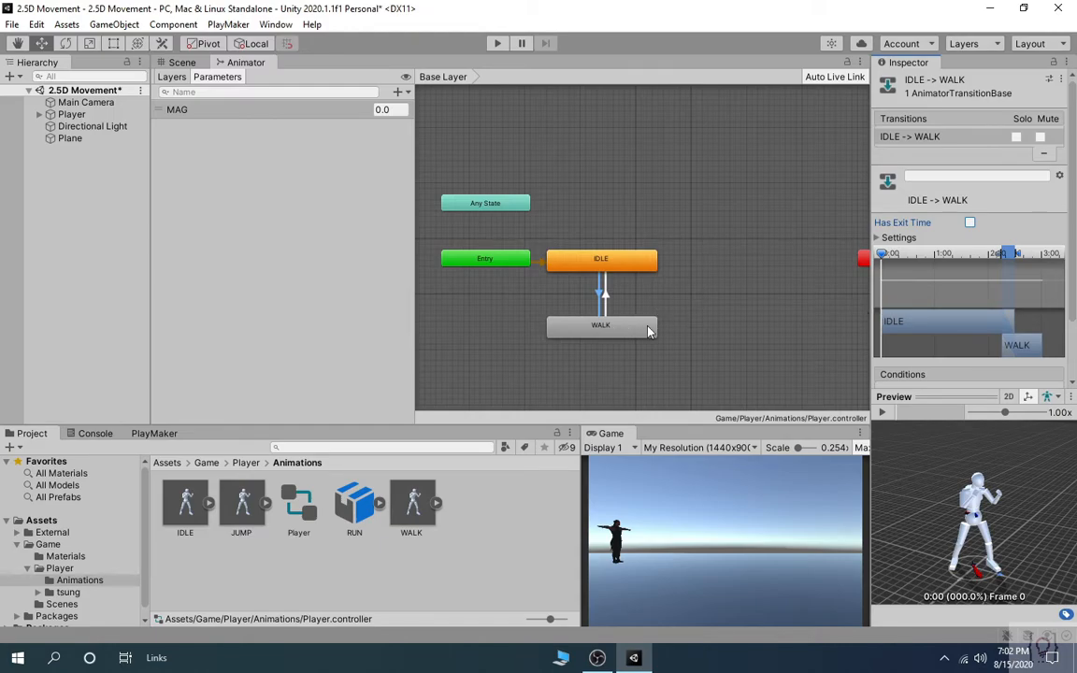
scroll(1038, 355, down, 2)
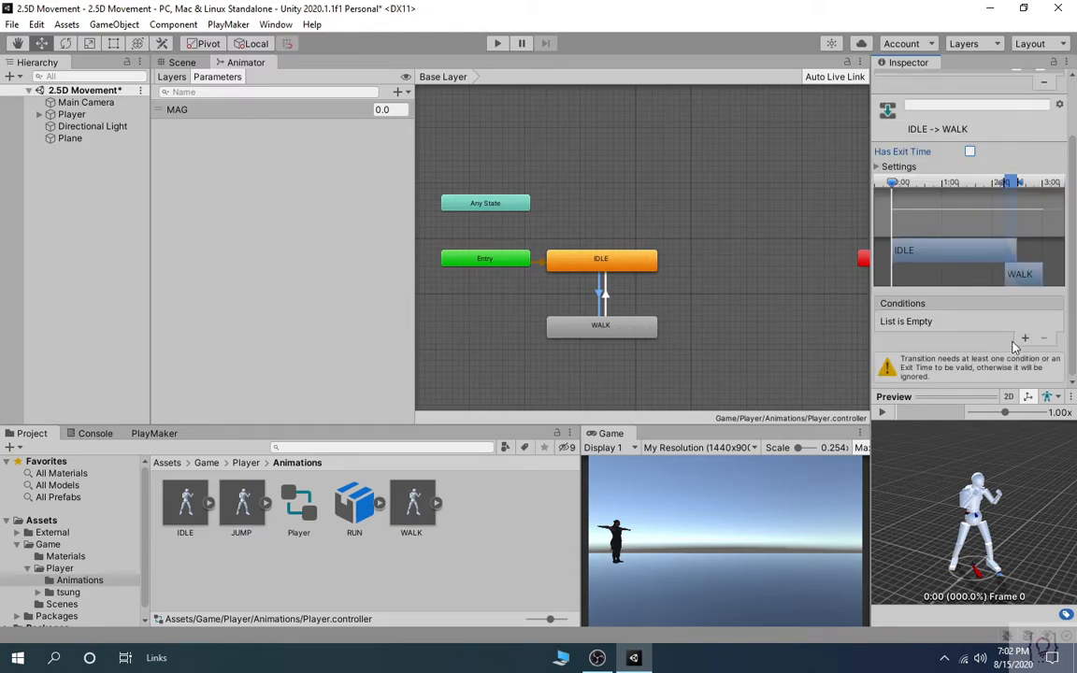
click(1023, 339)
click(1033, 355)
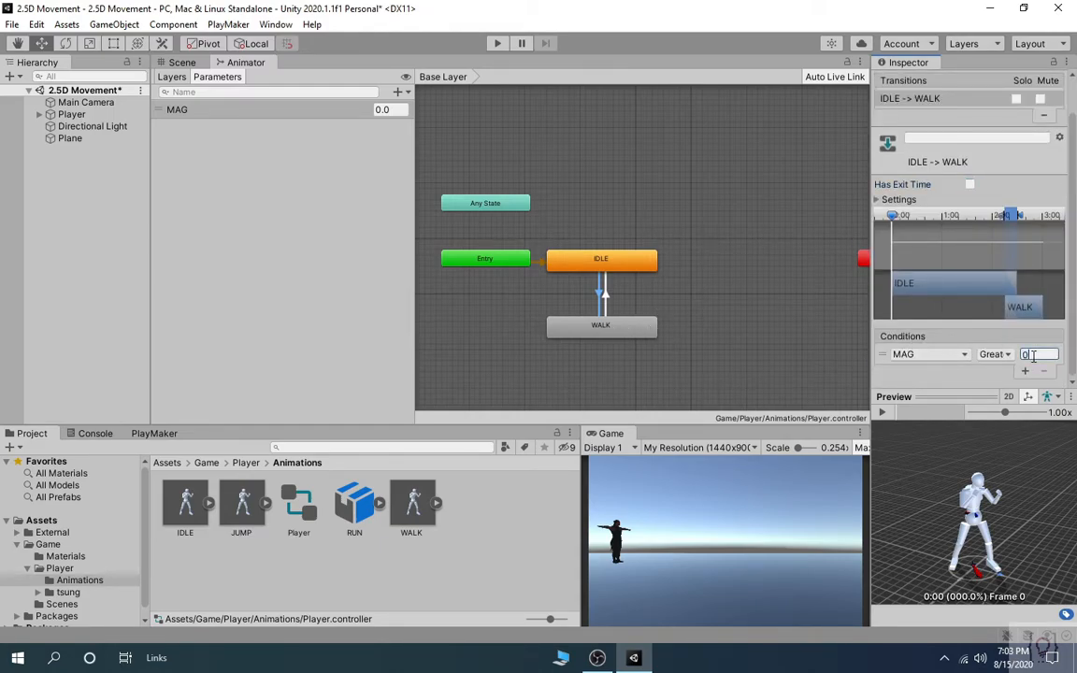
Turn off Has Exit Time on the WALK to IDLE transition and add the condition MAG Less 0.1.
click(605, 295)
click(969, 184)
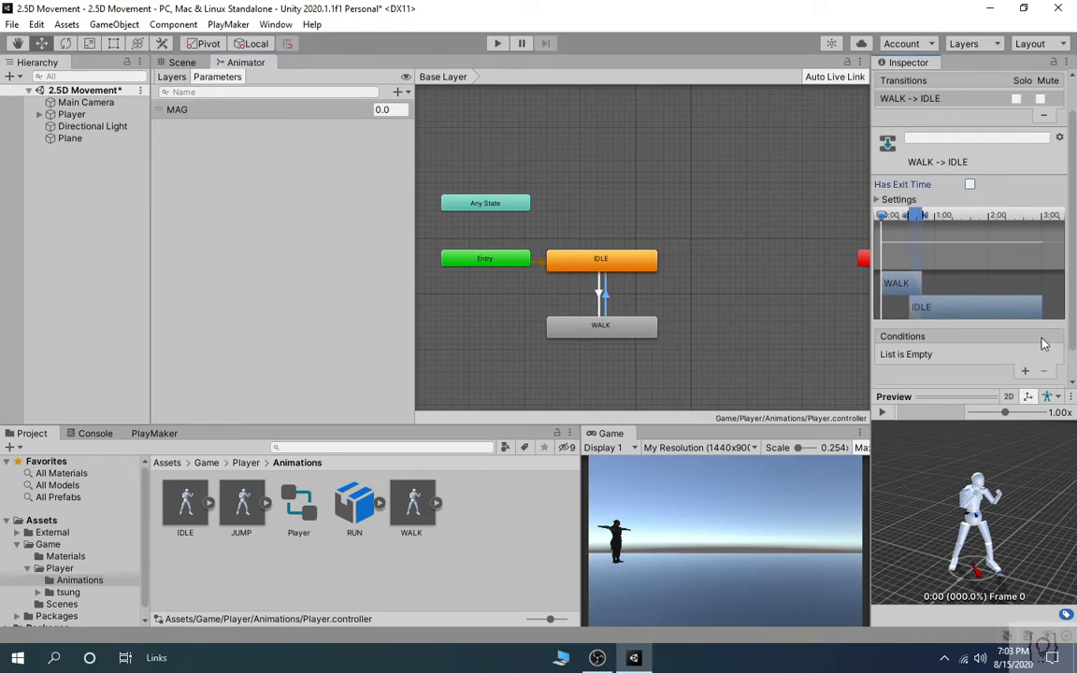
click(1023, 372)
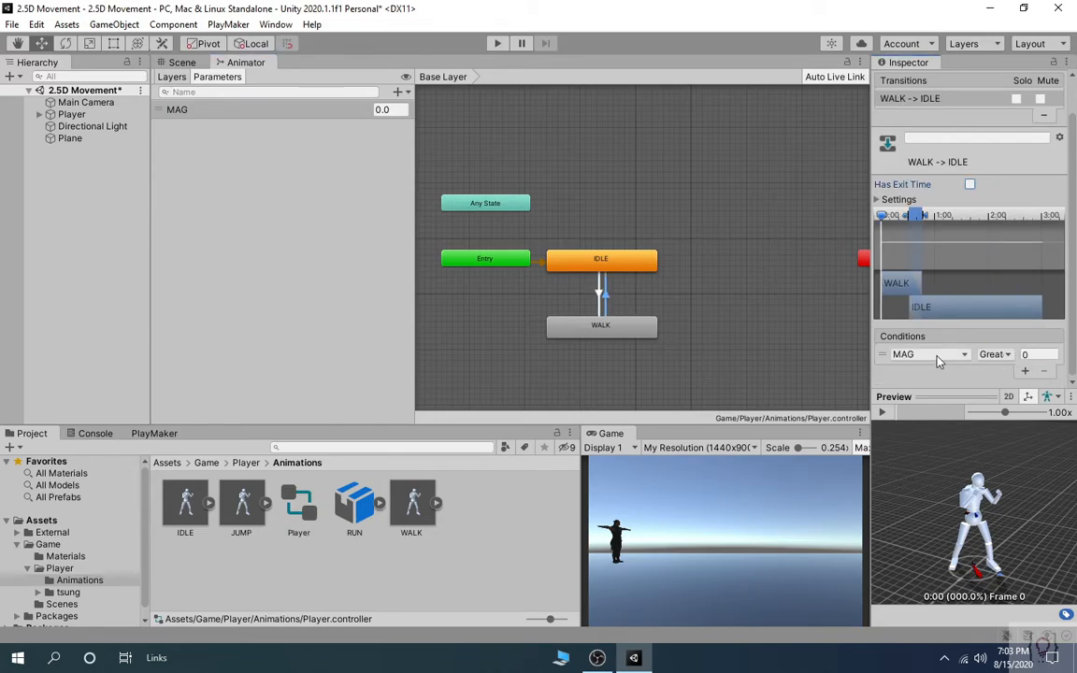
click(991, 355)
click(991, 381)
click(1028, 354)
scroll(680, 292, down, 1)
scroll(681, 292, up, 5)
middle_drag(709, 299, 726, 283)
scroll(726, 283, down, 2)
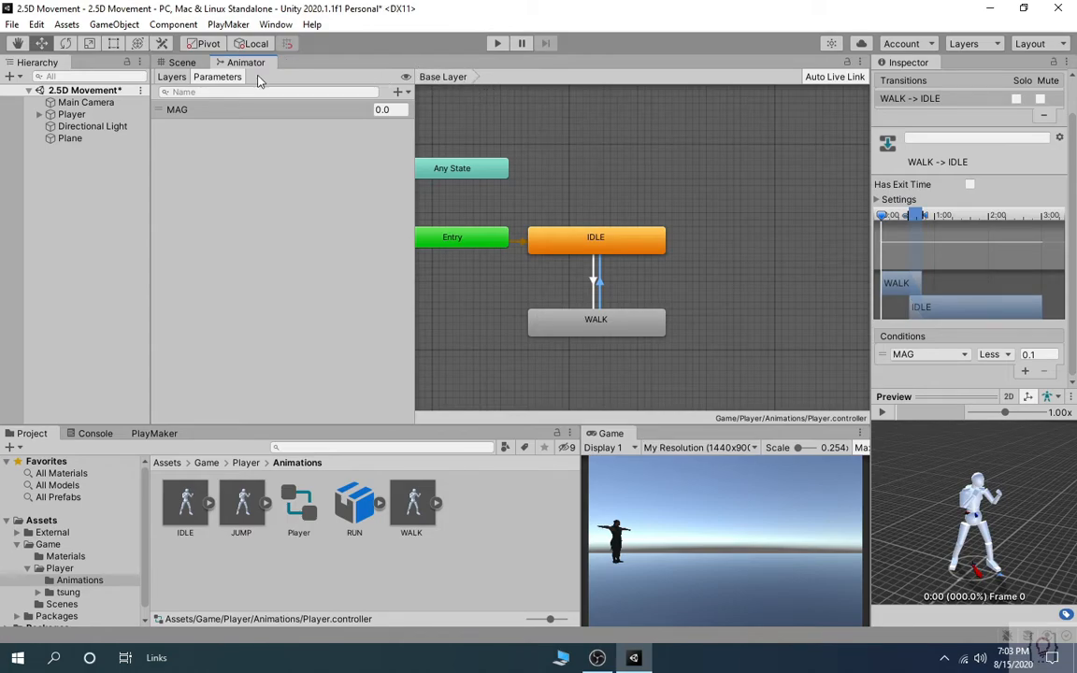
Save the scene and run a brief play test of the Player.
key(ctrl+s)
click(498, 43)
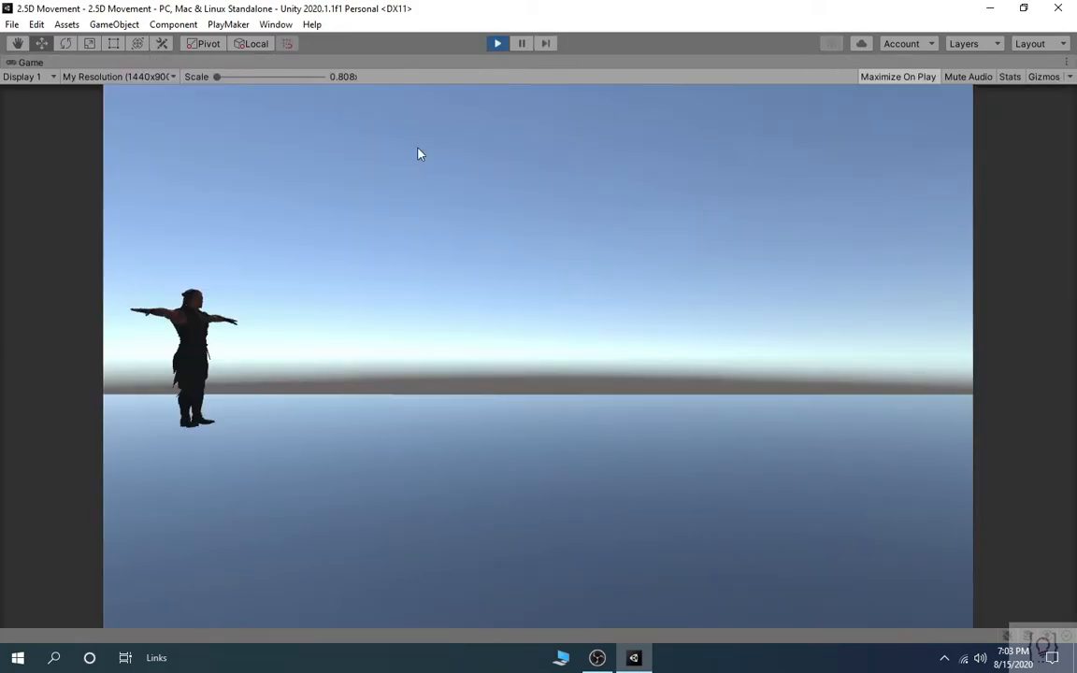
click(497, 43)
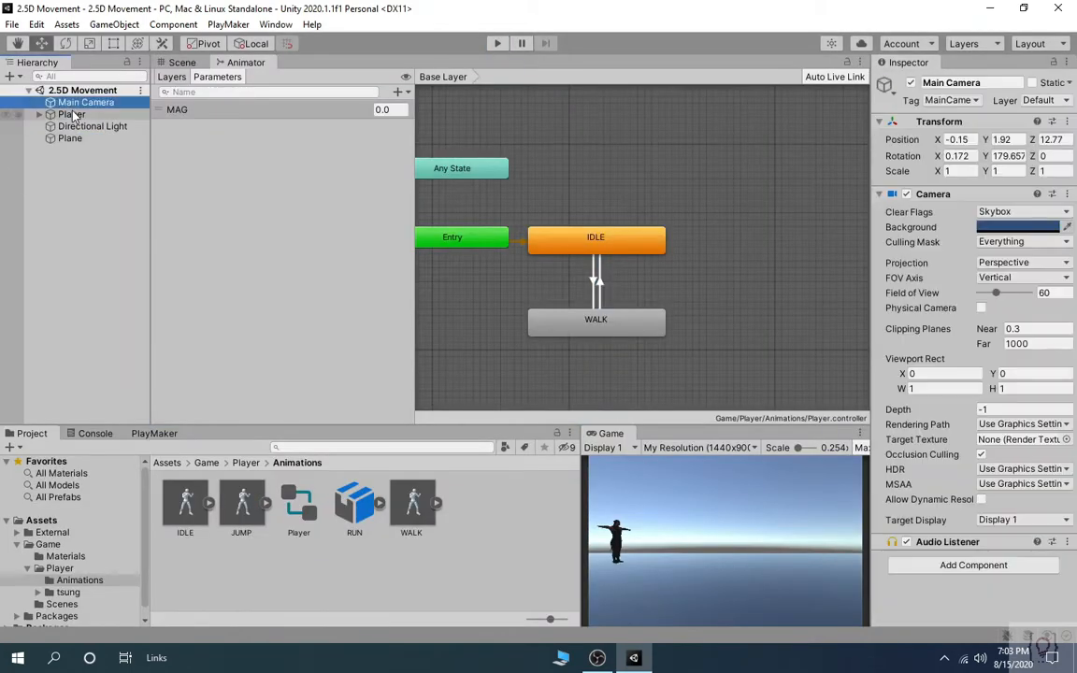
Assign the Player animator controller to the Player object's Animator component and play-test the scene.
drag(277, 525, 1019, 212)
click(498, 44)
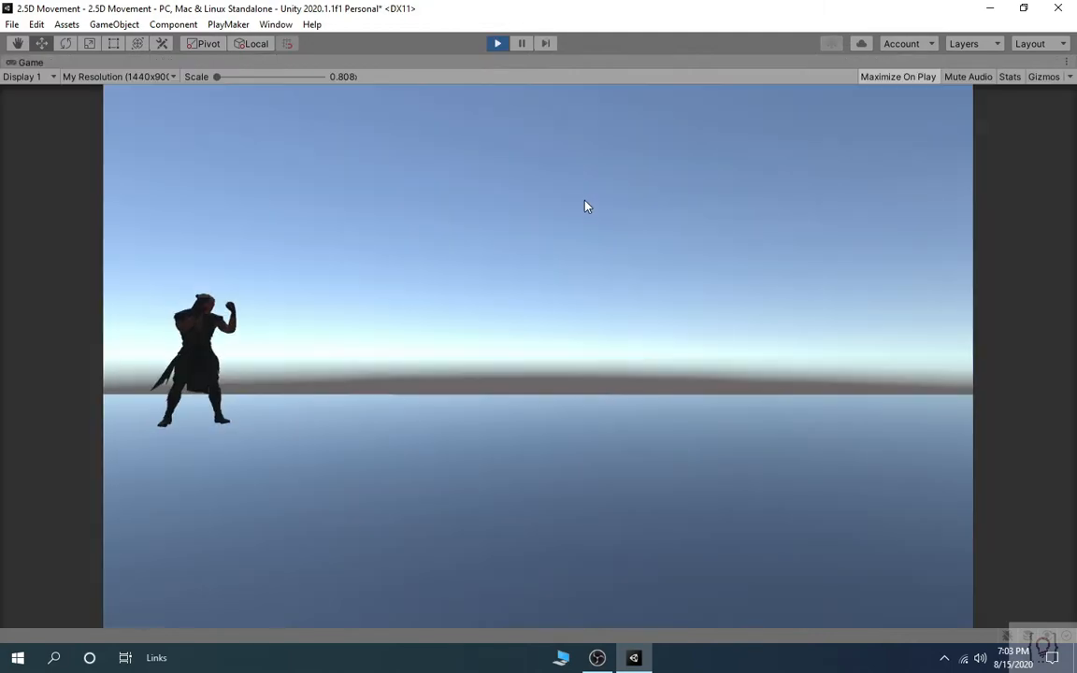
click(520, 43)
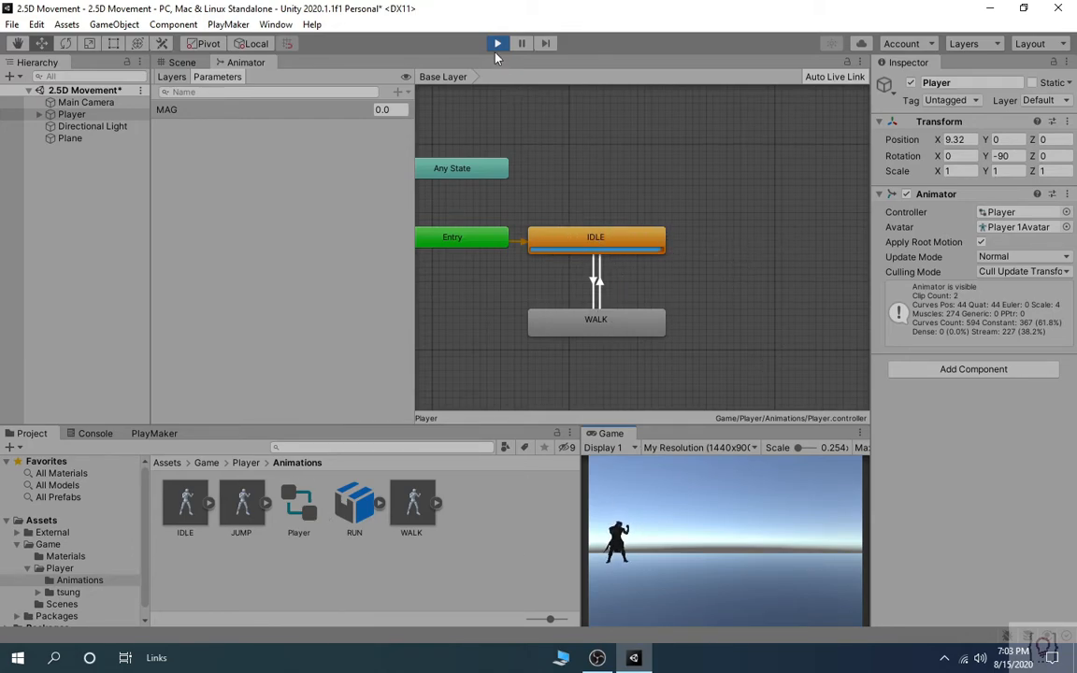
Set MAG to 1 in play mode to trigger walking, and inspect the conditions of the IDLE to WALK transition.
click(390, 110)
text(1)
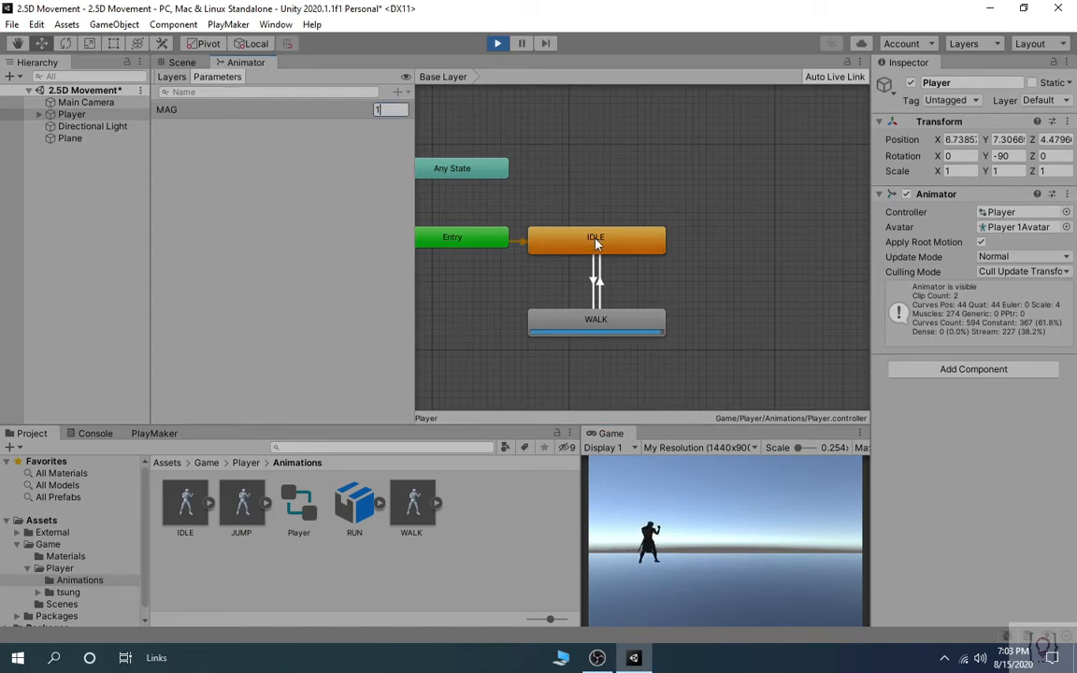
click(593, 280)
scroll(1002, 289, down, 1)
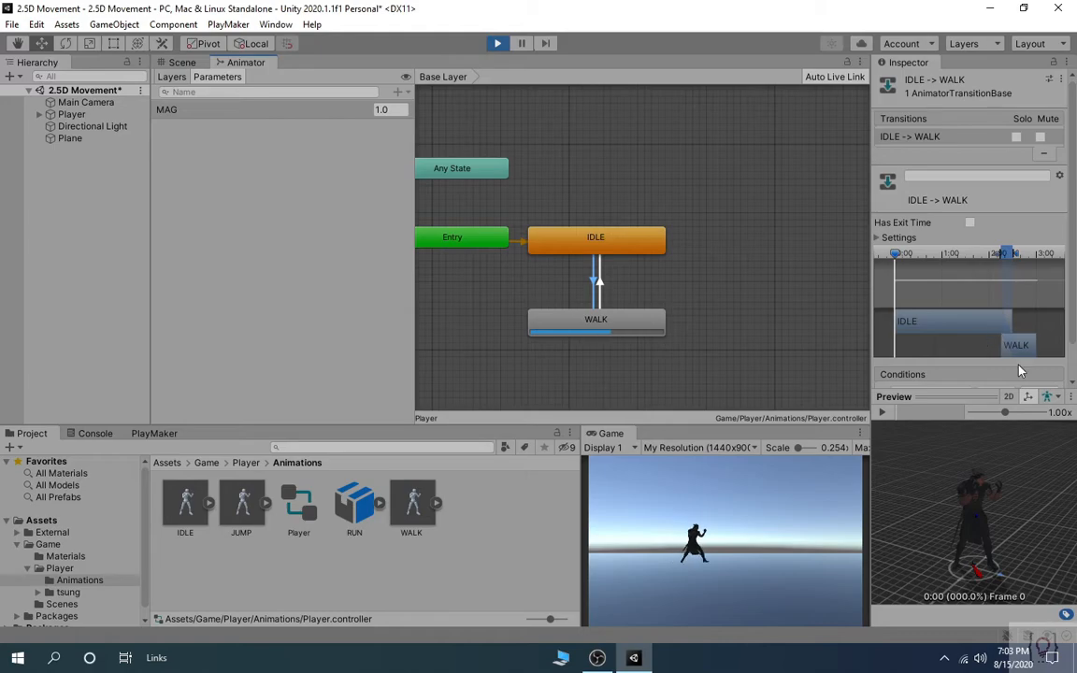
drag(1073, 345, 1073, 383)
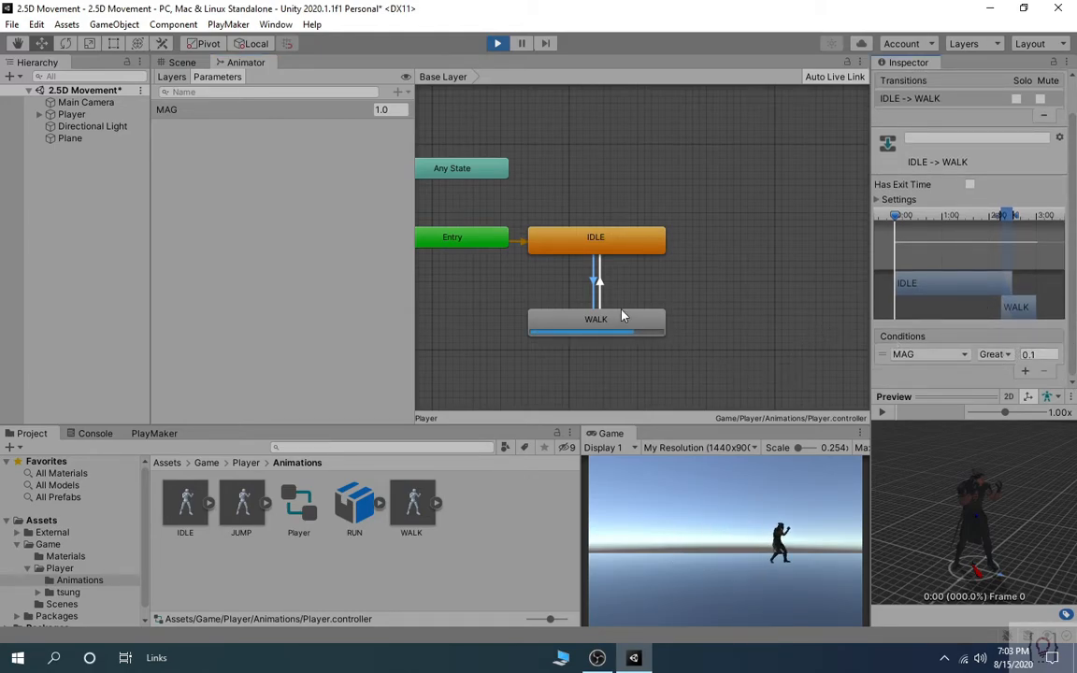
Set MAG to 0 in play mode, inspect the WALK to IDLE transition's conditions, and stop the game.
click(391, 110)
text(0)
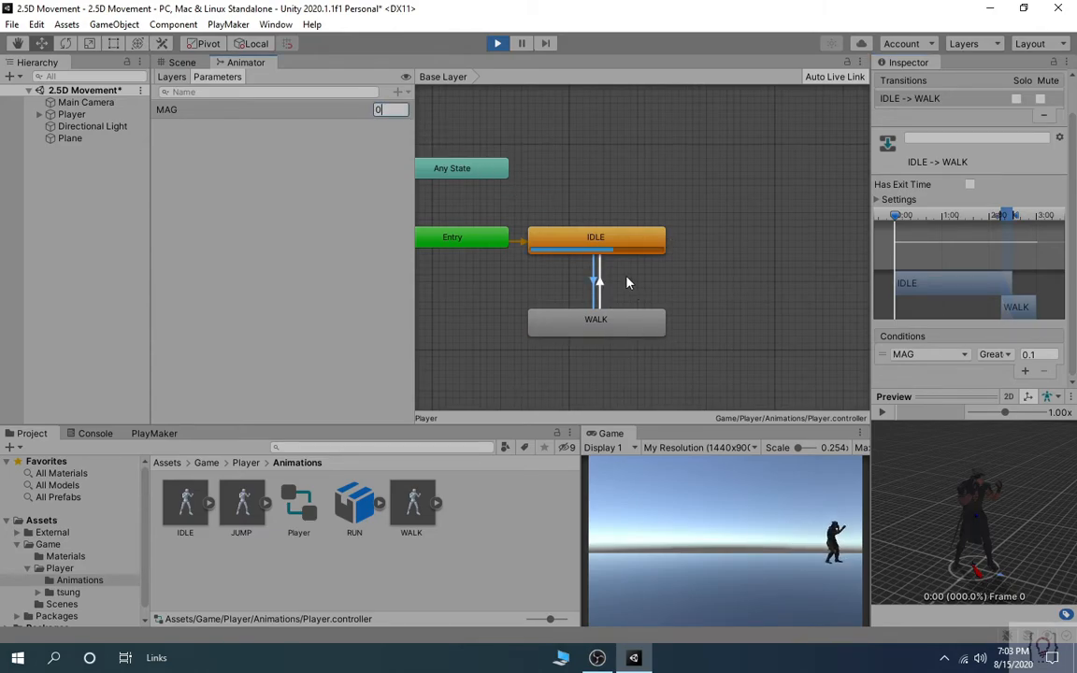
click(601, 283)
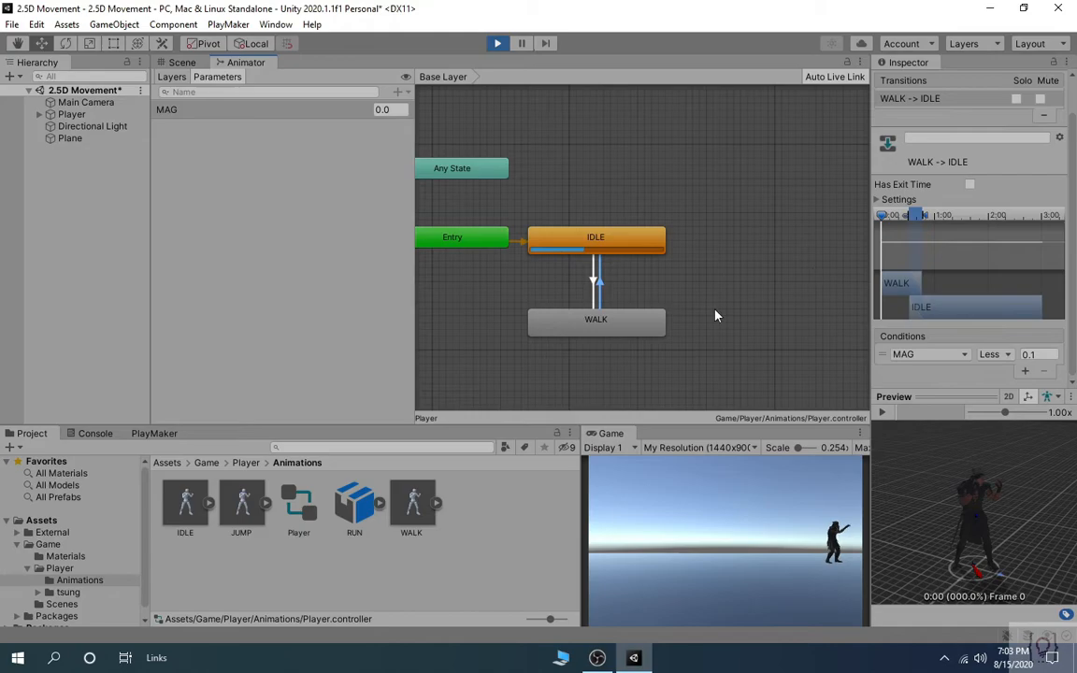
click(497, 43)
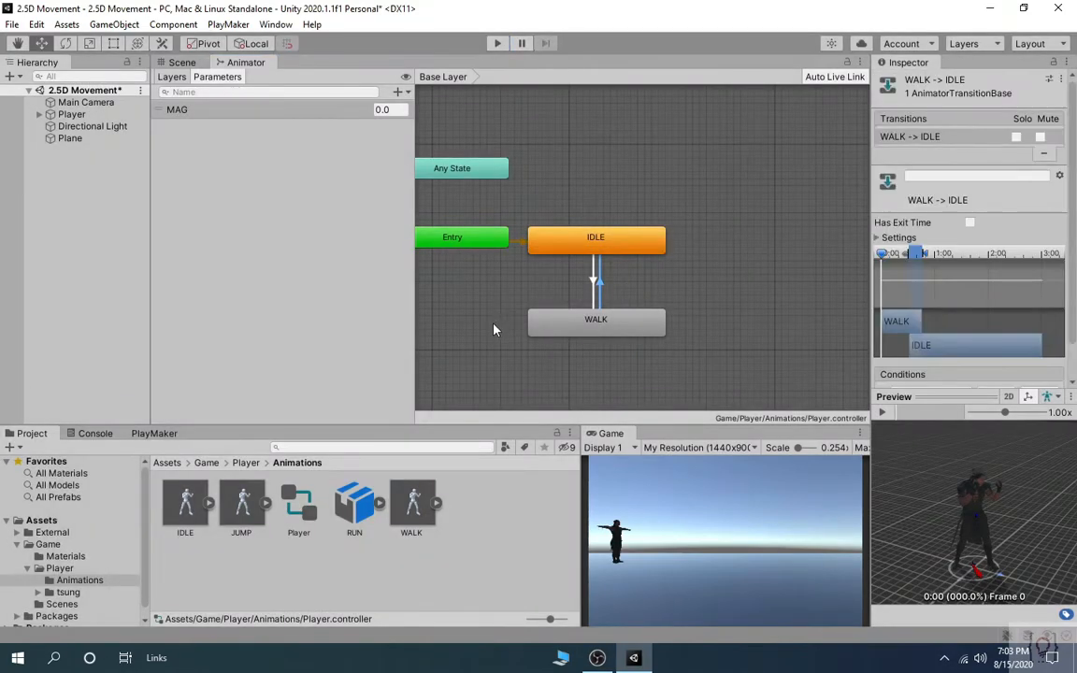
Open the PlayMaker editor, dismiss its welcome window, and enlarge the editor area.
click(224, 25)
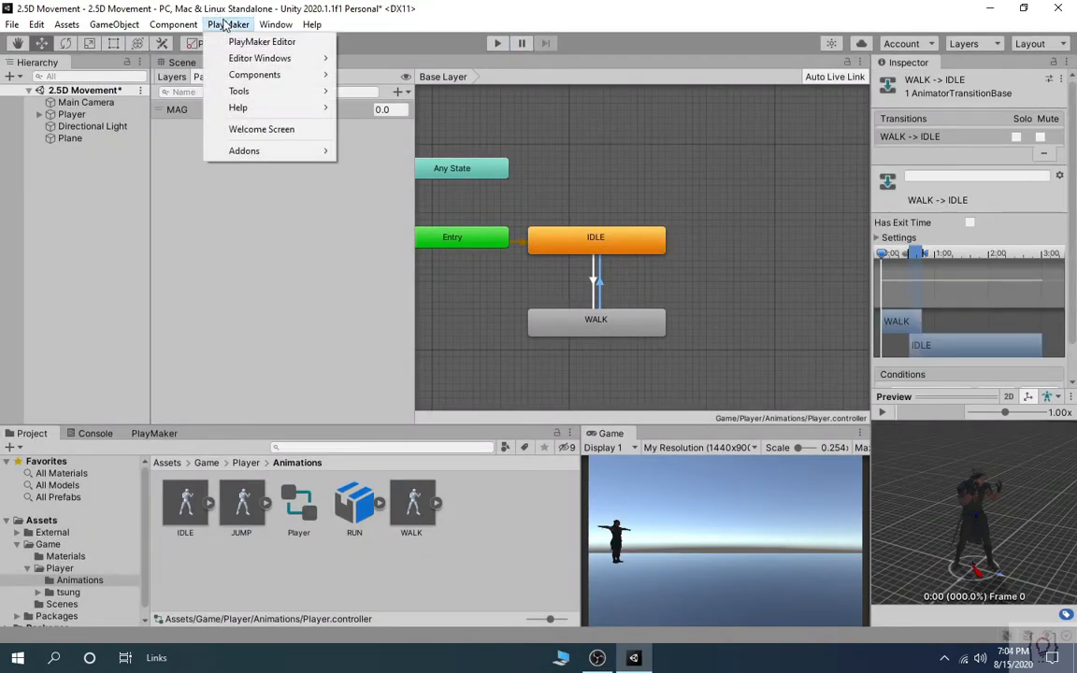
click(262, 42)
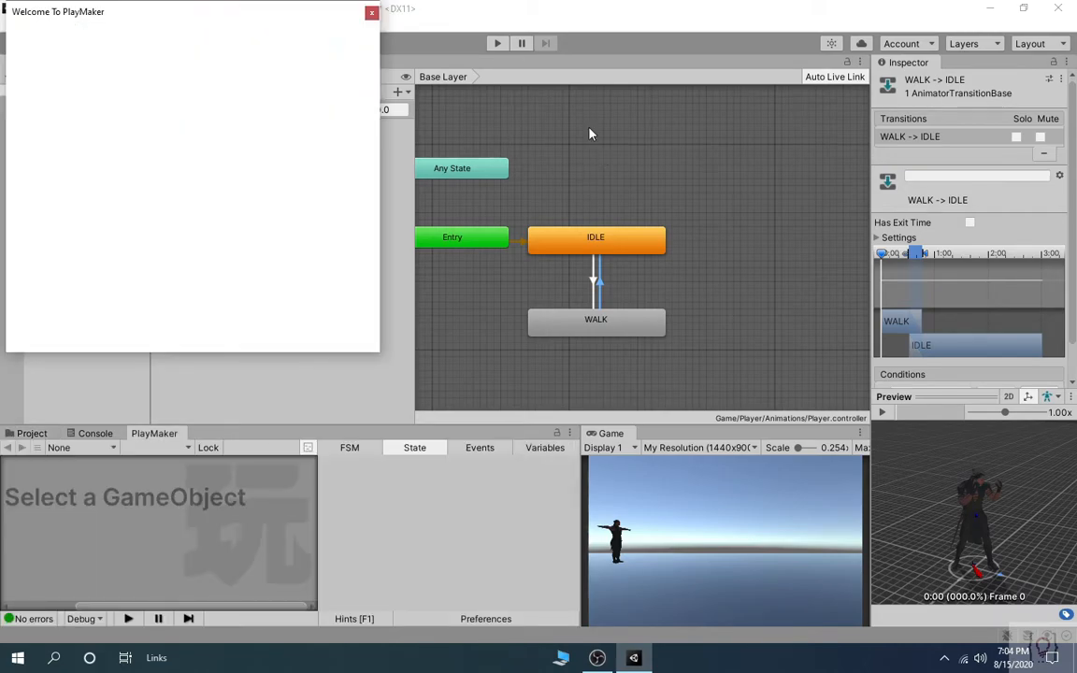
click(345, 10)
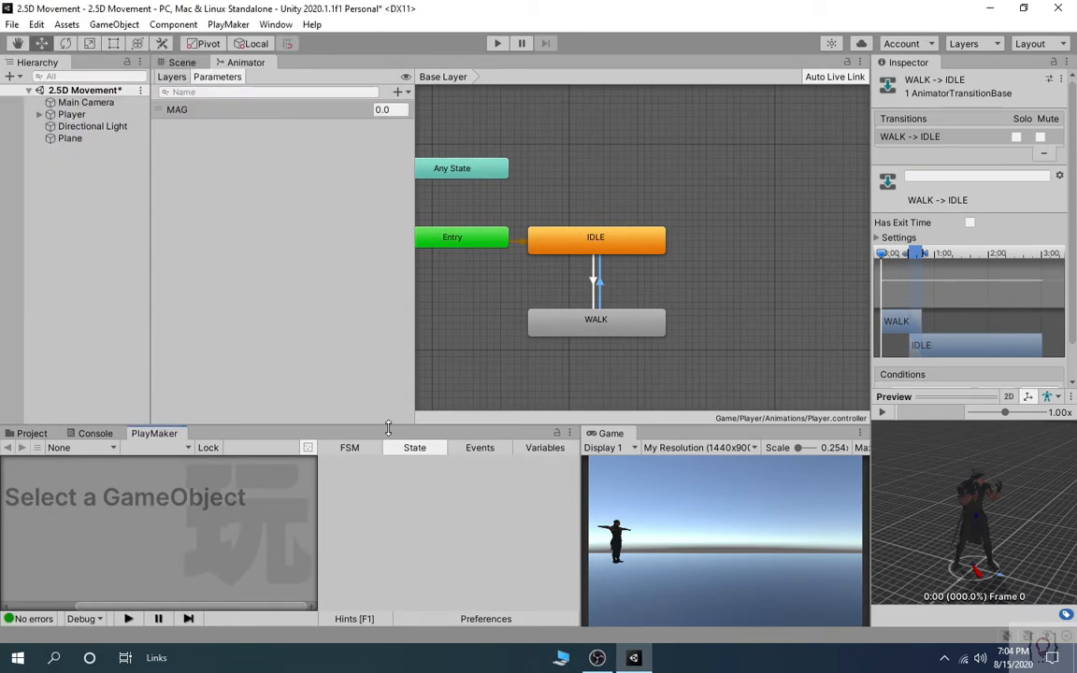
drag(388, 428, 387, 393)
scroll(681, 311, down, 2)
scroll(675, 264, up, 5)
scroll(671, 264, down, 2)
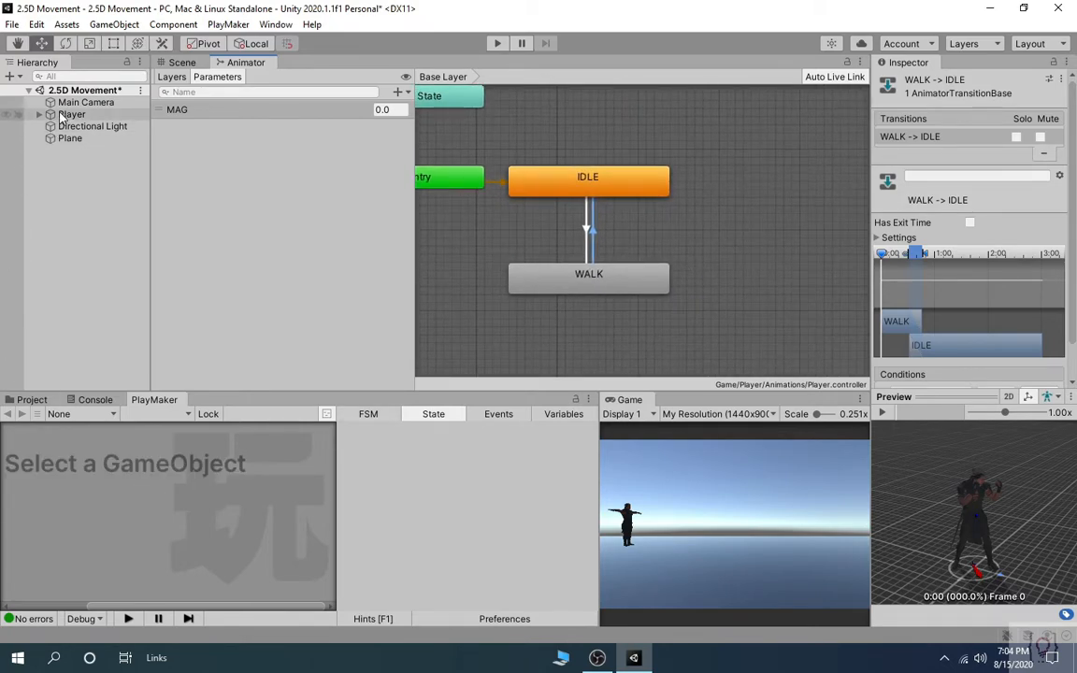
Add a PlayMaker FSM to the Player object and name it "Basic Movement".
click(71, 114)
right_click(161, 470)
click(185, 481)
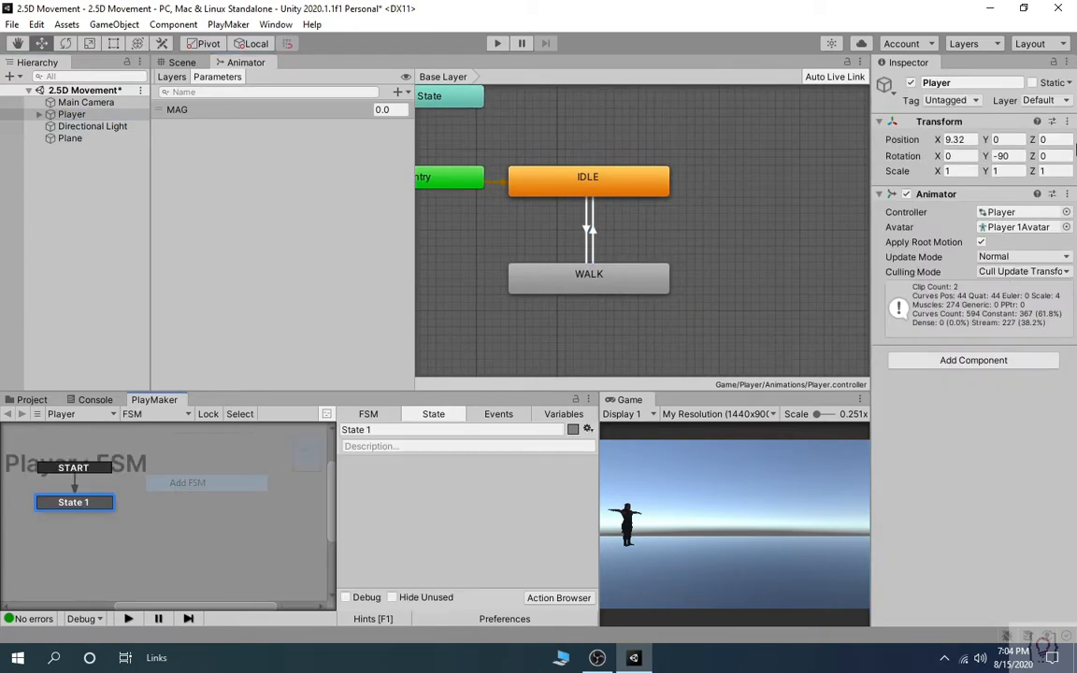
click(942, 374)
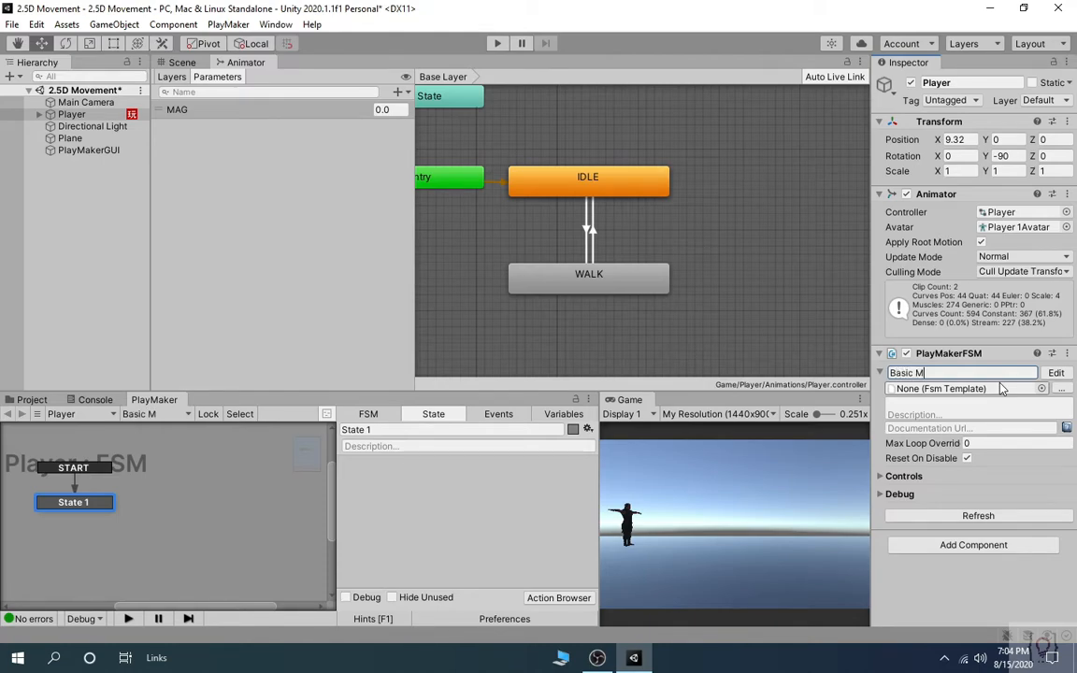
text(Basic Movement)
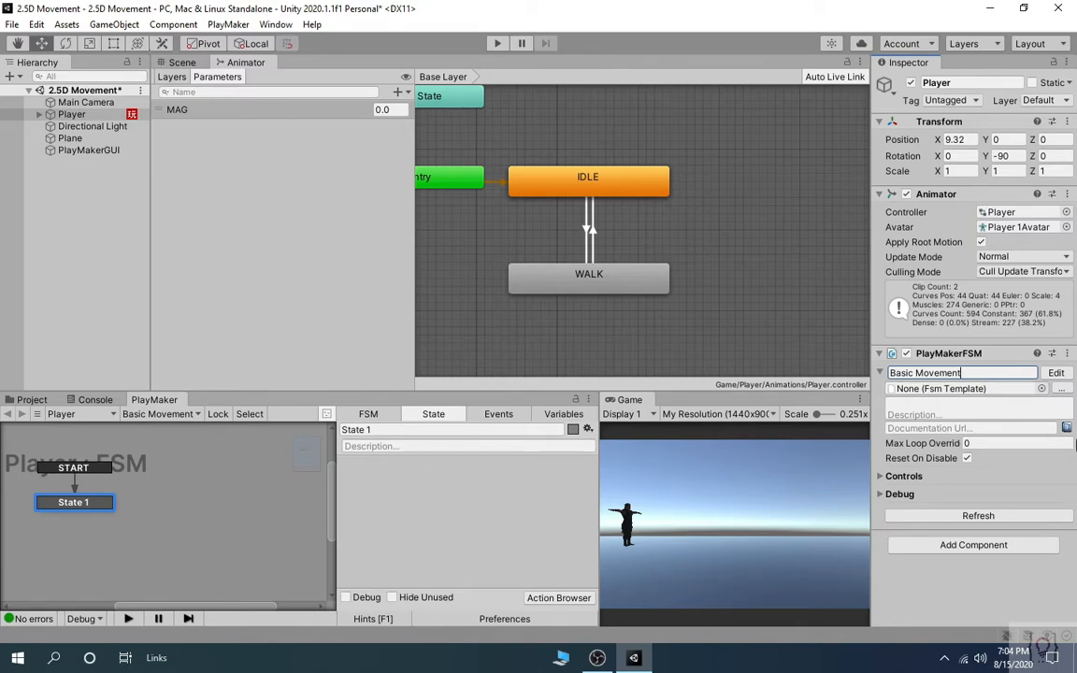
Add the Get Axis Vector action to State 1 and enlarge the PlayMaker editor to show all its settings.
click(552, 597)
text(ge)
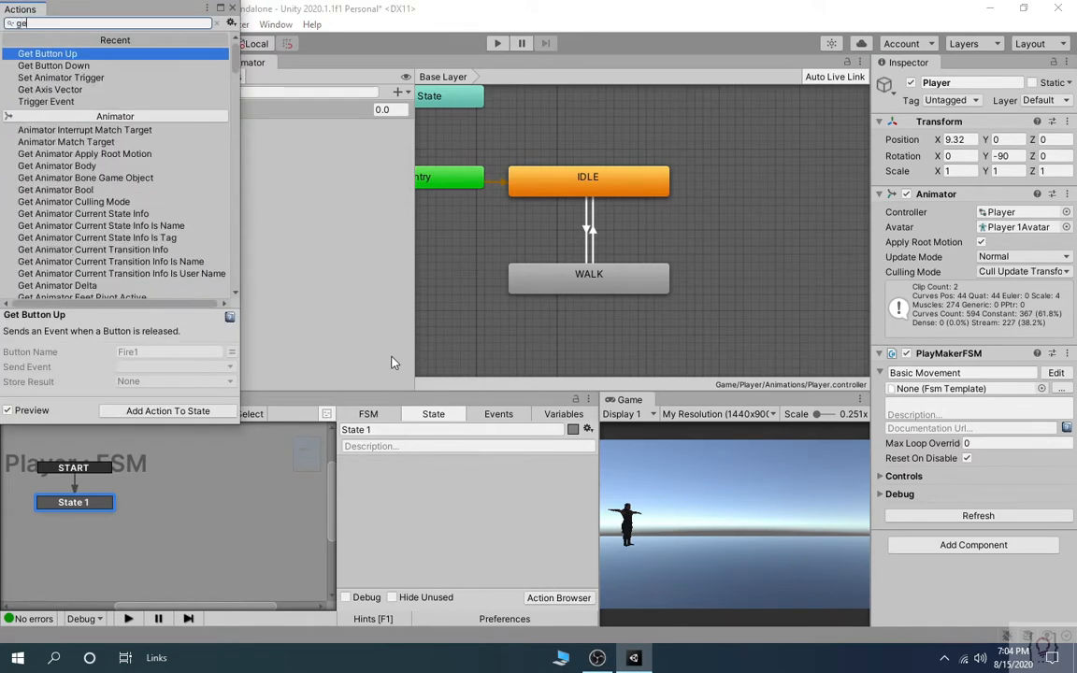
text(t axis vector)
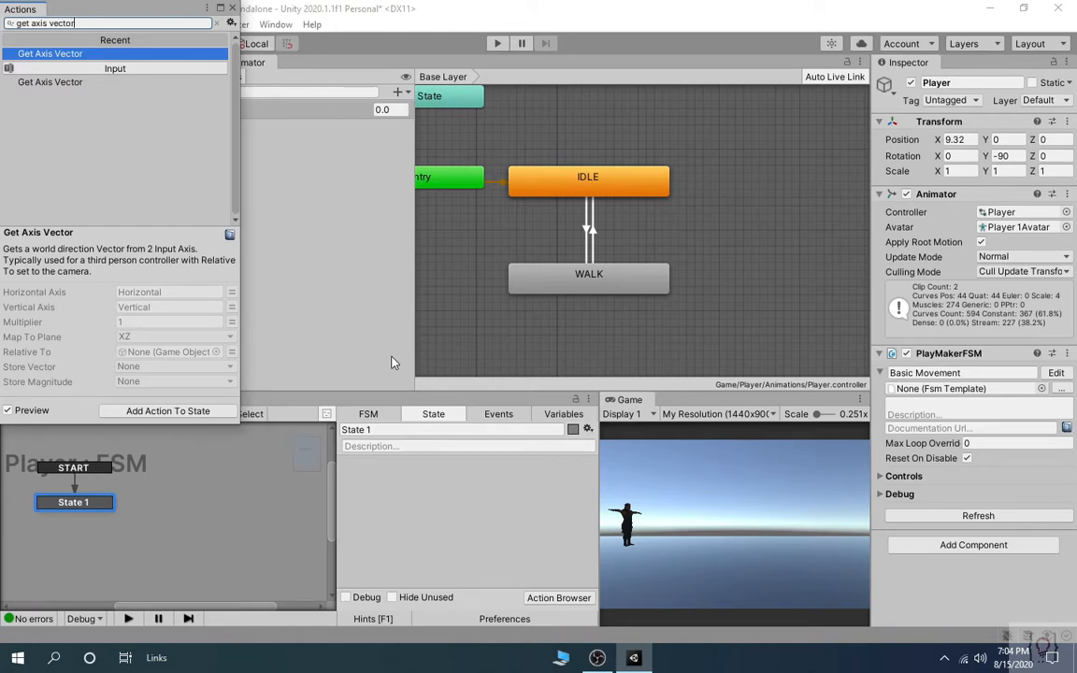
key(Return)
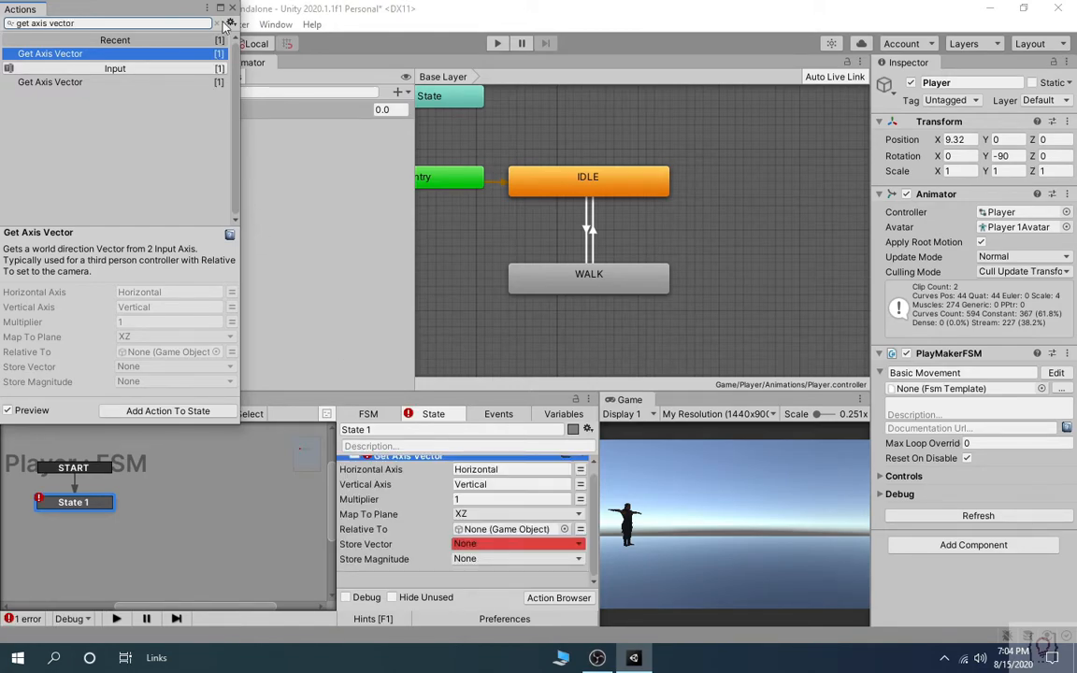
click(233, 10)
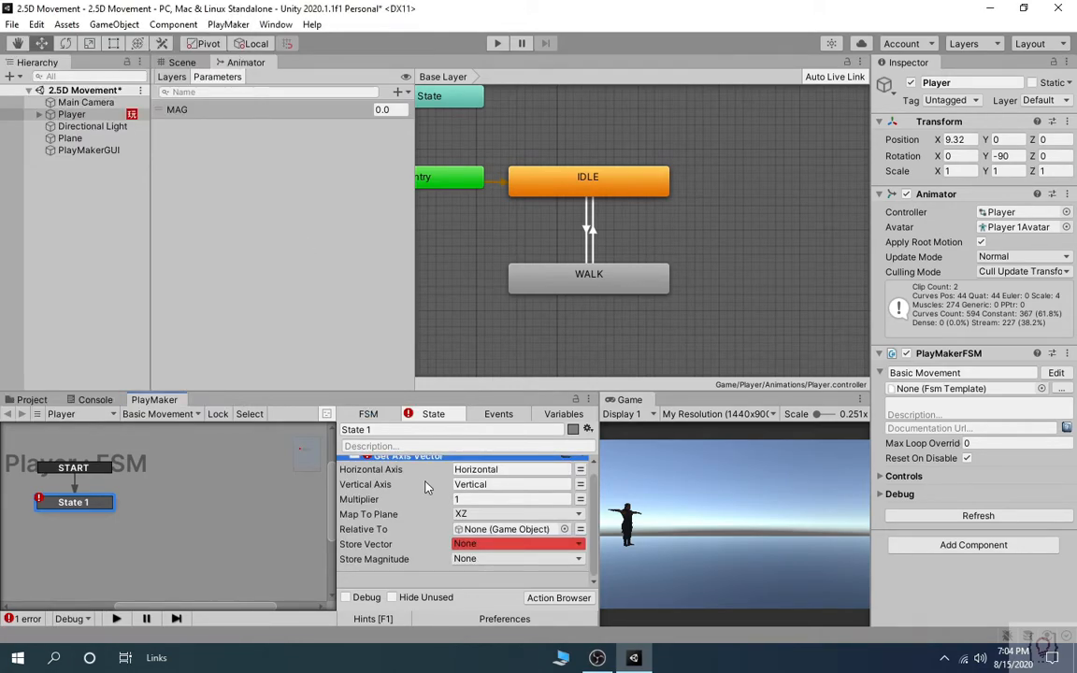
click(428, 381)
drag(427, 393, 427, 320)
click(77, 113)
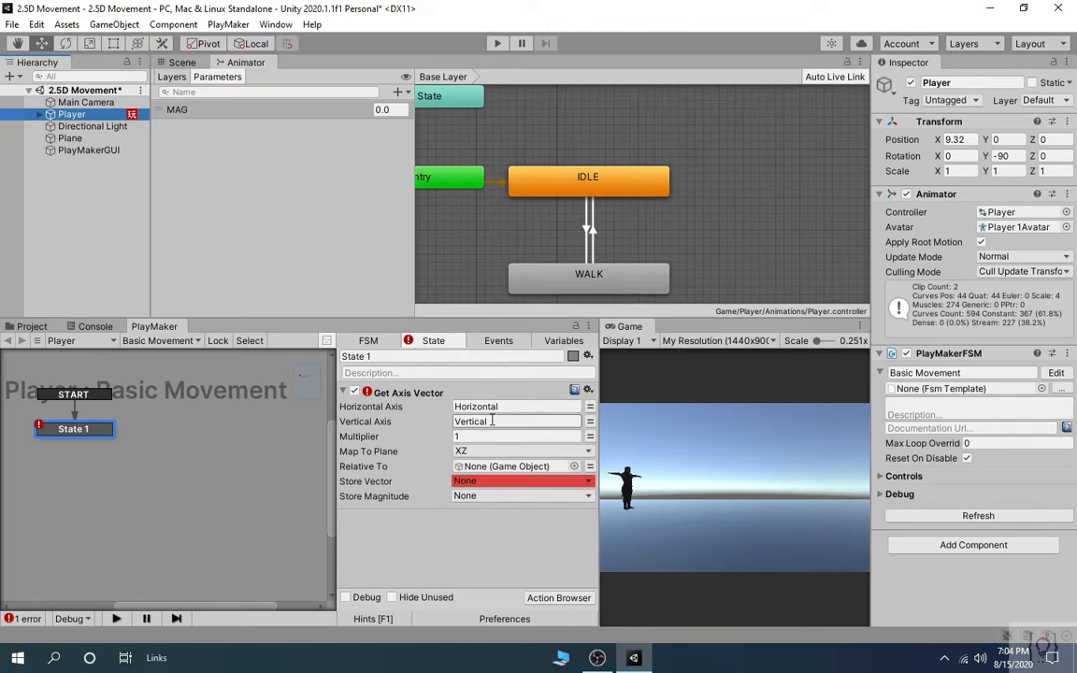
Check the Horizontal and Vertical axes in the project's Input Manager, and set the Get Axis Vector action's Vertical Axis to None.
click(37, 24)
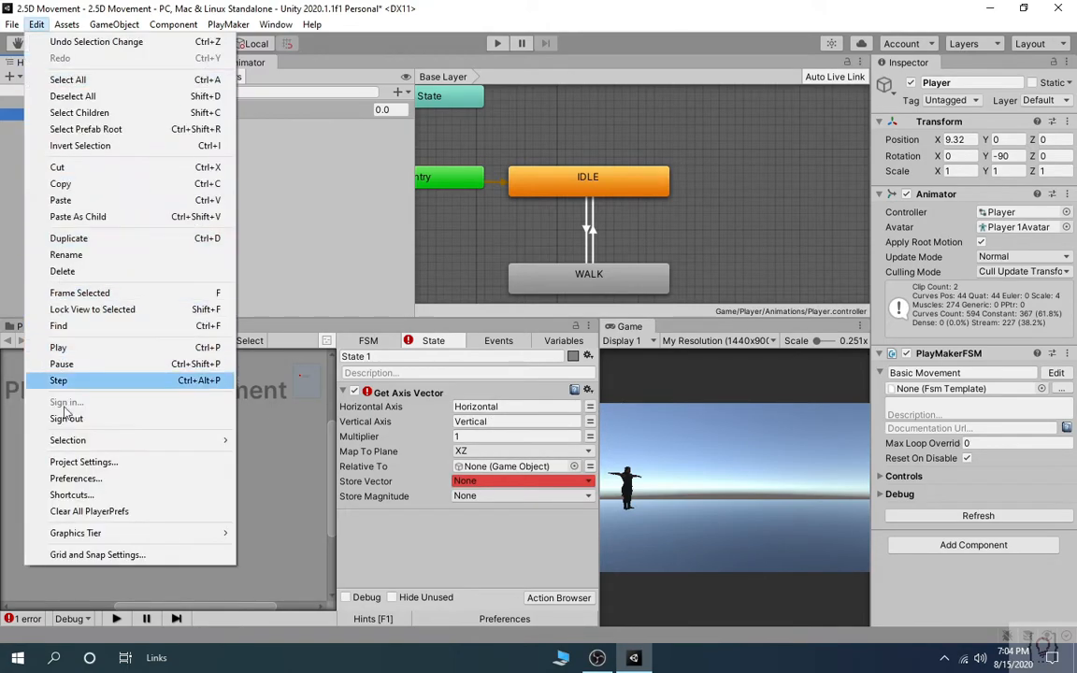
click(76, 462)
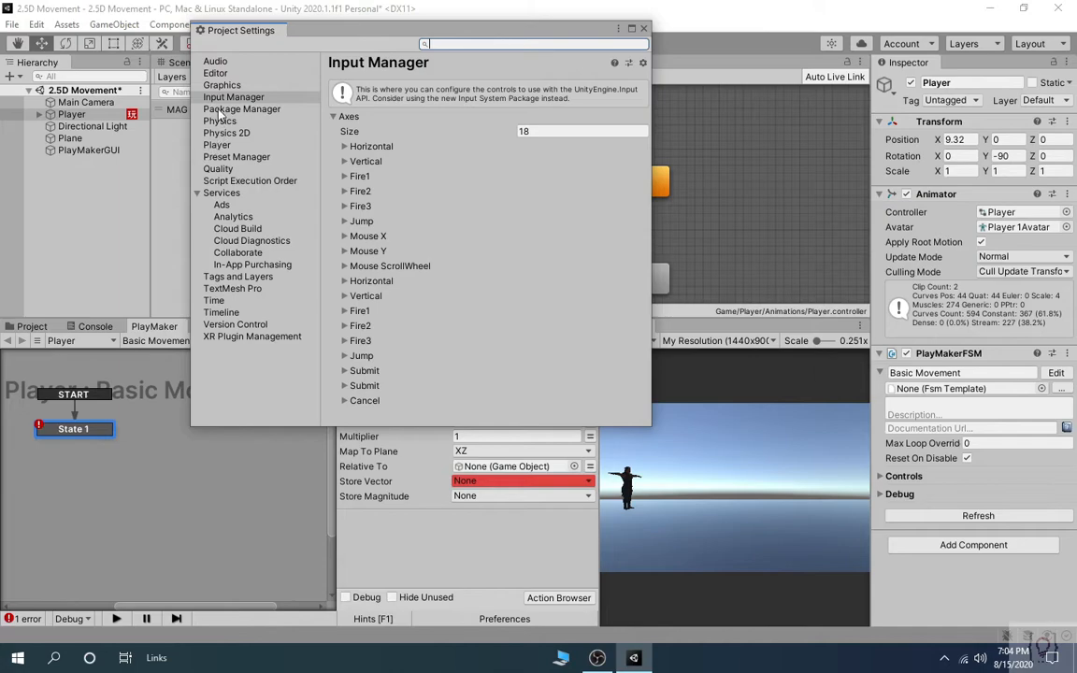
click(204, 97)
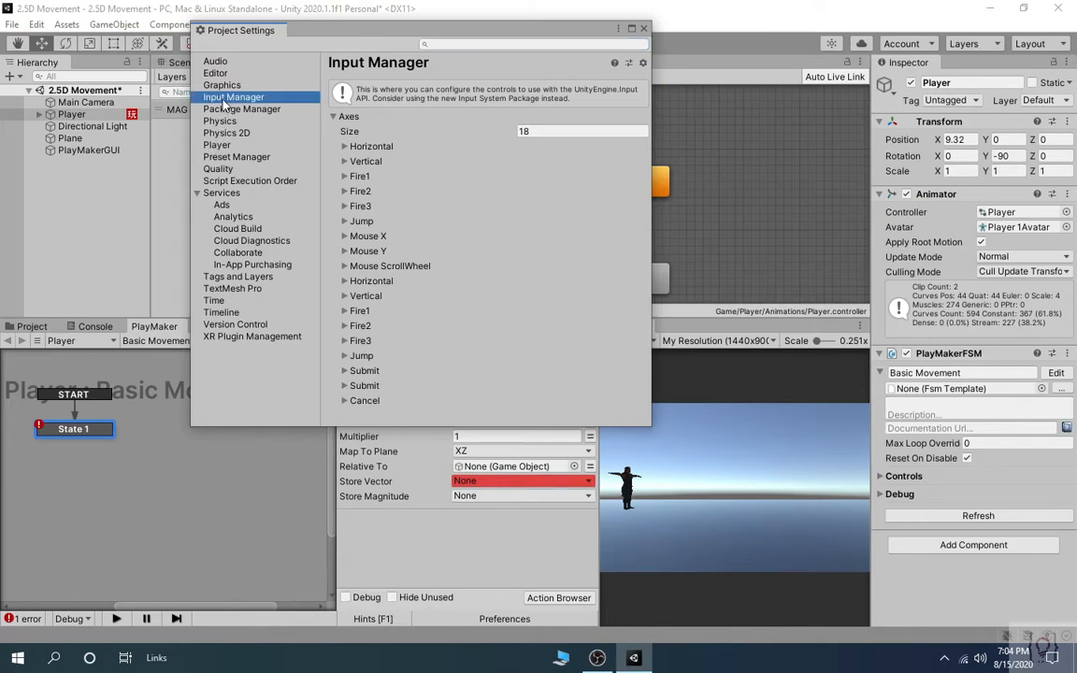
click(344, 147)
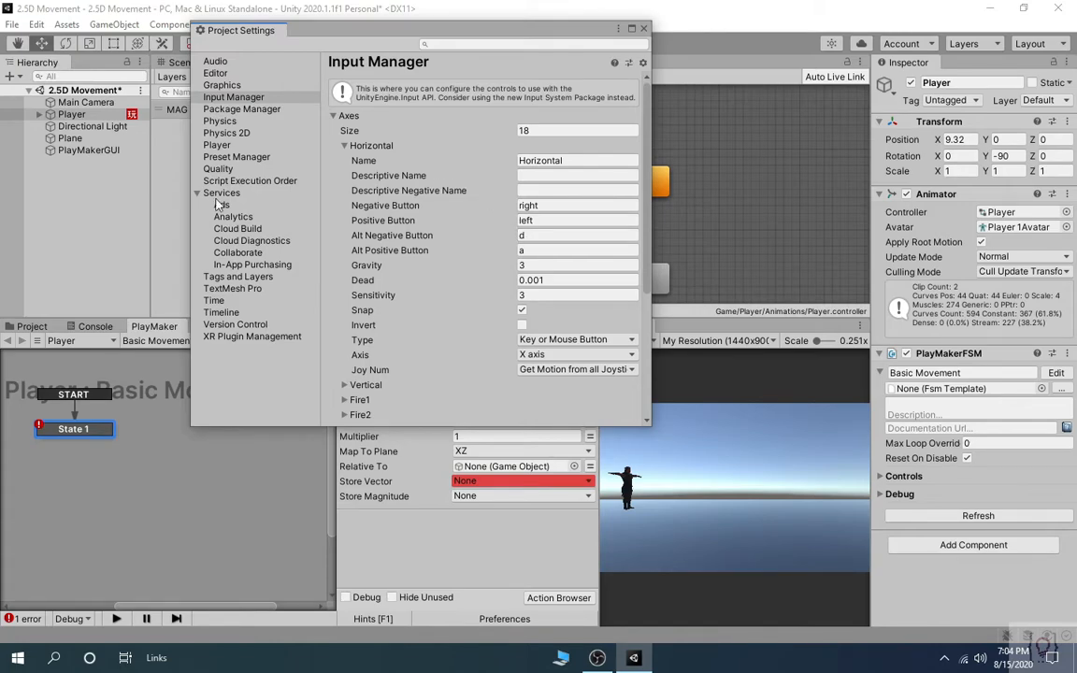
click(370, 147)
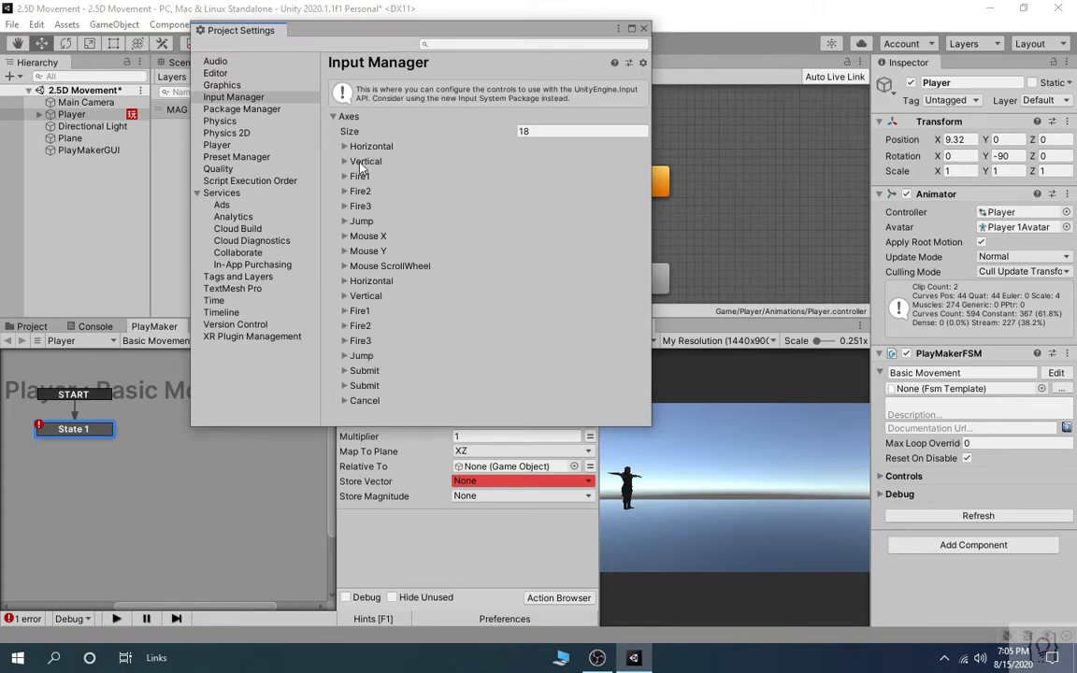
click(363, 161)
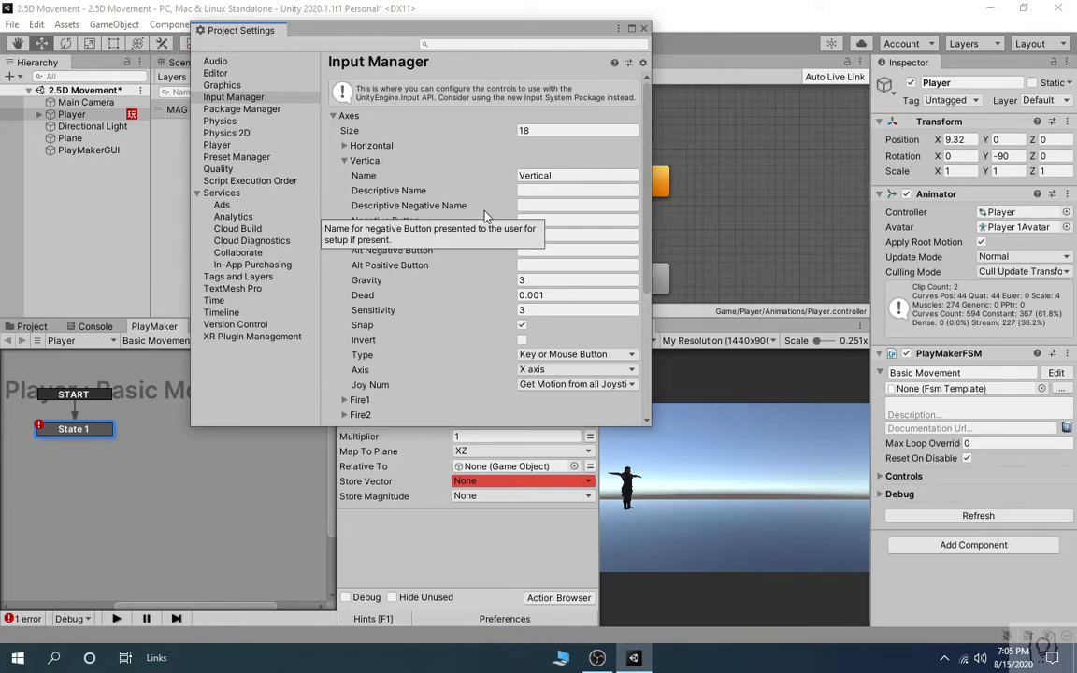
click(355, 161)
click(643, 29)
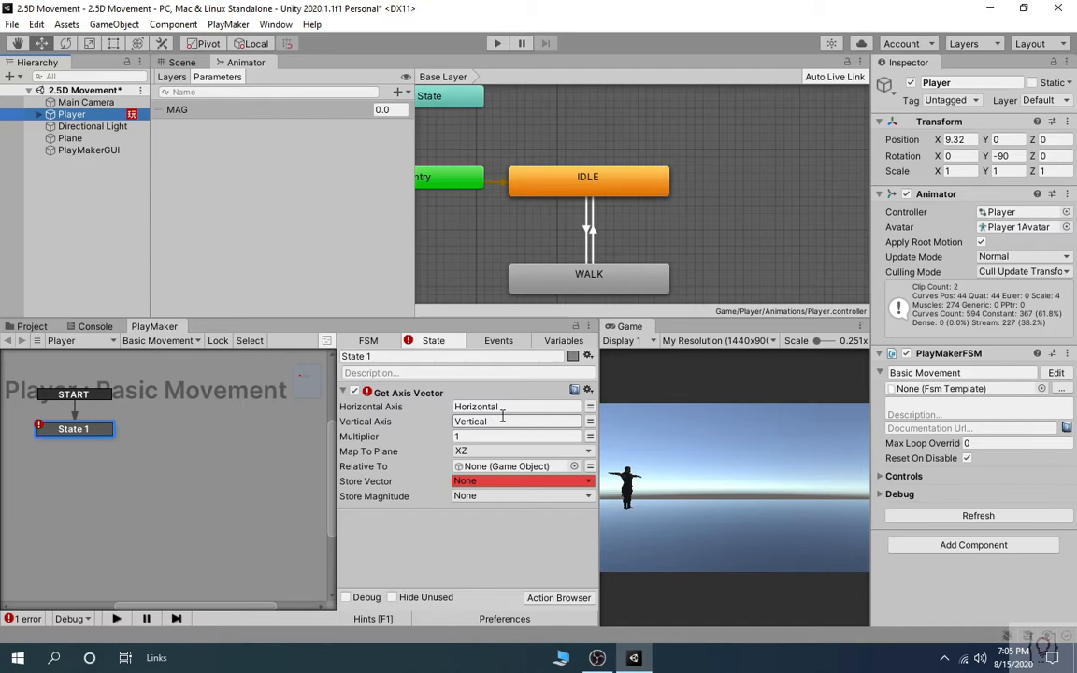
click(590, 423)
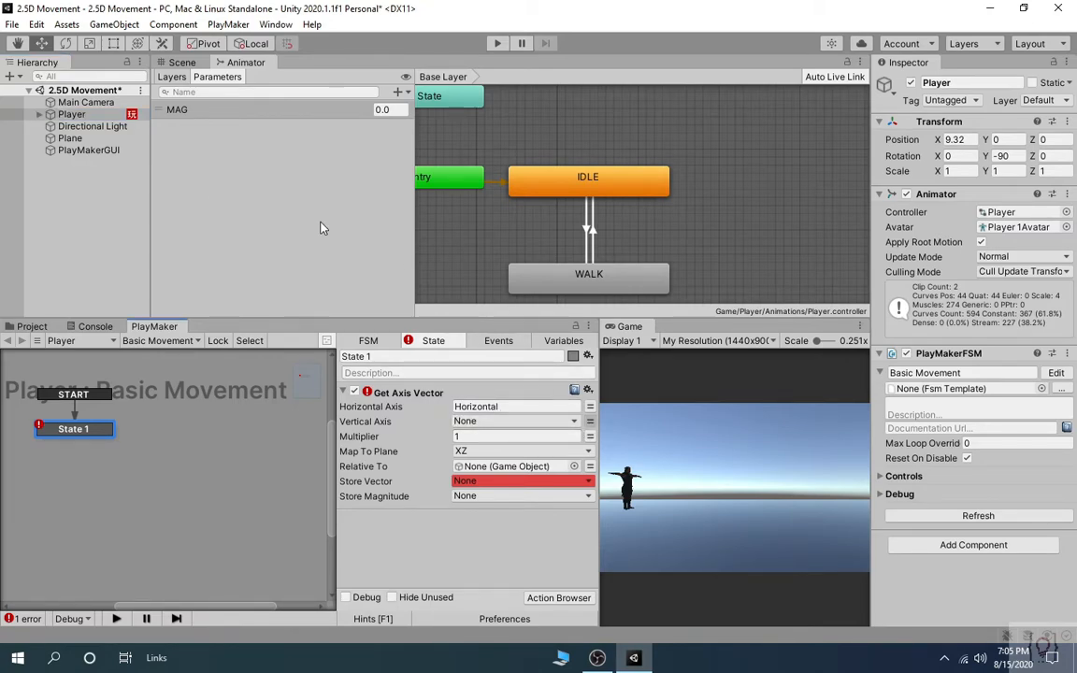
Examine the button assignments of the Horizontal axis in the project's Input Manager.
click(36, 24)
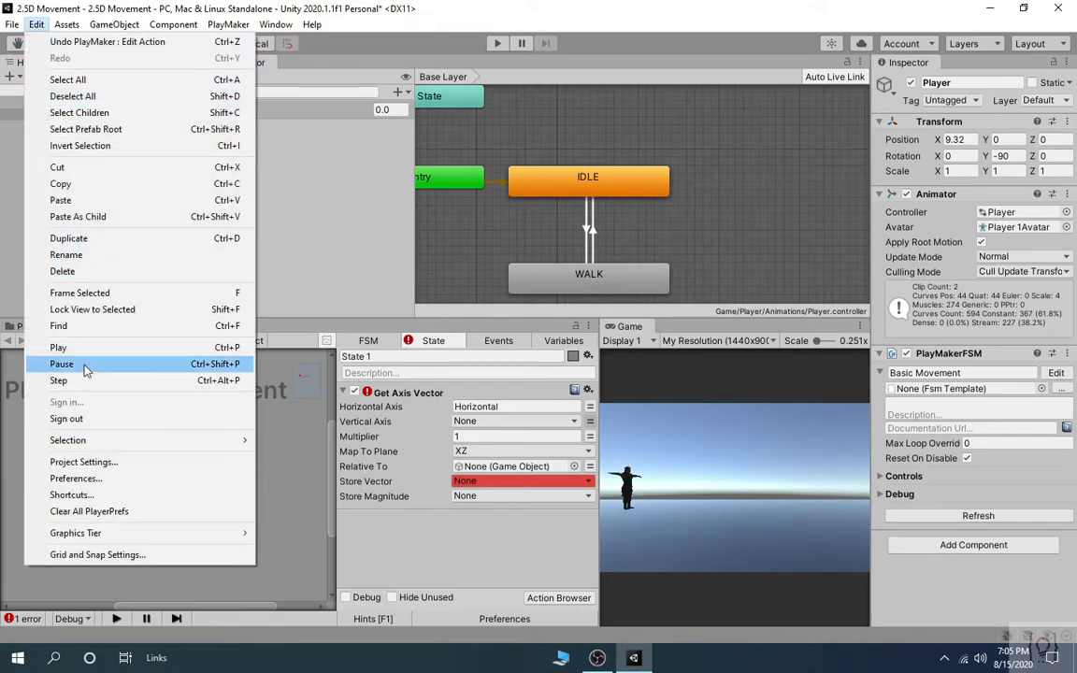
click(83, 462)
click(354, 146)
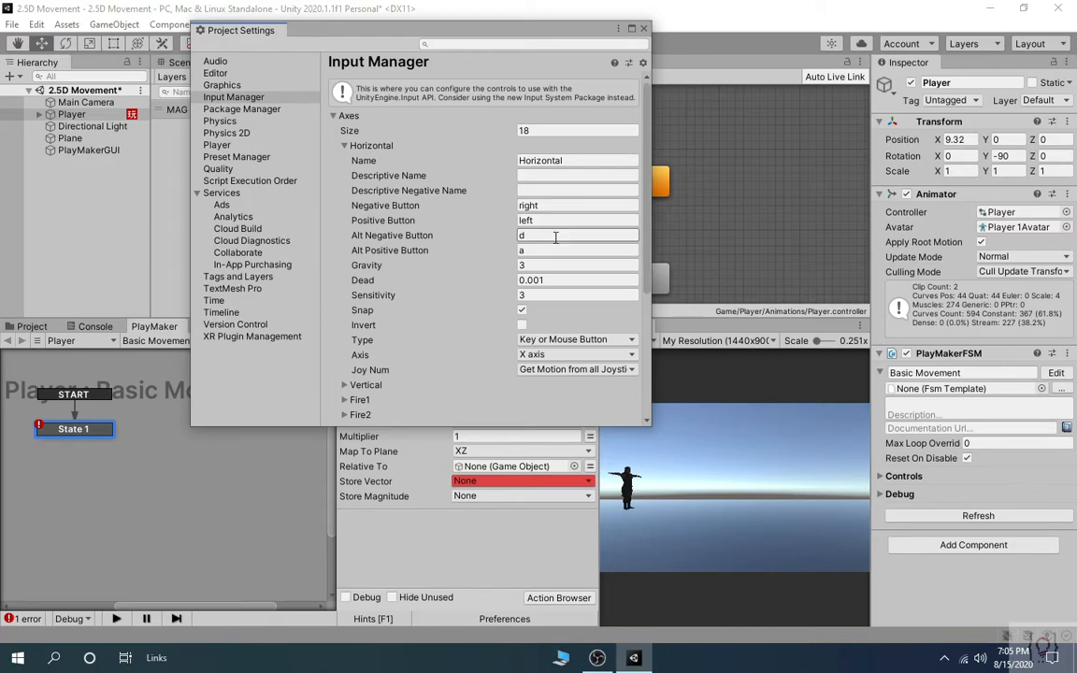
click(645, 30)
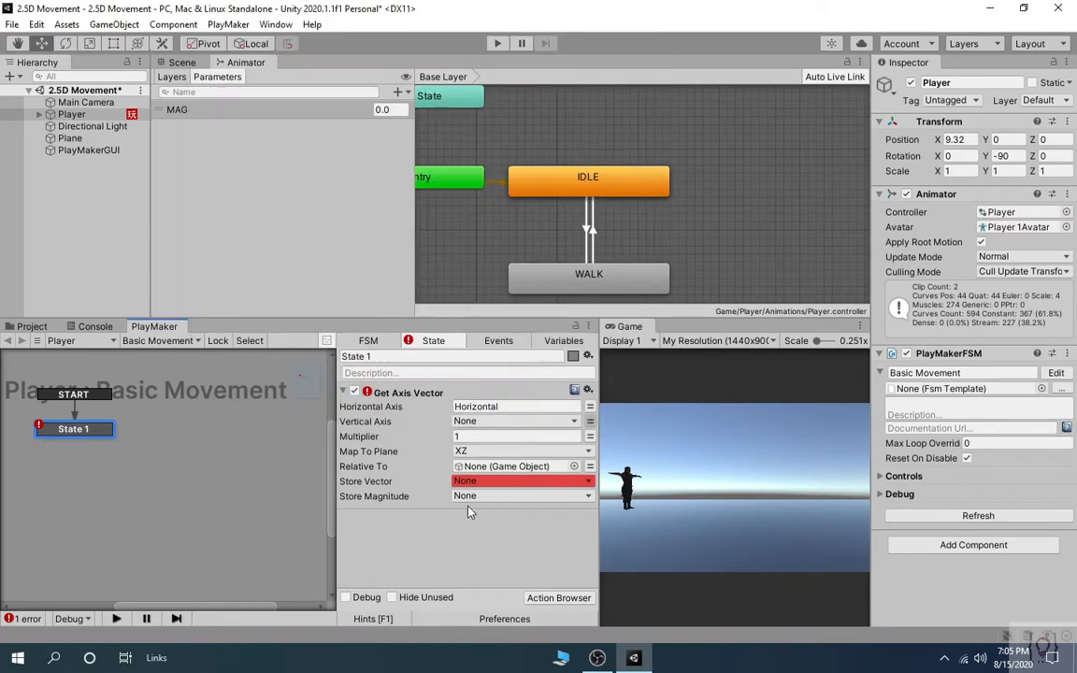
click(35, 23)
click(84, 462)
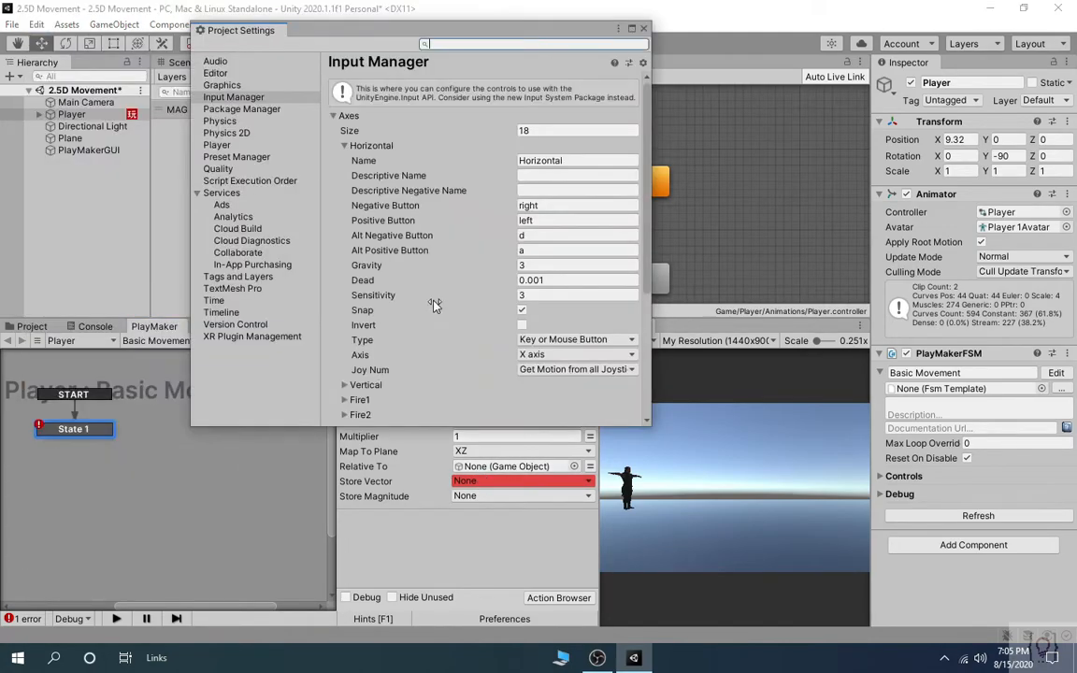
click(645, 28)
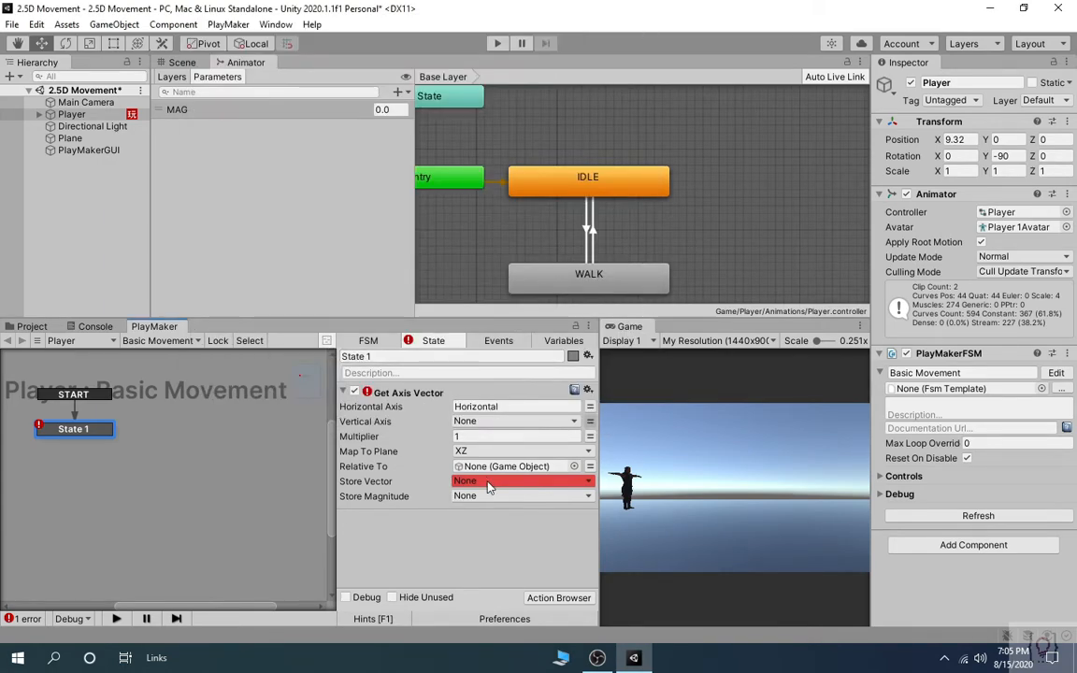
Store the Get Axis Vector action's vector in a new variable VEC and its magnitude in a new variable MAG.
click(486, 481)
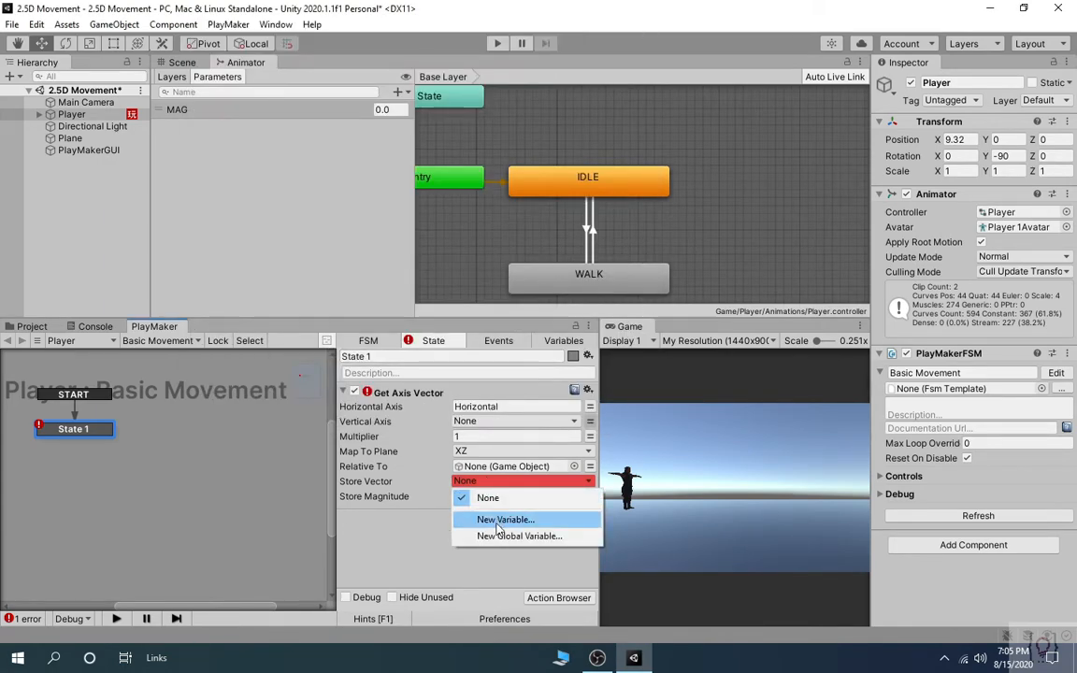
click(507, 519)
text(VEC)
key(Return)
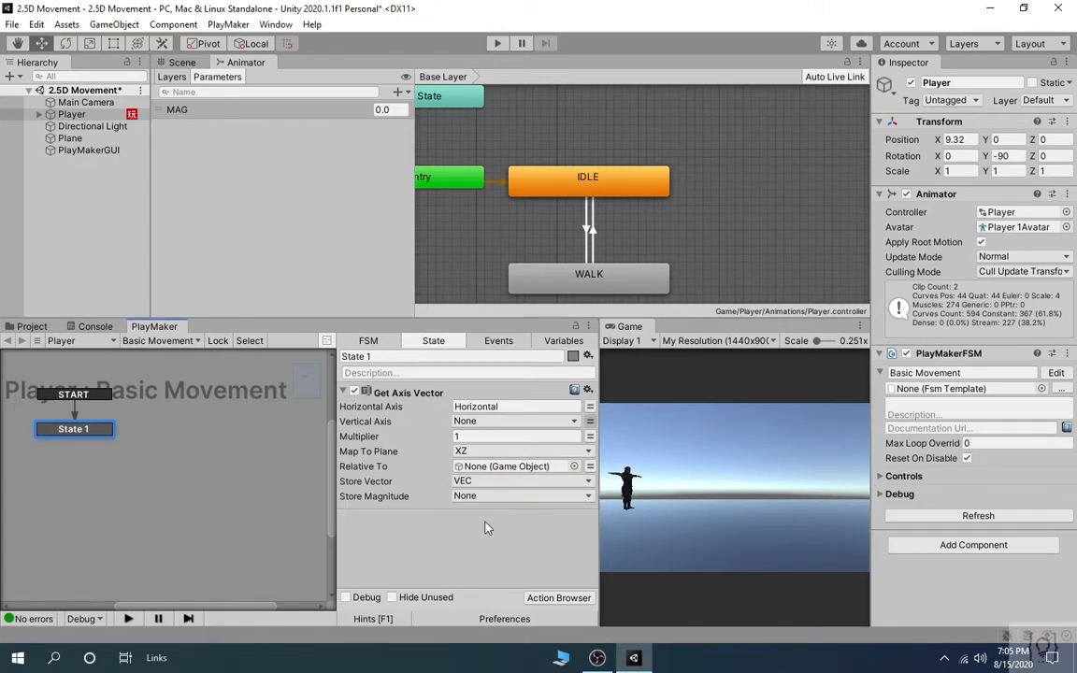
click(482, 496)
click(487, 535)
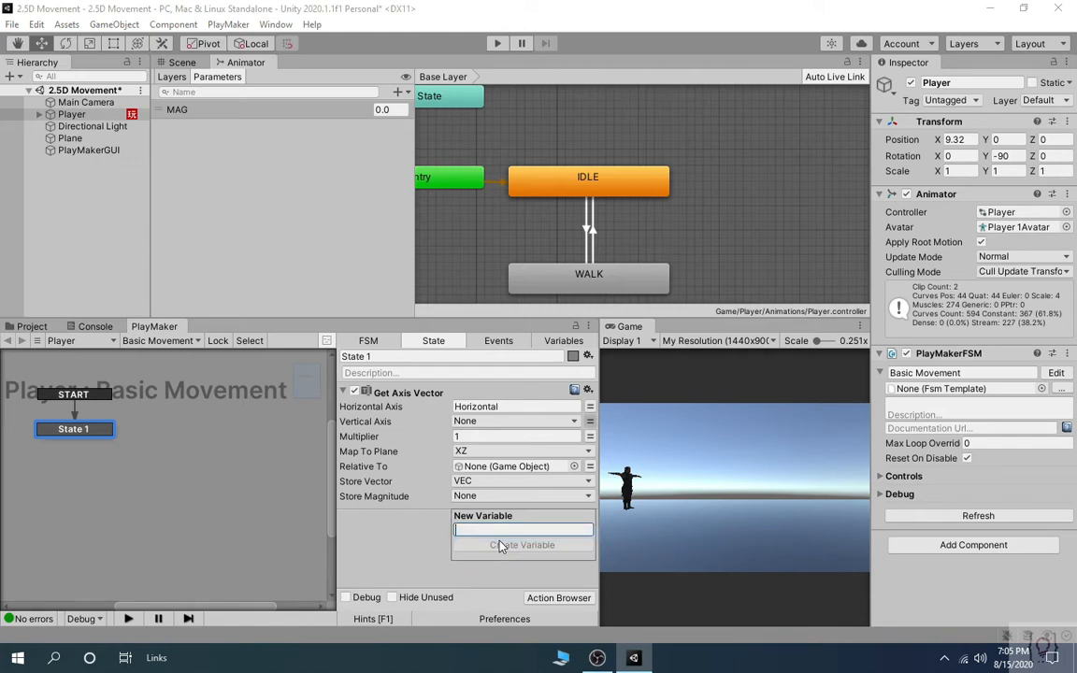
text(MAG)
click(500, 546)
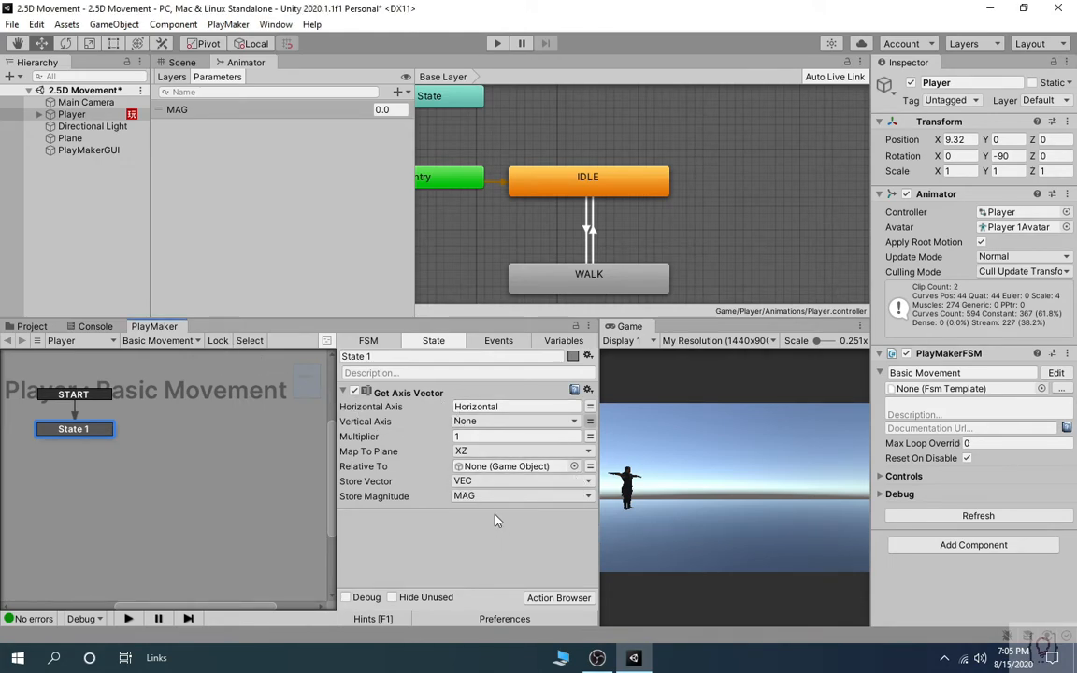
click(344, 391)
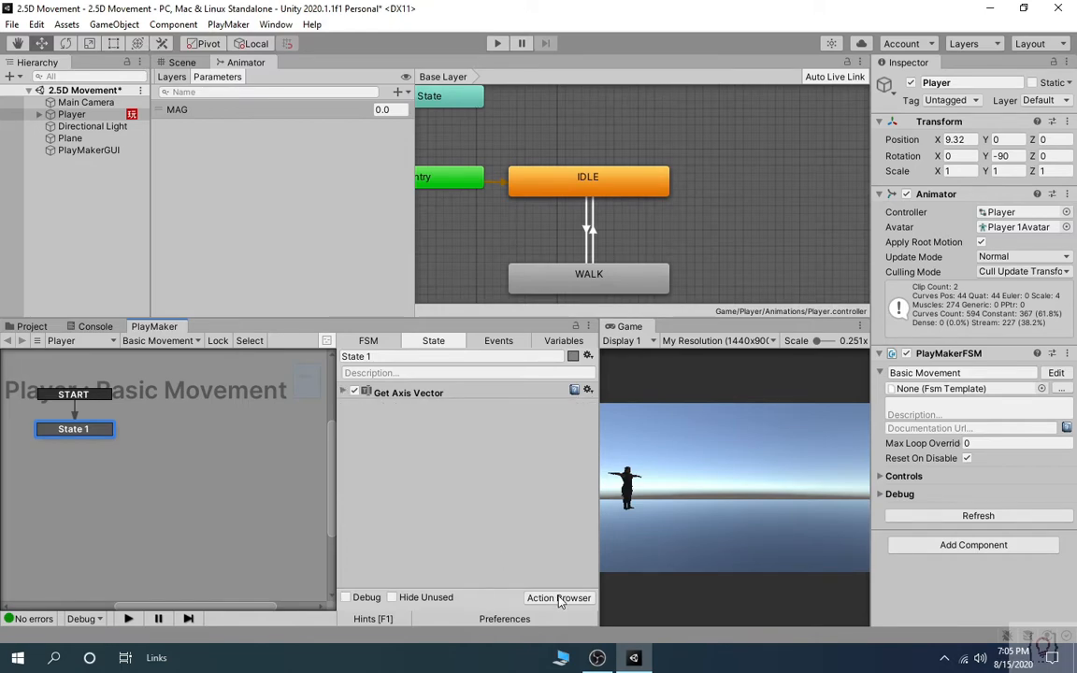
Add the Smooth Look At Direction action to State 1 with VEC as its Target Direction.
click(559, 598)
text(smooth look)
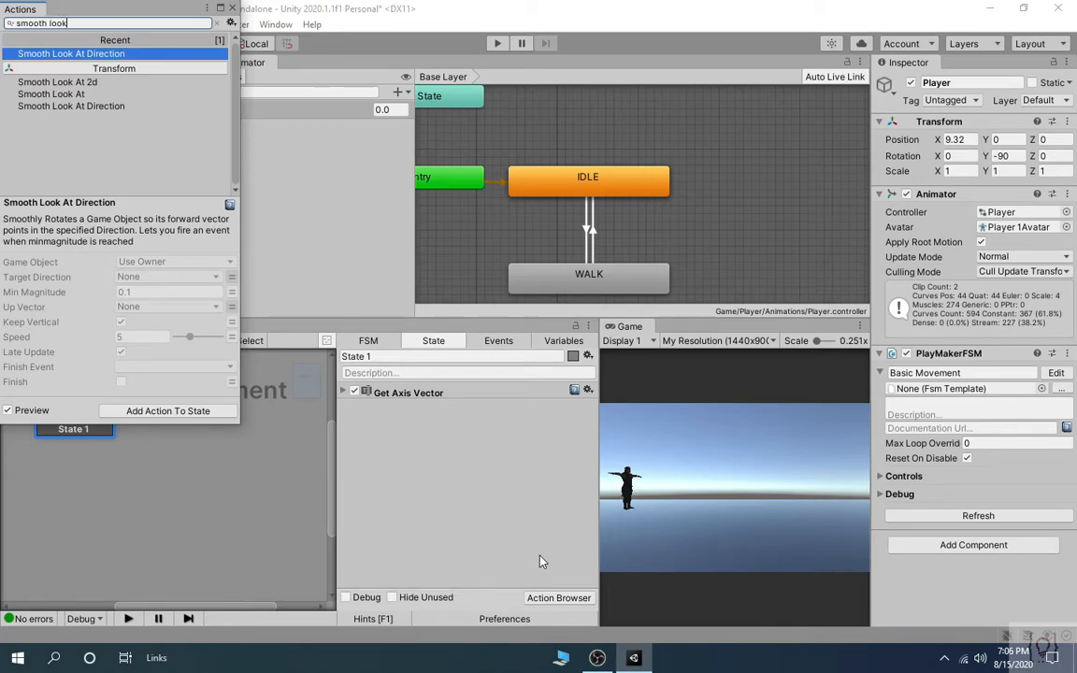
key(Return)
click(233, 8)
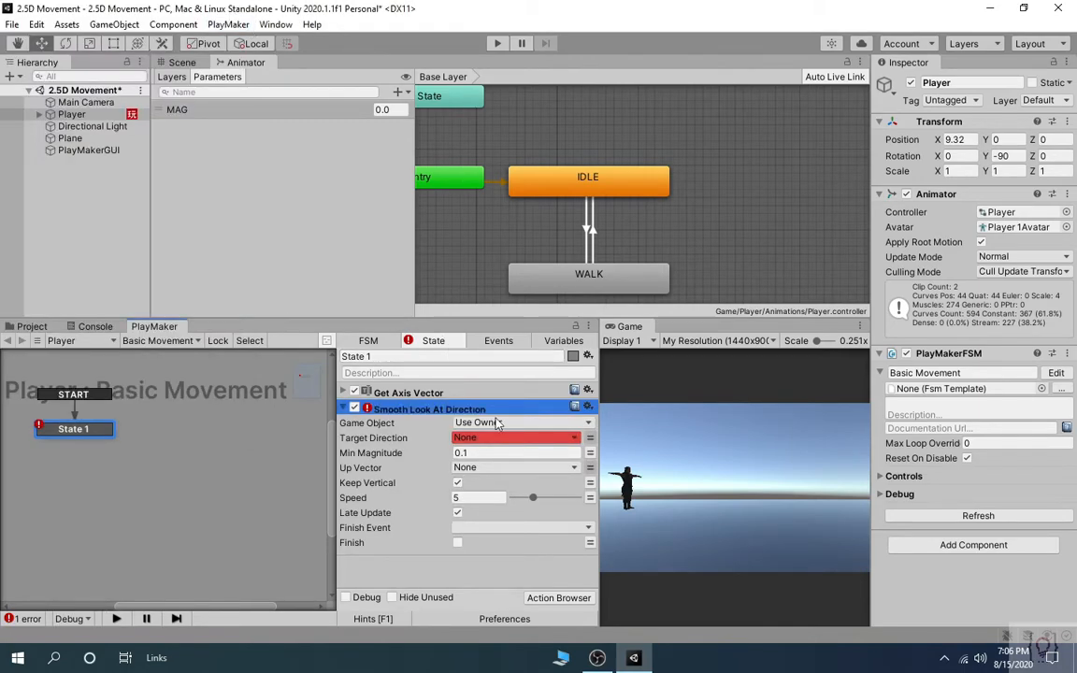
click(502, 439)
click(489, 470)
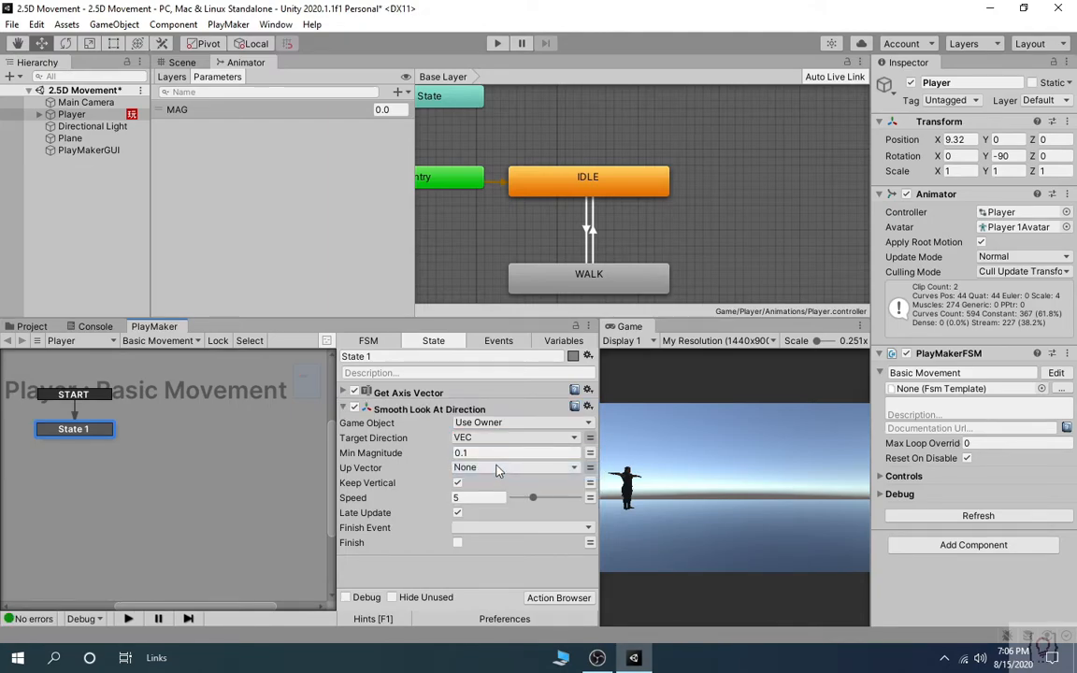
Raise the Smooth Look At Direction action's Speed and turn off its Keep Vertical option.
click(343, 393)
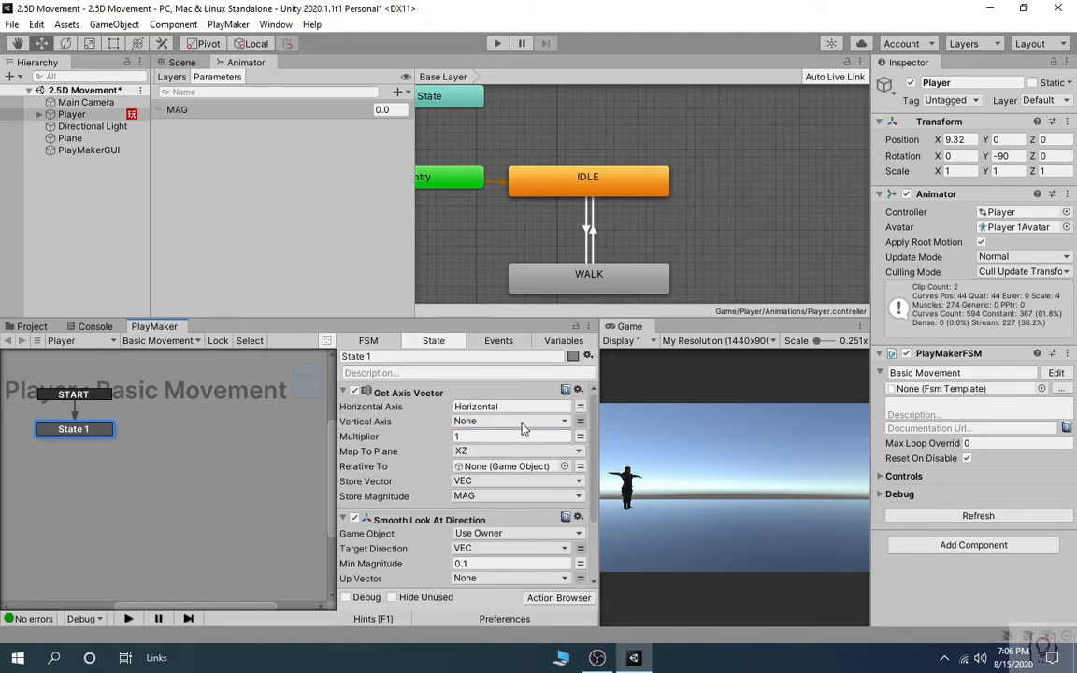
click(343, 392)
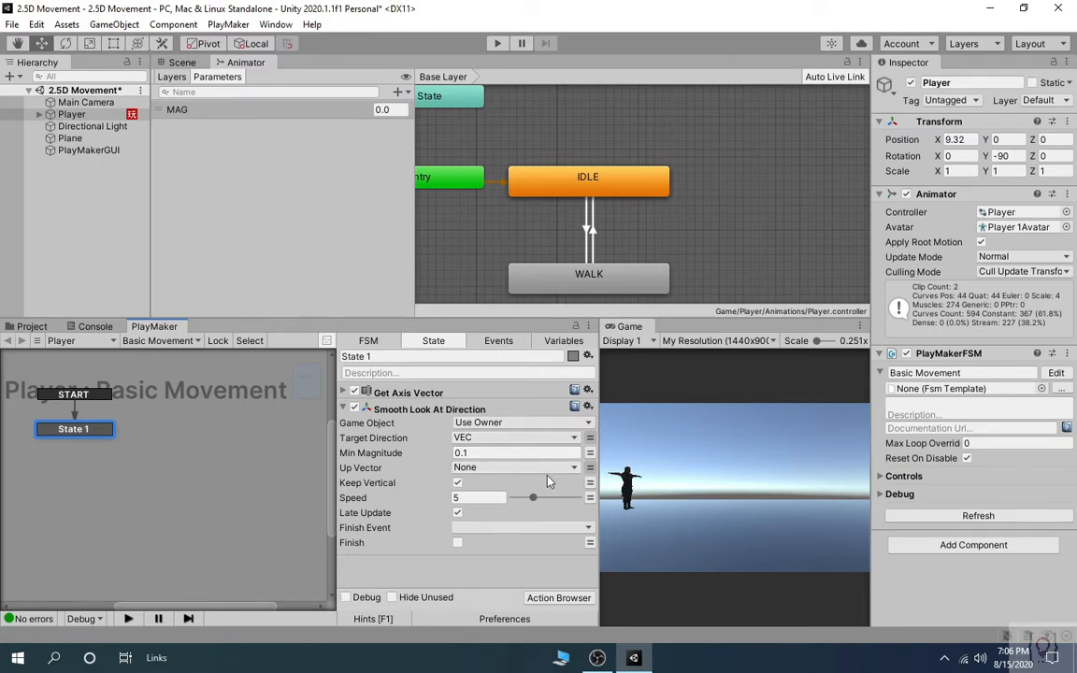
click(481, 499)
drag(569, 501, 588, 503)
click(457, 483)
click(377, 413)
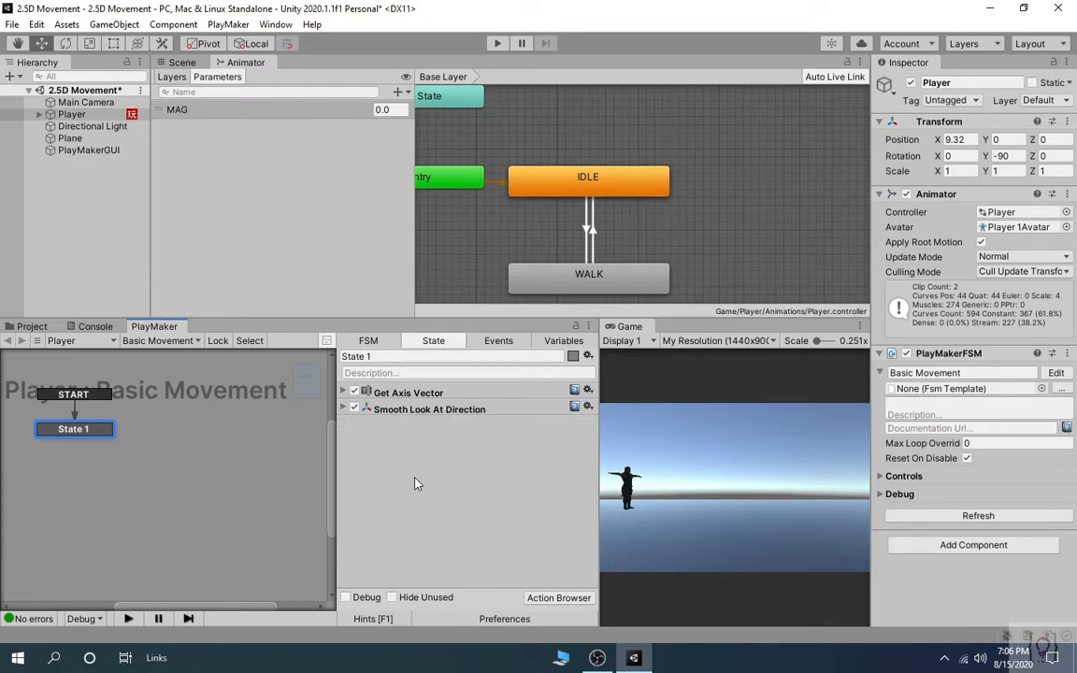
Play-test the scene by turning the Player right and left, and stop the playback.
click(495, 44)
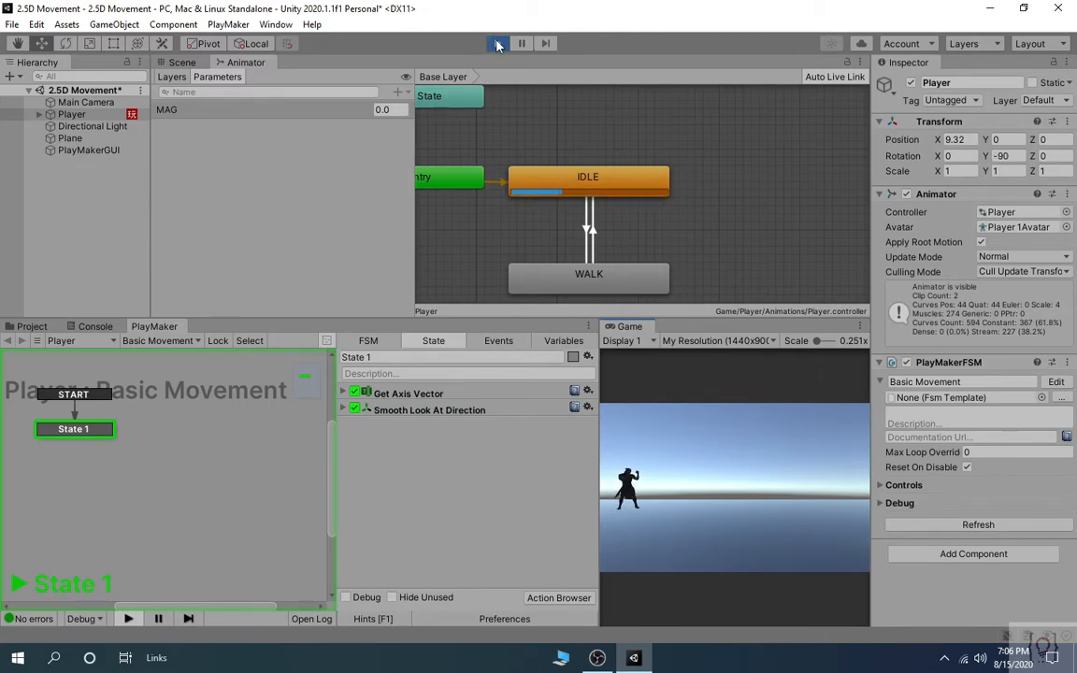
key(Right)
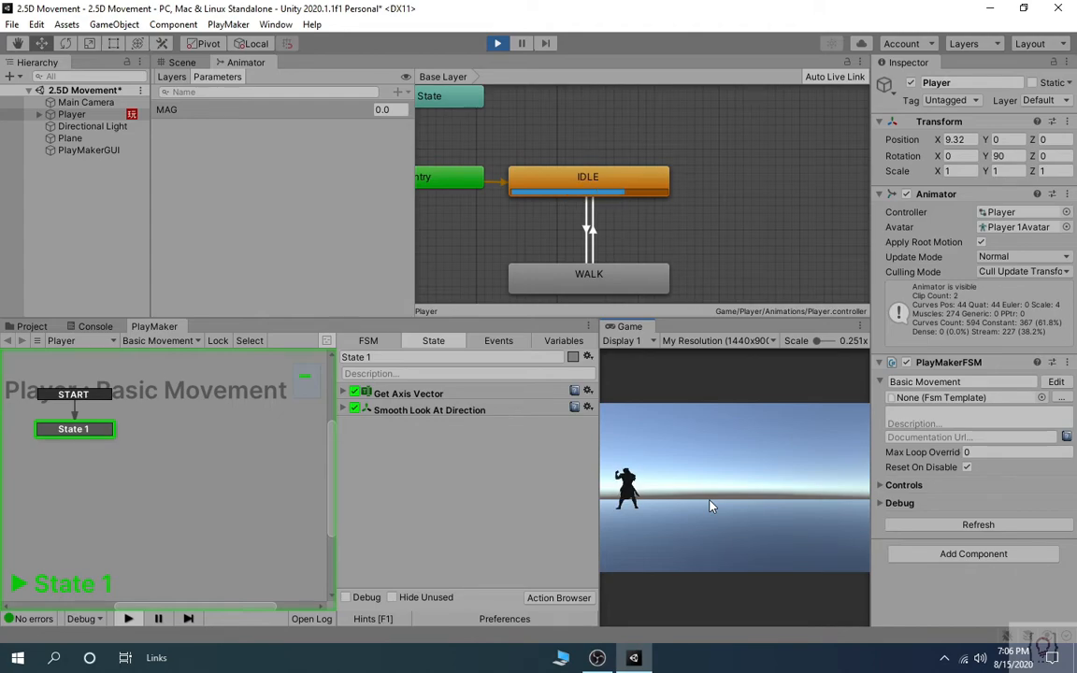
key(Left)
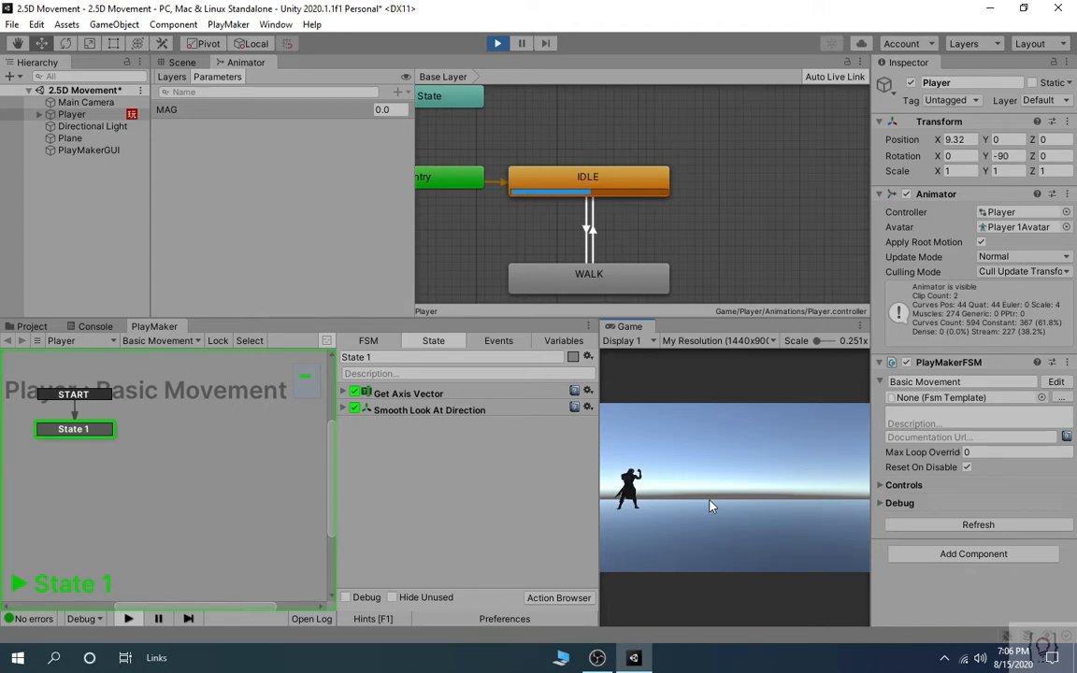
click(497, 43)
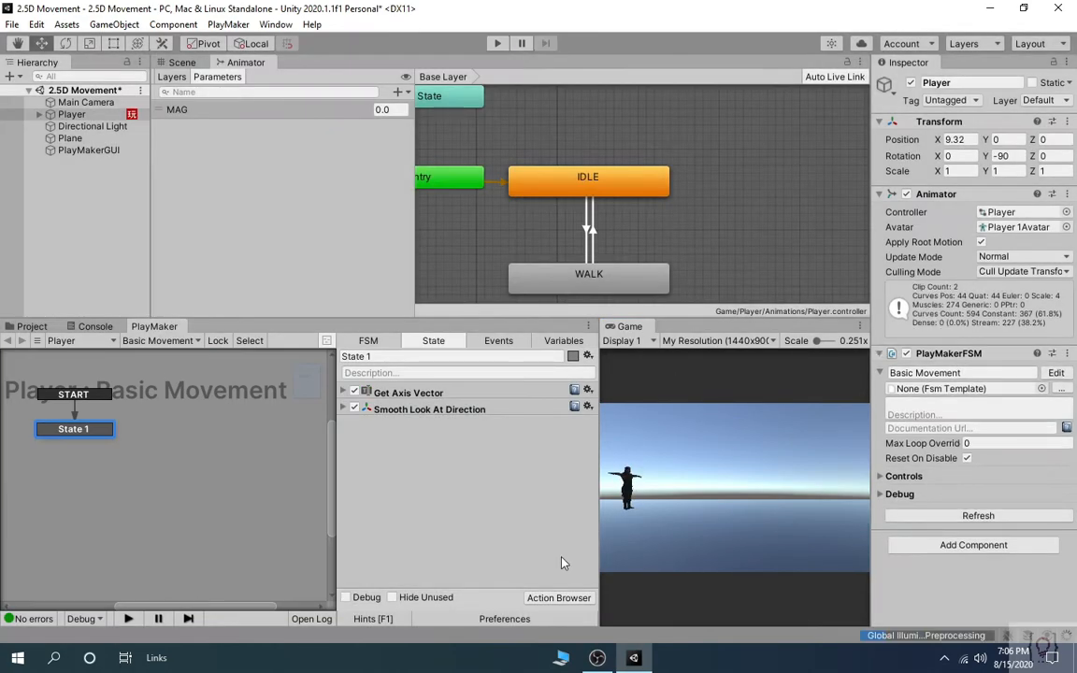
Add the Set Animator Float action to State 1 of the Basic Movement FSM.
click(558, 597)
key(BackSpace)
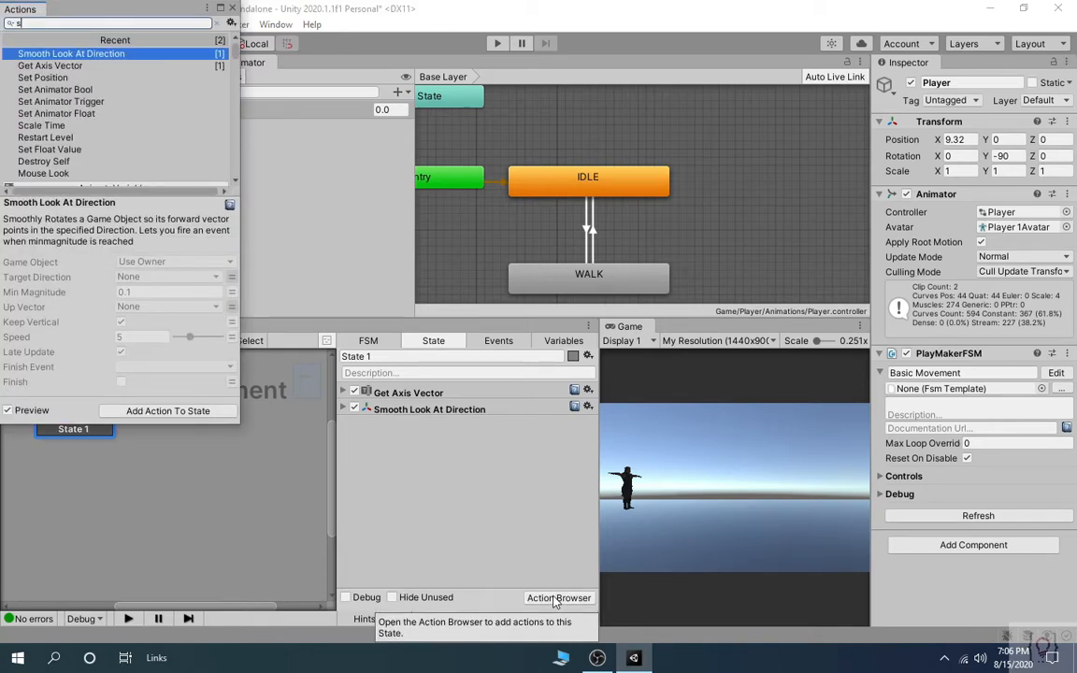
text(se)
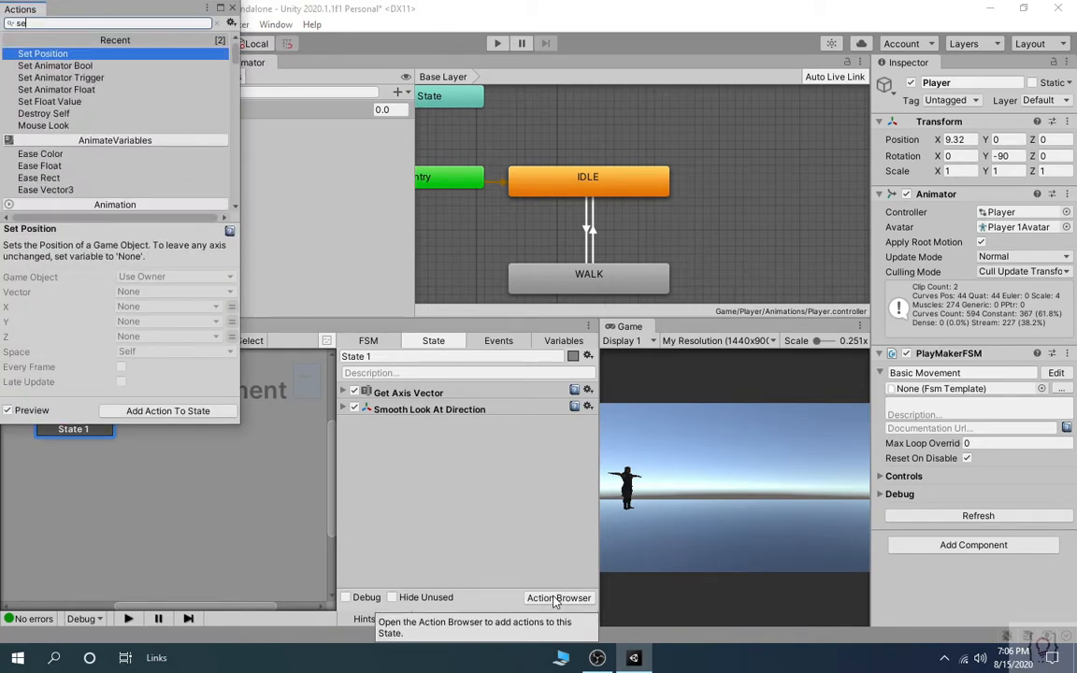
text(t)
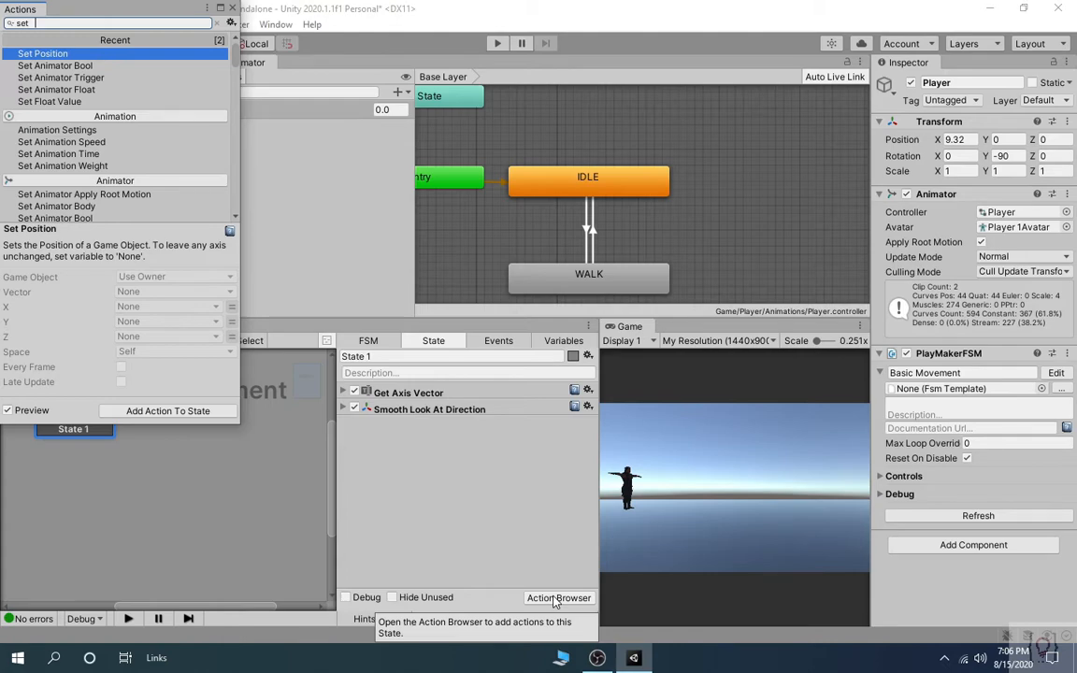
text(a)
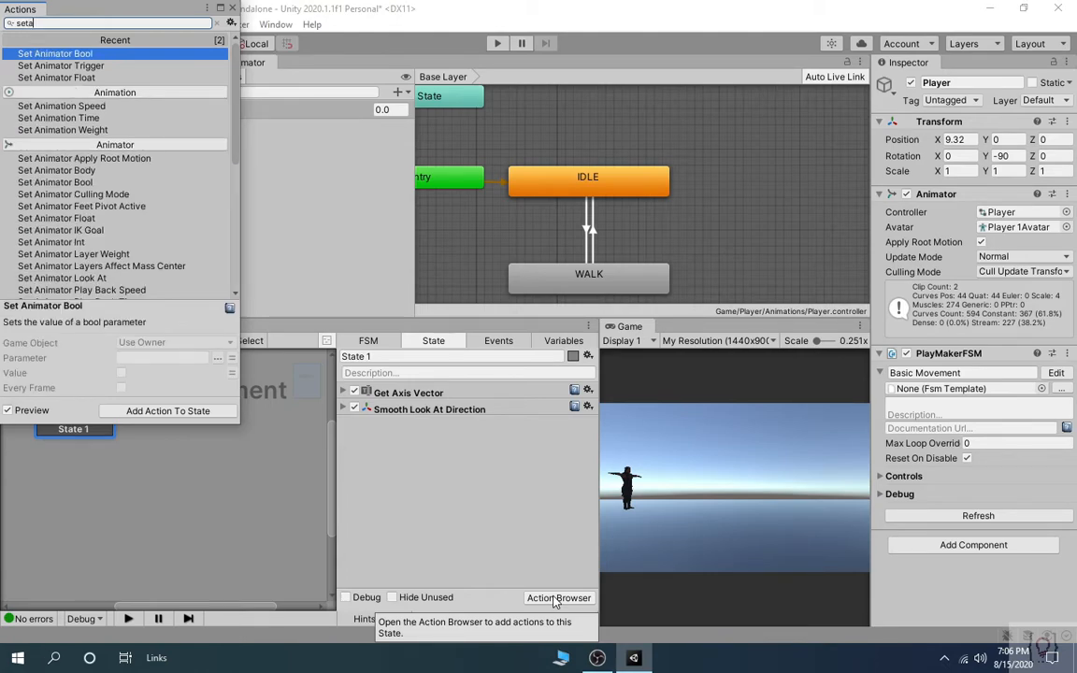
key(Down)
key(Down)
key(Return)
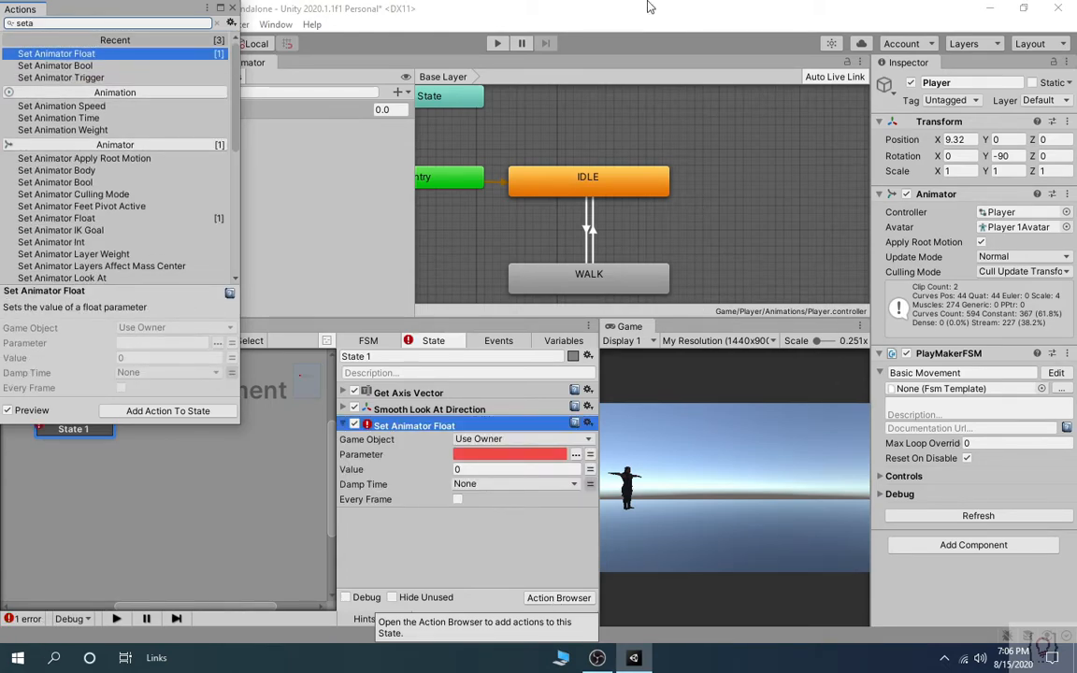
click(232, 8)
Set the Set Animator Float action's Parameter to MAG and its Value to the MAG variable, updated every frame.
click(575, 455)
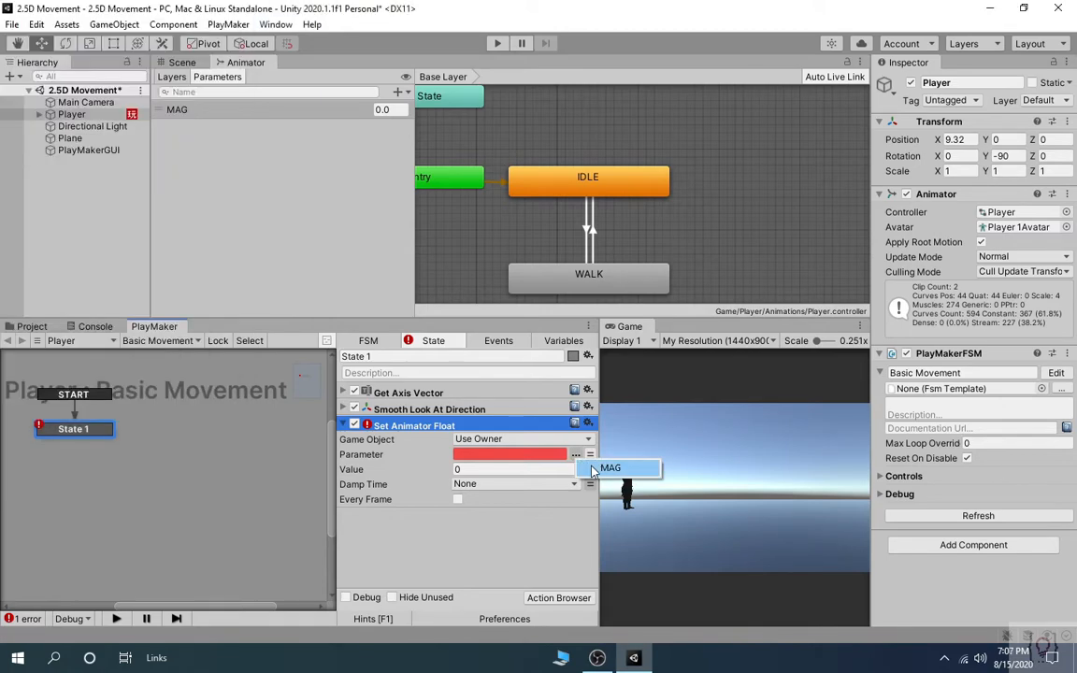
click(589, 470)
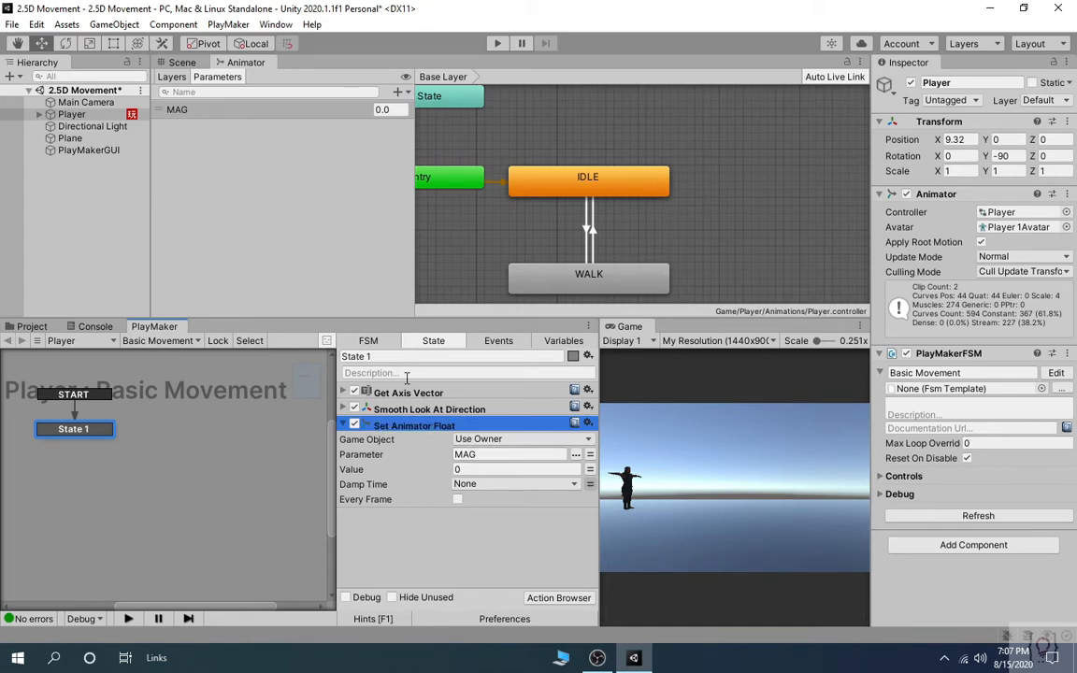
click(589, 470)
click(561, 468)
click(486, 501)
click(457, 499)
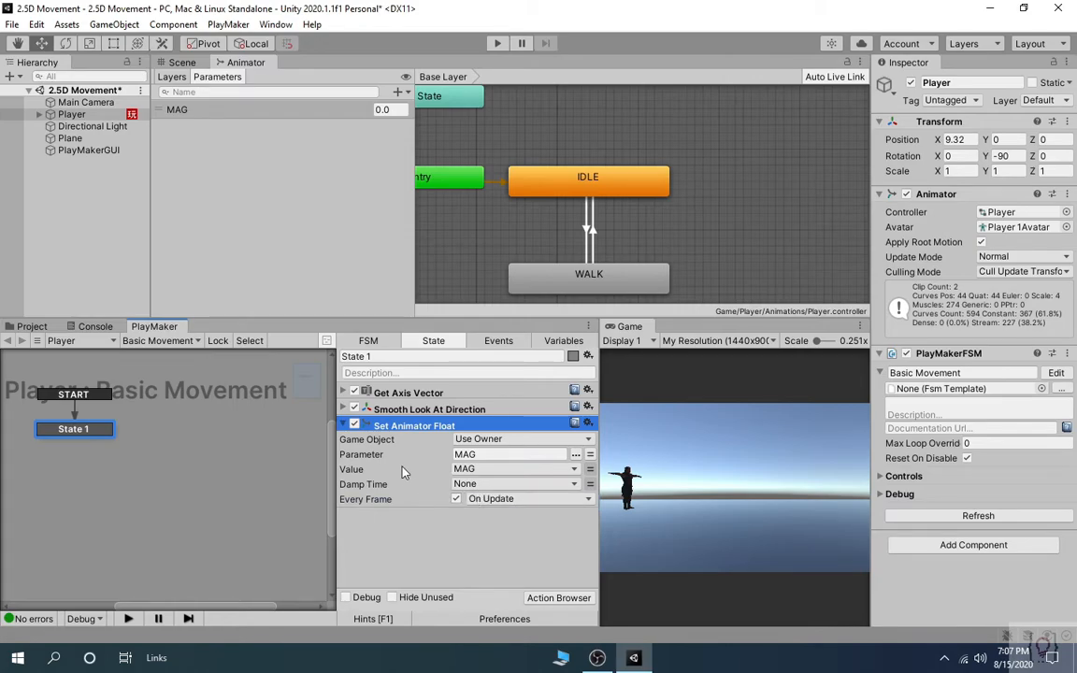
click(343, 425)
Play-test the Player walking in both directions, and stop the playback.
click(496, 43)
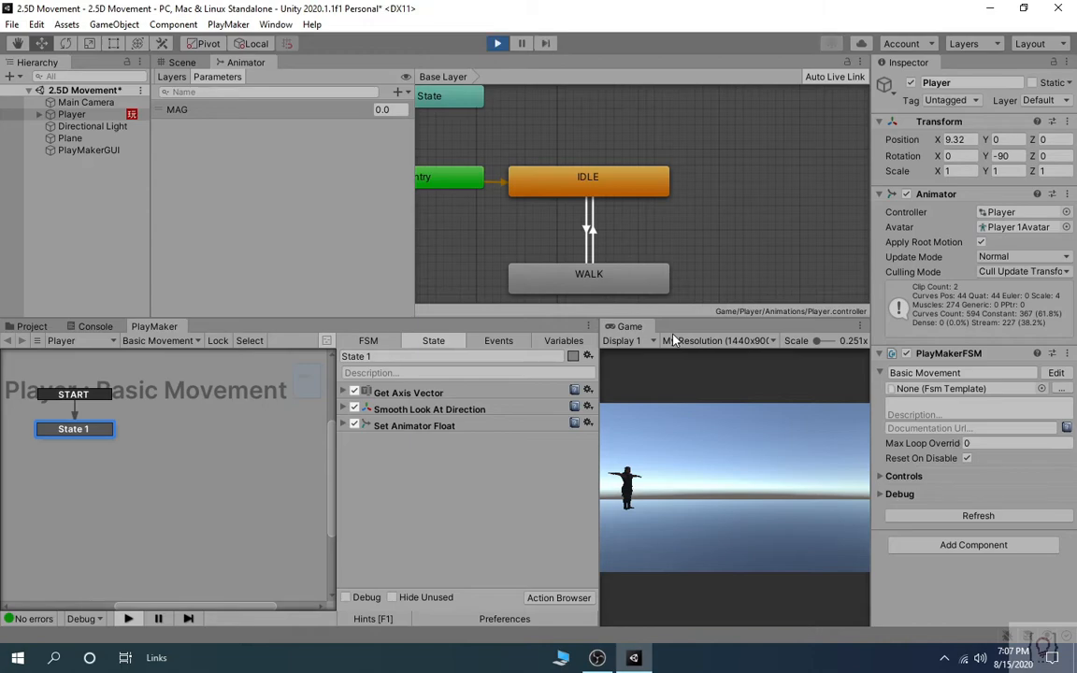
key(d)
key(a)
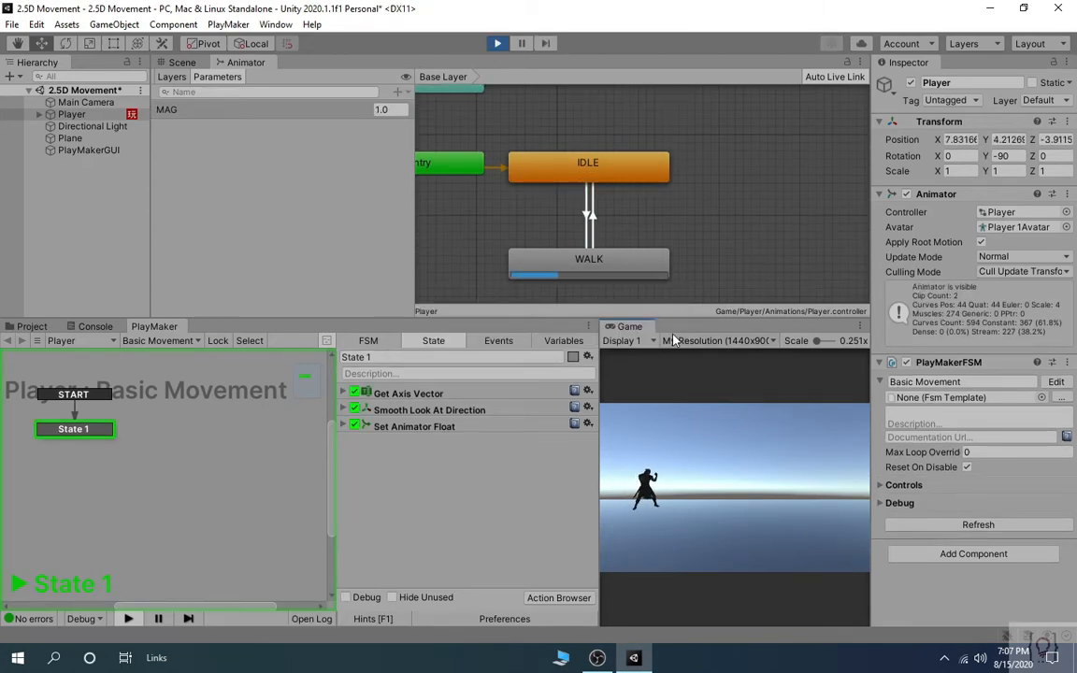
key(d)
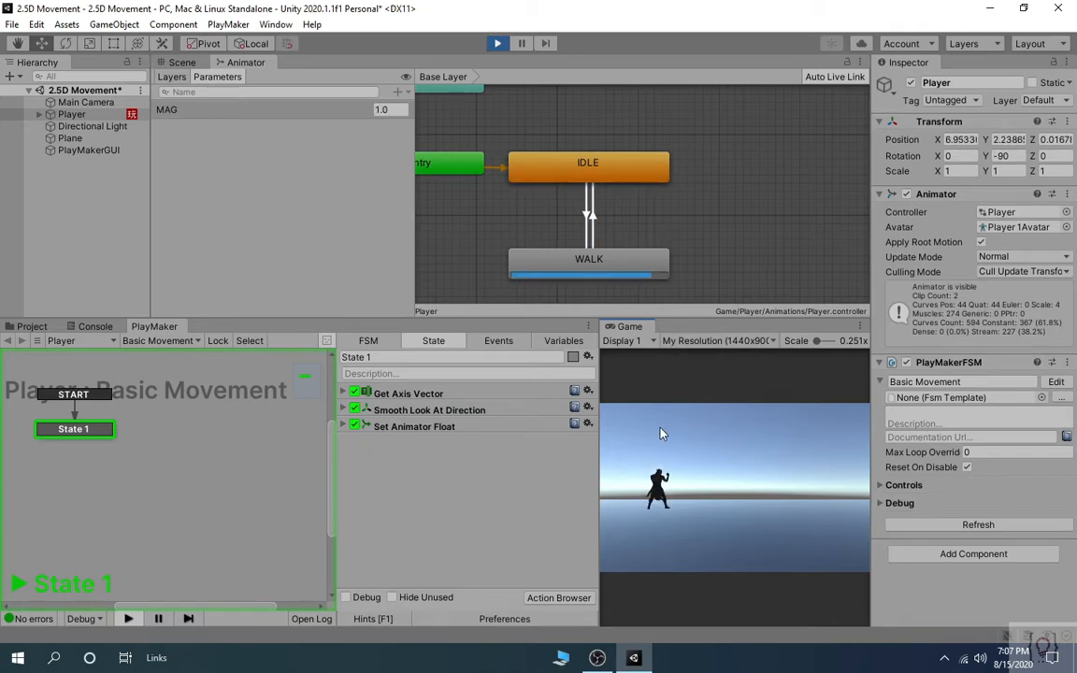
click(495, 44)
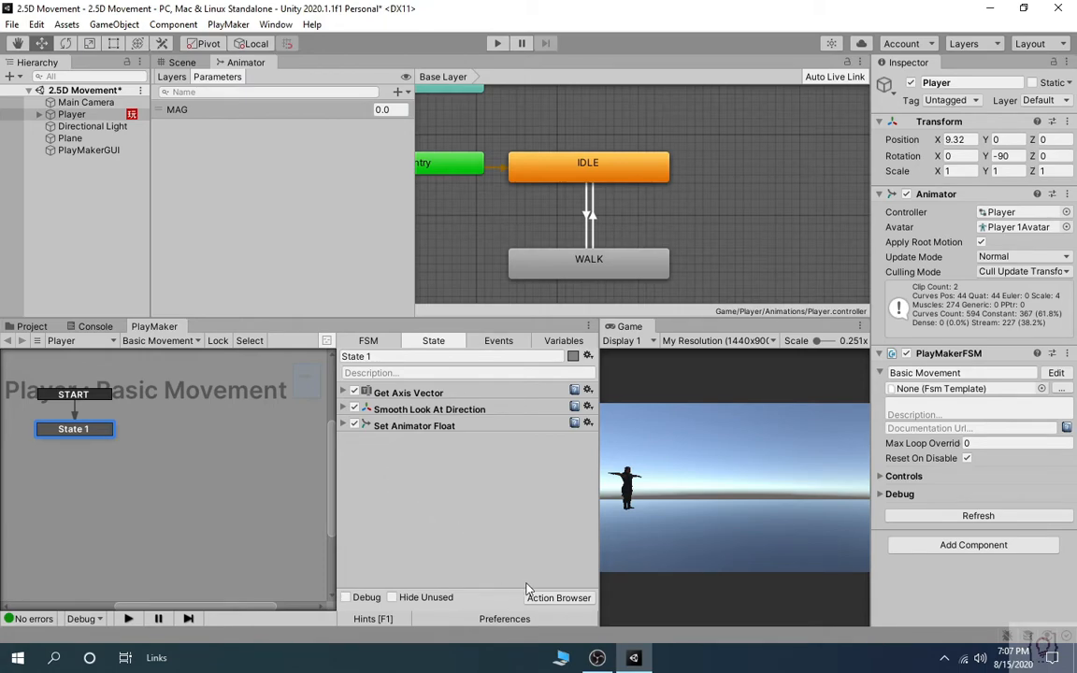
Add the RUN animation from the Player's Animations folder to the Animator graph as a new state near WALK.
scroll(693, 280, down, 5)
middle_drag(692, 274, 628, 236)
scroll(627, 236, up, 5)
scroll(651, 241, down, 1)
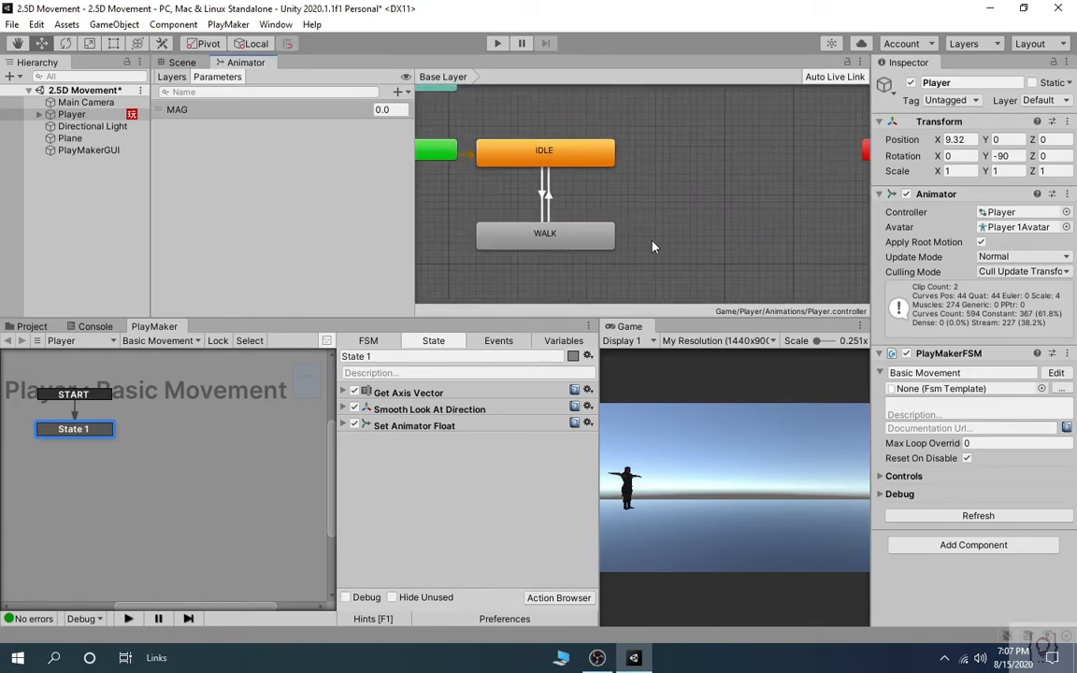
click(13, 328)
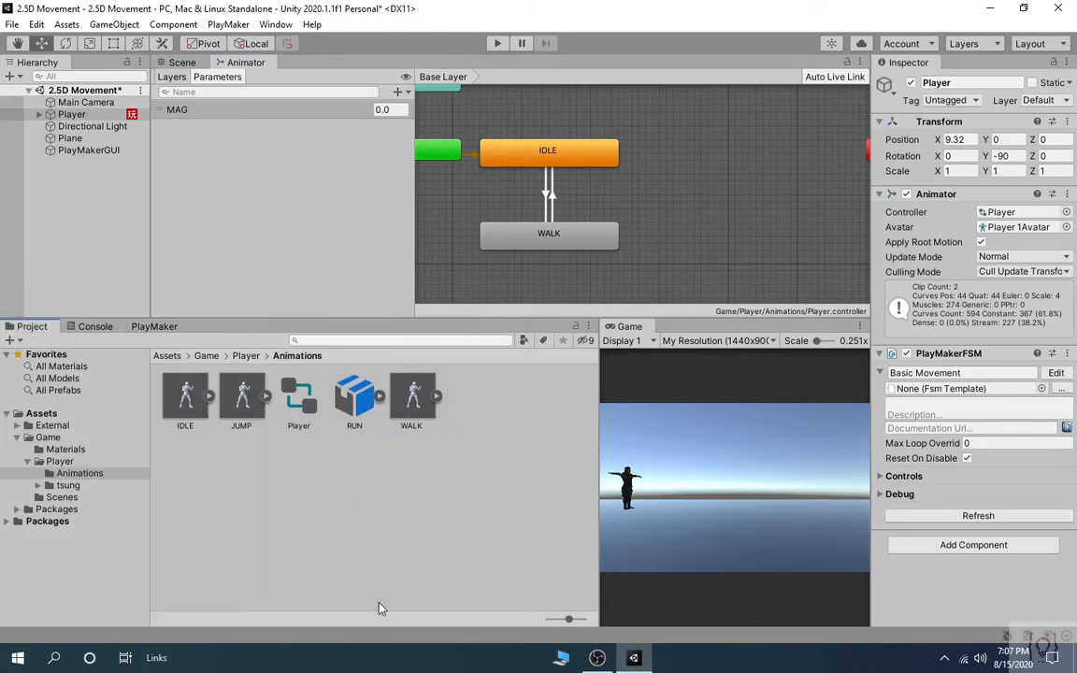
drag(720, 205, 691, 192)
Create transitions in both directions between WALK and RUN, and align the RUN state level with WALK.
click(585, 244)
right_click(553, 245)
click(607, 250)
click(654, 192)
right_click(699, 204)
click(687, 217)
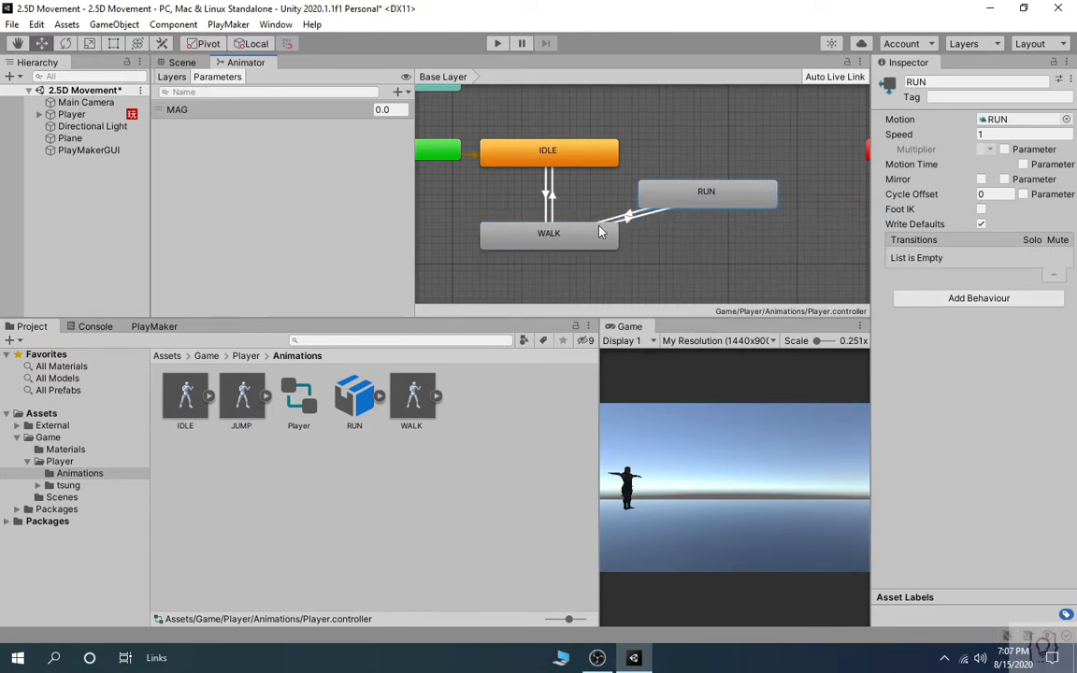
click(580, 240)
drag(731, 191, 759, 234)
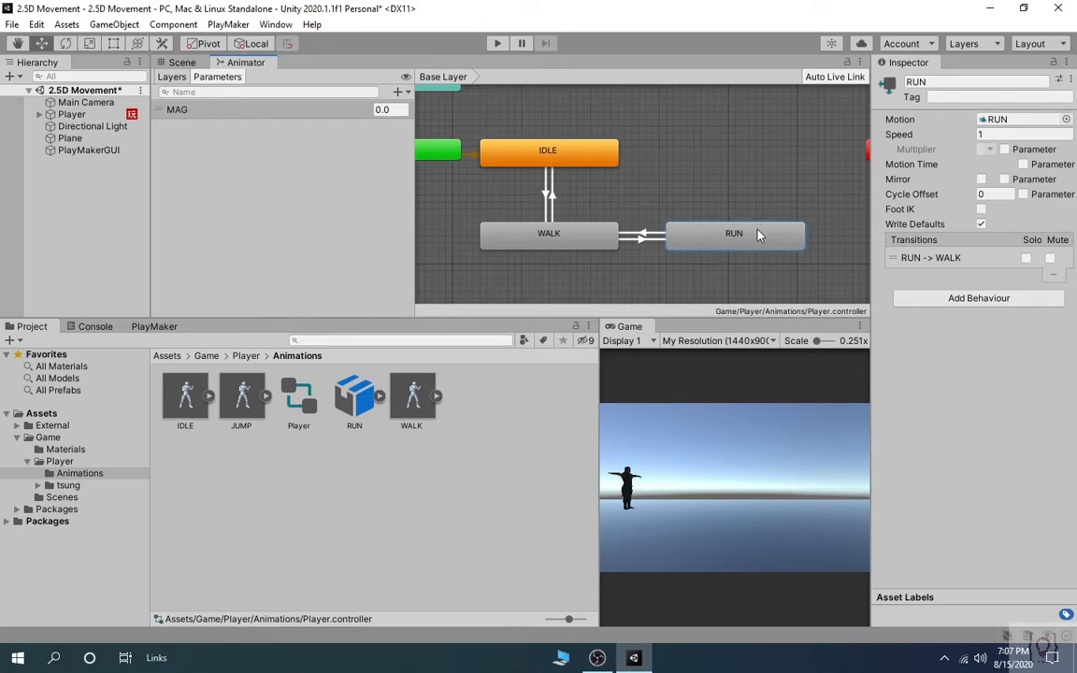
Select the WALK to RUN transition and add a Bool parameter named RUN to the Animator.
click(642, 242)
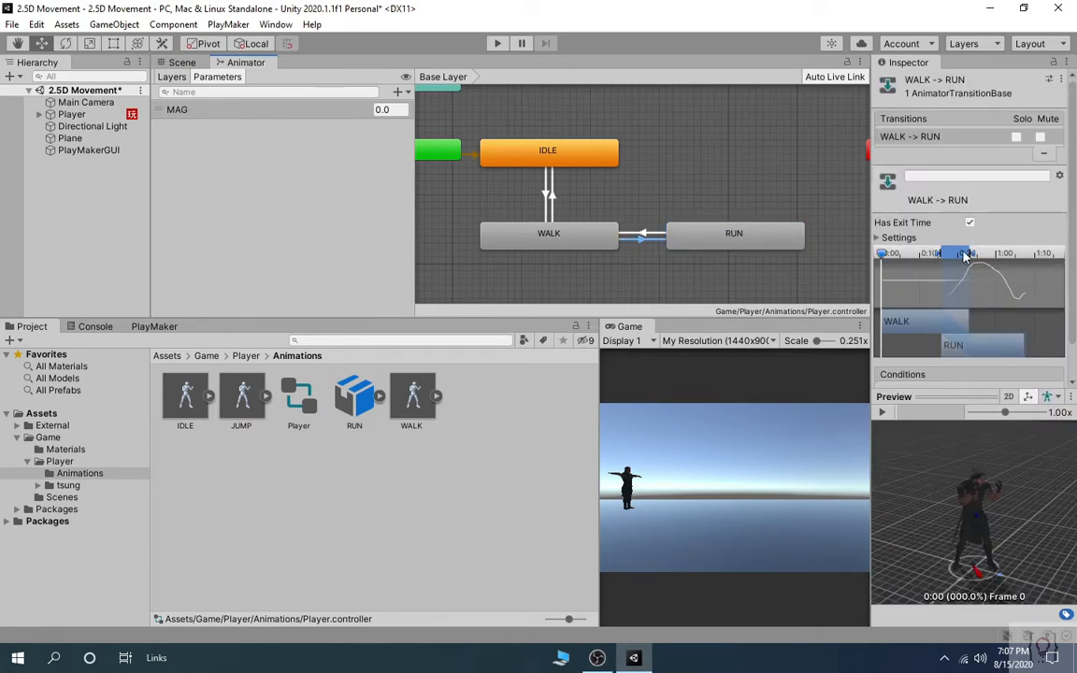
click(397, 92)
click(426, 145)
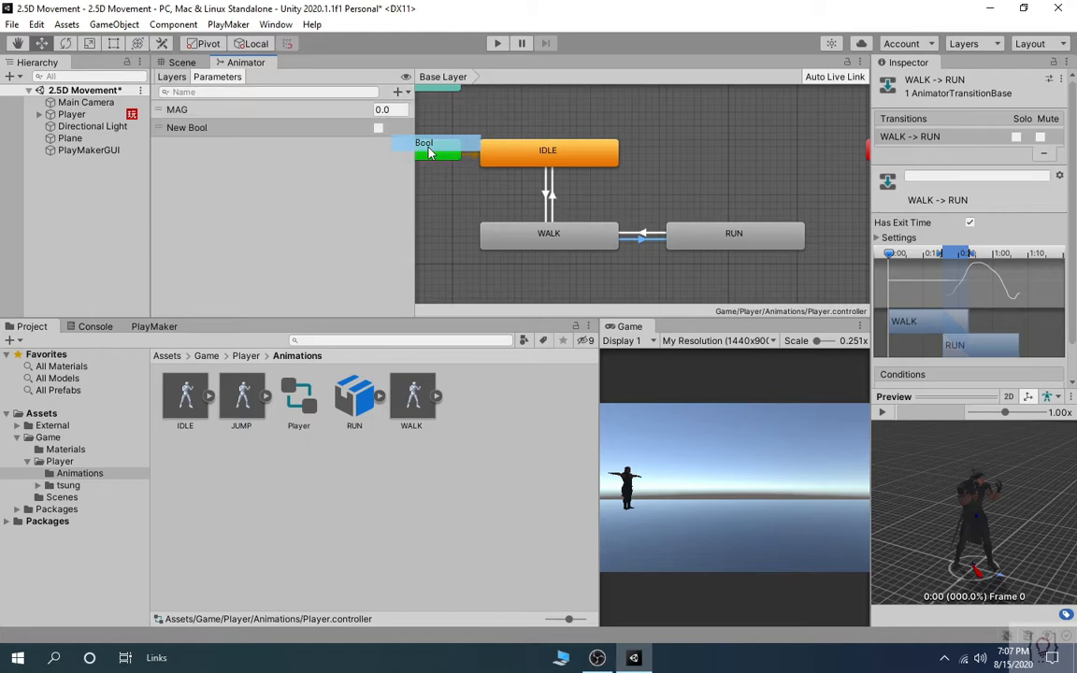
text(R)
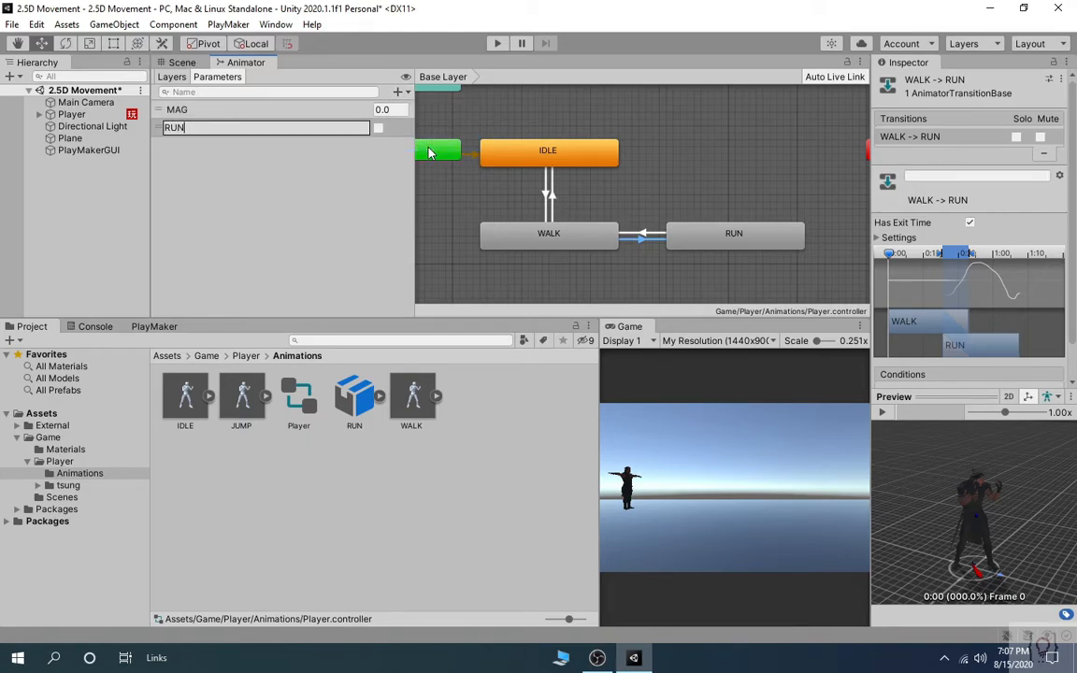
text(UN)
key(Return)
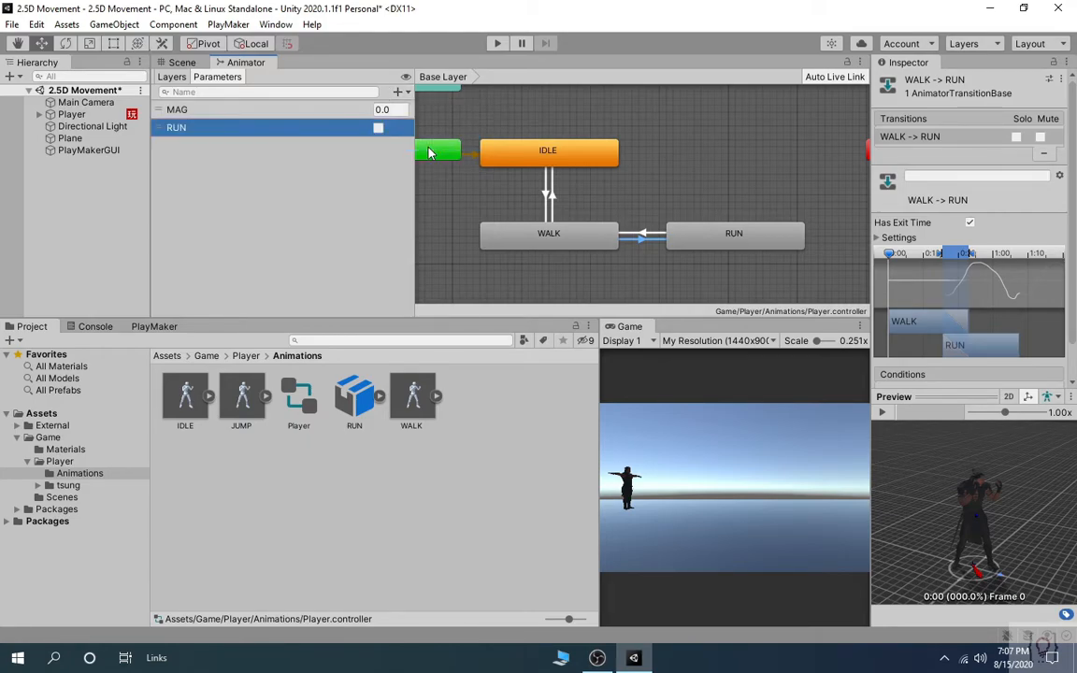
Turn off Has Exit Time on the WALK to RUN transition and add the condition RUN is true.
click(969, 223)
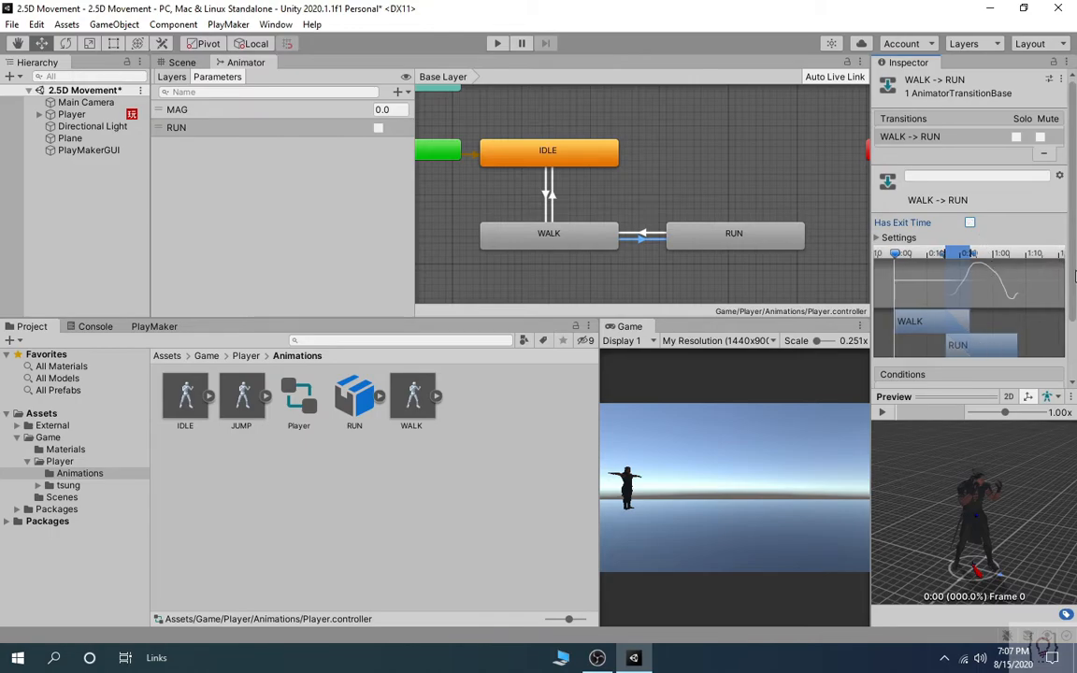
scroll(1067, 335, down, 2)
click(1024, 340)
click(925, 354)
click(910, 414)
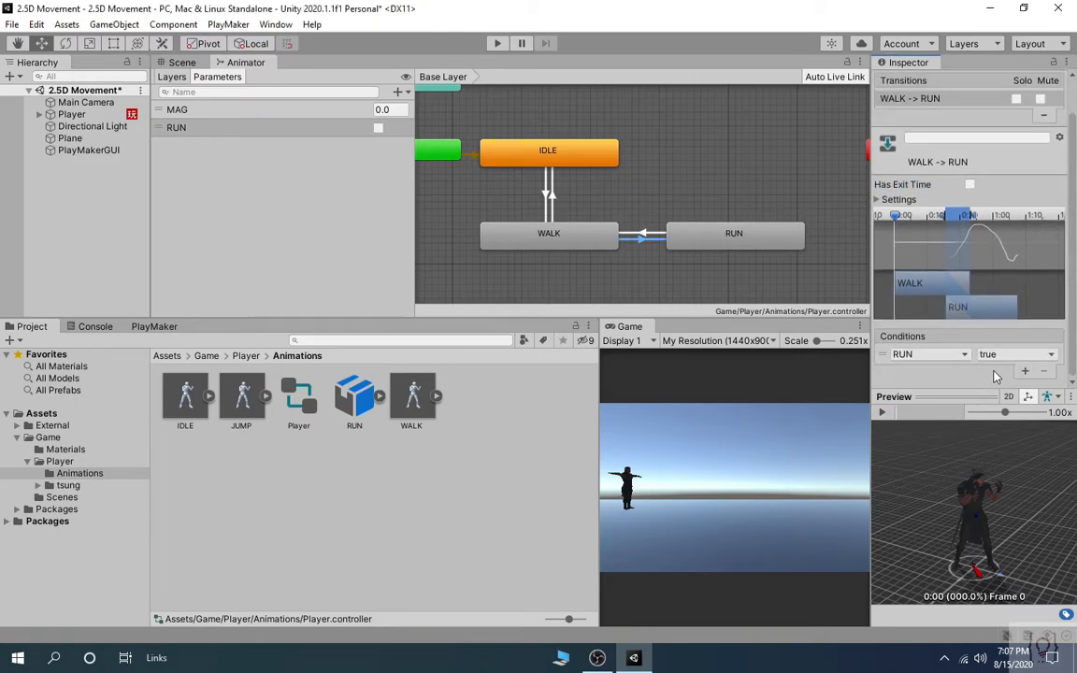
Turn off Has Exit Time on the RUN to WALK transition and add the condition RUN is false.
click(644, 233)
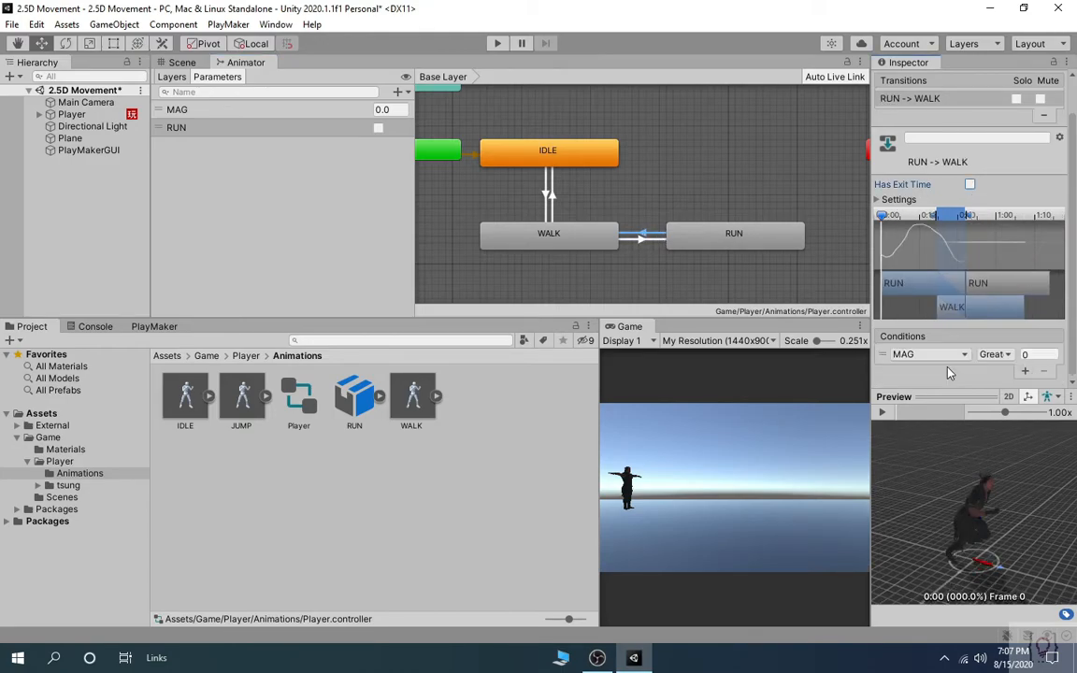
click(930, 354)
click(911, 385)
click(1005, 355)
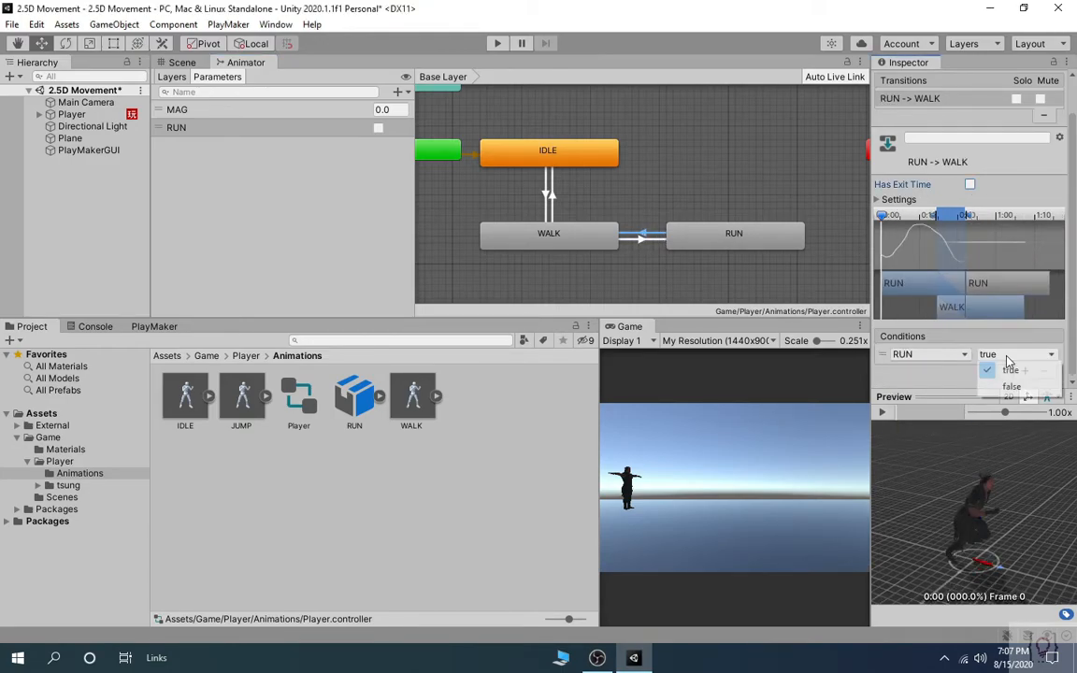
click(1007, 386)
Enlarge the preview of the RUN to WALK transition, play its animation, and shrink the preview again.
drag(953, 395, 944, 183)
click(881, 199)
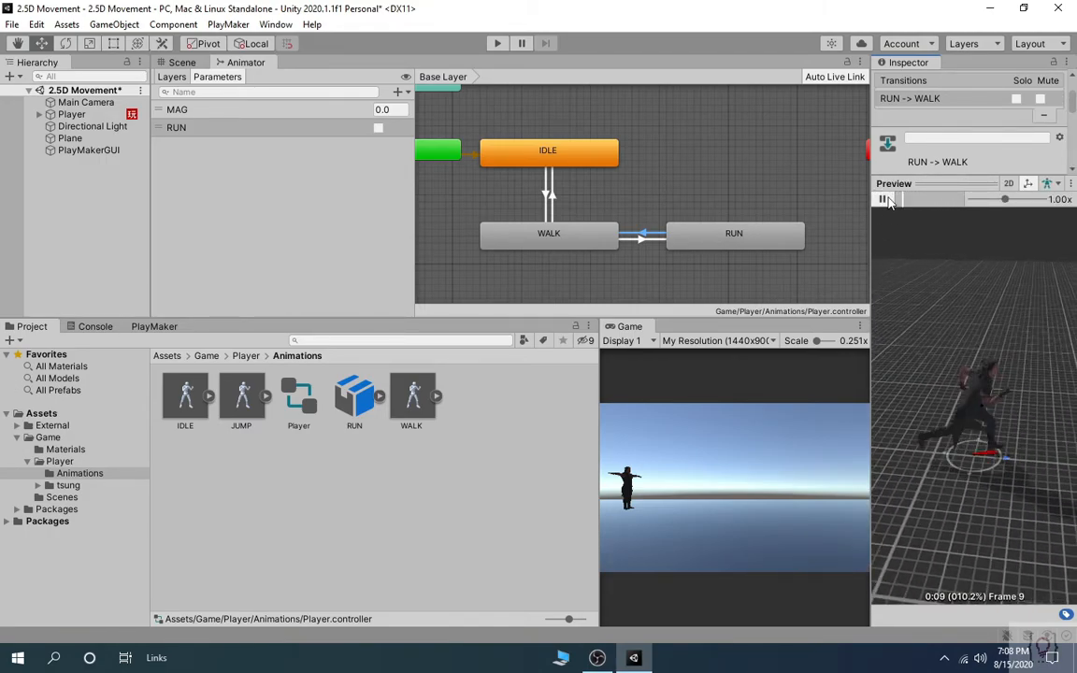
drag(912, 184, 906, 423)
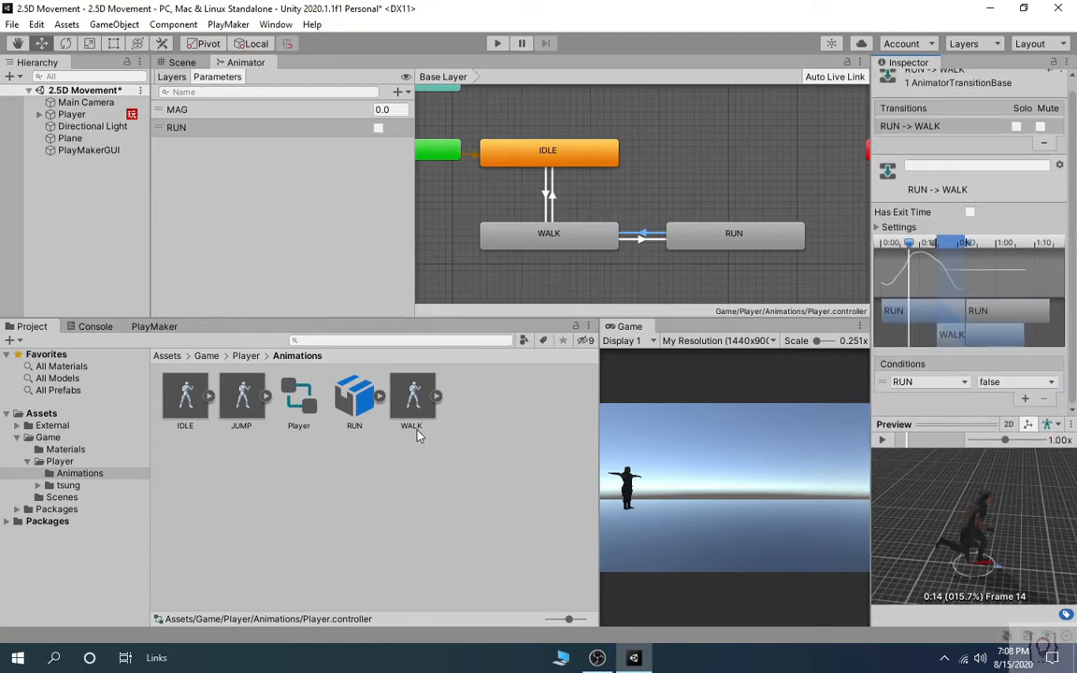
scroll(499, 202, down, 3)
scroll(507, 201, up, 4)
mouse_move(491, 198)
middle_down()
mouse_move(451, 184)
mouse_move(480, 185)
middle_up()
scroll(633, 217, down, 3)
middle_drag(633, 216, 664, 188)
scroll(652, 203, up, 5)
scroll(655, 202, down, 2)
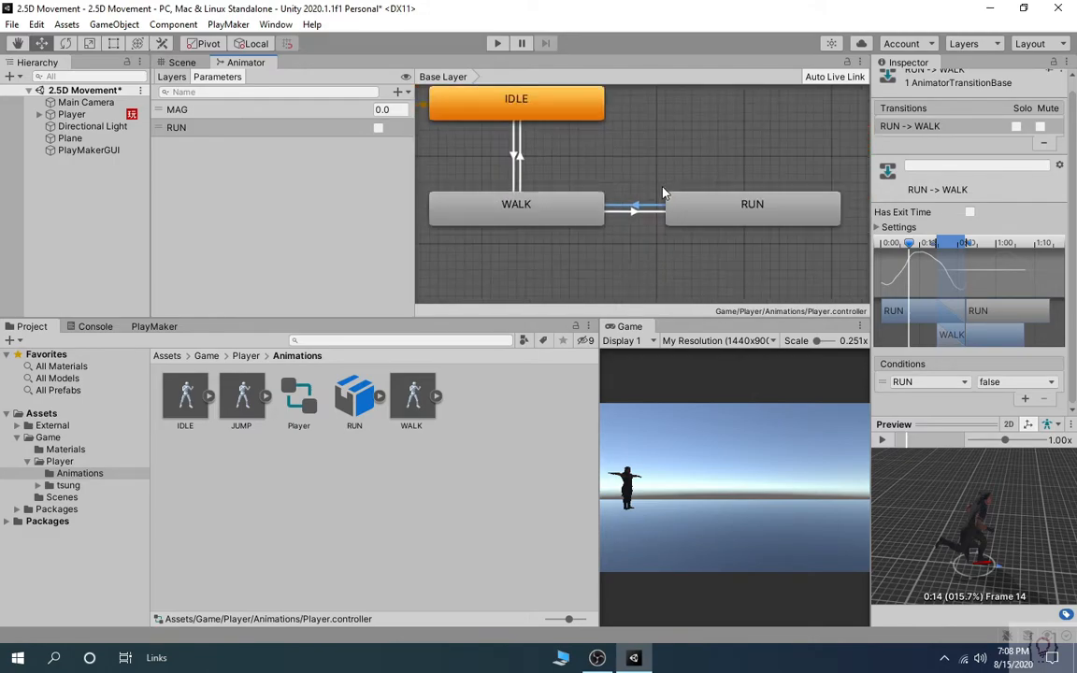
Show the Player's Basic Movement FSM in the PlayMaker editor and open the Action Browser for State 1.
click(149, 327)
click(71, 114)
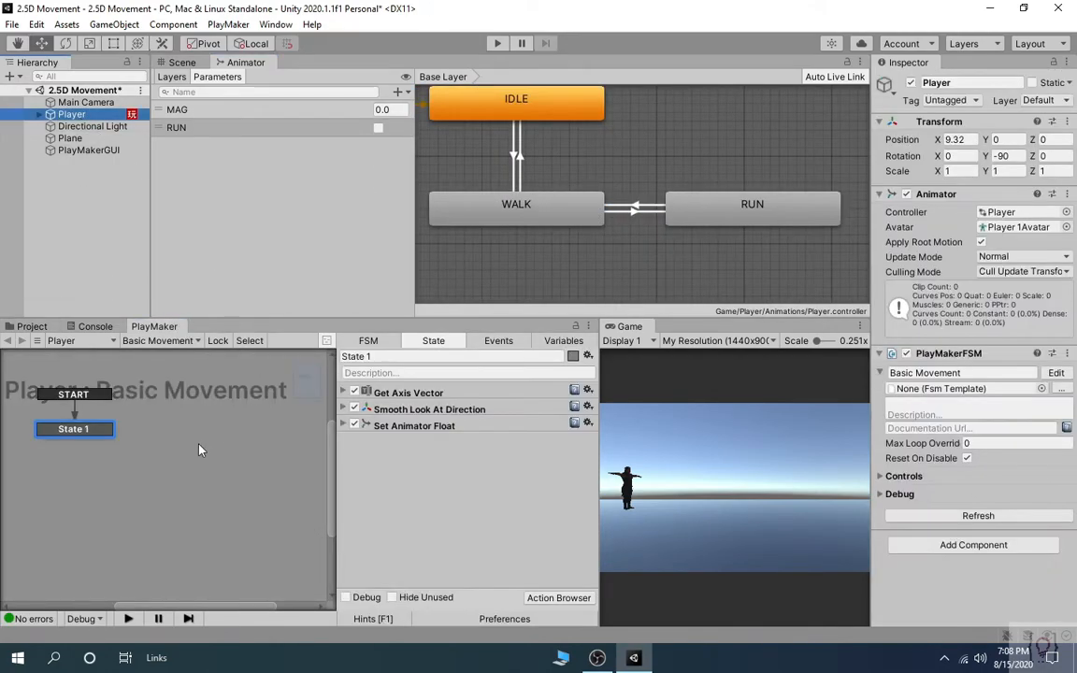
click(551, 598)
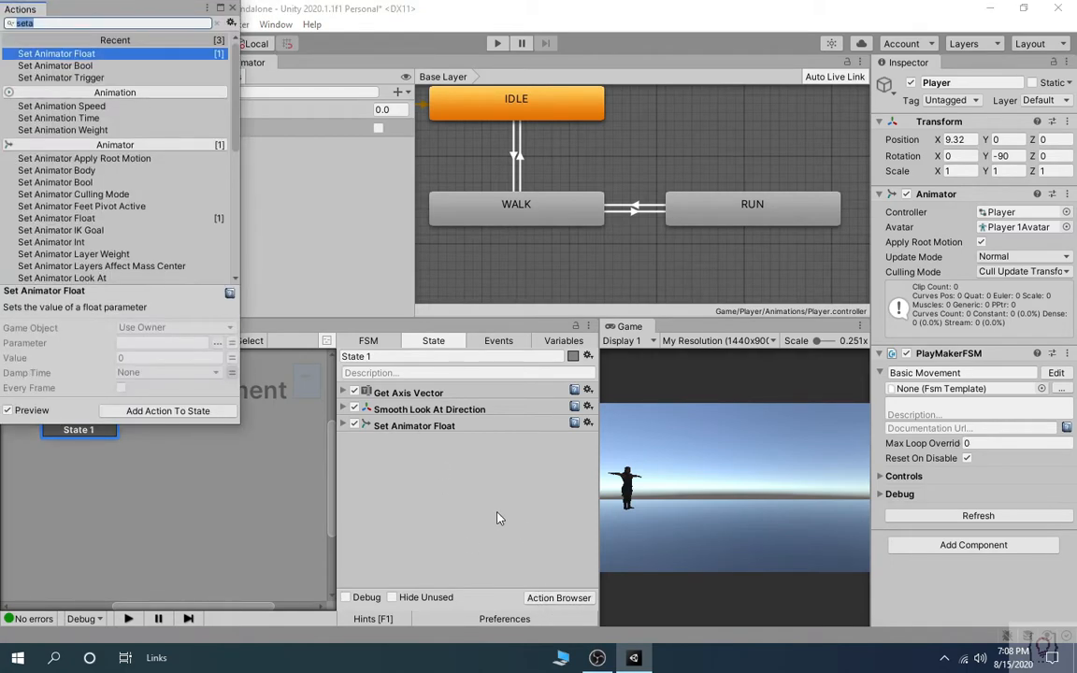
Add a Get Button Down action to State 1 and set its button name to Fire3.
text(get butto )
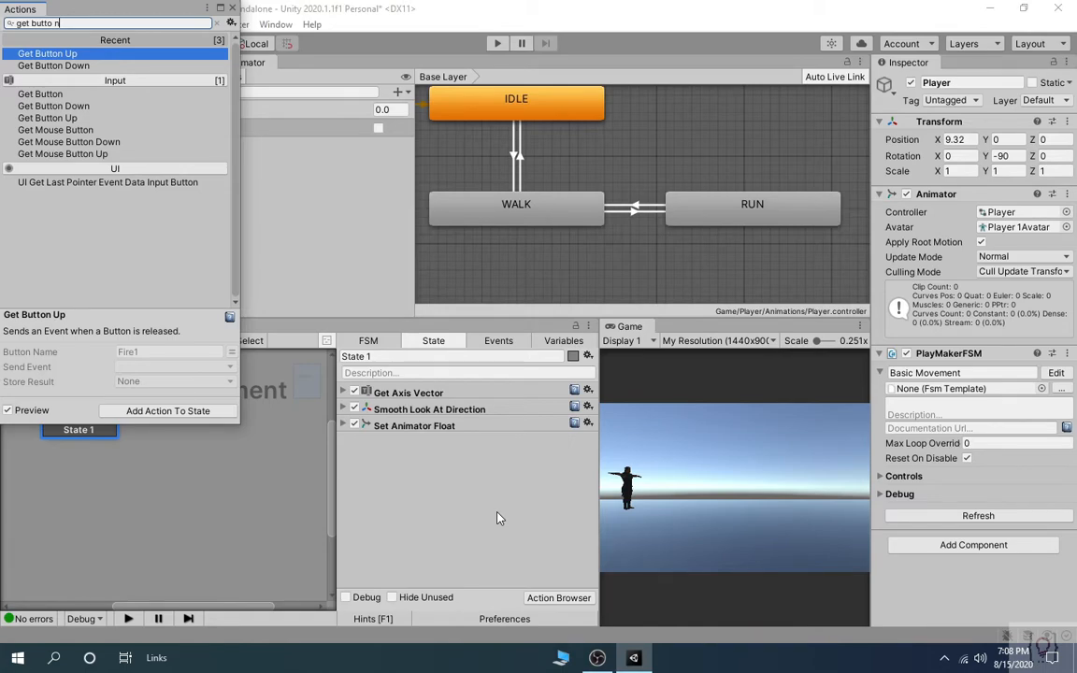
text(n)
key(Down)
key(Return)
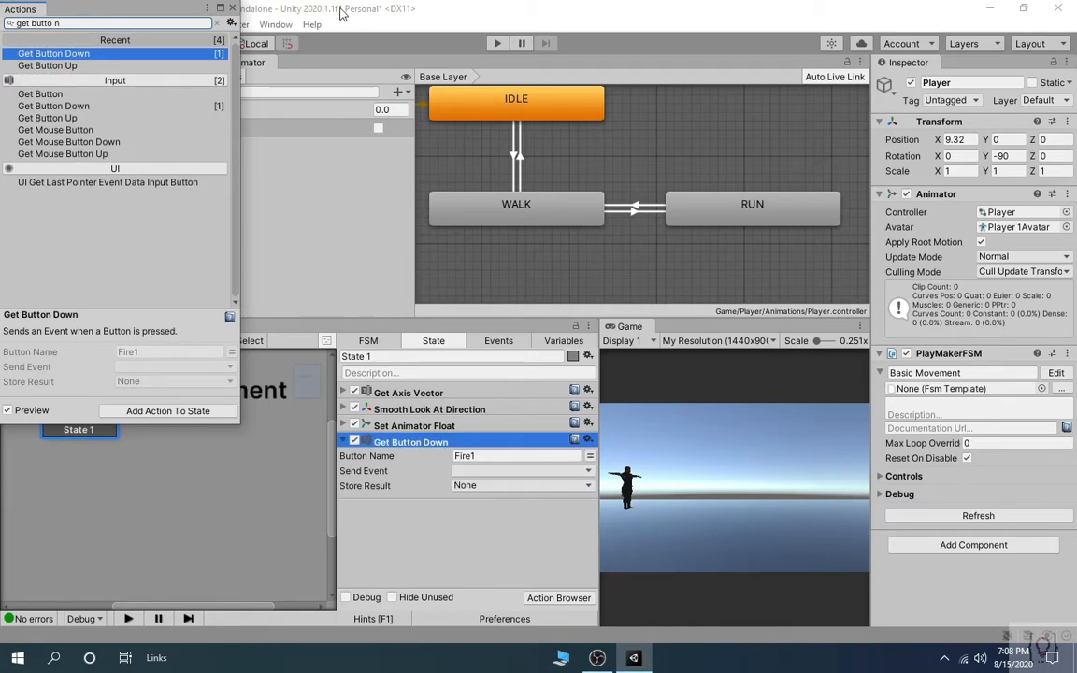
click(233, 8)
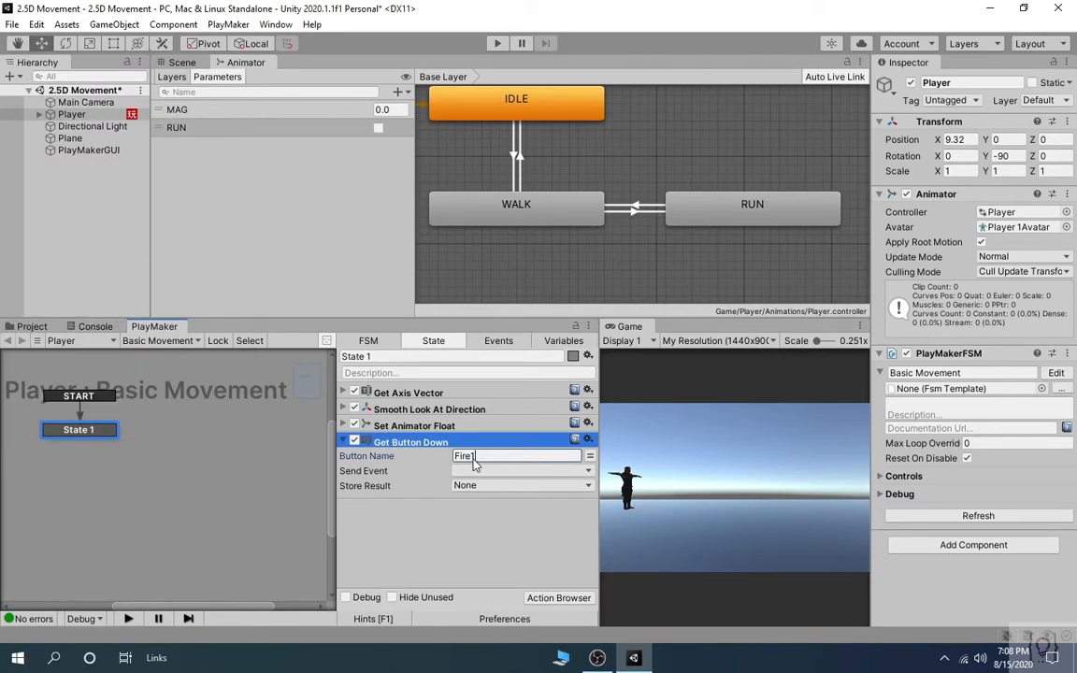
Examine the settings of both Fire3 axes in the project's Input Manager.
click(36, 24)
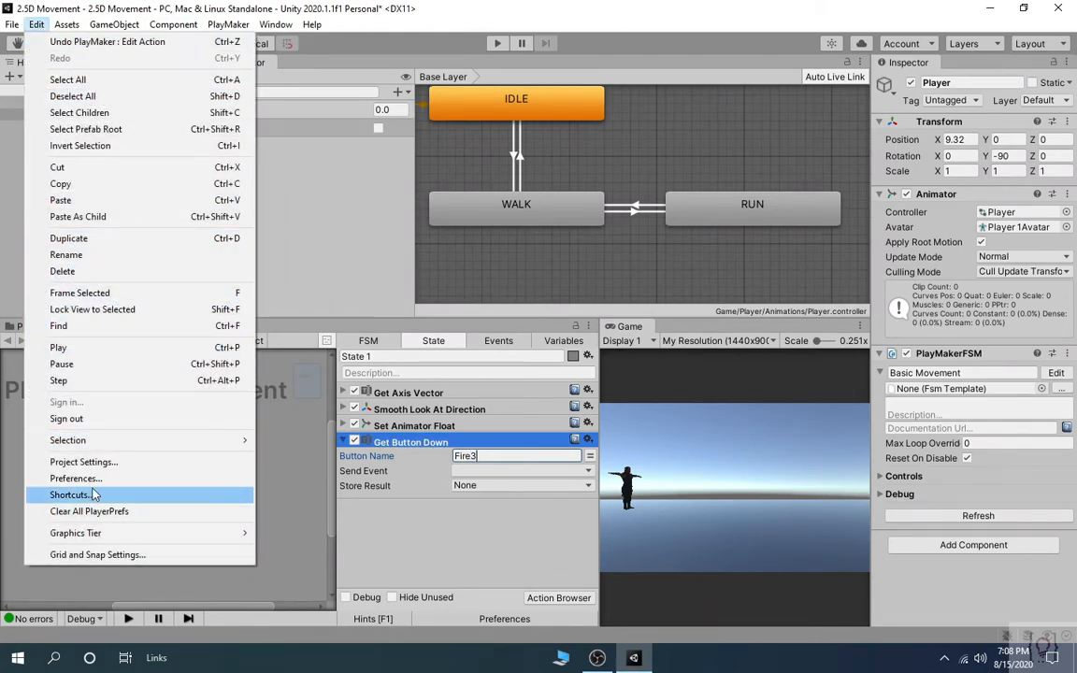
click(84, 462)
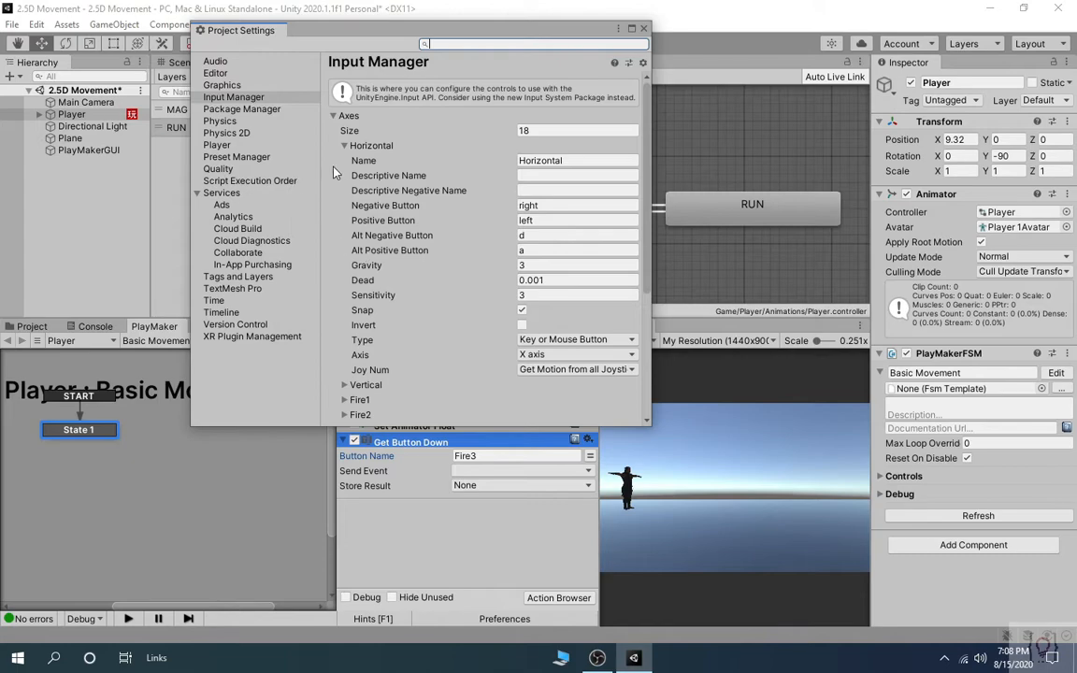
click(351, 149)
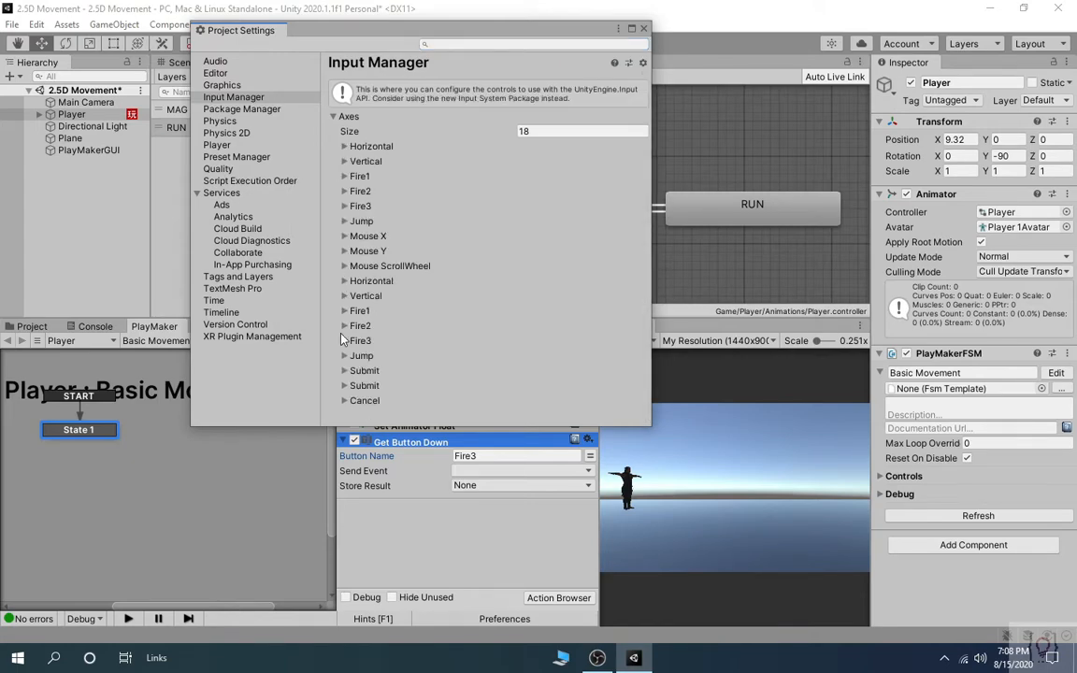
click(343, 340)
scroll(430, 304, down, 2)
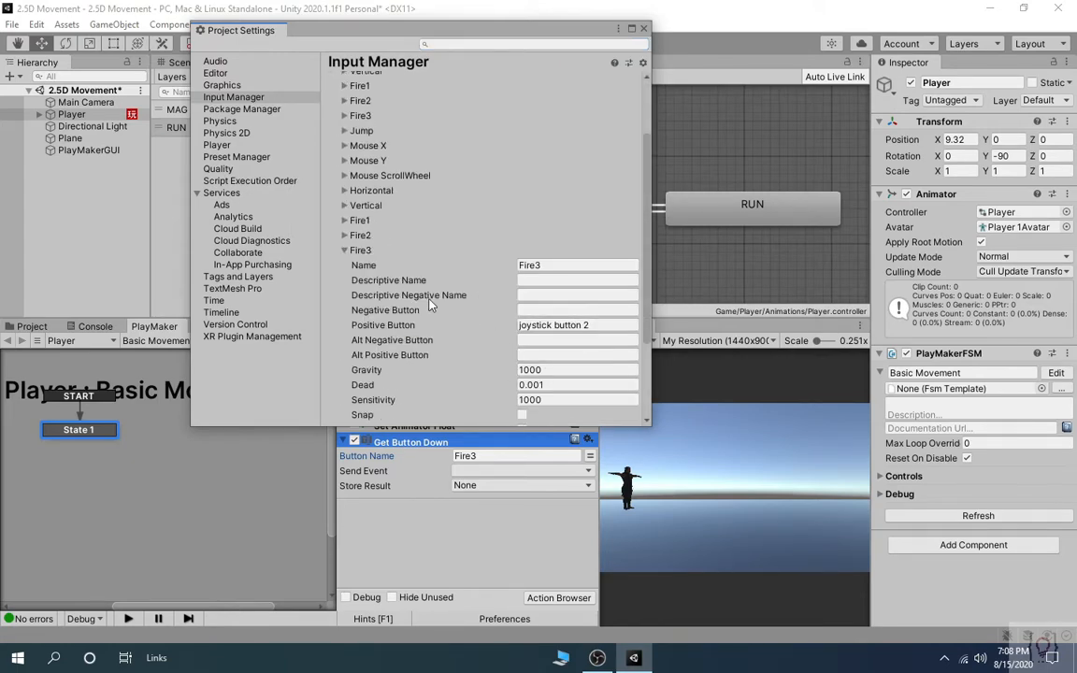
click(360, 250)
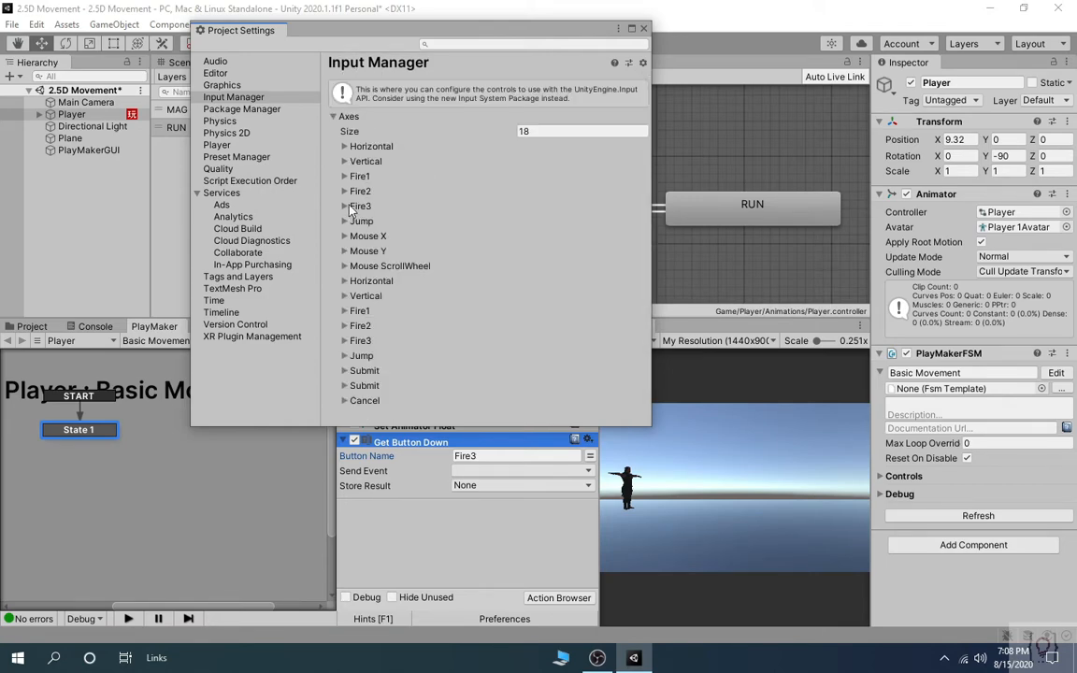
click(357, 206)
scroll(410, 263, down, 2)
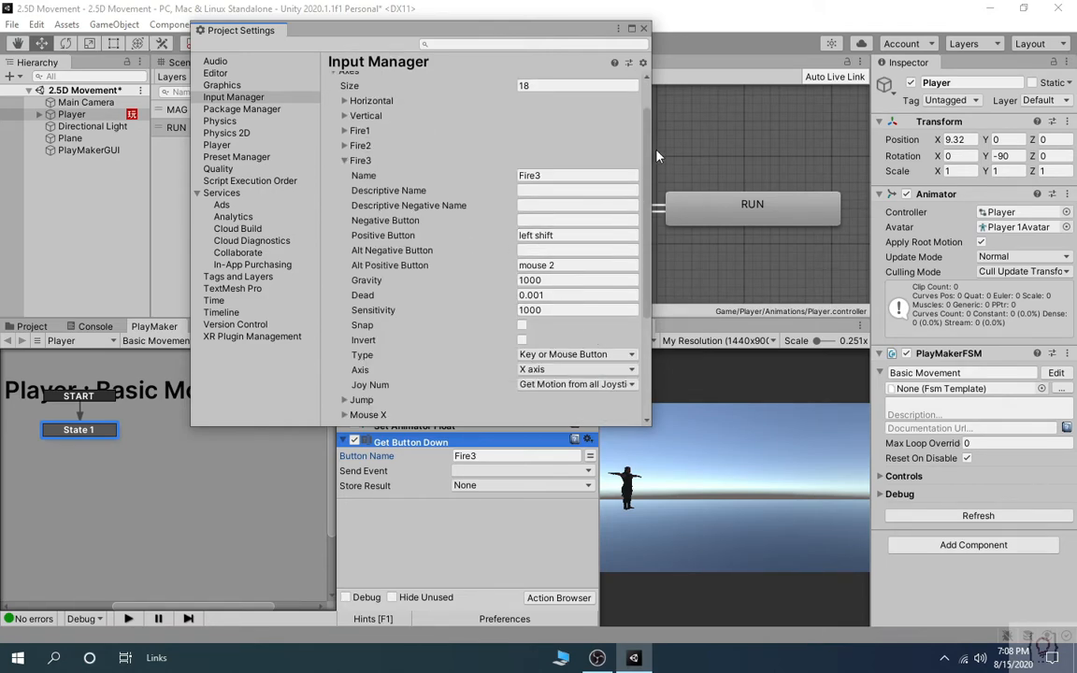
click(643, 29)
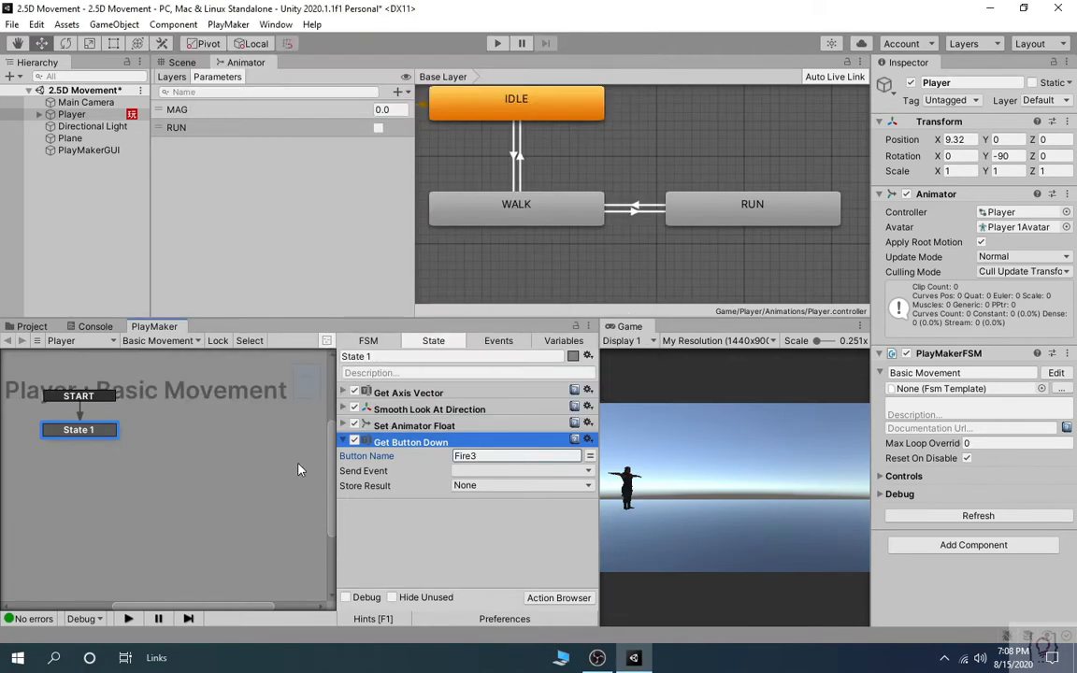
Create a new event named RUN as the event sent by the Get Button Down action.
click(532, 471)
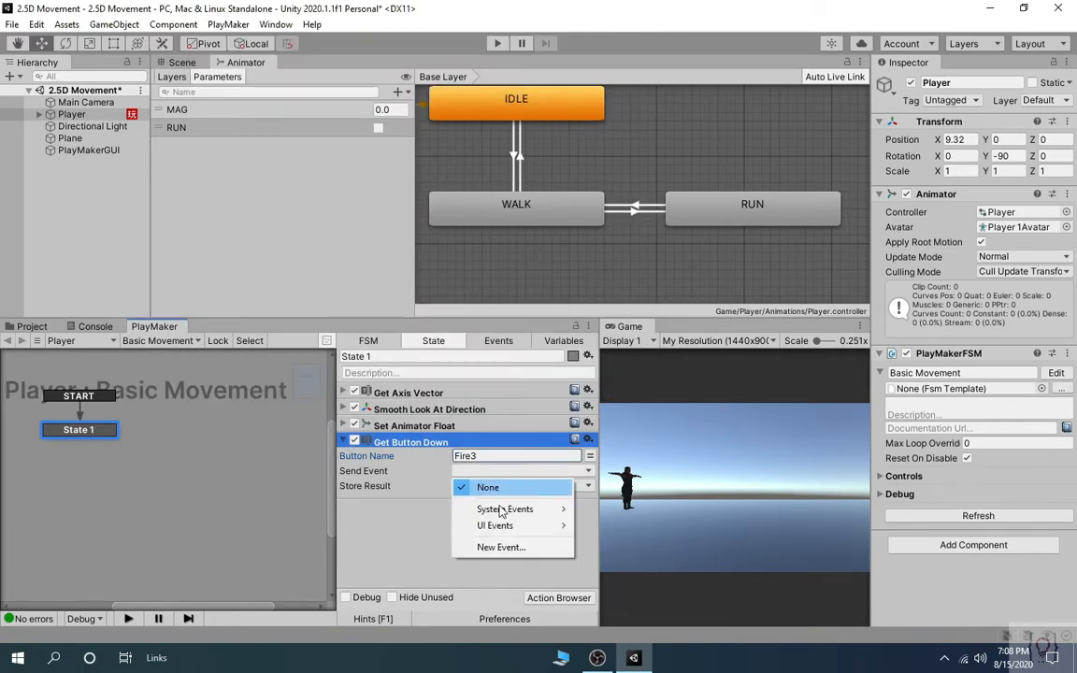
click(534, 550)
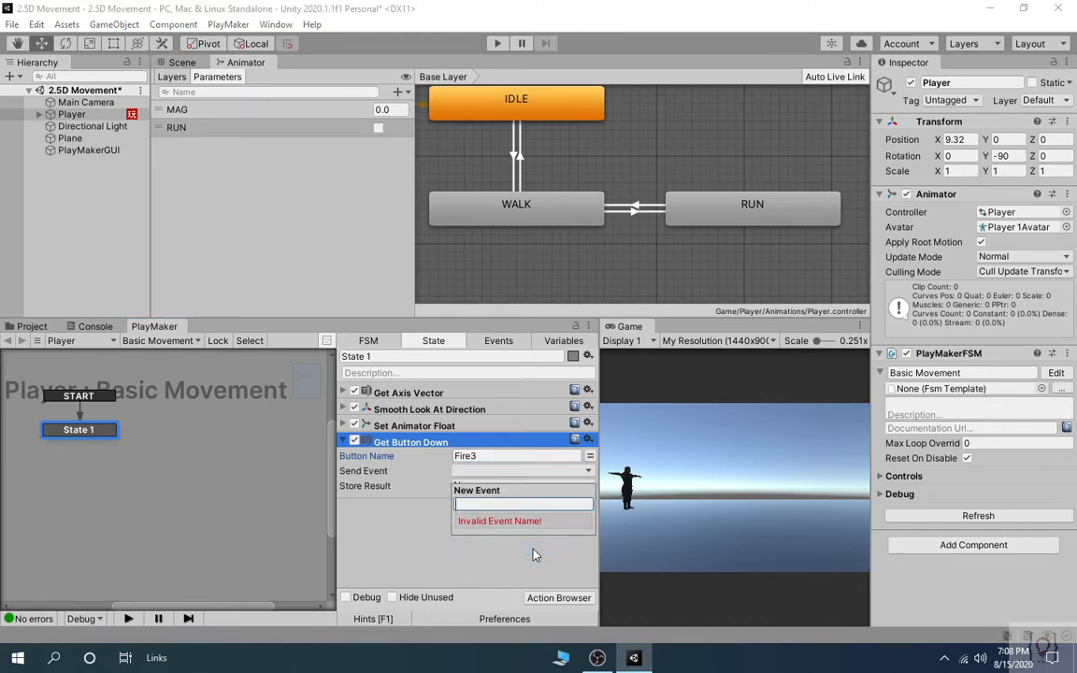
text(RUN)
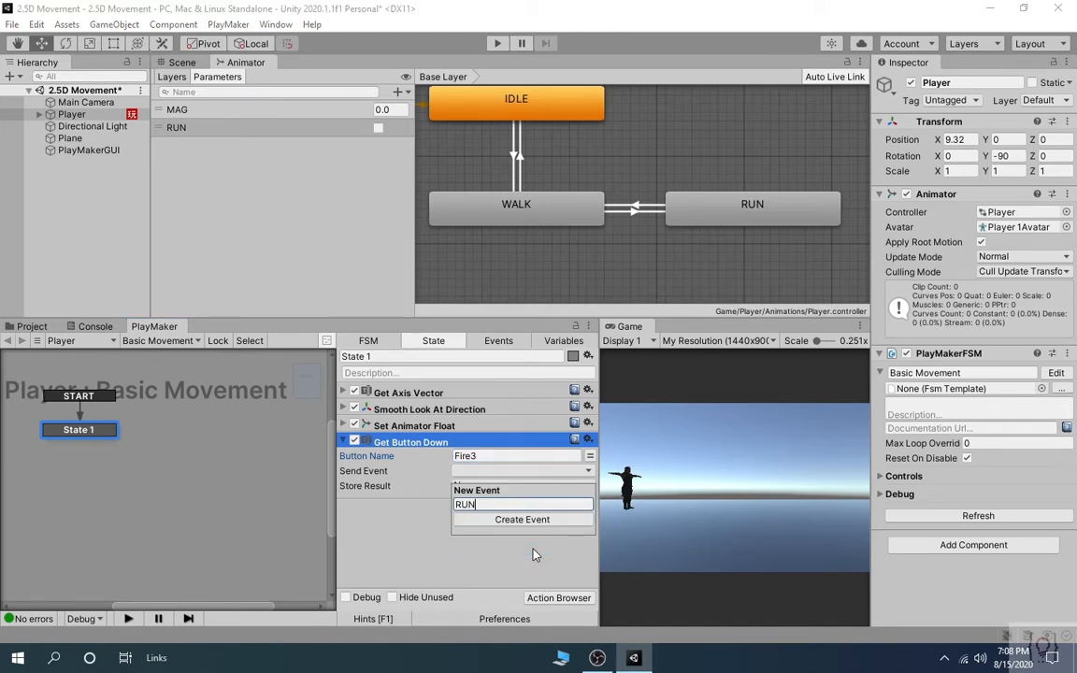
key(Return)
click(458, 503)
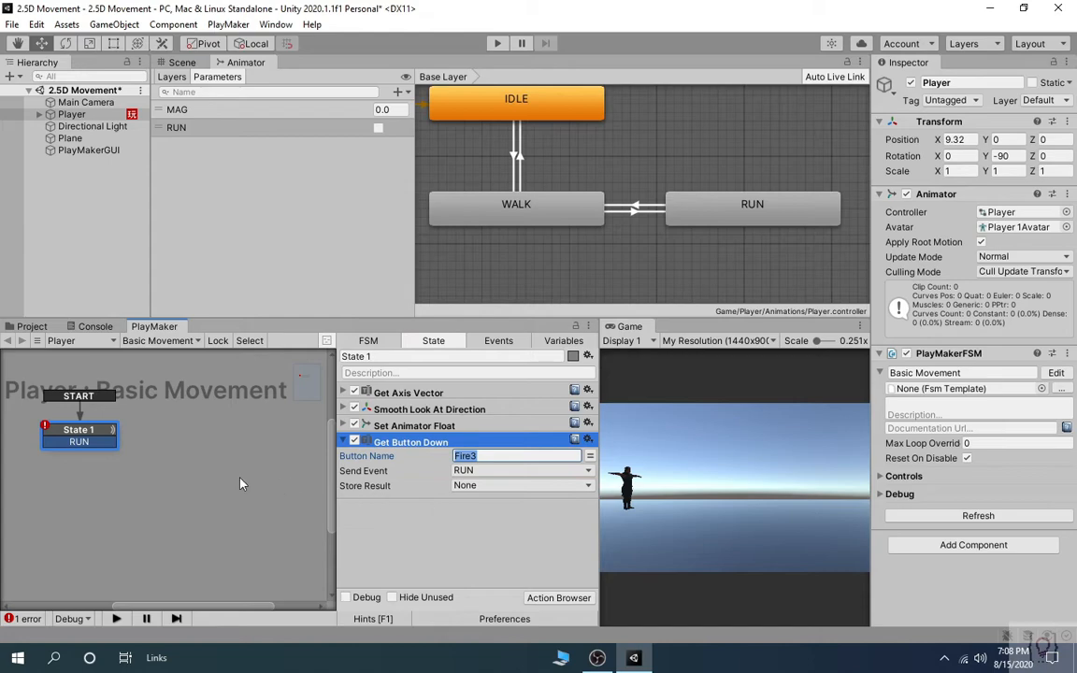
Add a second state beside State 1 and link State 1's RUN transition to it.
ctrl+click(198, 432)
drag(227, 440, 184, 440)
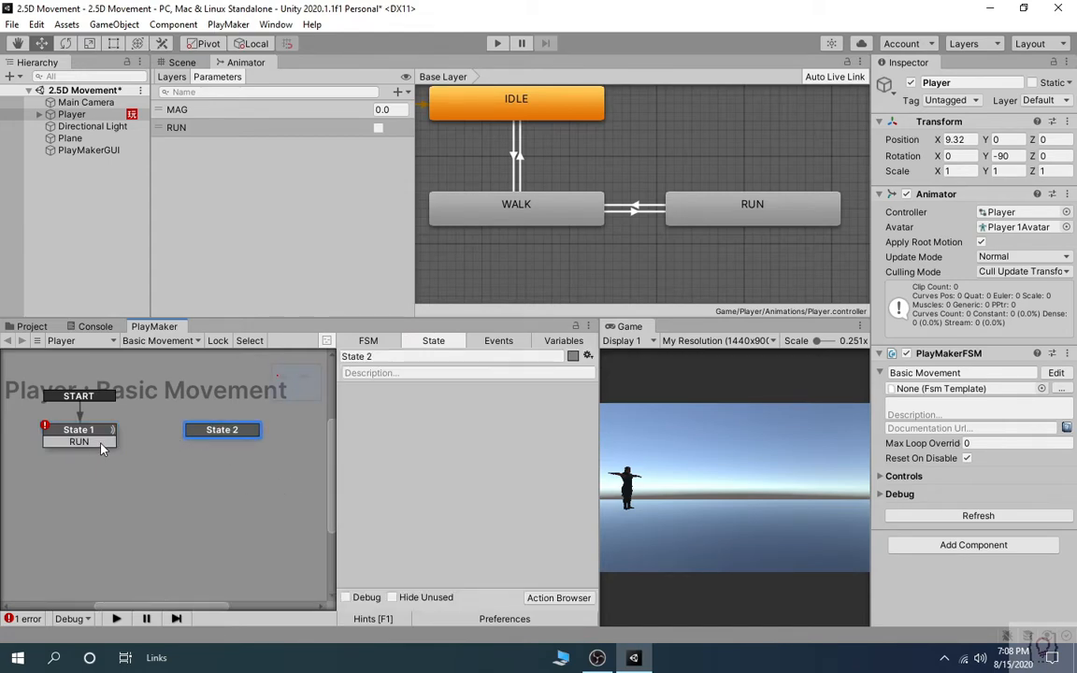
drag(101, 449, 221, 430)
Rename State 1 as IDLE+WALK and State 2 as RUN.
drag(416, 357, 329, 359)
key(BackSpace)
text(IDLE+)
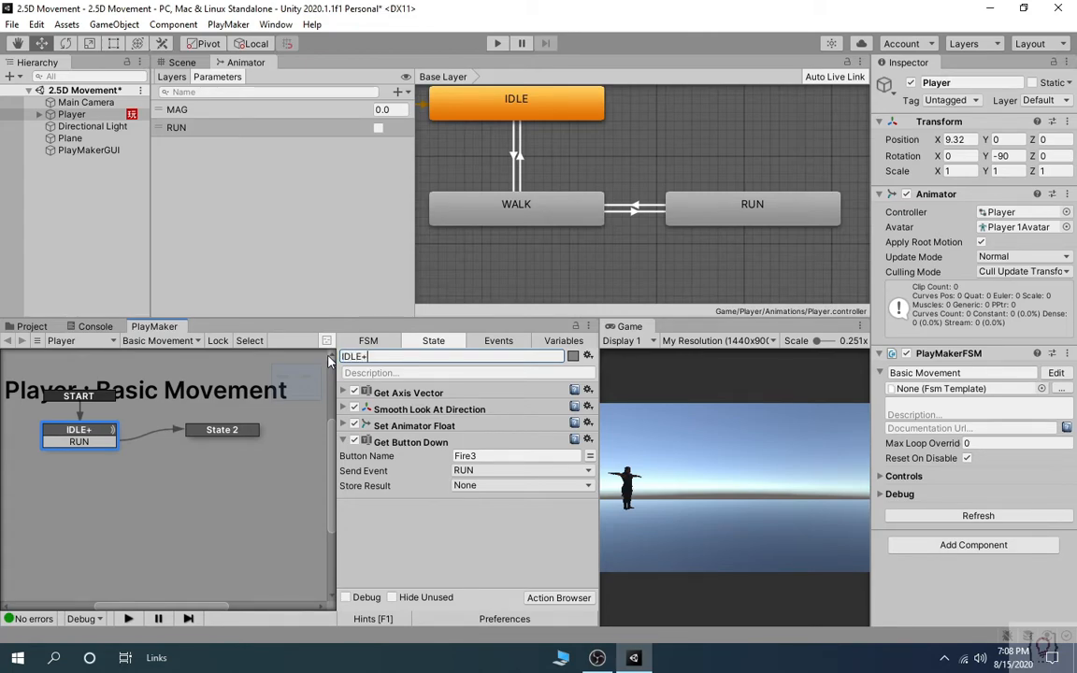
text(WALK)
click(224, 429)
click(418, 357)
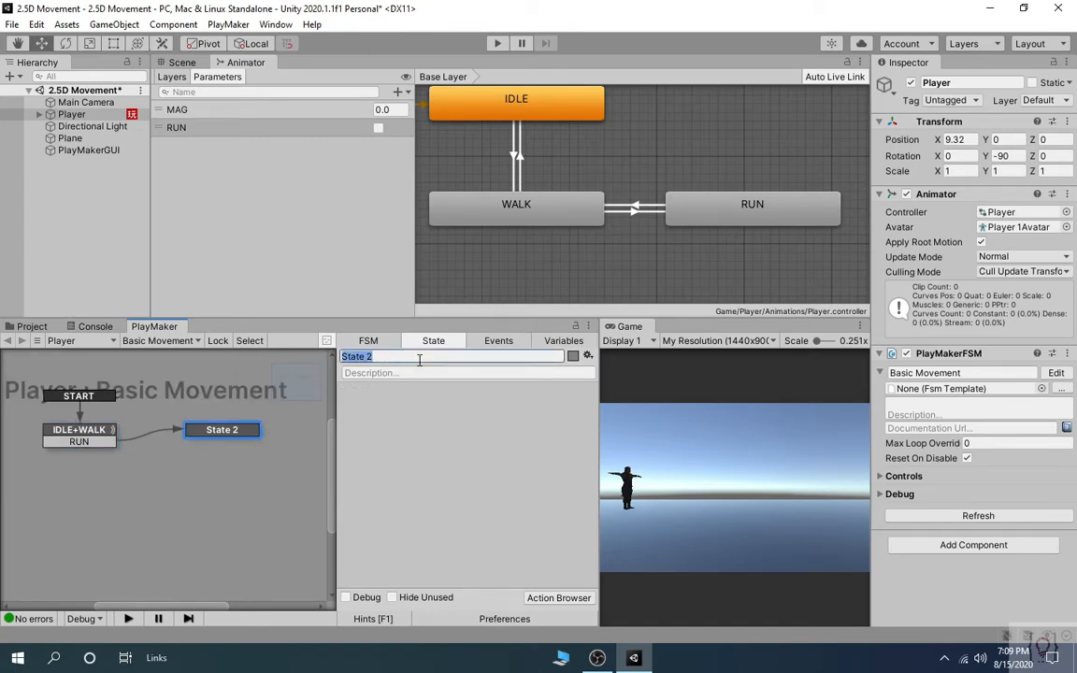
text(RUN)
Copy all the actions of the IDLE+WALK state into the RUN state.
click(111, 435)
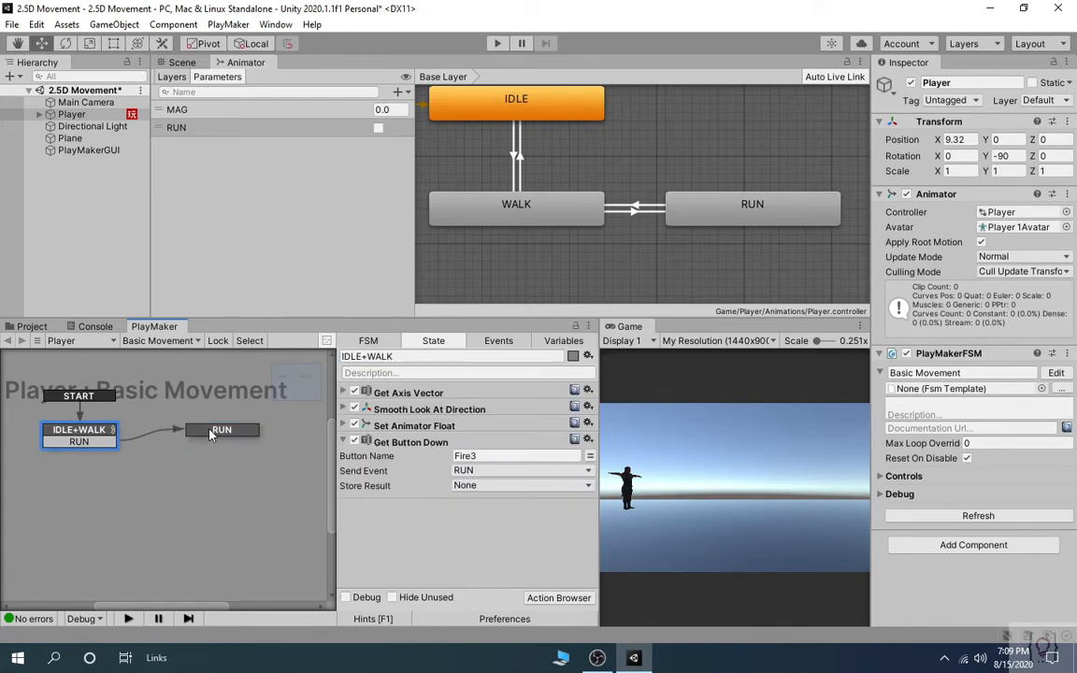
click(222, 433)
click(83, 435)
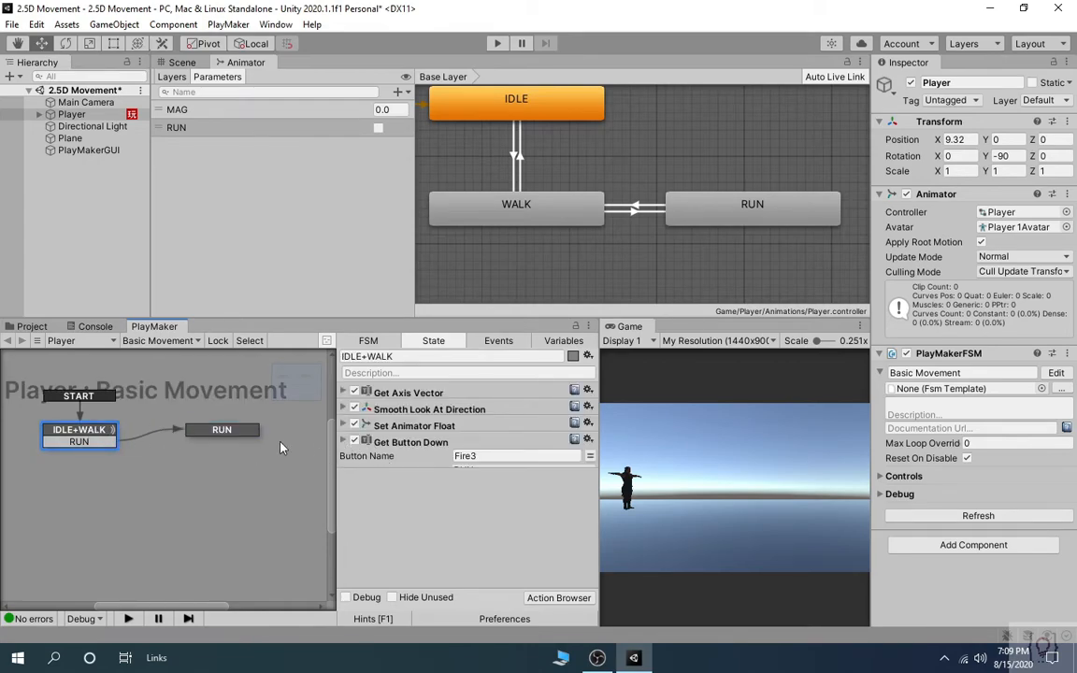
click(245, 430)
click(81, 436)
click(401, 393)
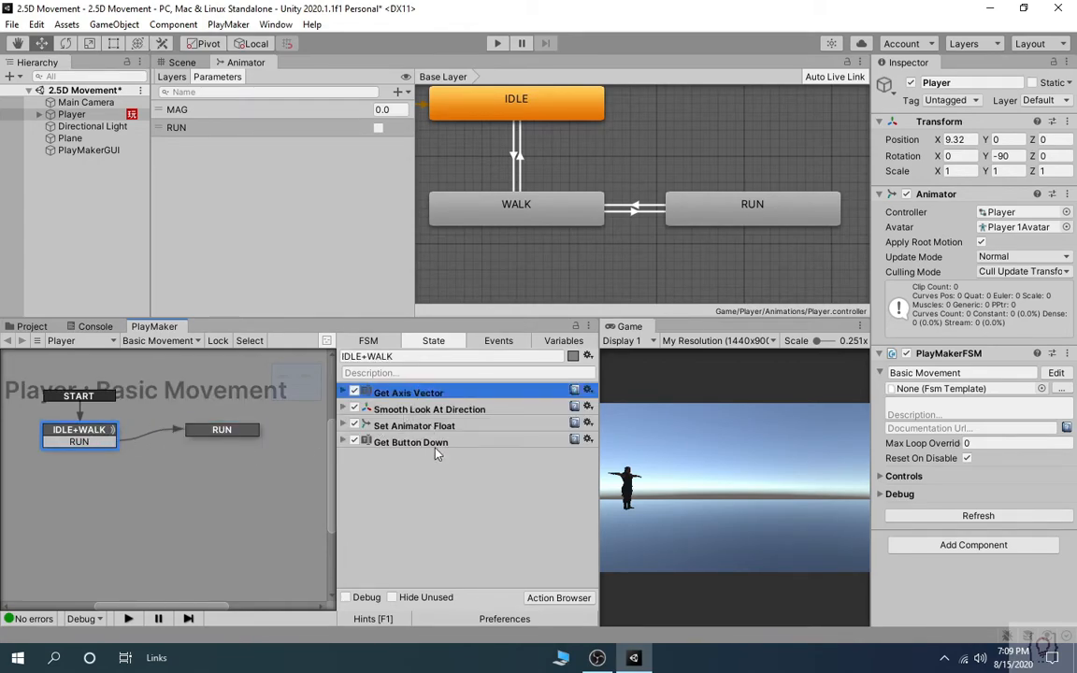
shift+click(441, 445)
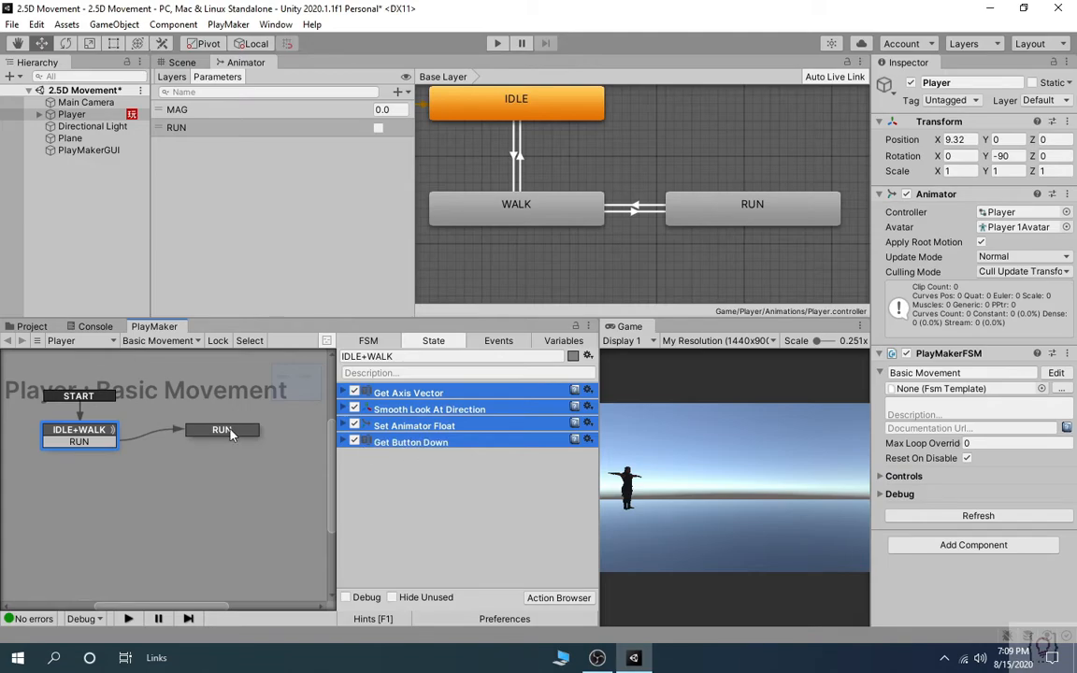
click(221, 430)
right_click(463, 412)
click(524, 551)
click(523, 550)
Remove the pasted Get Button Down action from the RUN state.
click(353, 457)
click(587, 439)
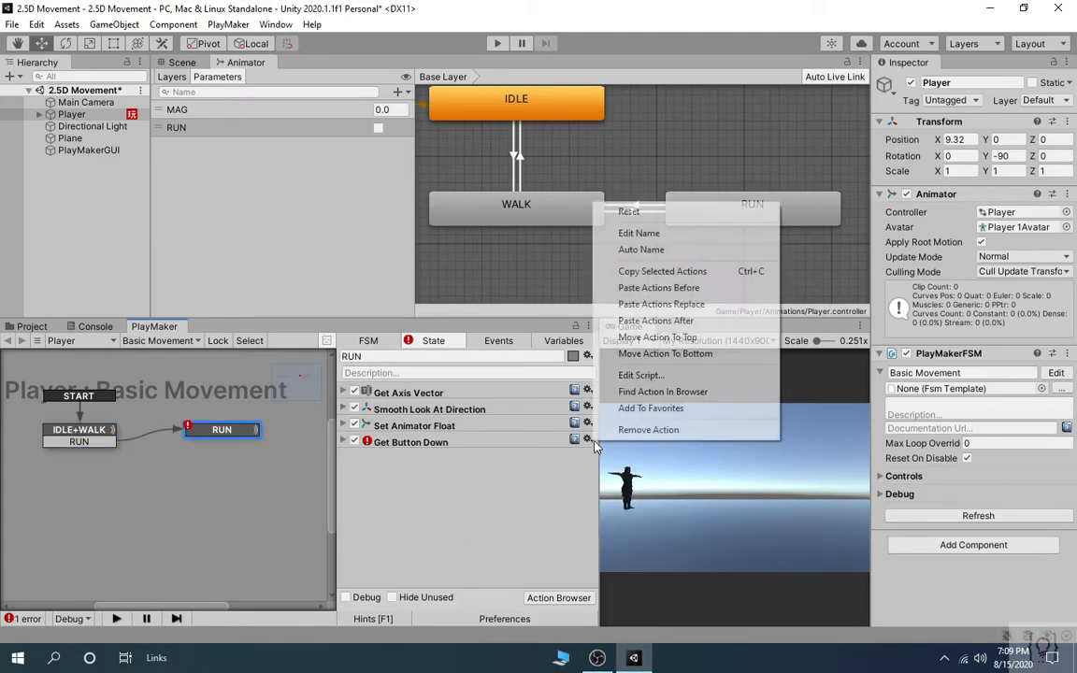
click(631, 430)
Add a Get Button Up action to the RUN state and set its button name to Fire3.
click(570, 599)
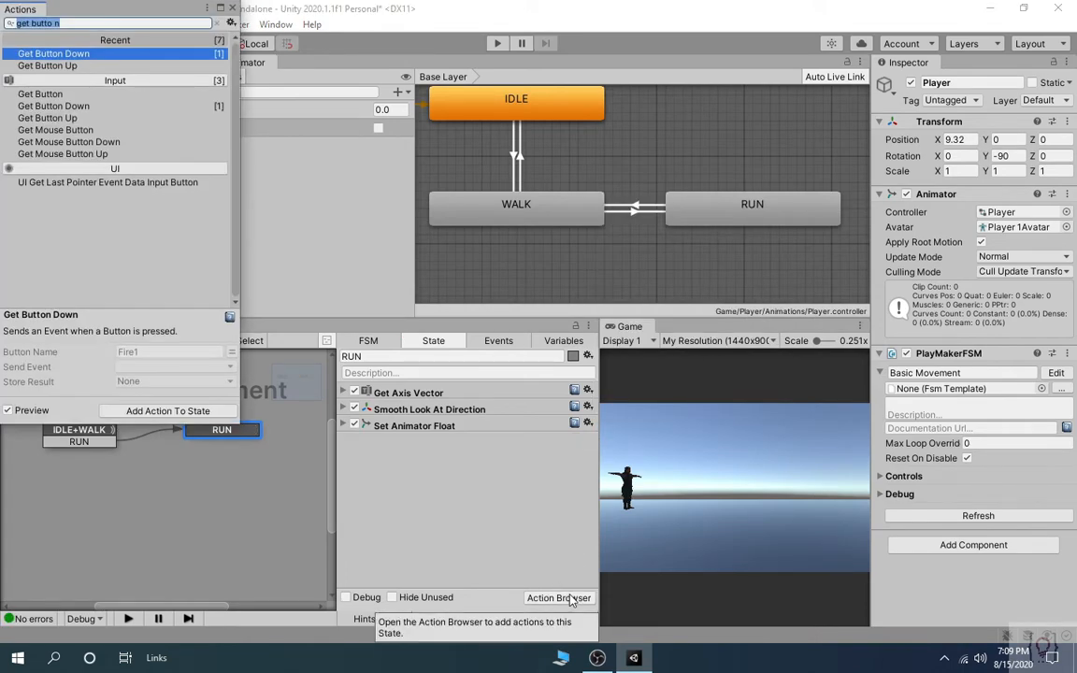
text(get but)
key(Down)
key(Return)
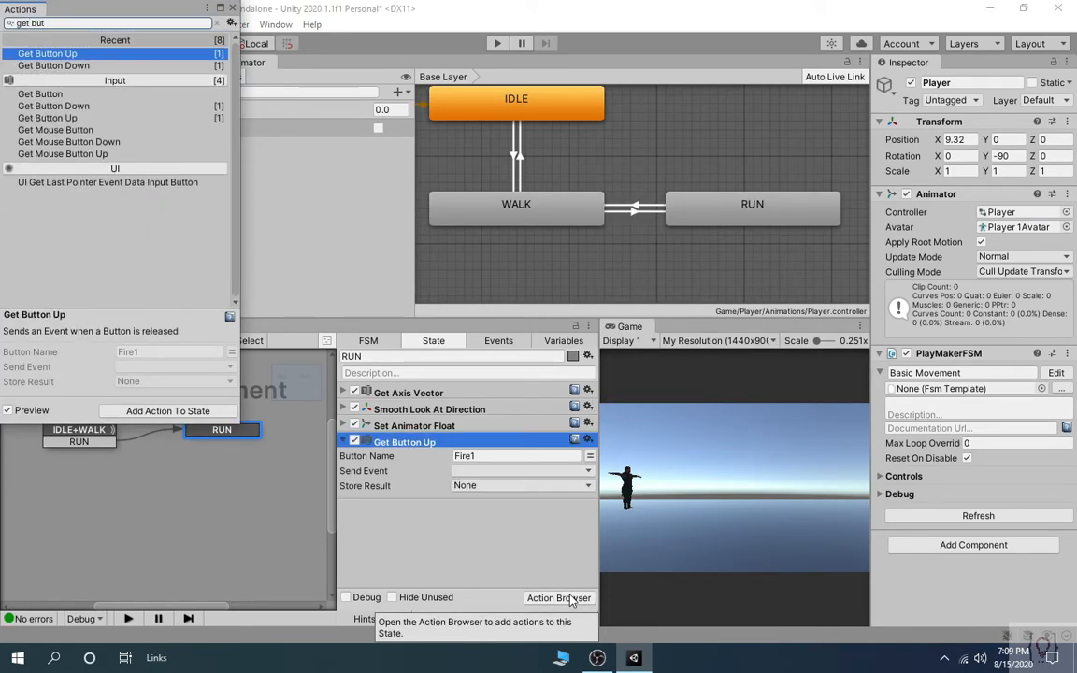
click(232, 8)
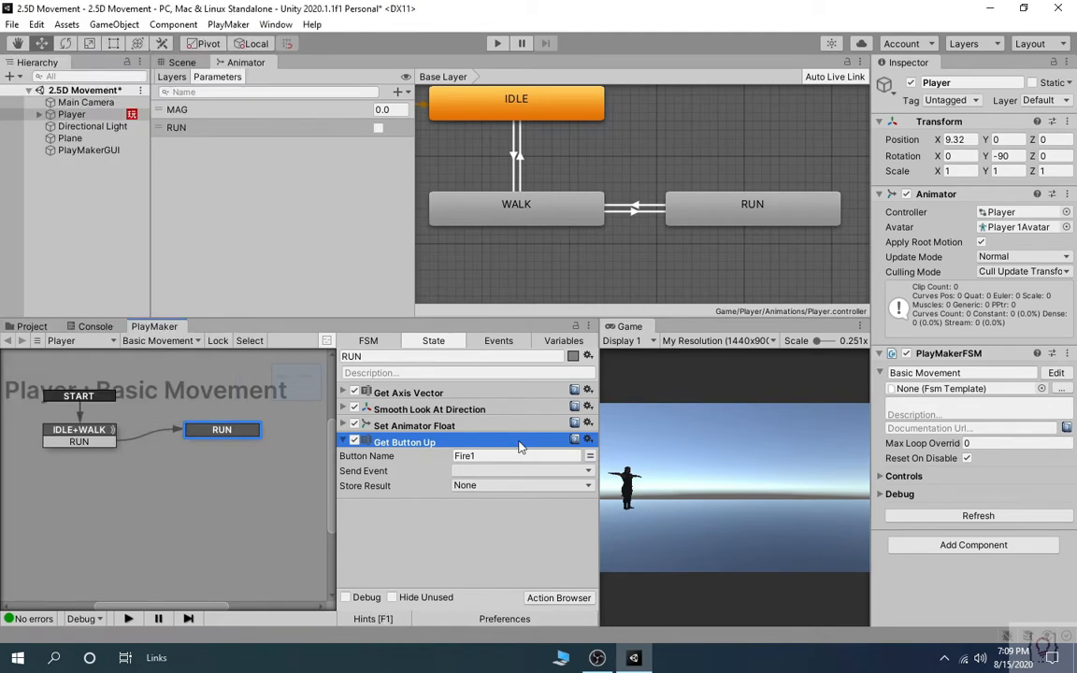
click(477, 471)
click(394, 479)
Add a FINISHED transition from RUN back to IDLE+WALK and make Get Button Up send the FINISHED event.
ctrl+click(223, 434)
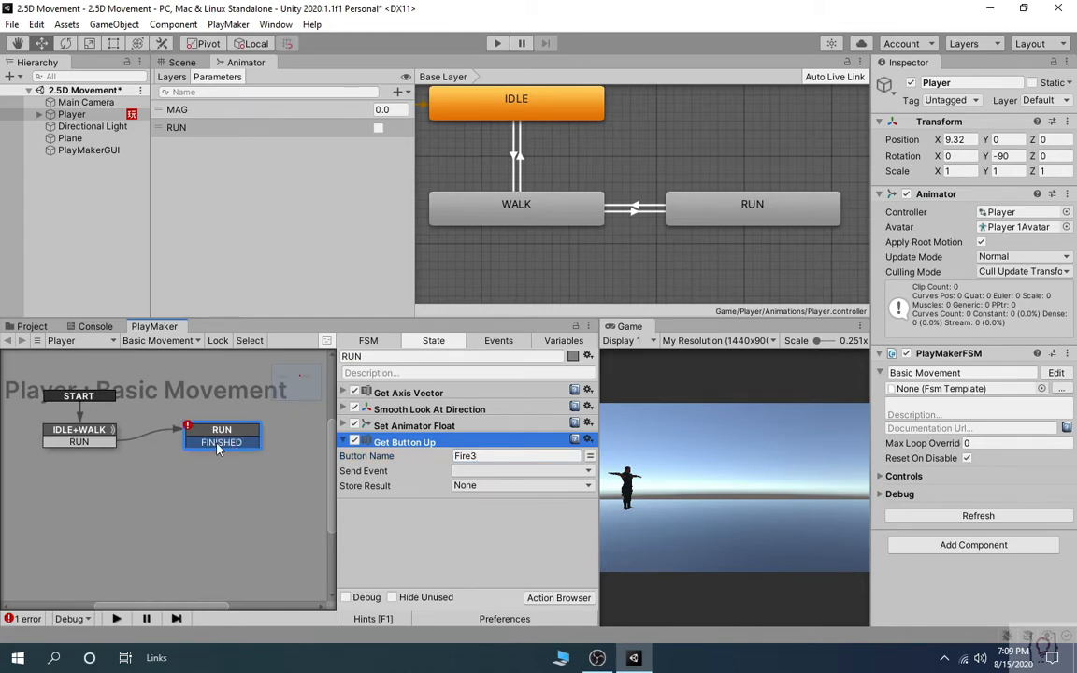
click(486, 471)
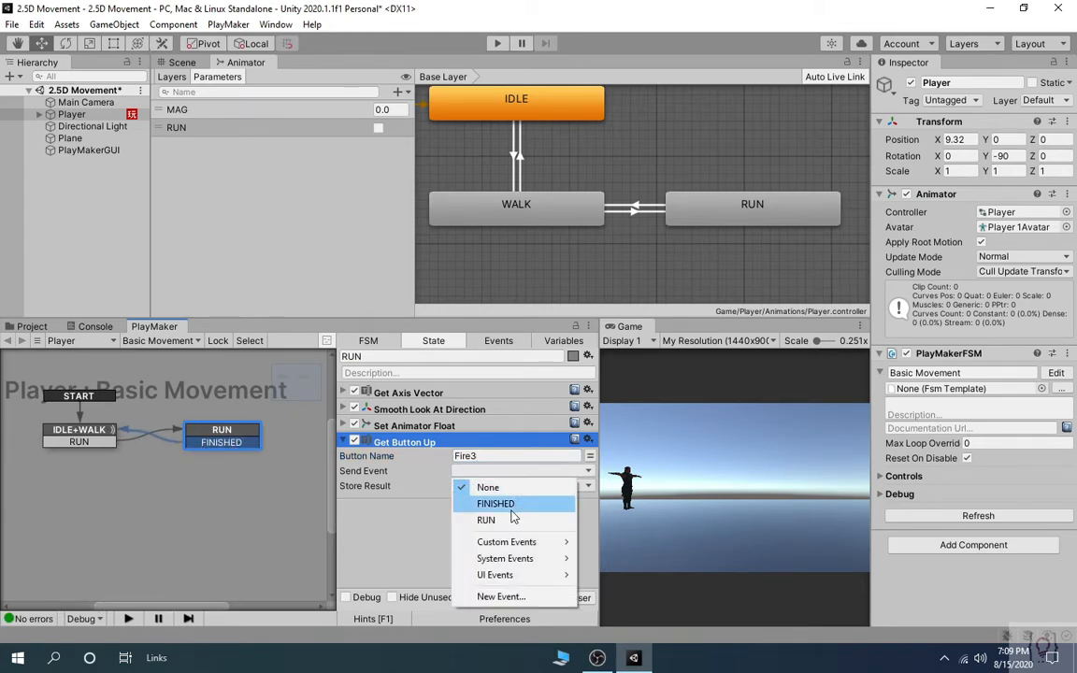
click(511, 509)
click(343, 442)
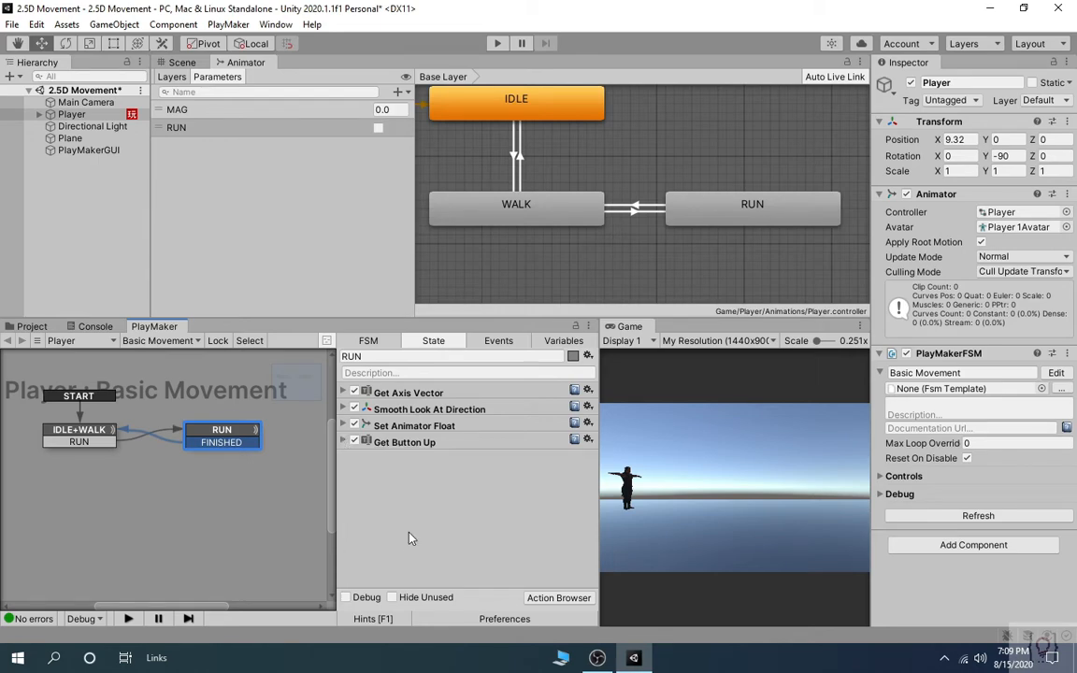
Play-test the player's movement in both directions with the run key, checking the state switching, and stop the game.
click(497, 43)
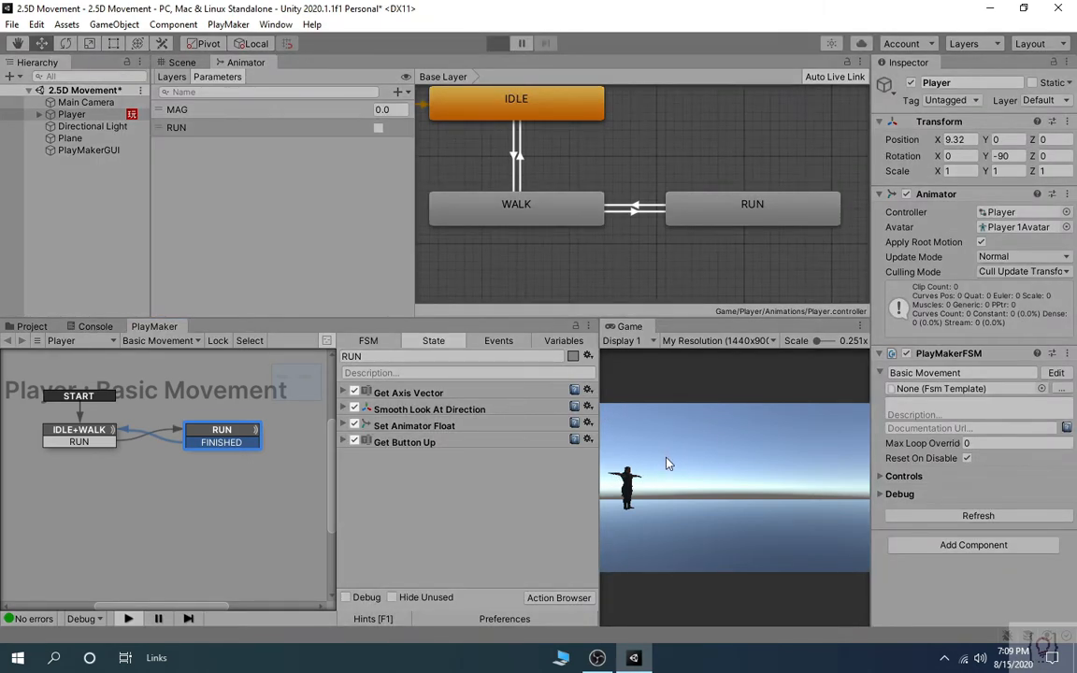
key(d)
key(shift)
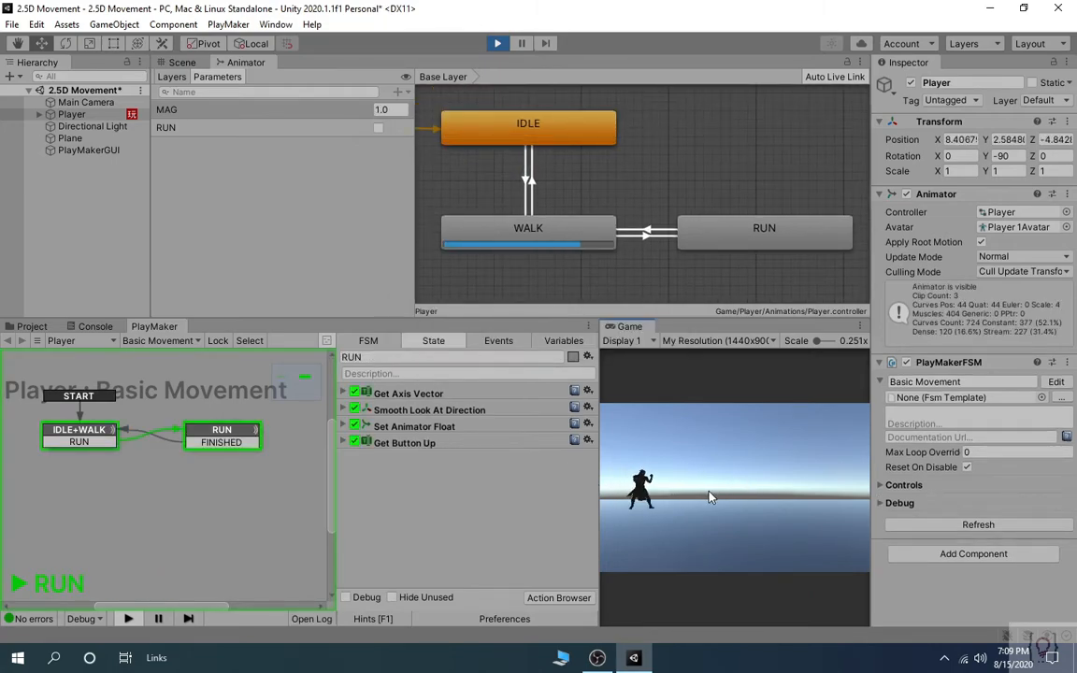
key(a)
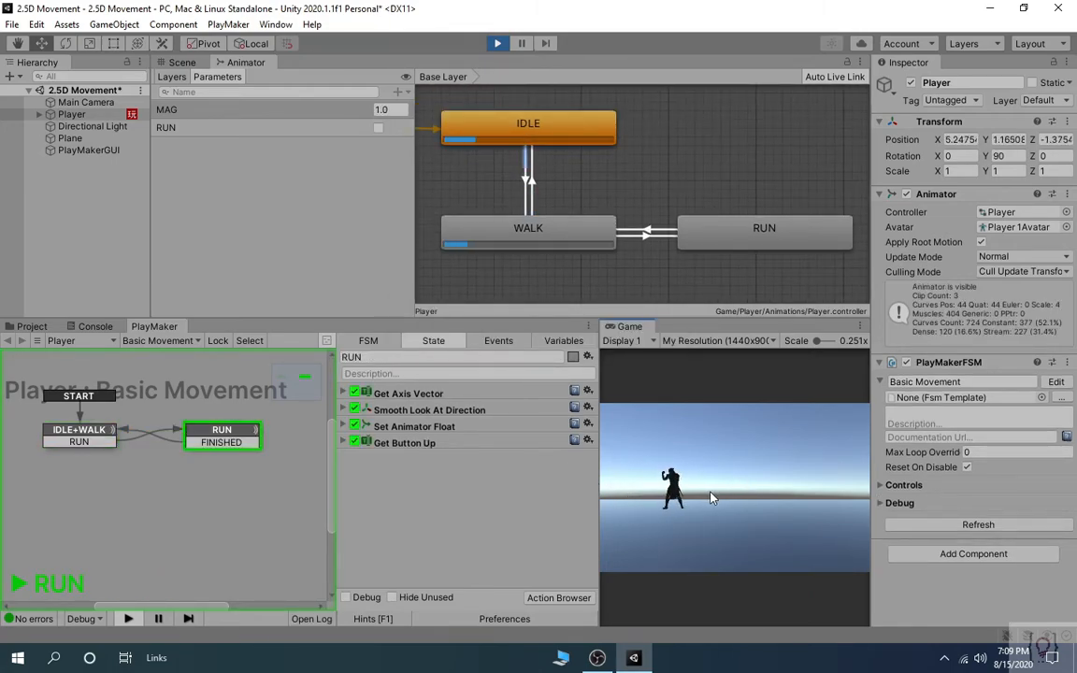
key(d)
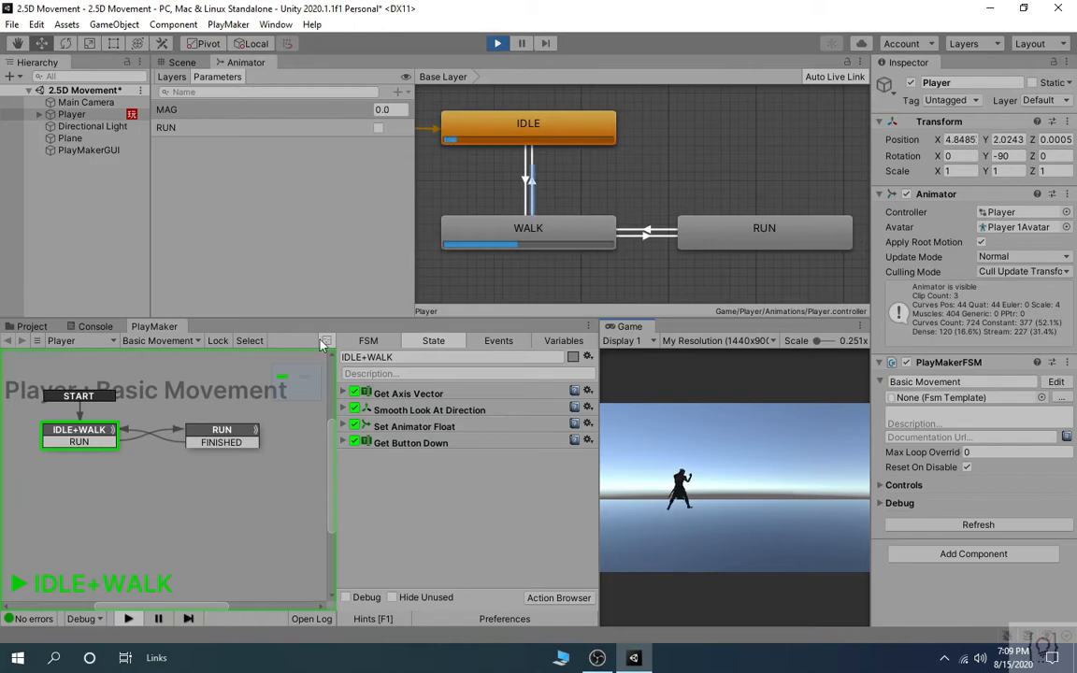
click(496, 44)
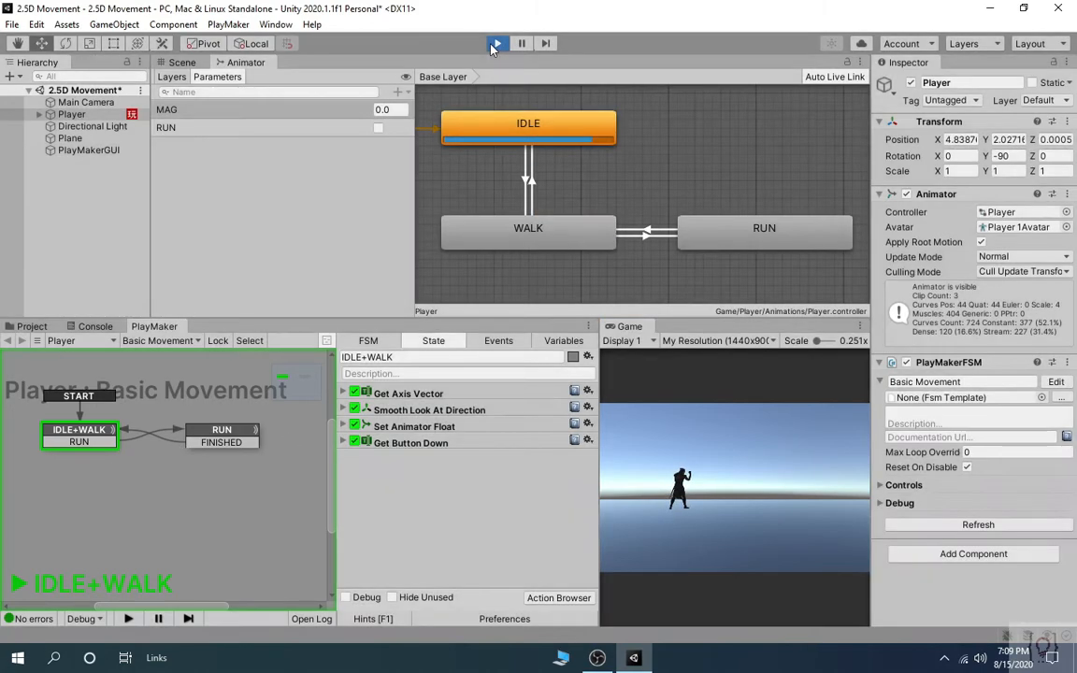
Add a Set Animator Bool action at the top of the IDLE+WALK state's action list and set its parameter to RUN.
click(535, 597)
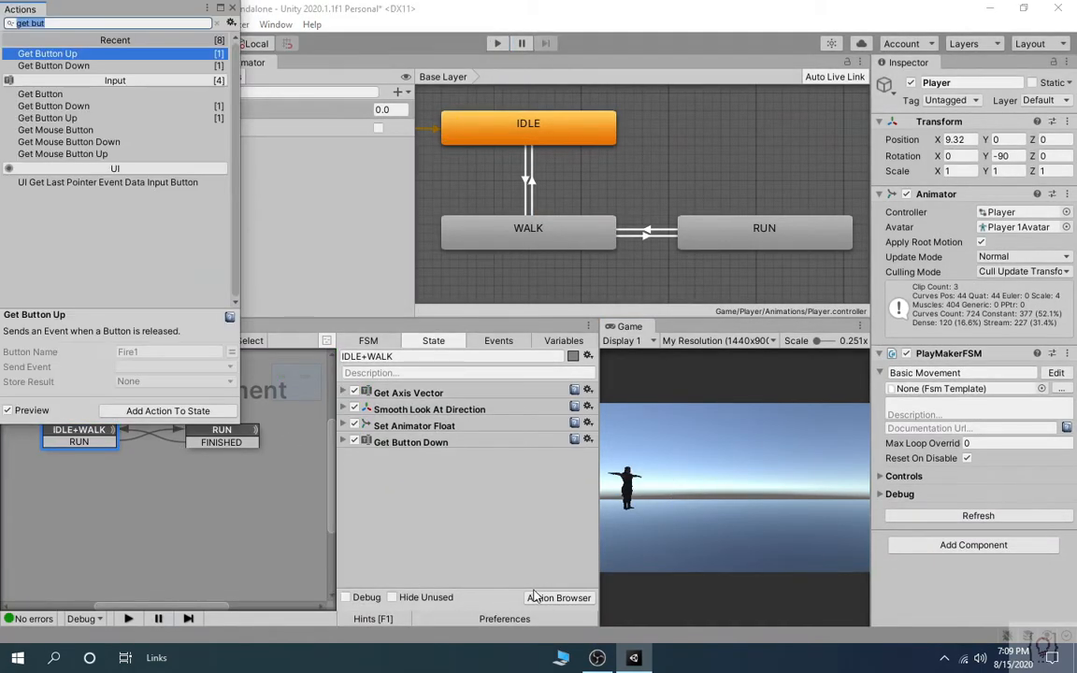
text(set)
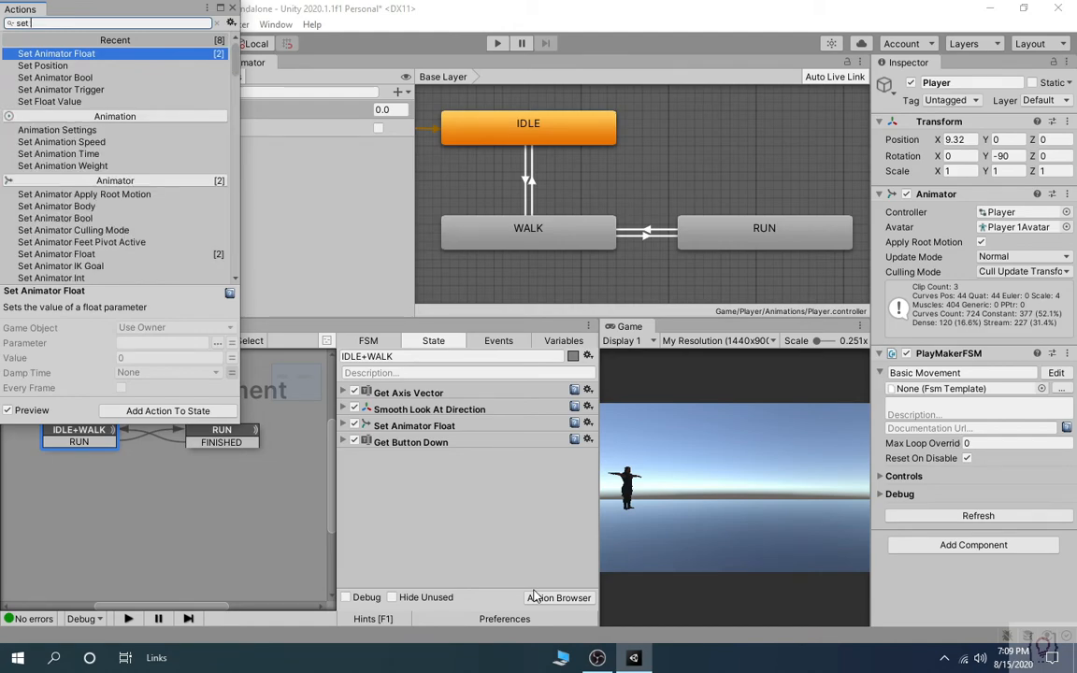
text( a)
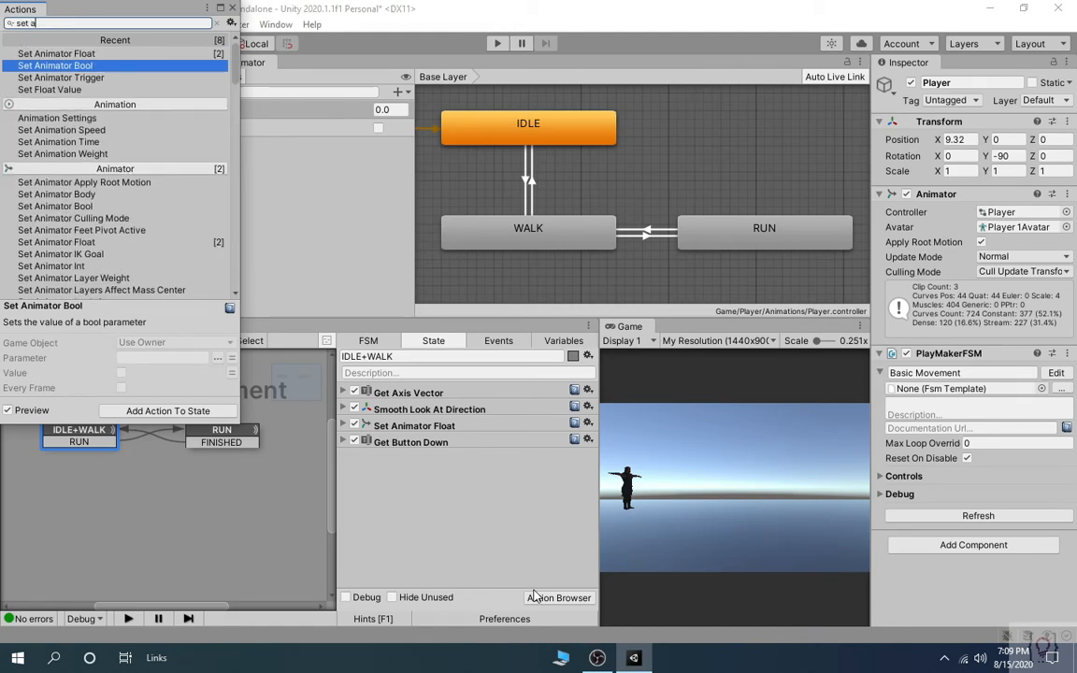
key(Return)
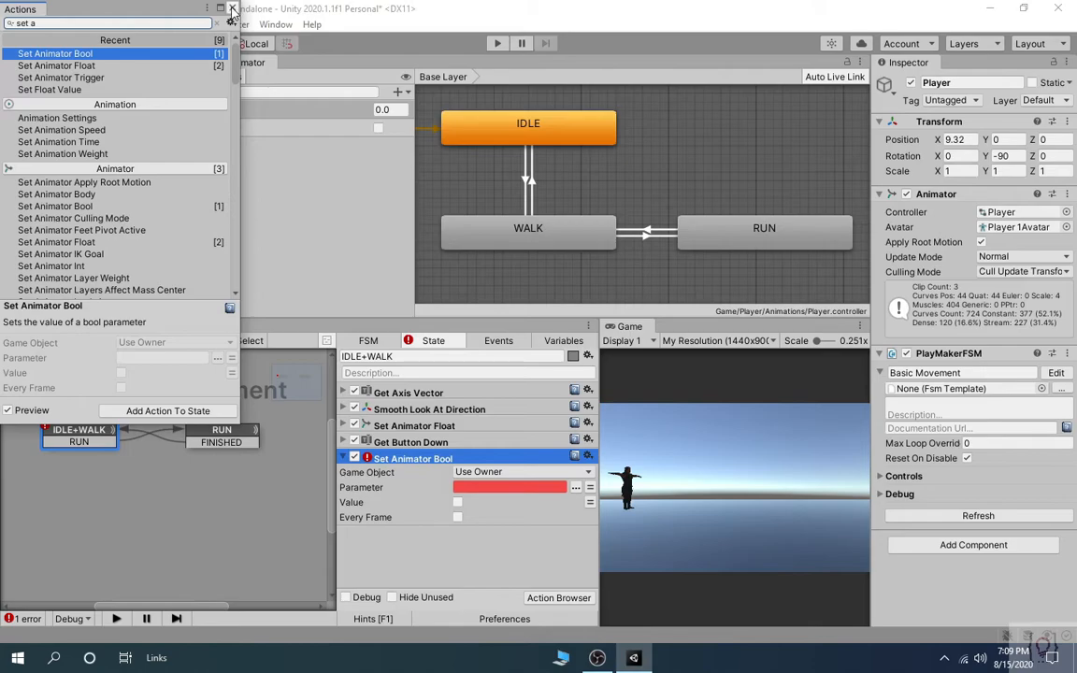
click(232, 7)
drag(412, 457, 422, 394)
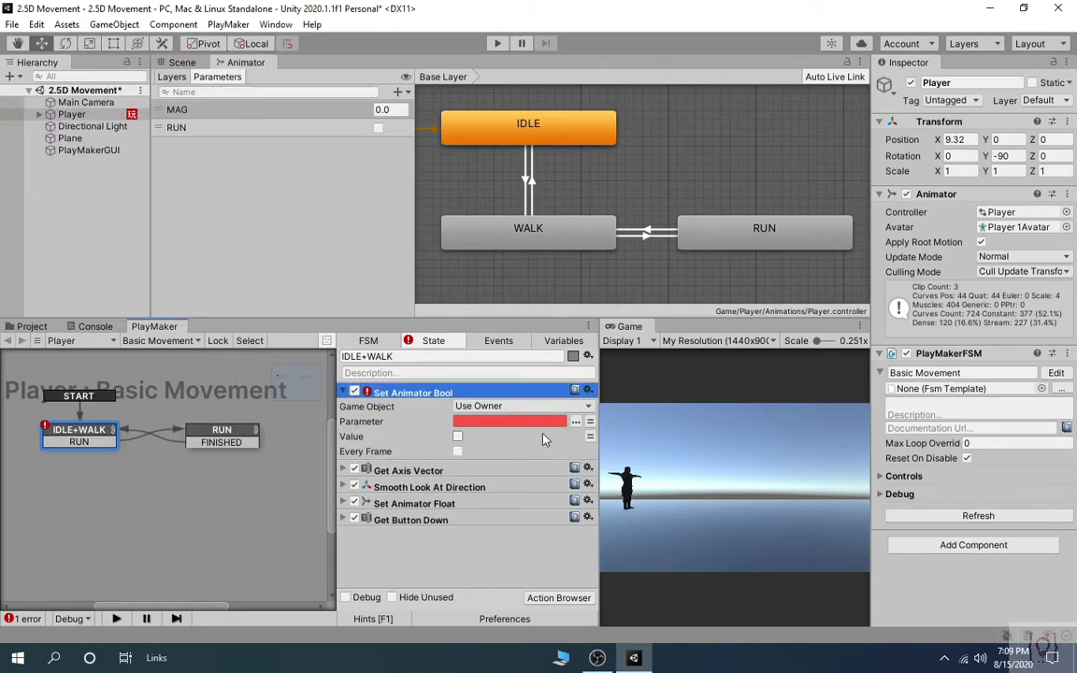
click(575, 423)
click(588, 432)
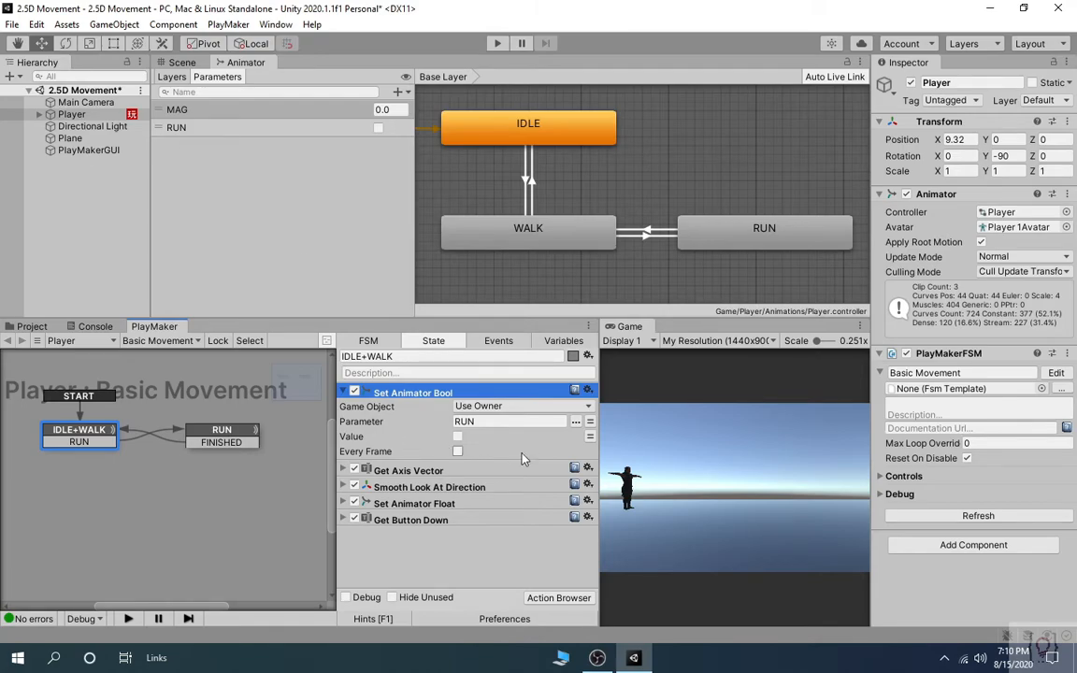
click(342, 393)
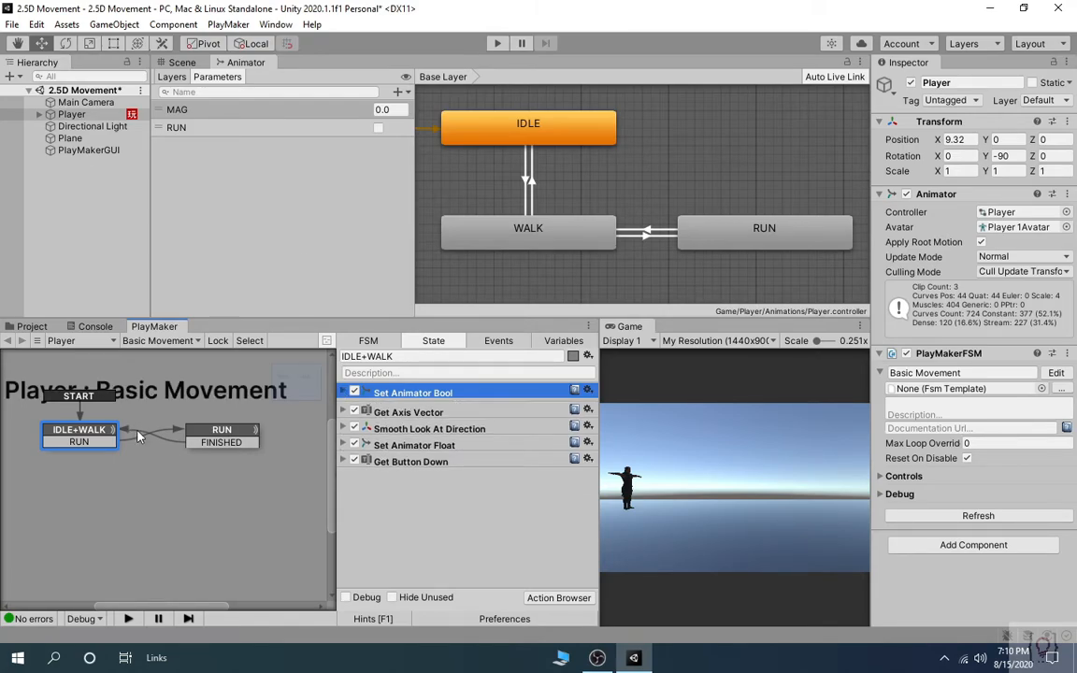
Paste the Set Animator Bool action at the top of the RUN state's action list and switch its value on.
click(204, 426)
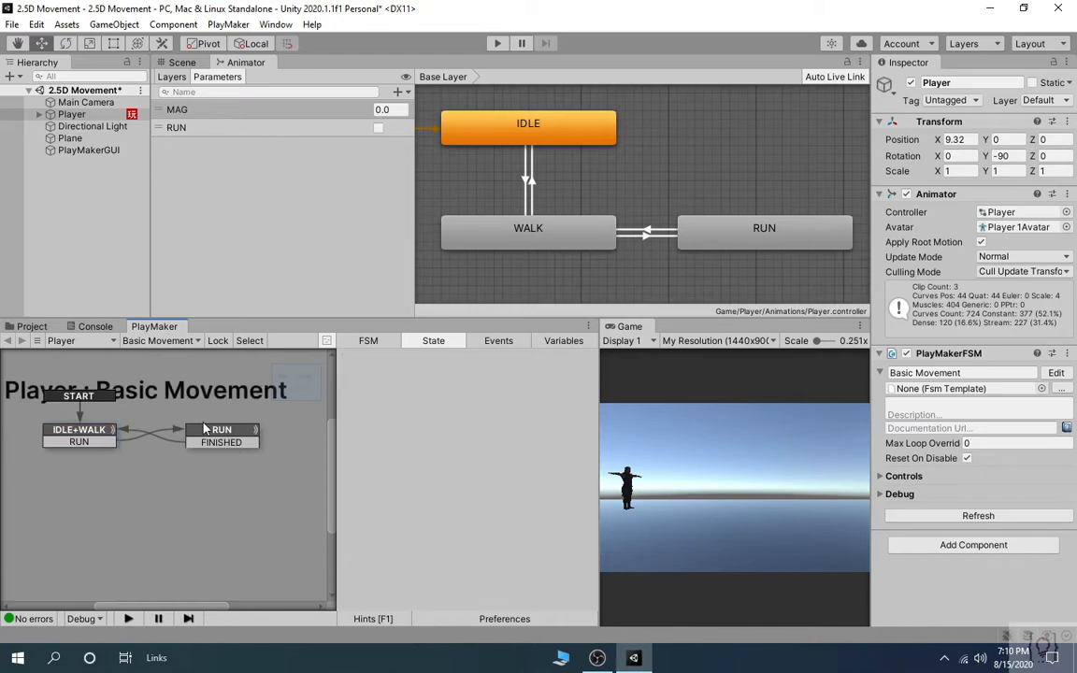
click(250, 436)
click(447, 393)
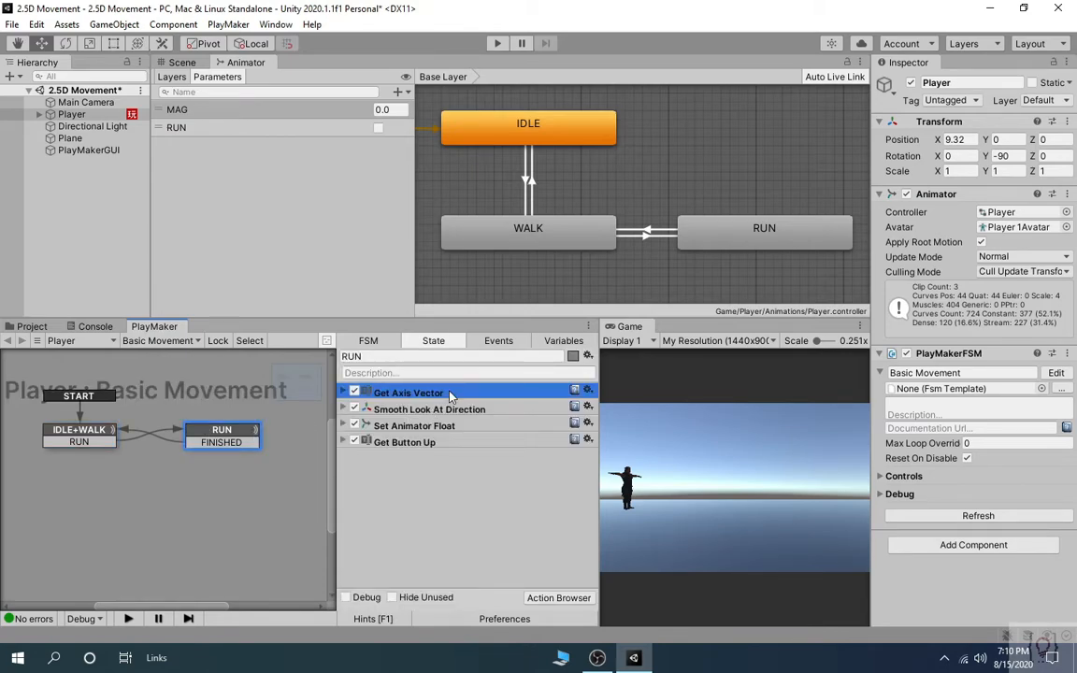
key(ctrl+v)
drag(433, 413, 431, 391)
click(344, 393)
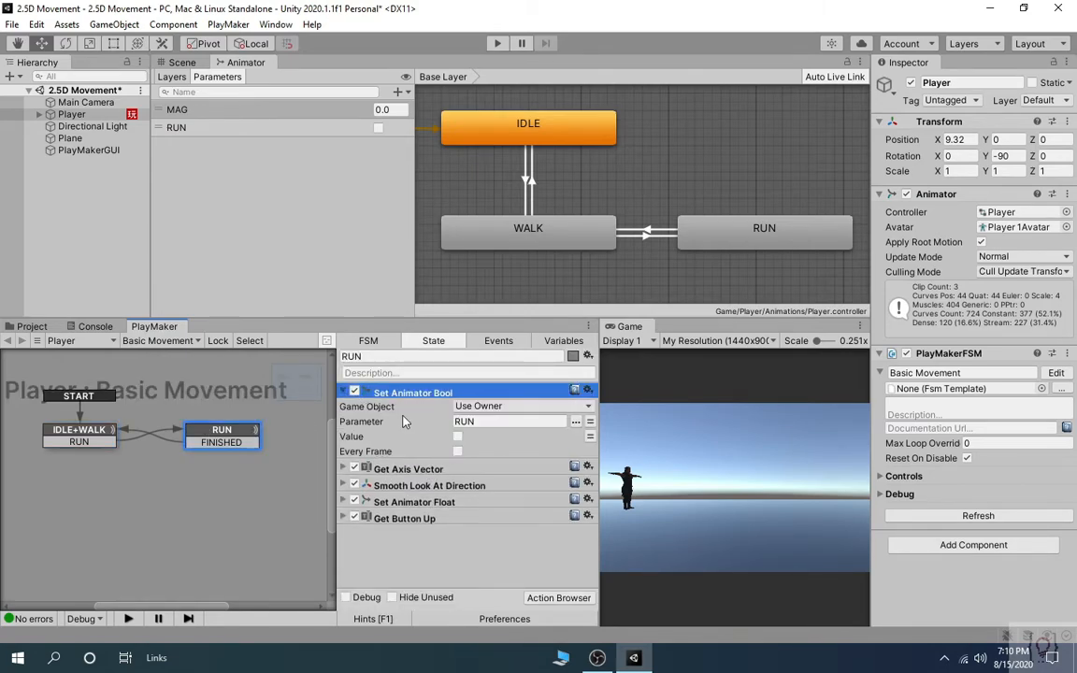
click(458, 436)
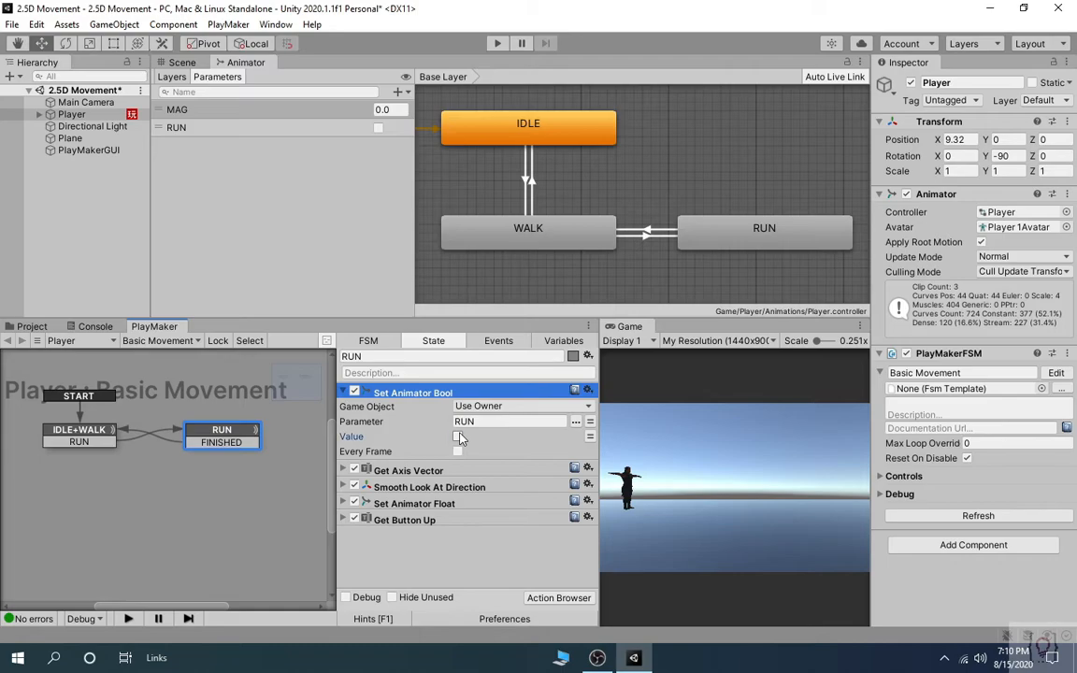
click(344, 393)
Play-test walking and running in both directions, checking the Animator's RUN parameter and states, and stop the game.
click(496, 43)
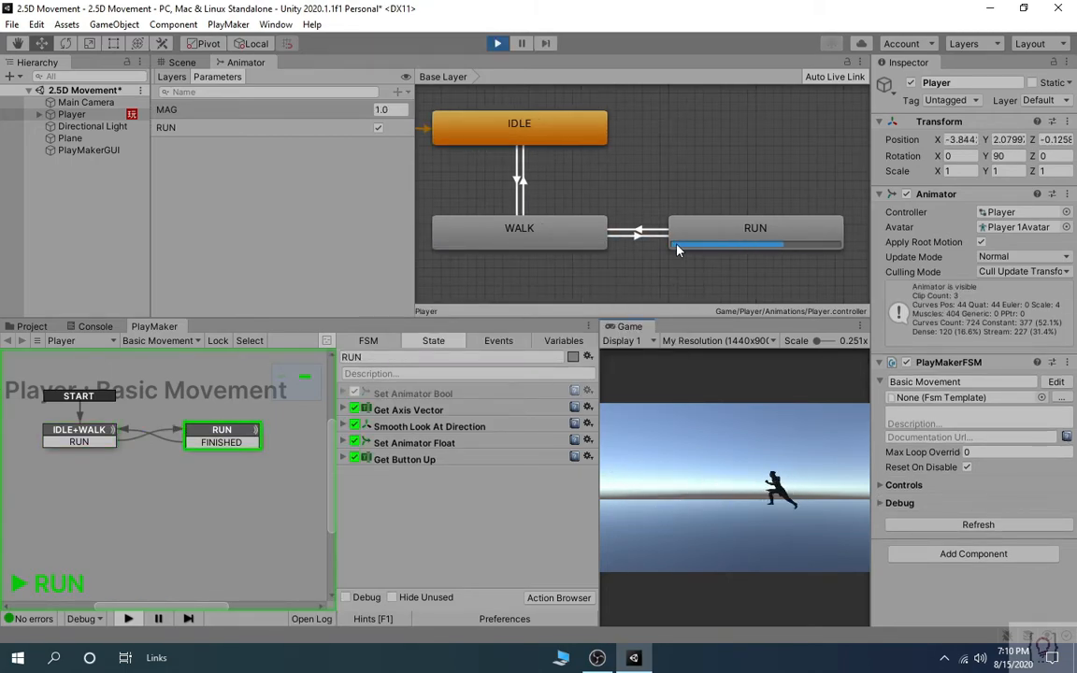
key(a)
key(d)
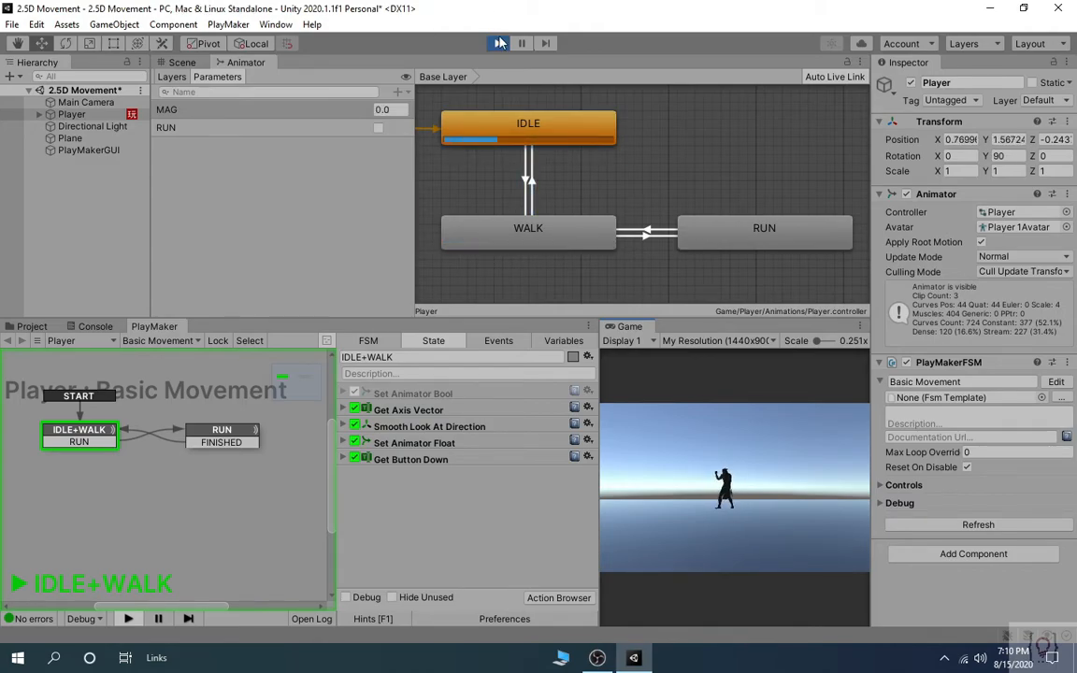
click(497, 43)
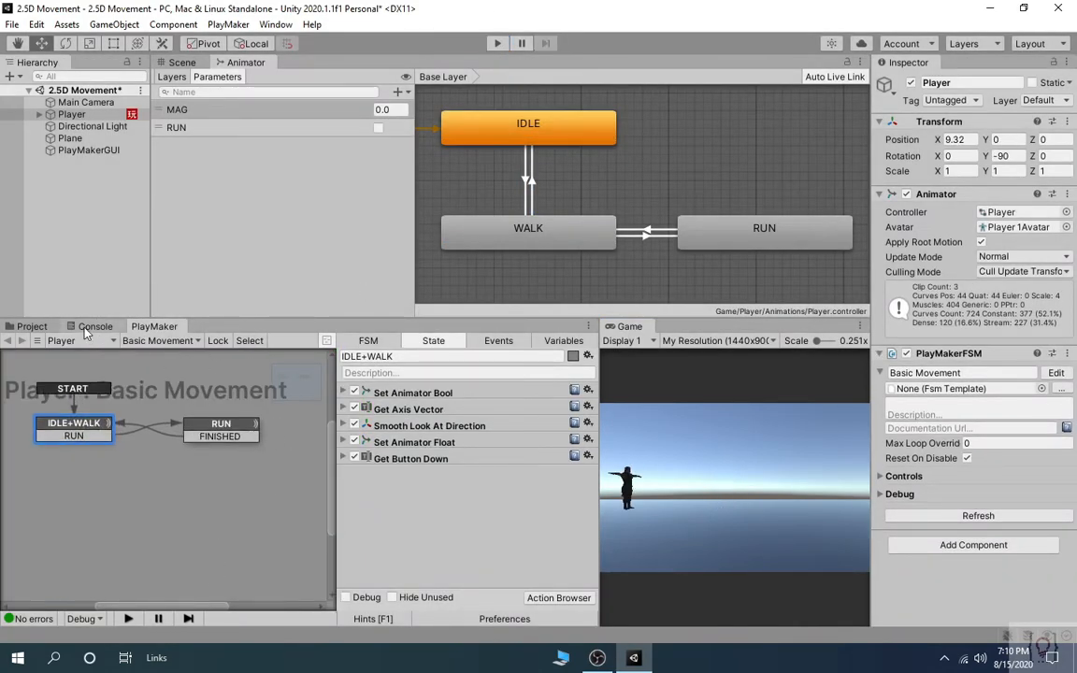
Add the JUMP animation from the Animations folder to the Animator as a state and place it above RUN, beside IDLE.
click(31, 327)
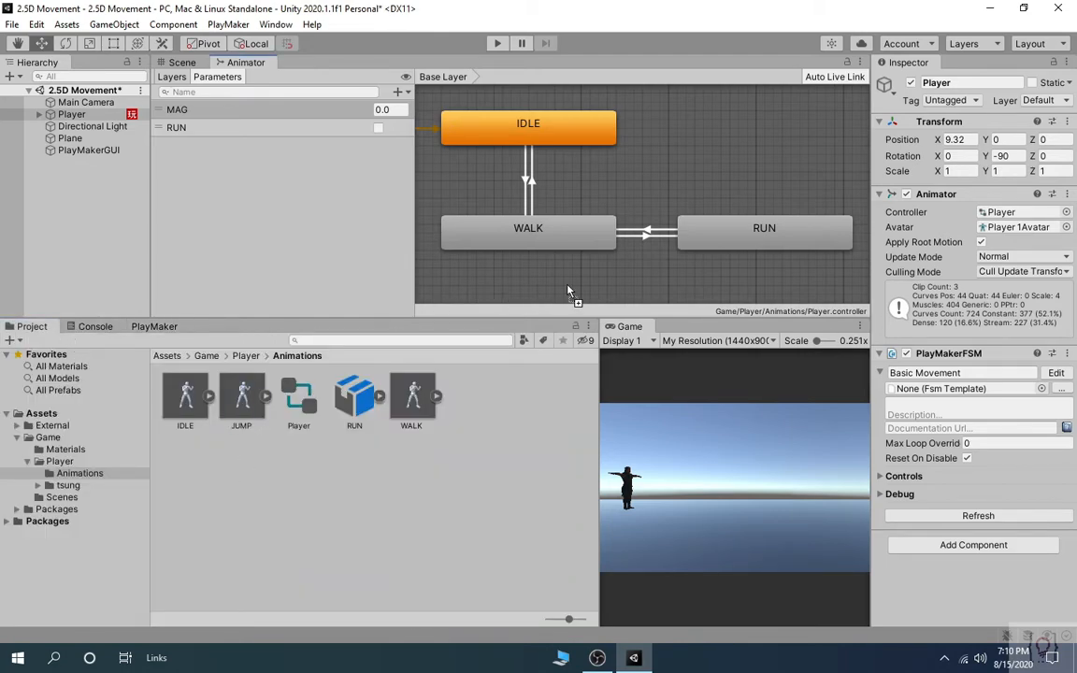
drag(566, 285, 569, 284)
scroll(585, 279, down, 3)
middle_drag(593, 283, 540, 274)
drag(590, 281, 652, 163)
click(723, 224)
scroll(715, 229, up, 4)
click(799, 216)
middle_drag(792, 218, 831, 211)
middle_drag(661, 233, 761, 237)
scroll(694, 206, down, 3)
scroll(675, 218, up, 2)
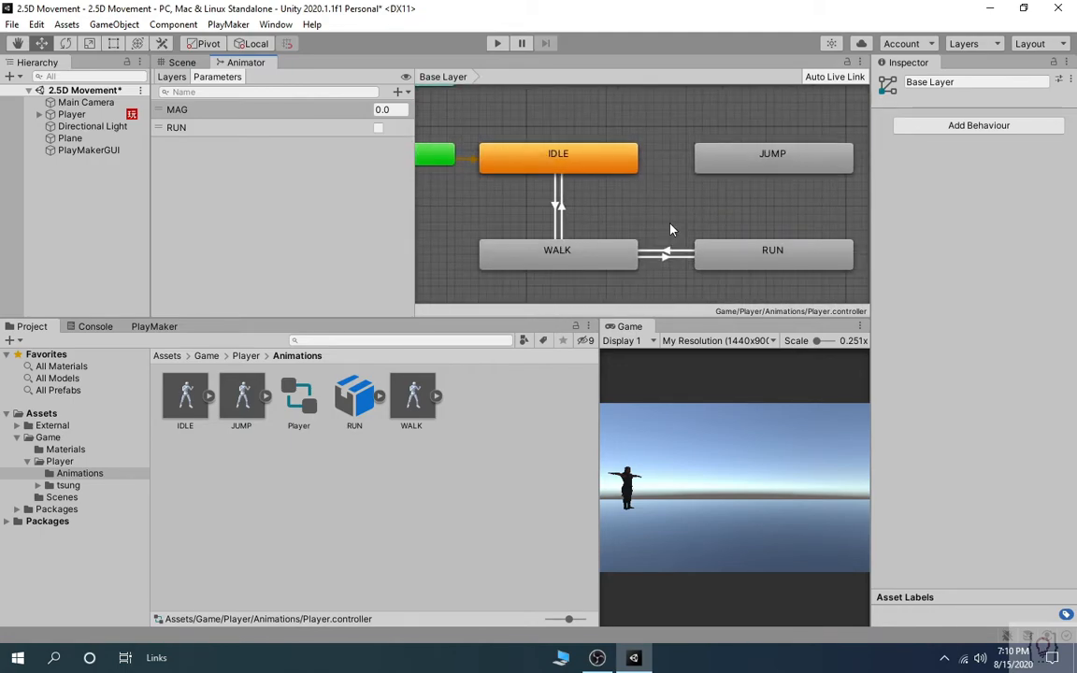
Create transitions in both directions between the IDLE and JUMP states.
right_click(618, 160)
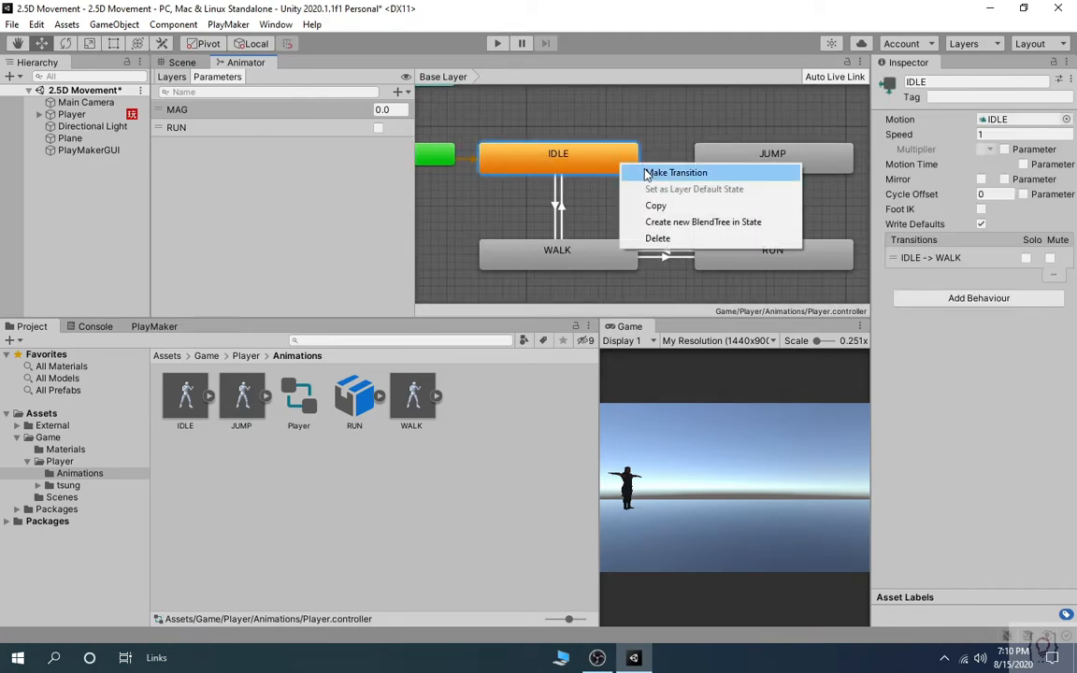
click(652, 170)
click(731, 165)
right_click(752, 165)
click(757, 168)
click(597, 163)
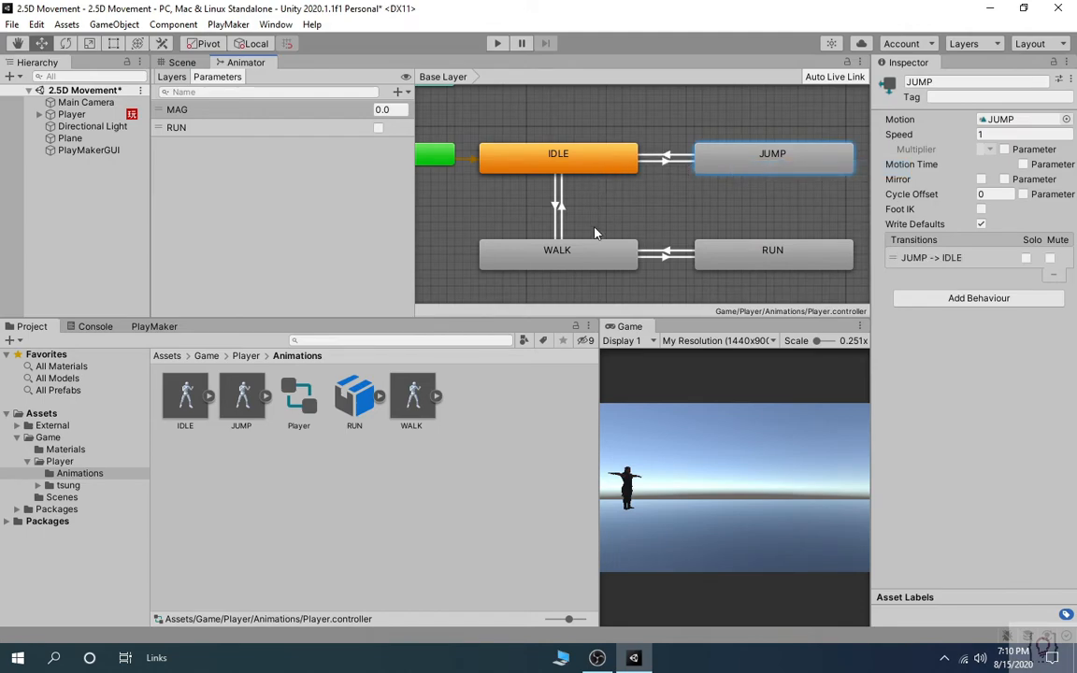
Create transitions in both directions between the WALK and JUMP states.
click(594, 254)
right_click(594, 253)
click(624, 256)
click(748, 164)
right_click(755, 163)
click(771, 169)
click(581, 250)
Create transitions in both directions between the RUN and JUMP states.
right_click(765, 260)
click(804, 264)
click(788, 164)
right_click(799, 163)
click(827, 165)
click(772, 251)
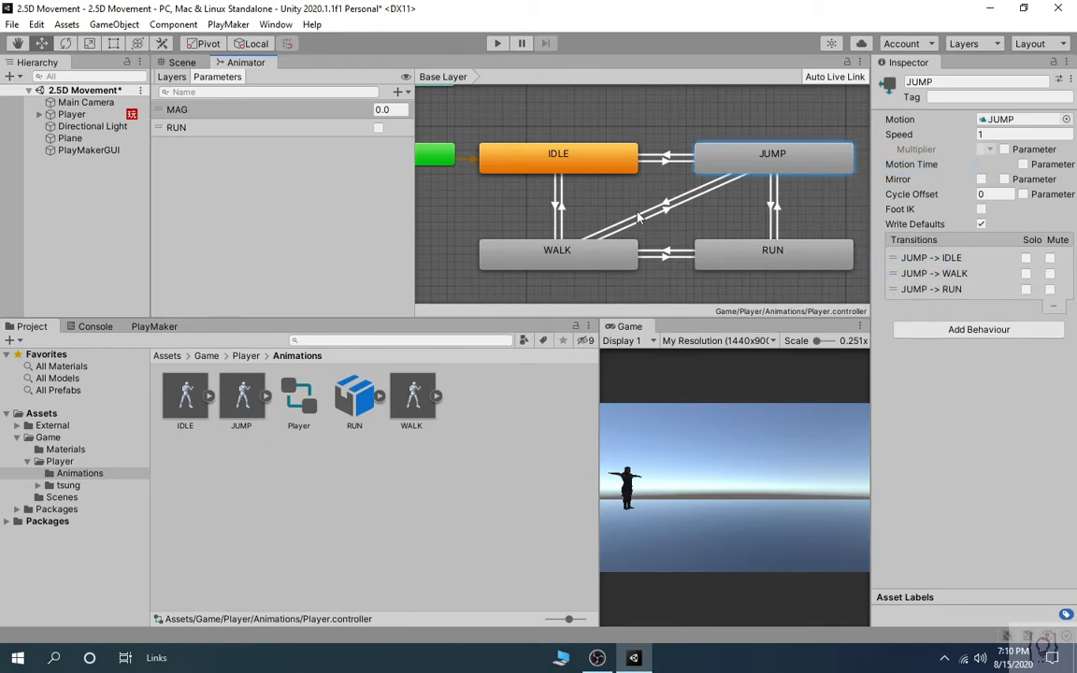
Add a Trigger parameter named JUMP to the Animator.
scroll(712, 190, down, 1)
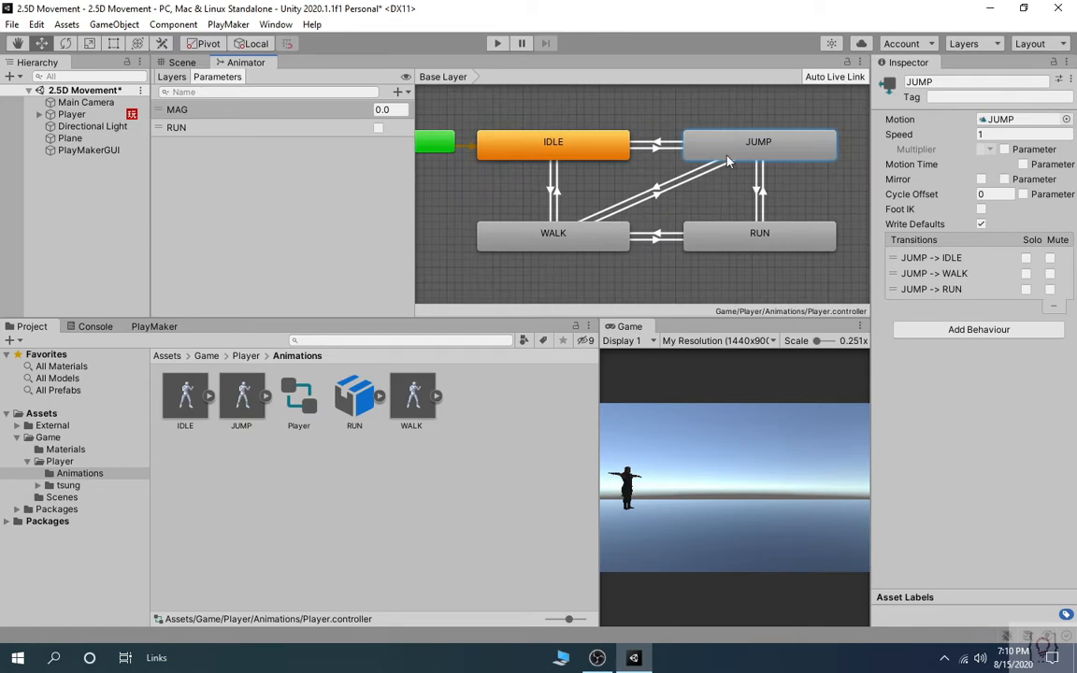
click(721, 200)
scroll(721, 200, down, 3)
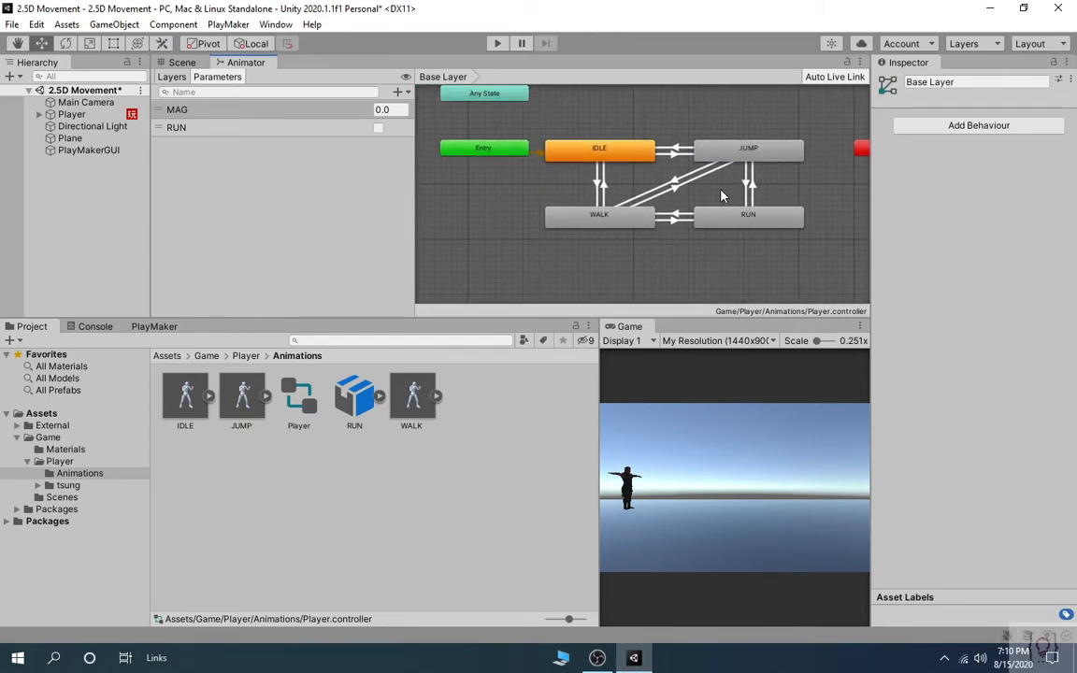
click(400, 91)
click(411, 159)
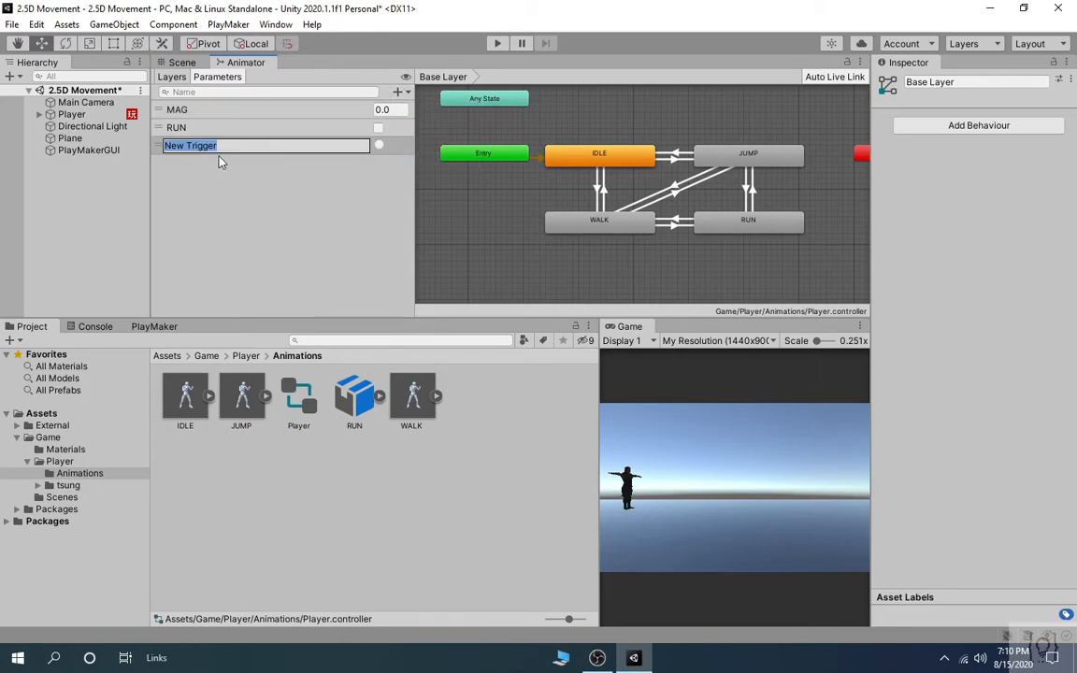
text(J)
key(Return)
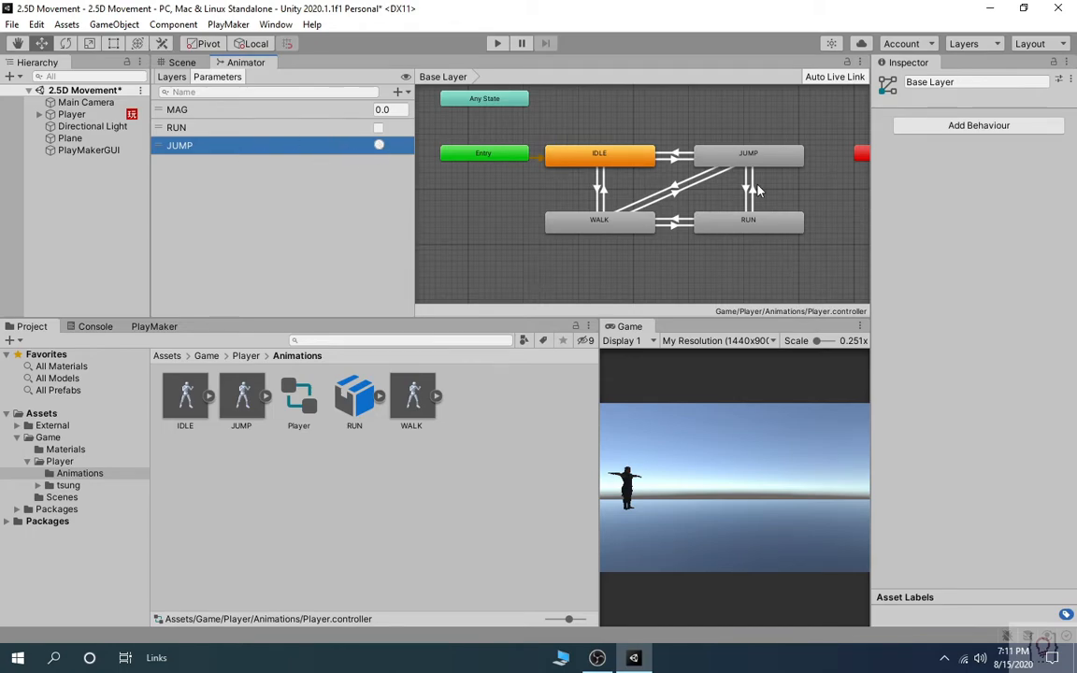
Turn off Has Exit Time on the IDLE to JUMP transition and give it the JUMP trigger as its condition.
scroll(681, 166, up, 4)
middle_drag(723, 167, 723, 188)
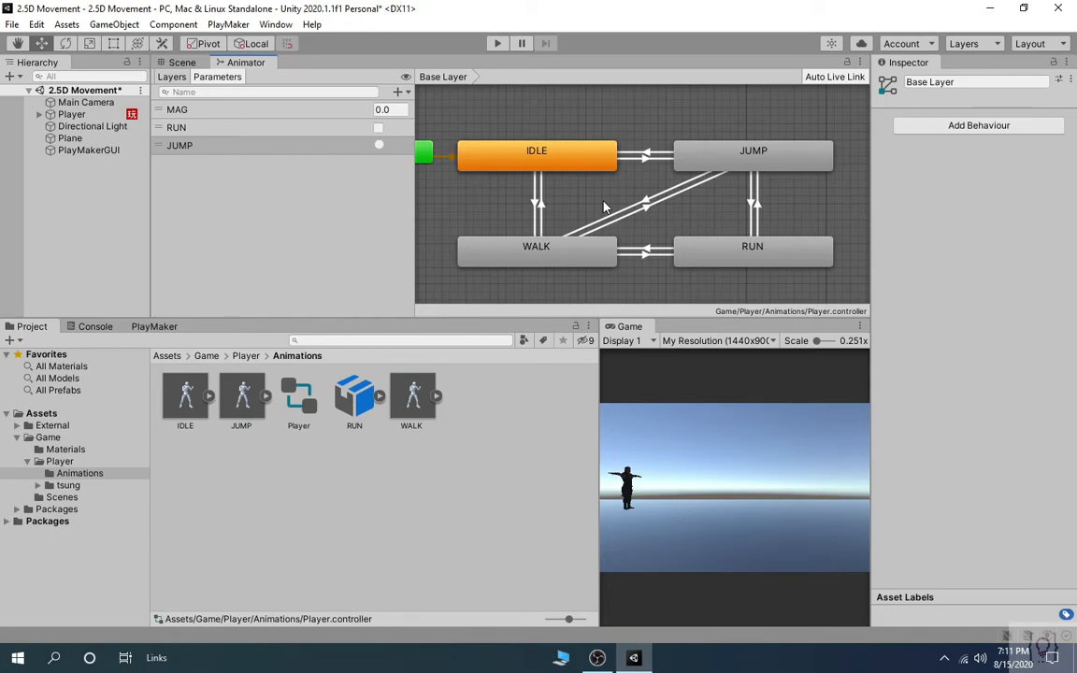
click(536, 204)
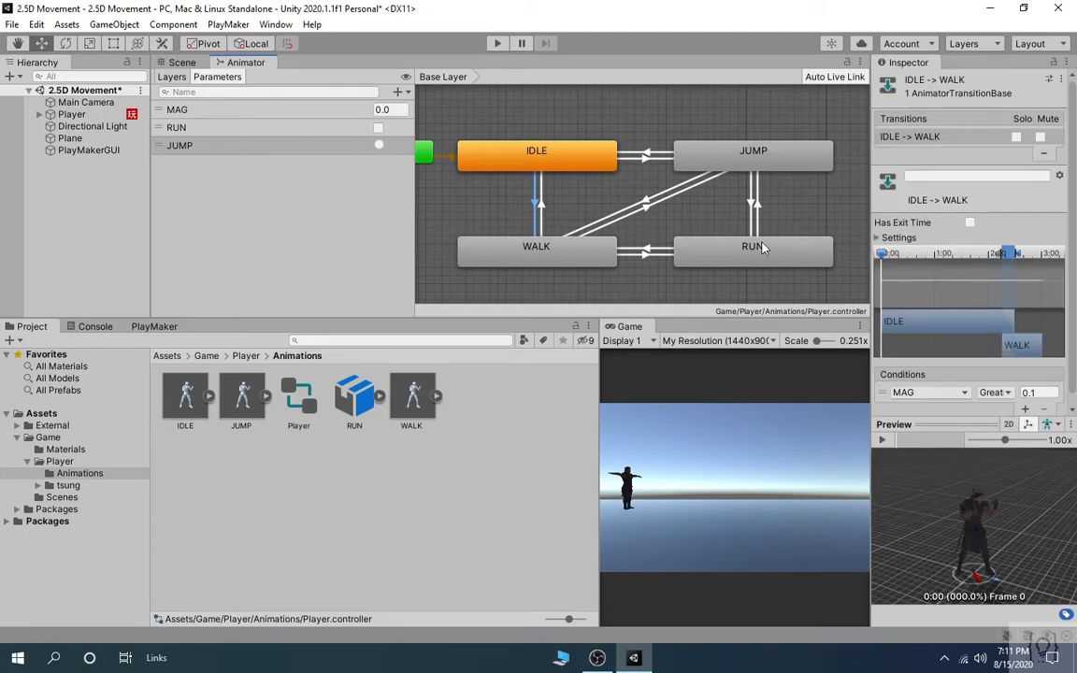
click(624, 158)
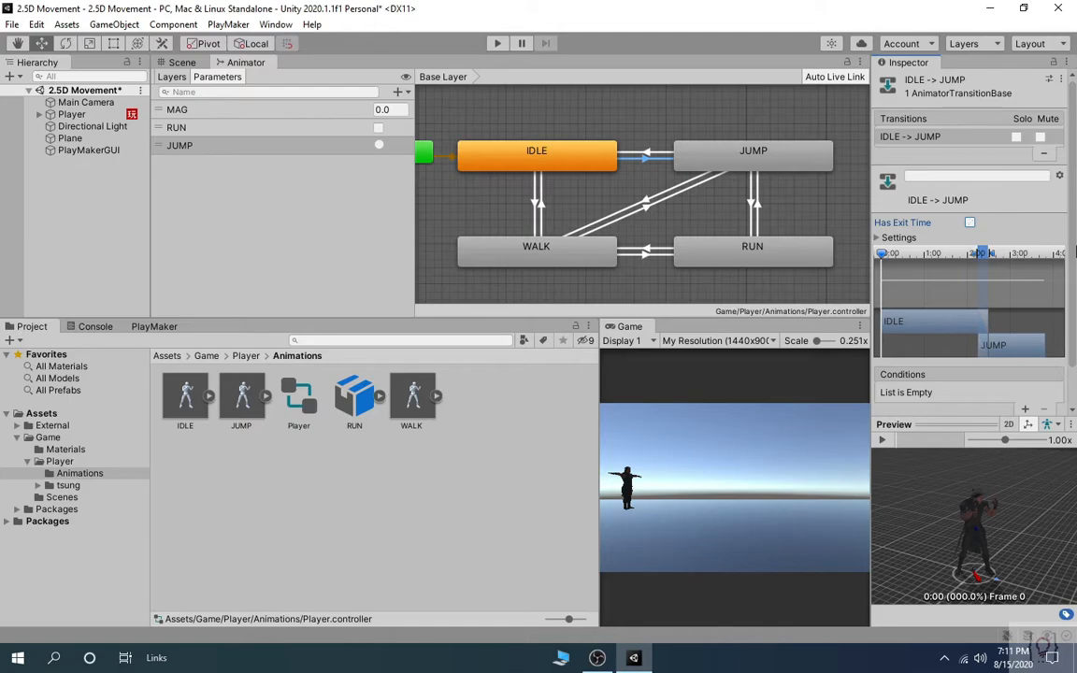
click(969, 223)
scroll(1028, 280, down, 2)
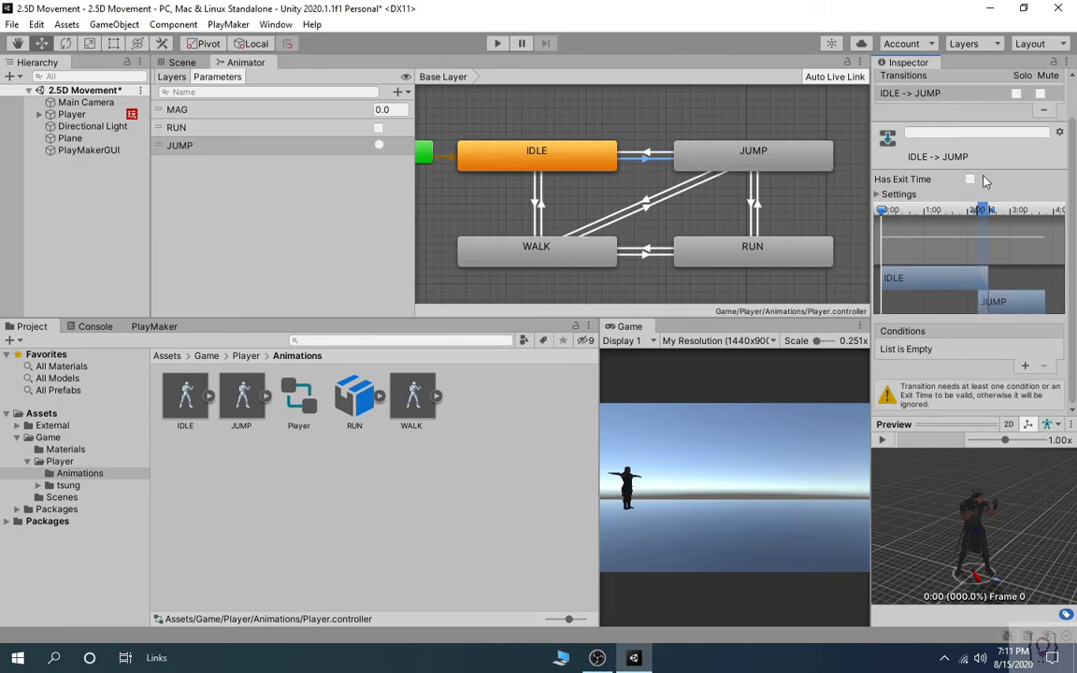
click(1024, 371)
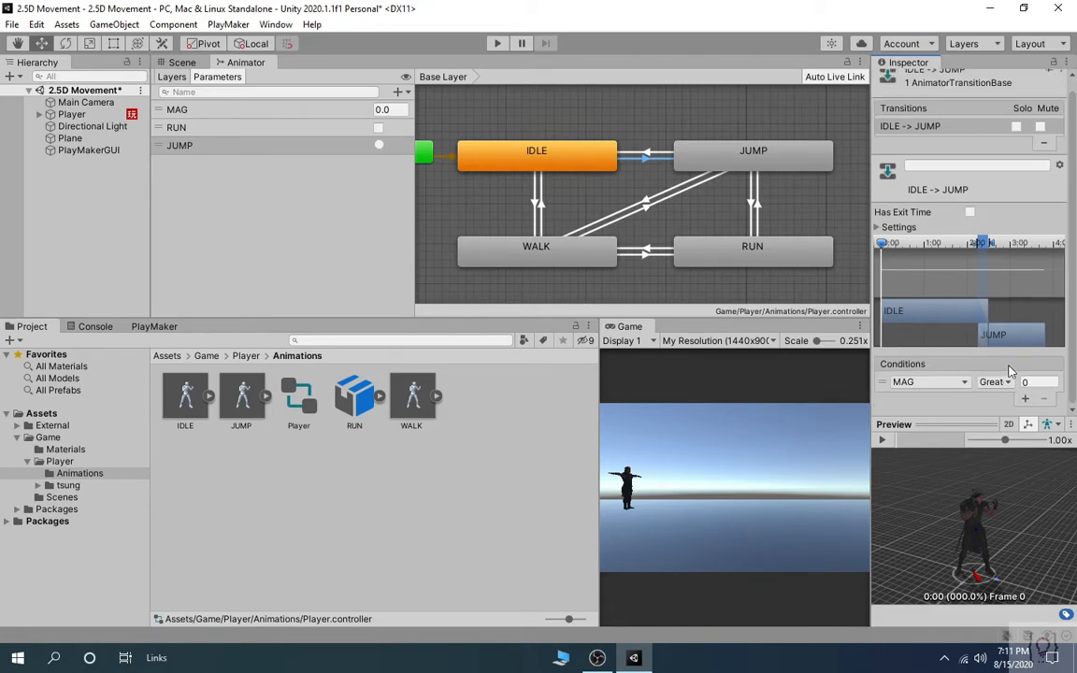
click(930, 381)
click(923, 456)
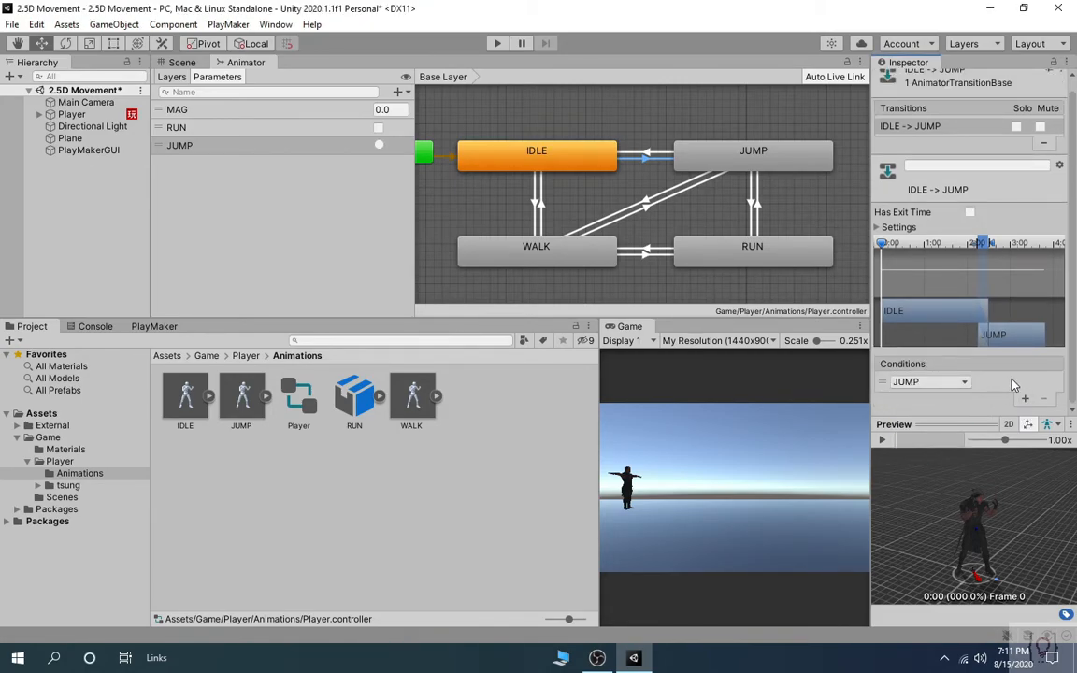
Add a condition to the JUMP to IDLE transition requiring MAG to be Less than 0.1.
click(642, 155)
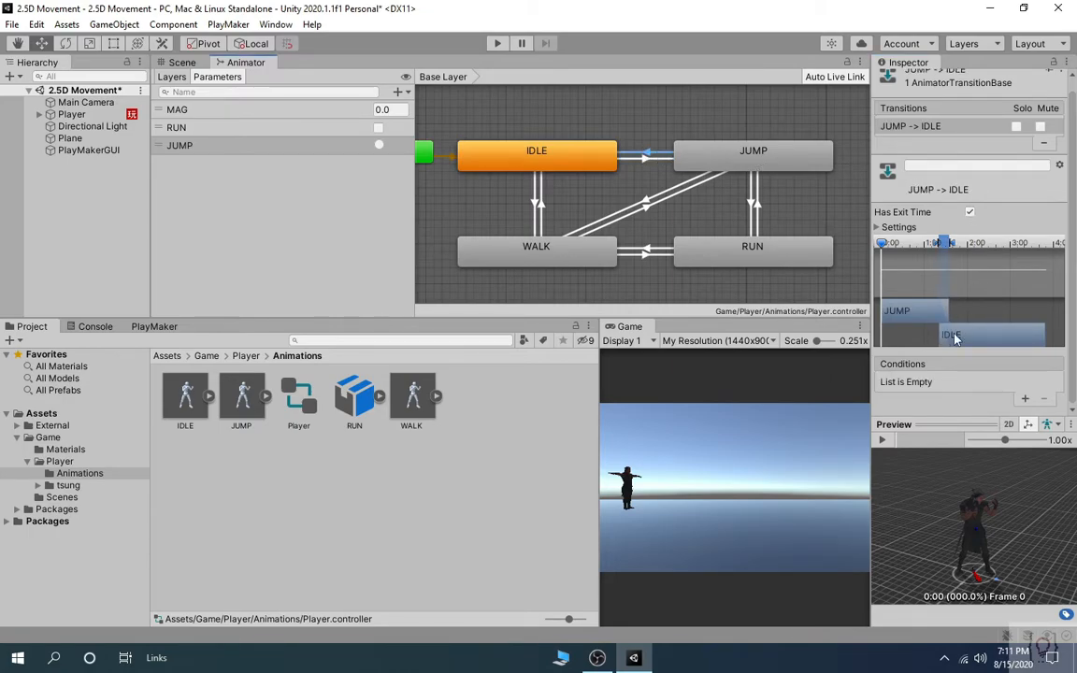
click(1024, 398)
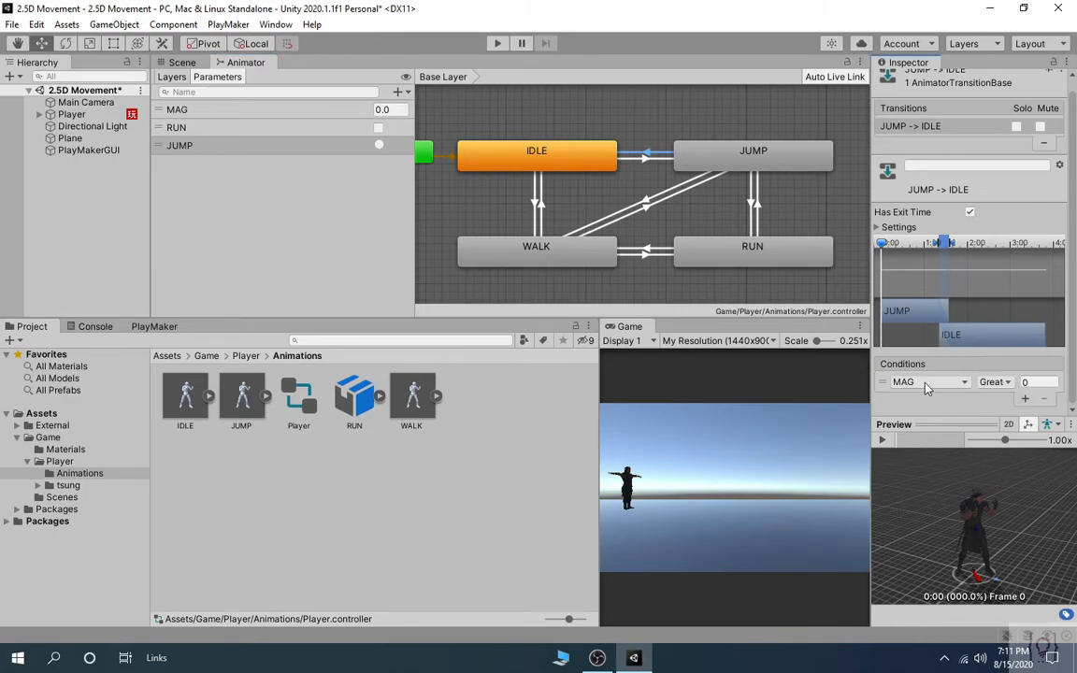
click(995, 382)
click(1011, 414)
click(1038, 382)
text(0.1)
click(618, 231)
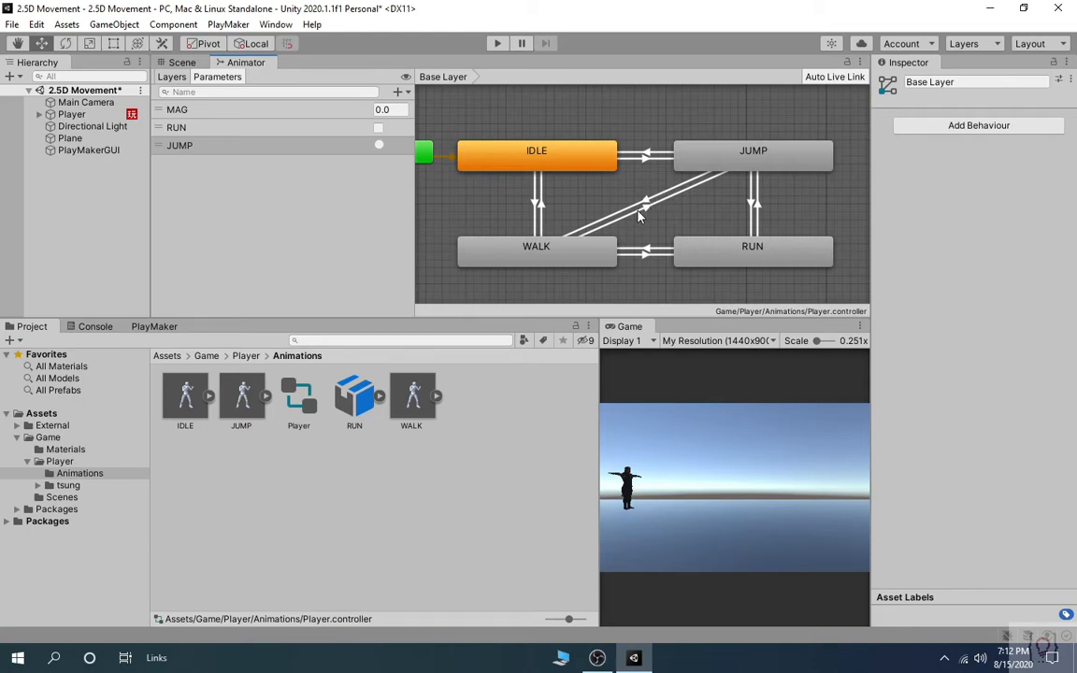
Turn off Has Exit Time on the WALK to JUMP transition and give it the JUMP trigger as its condition.
click(639, 214)
click(970, 225)
click(1024, 408)
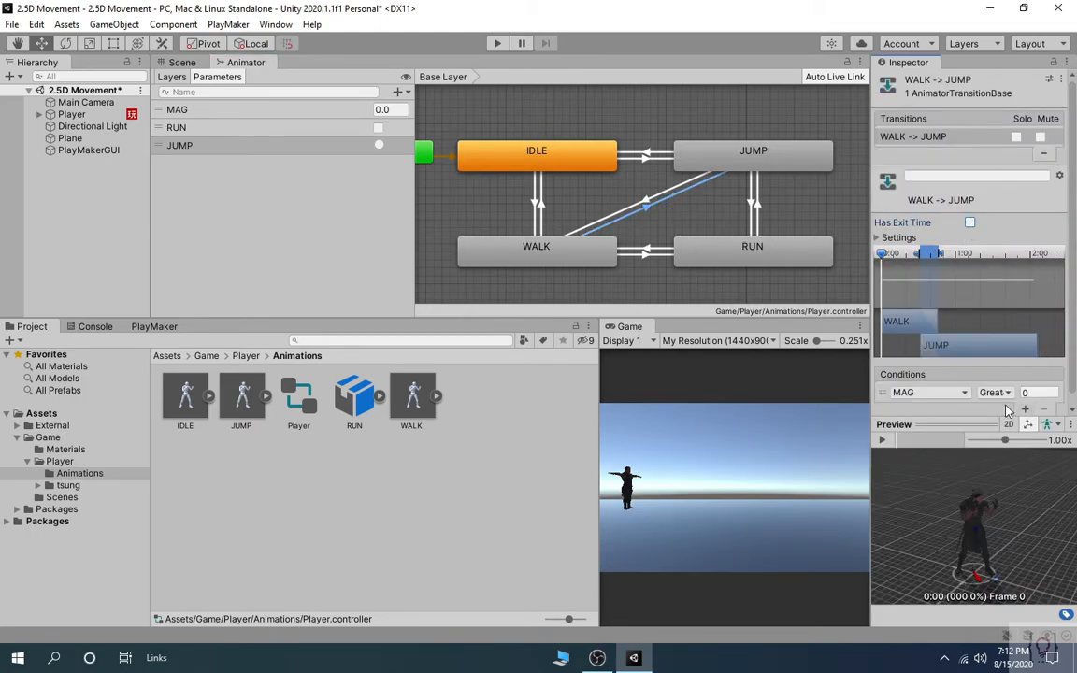
click(931, 395)
click(911, 462)
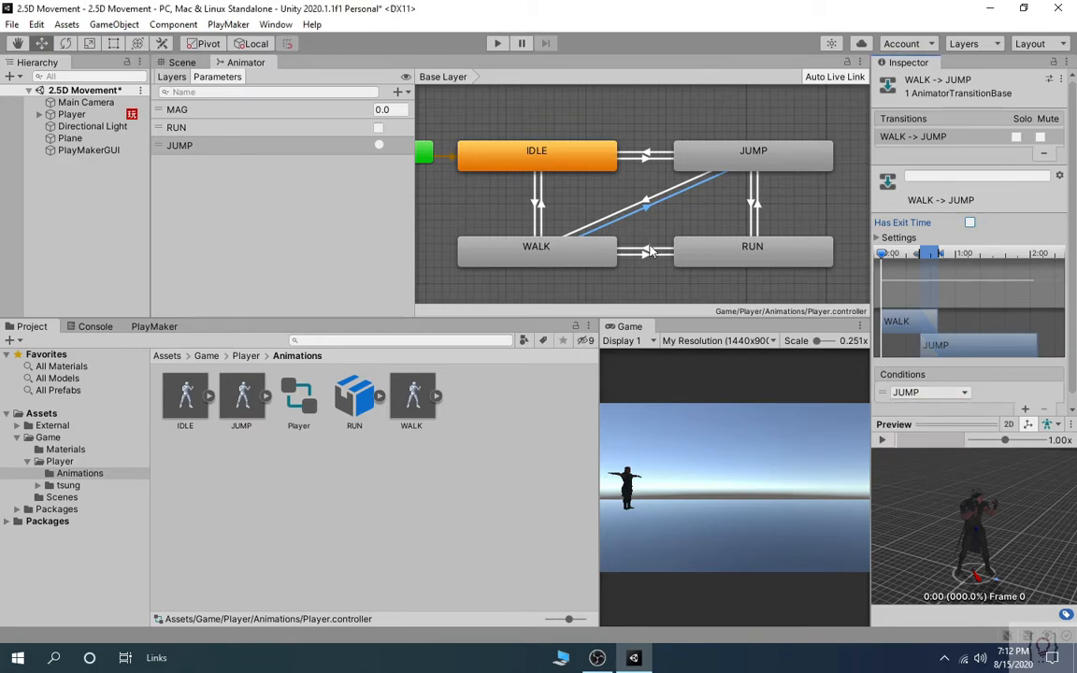
Add a condition to the JUMP to WALK transition requiring MAG to be Greater than 0.1.
click(650, 205)
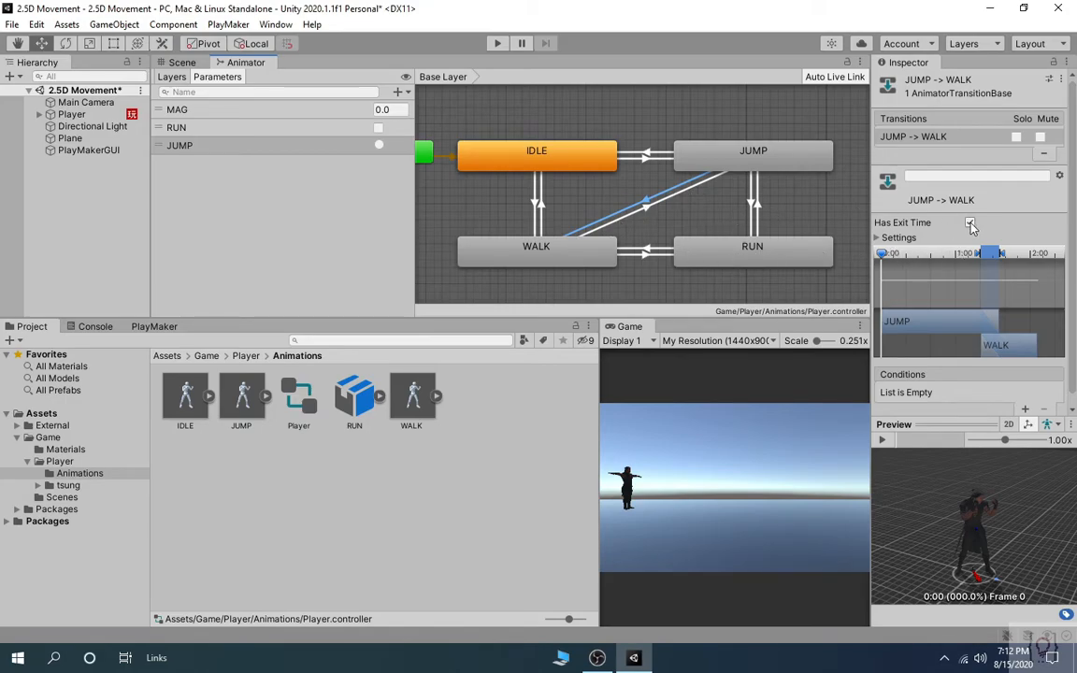
click(1024, 408)
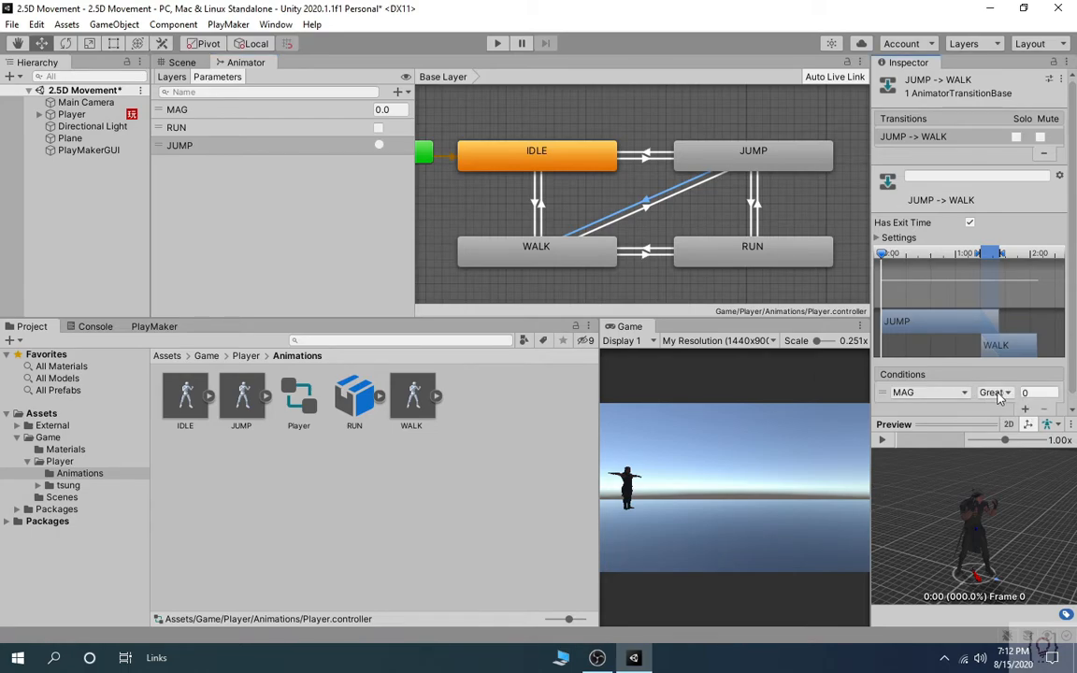
click(1038, 394)
text(0.1)
Turn off Has Exit Time on the RUN to JUMP transition and give it the JUMP trigger as its condition.
click(756, 208)
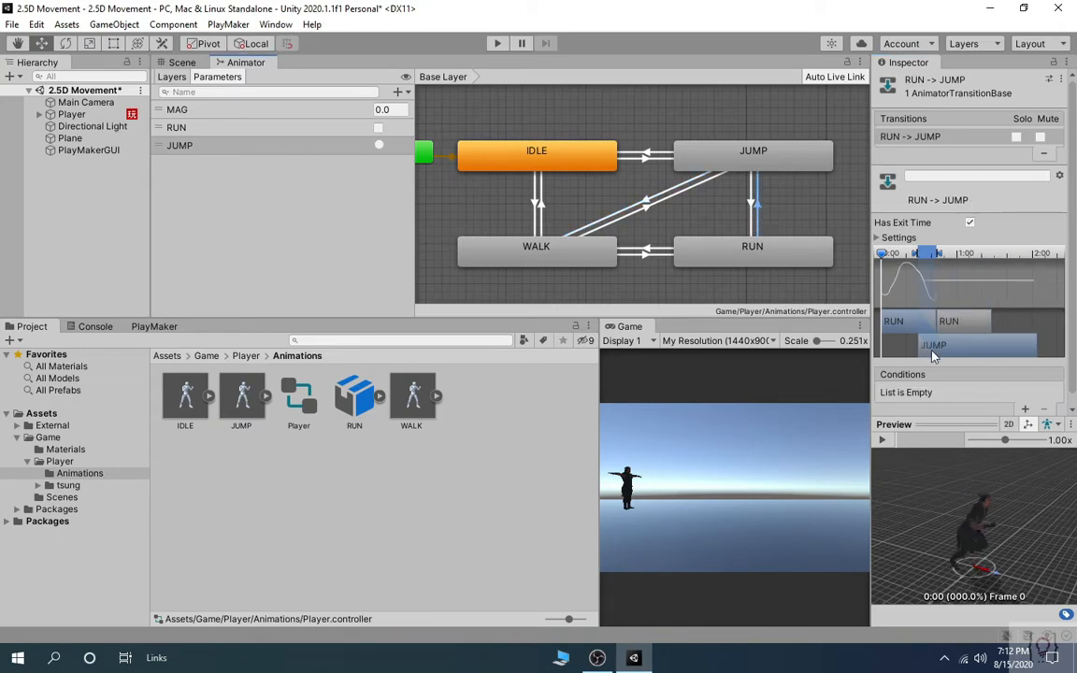
click(969, 222)
click(1024, 409)
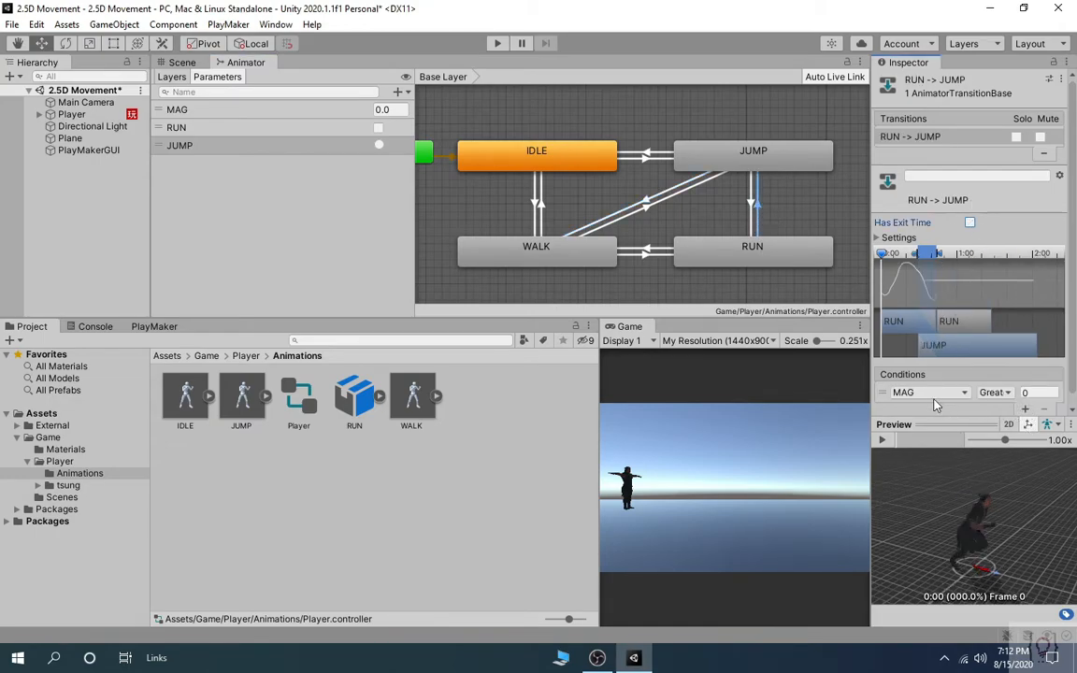
click(929, 393)
click(914, 465)
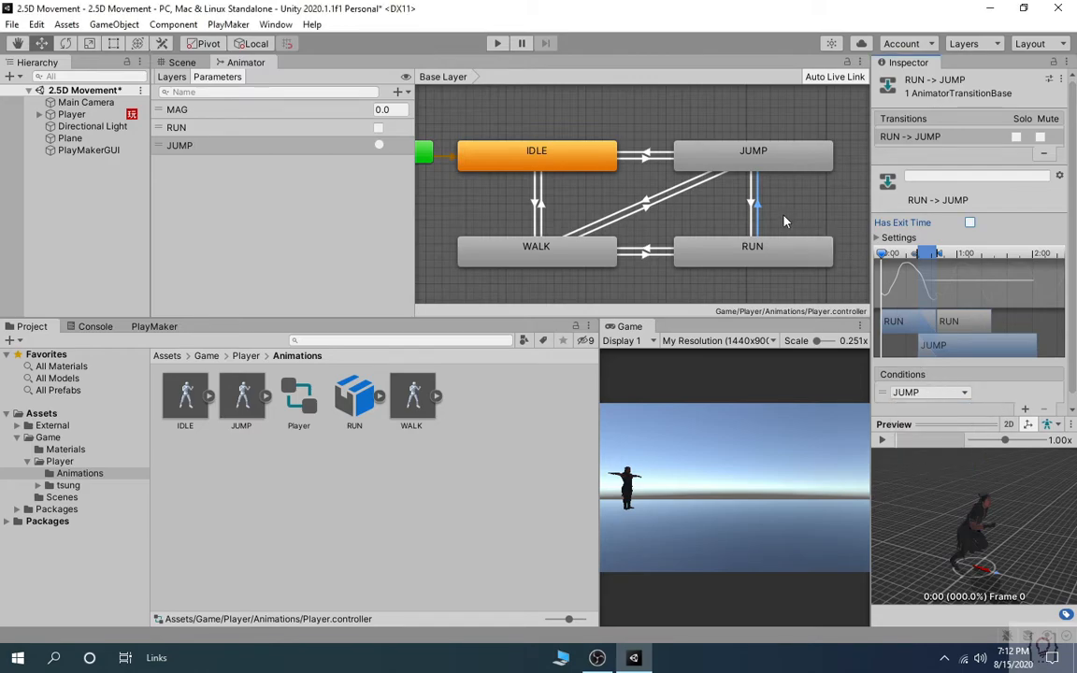
Add a condition to the JUMP to RUN transition requiring RUN to be true.
click(753, 203)
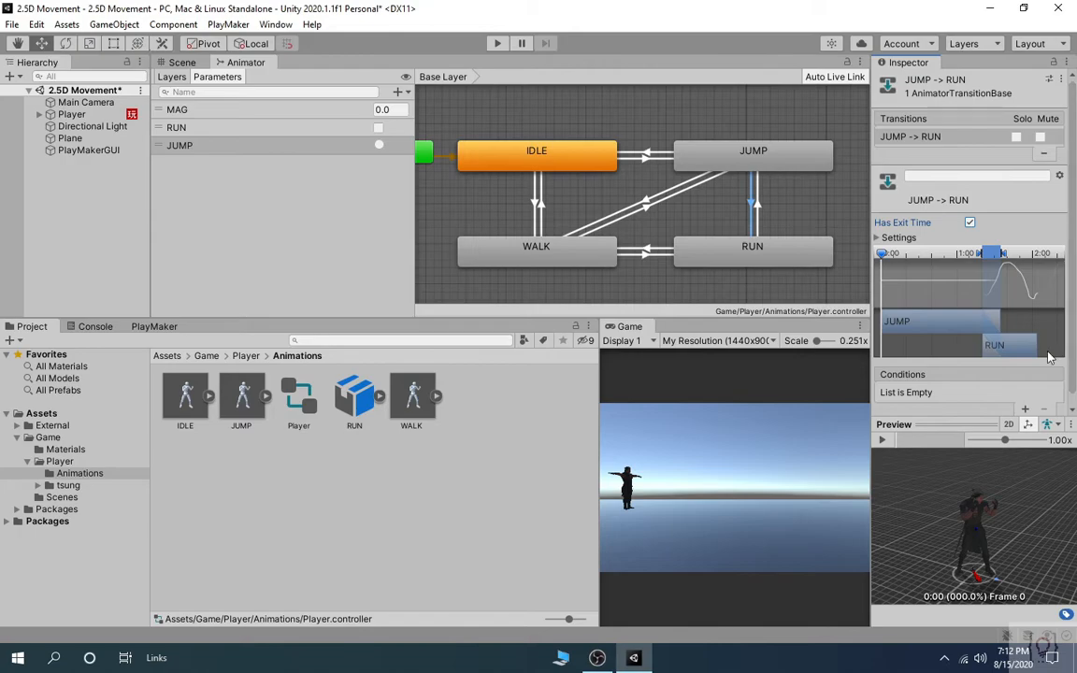
click(1025, 411)
click(930, 392)
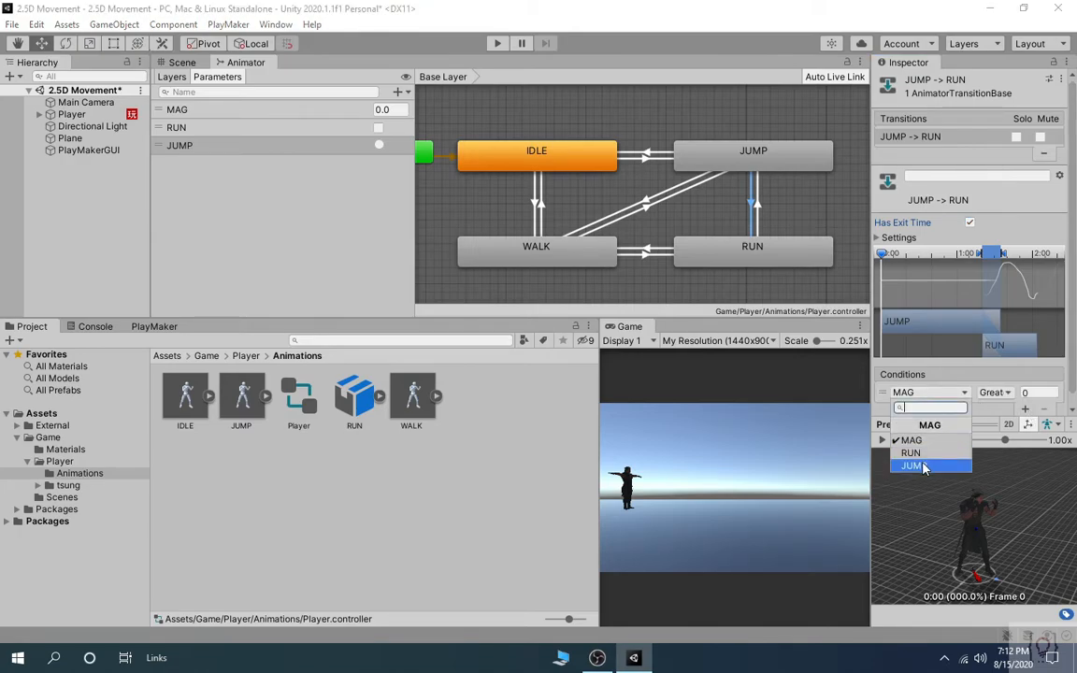
click(911, 436)
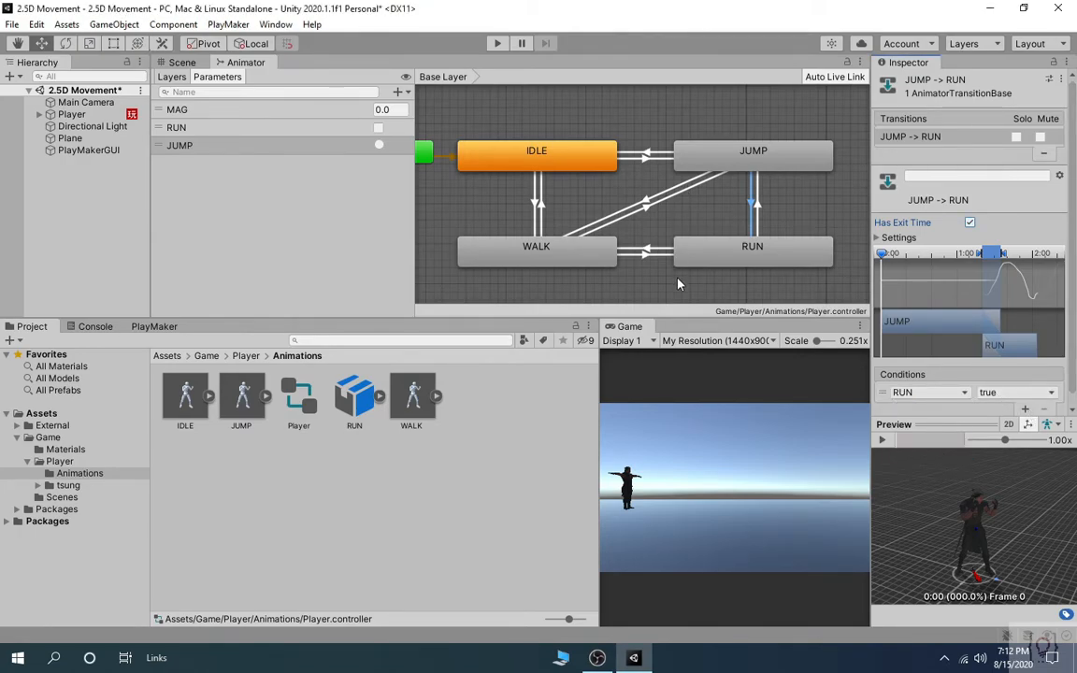
click(678, 284)
scroll(655, 261, down, 5)
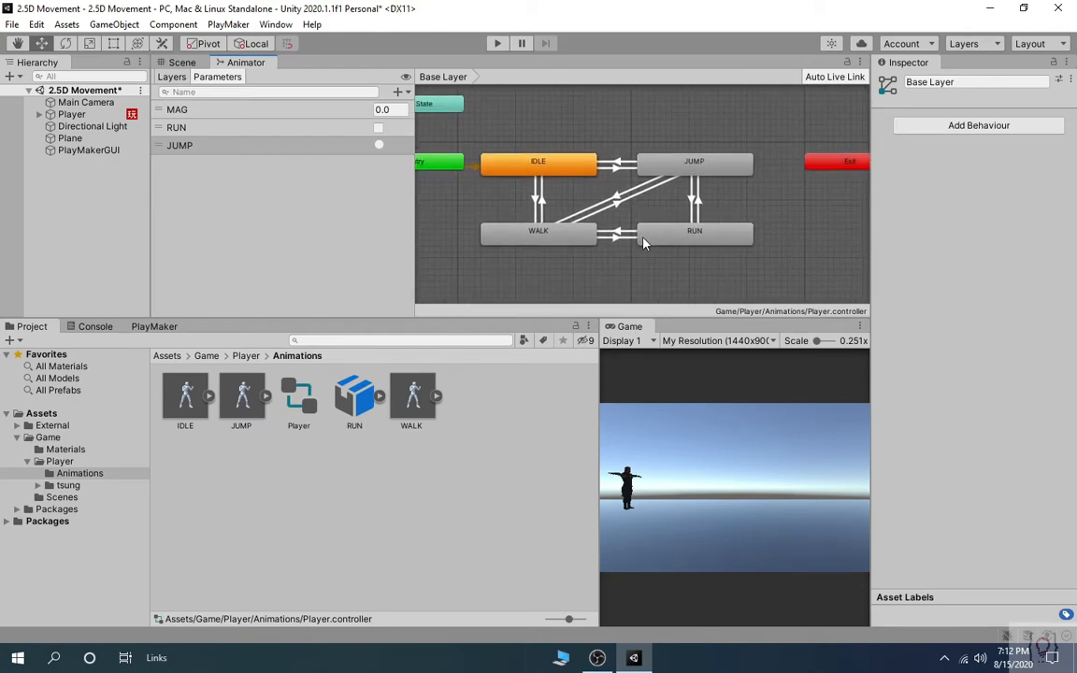
Duplicate the Get Button Down action in the IDLE+WALK state of the Player's Basic Movement FSM.
click(78, 113)
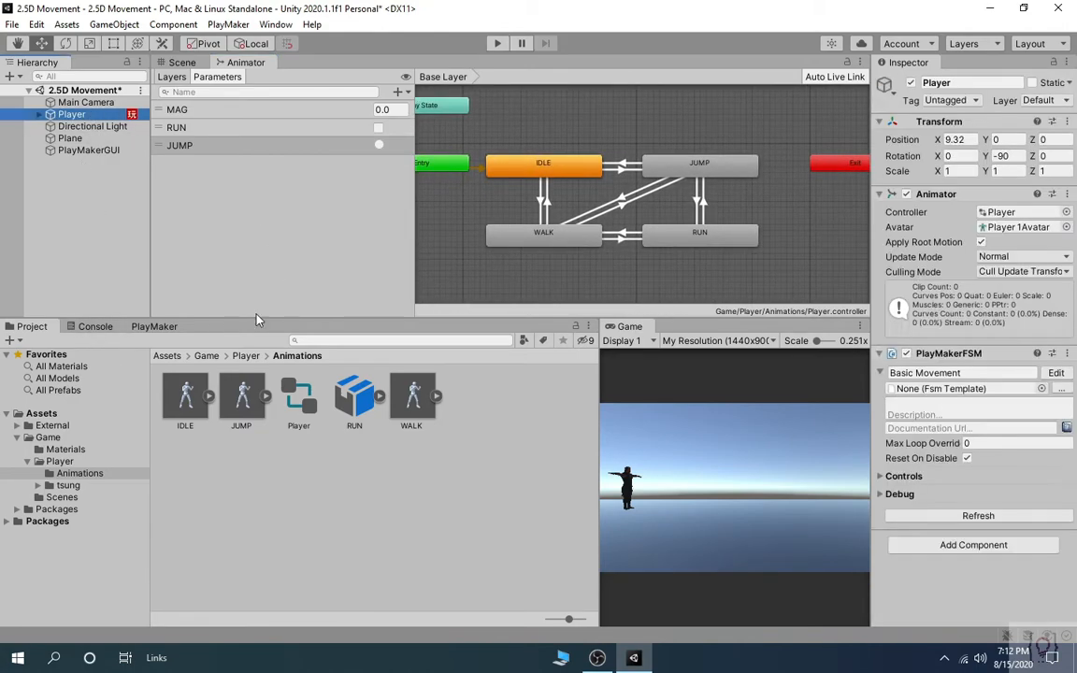
click(154, 326)
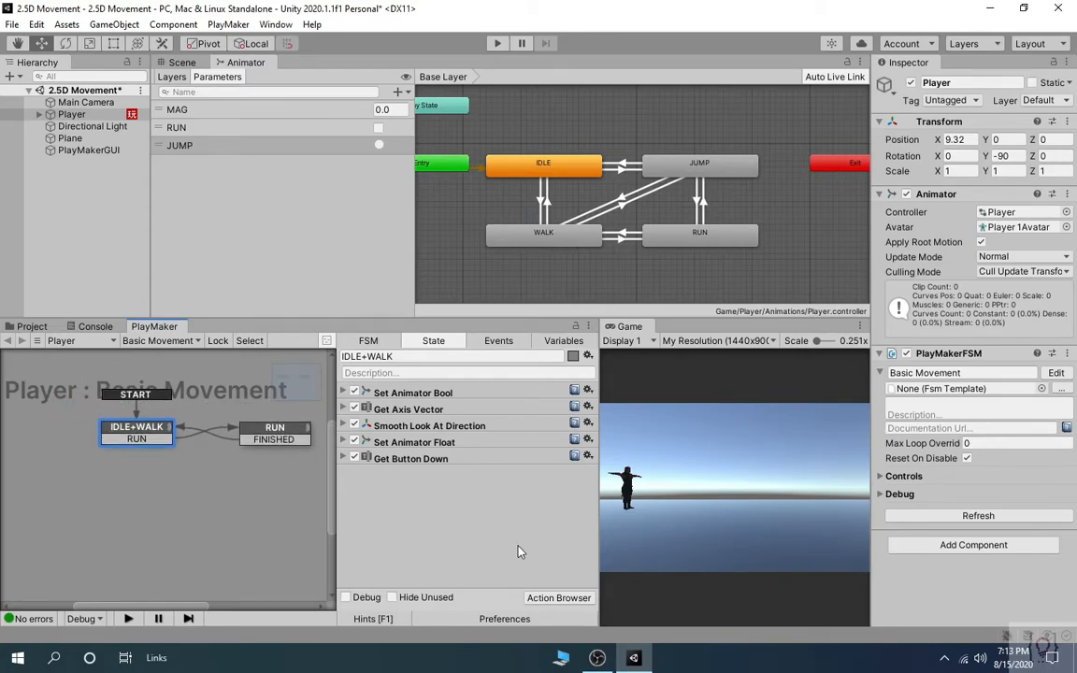
click(439, 459)
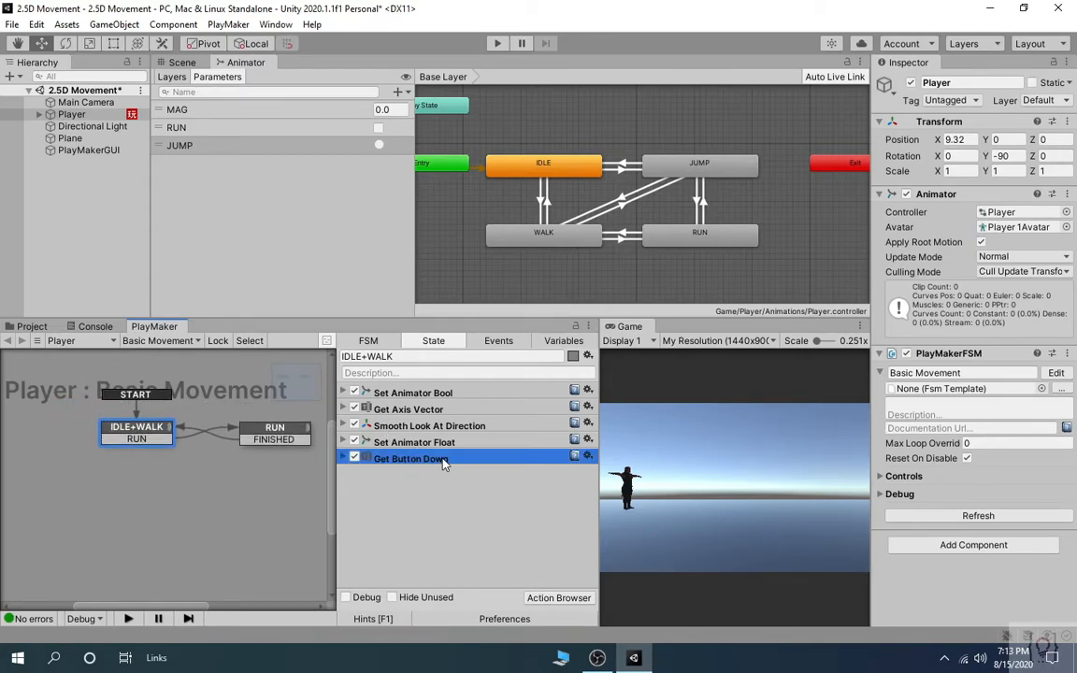
key(ctrl+d)
Open the project's Input Manager settings and examine the name and button assignments of the Jump axis.
click(37, 24)
click(83, 461)
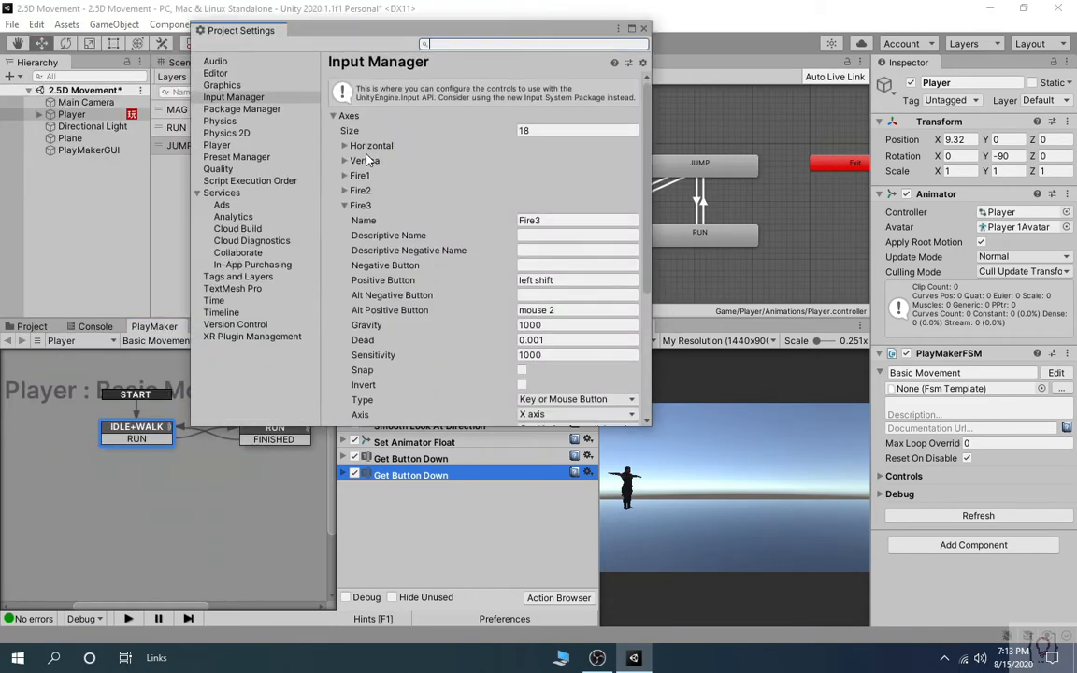
drag(394, 32, 297, 25)
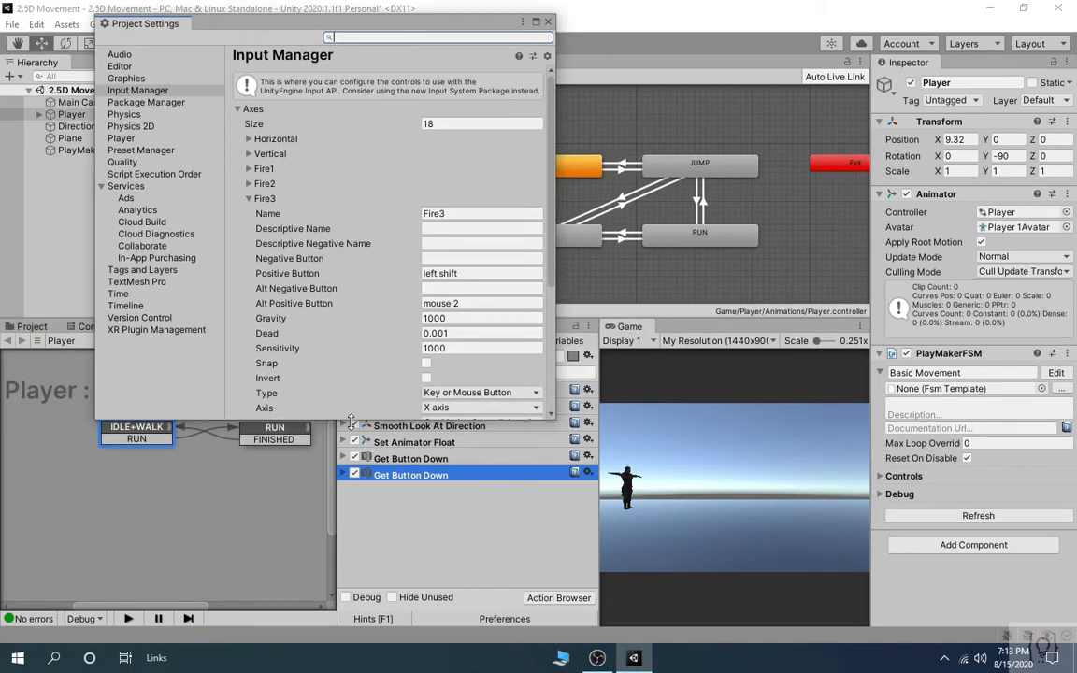
drag(351, 419, 308, 620)
click(251, 199)
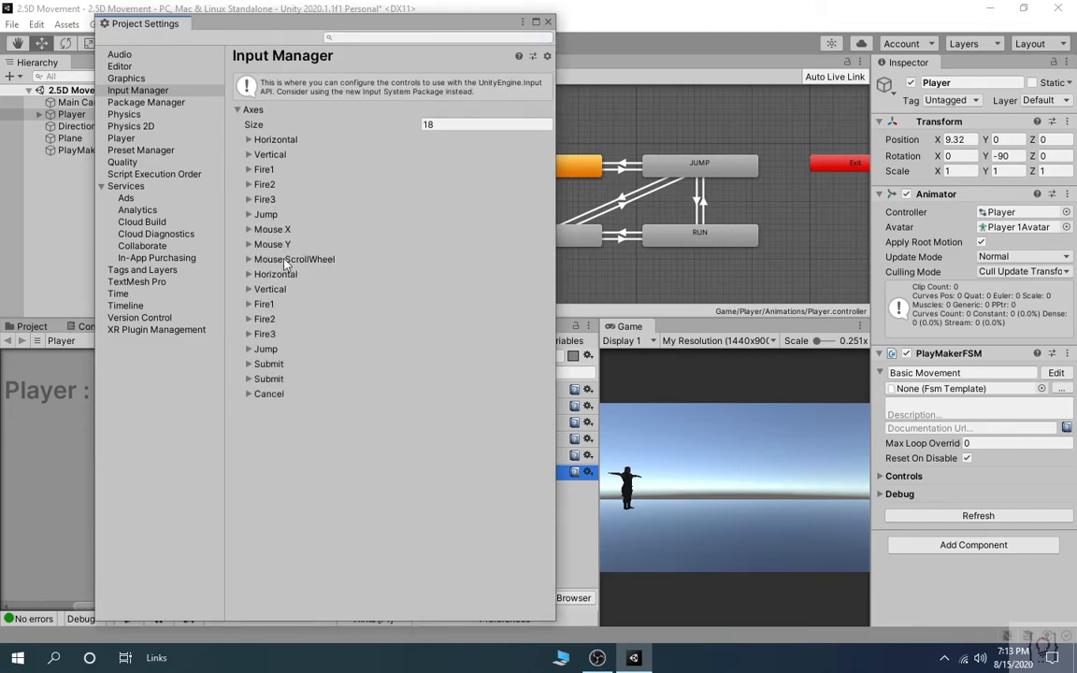
click(250, 215)
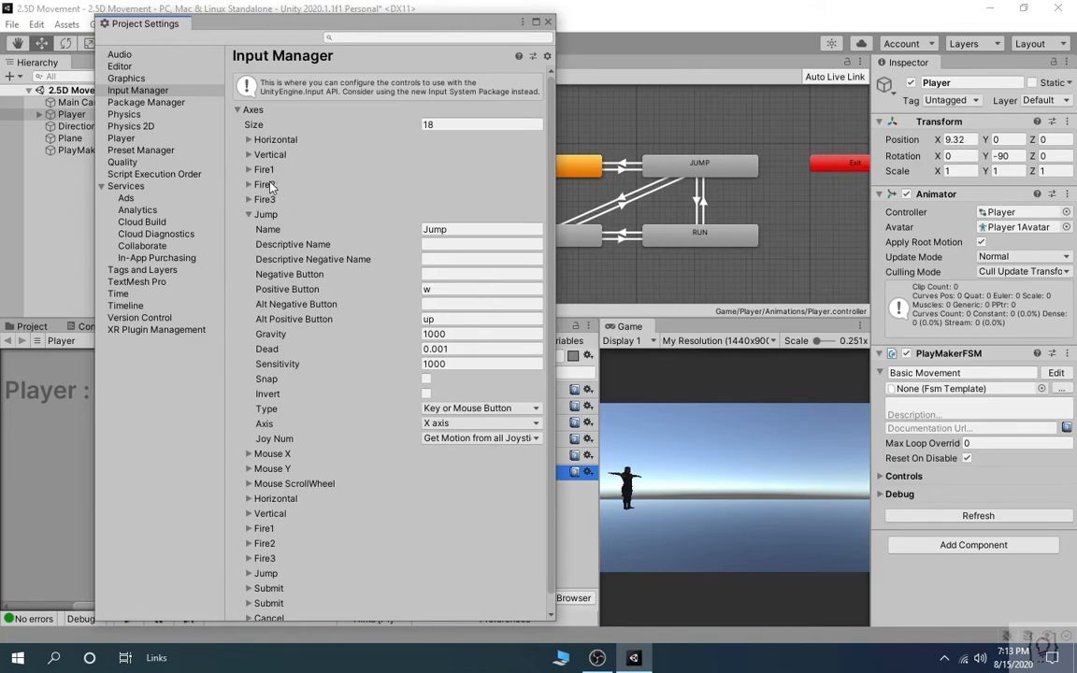
click(267, 215)
click(262, 215)
click(250, 214)
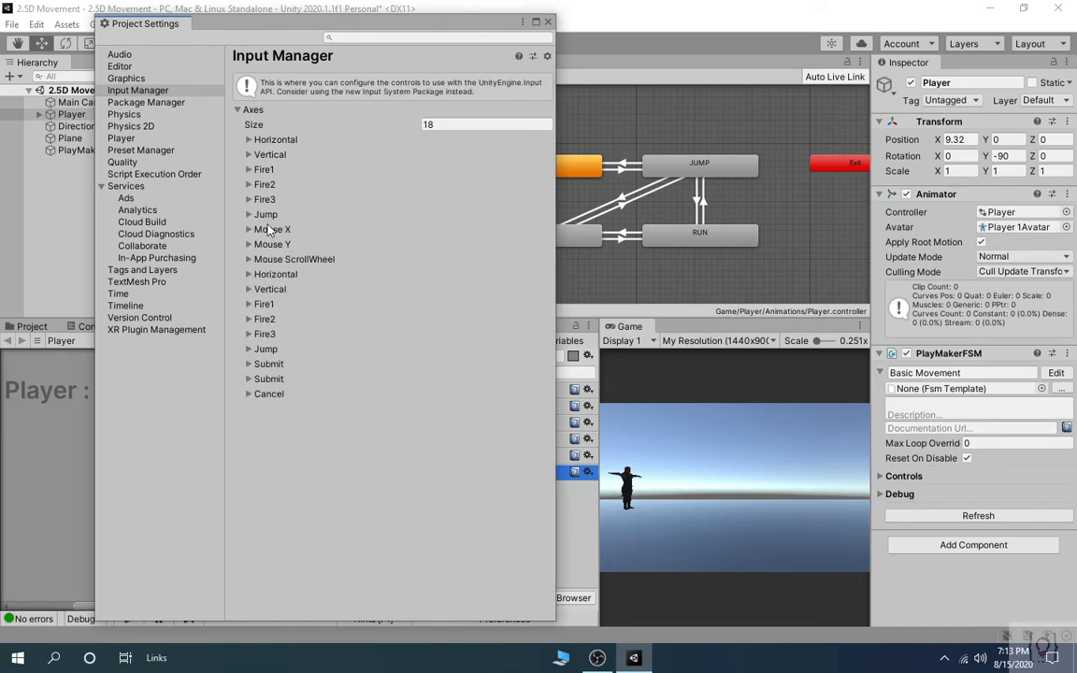
click(256, 217)
click(252, 215)
Duplicate the Jump axis in the Input Manager and delete the duplicate.
right_click(266, 216)
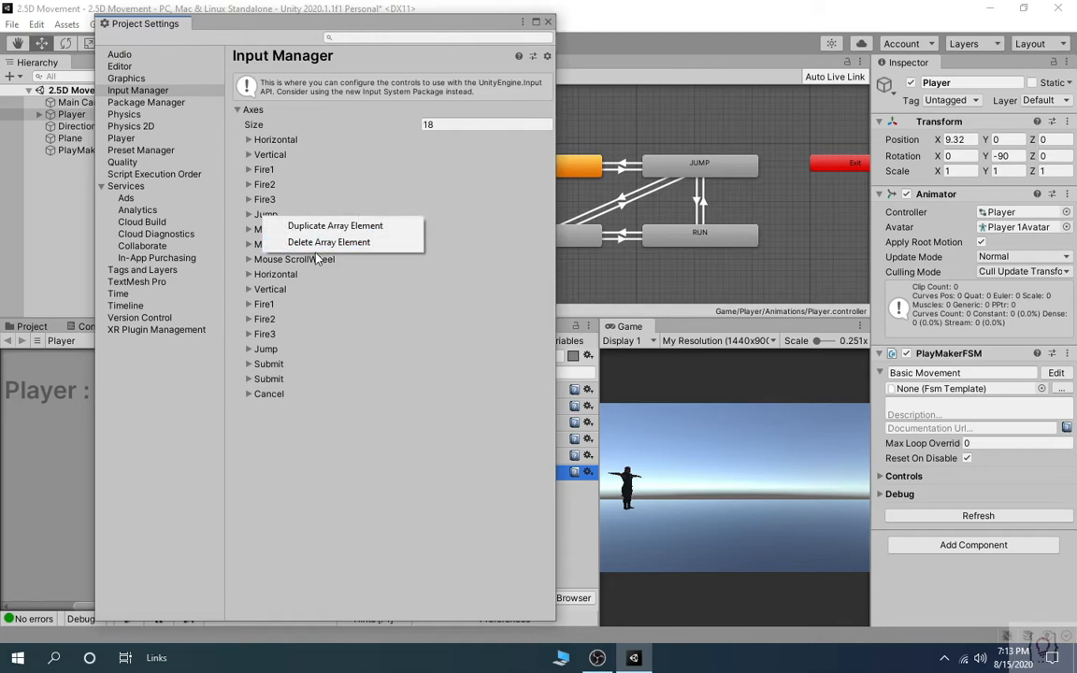
click(369, 232)
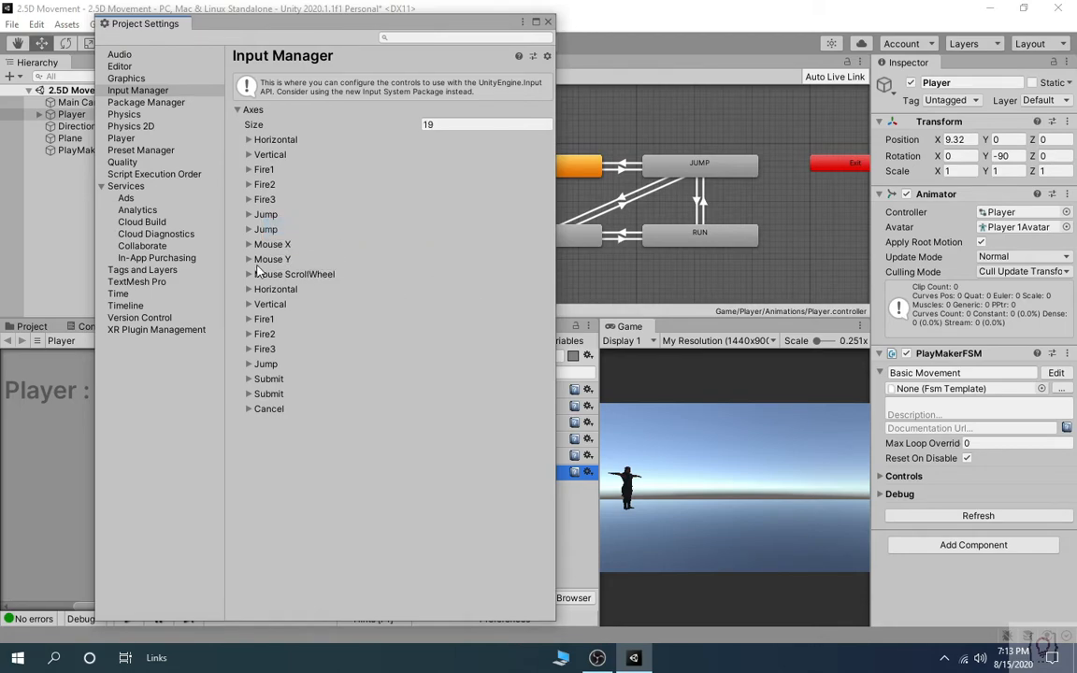
click(321, 225)
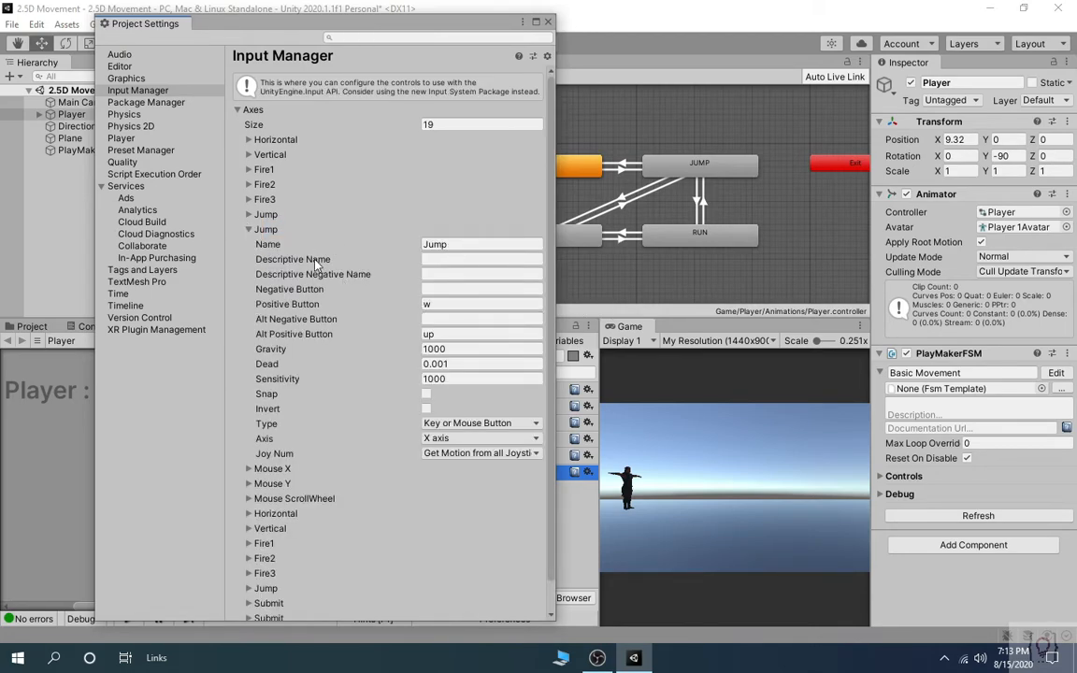
click(267, 230)
right_click(267, 230)
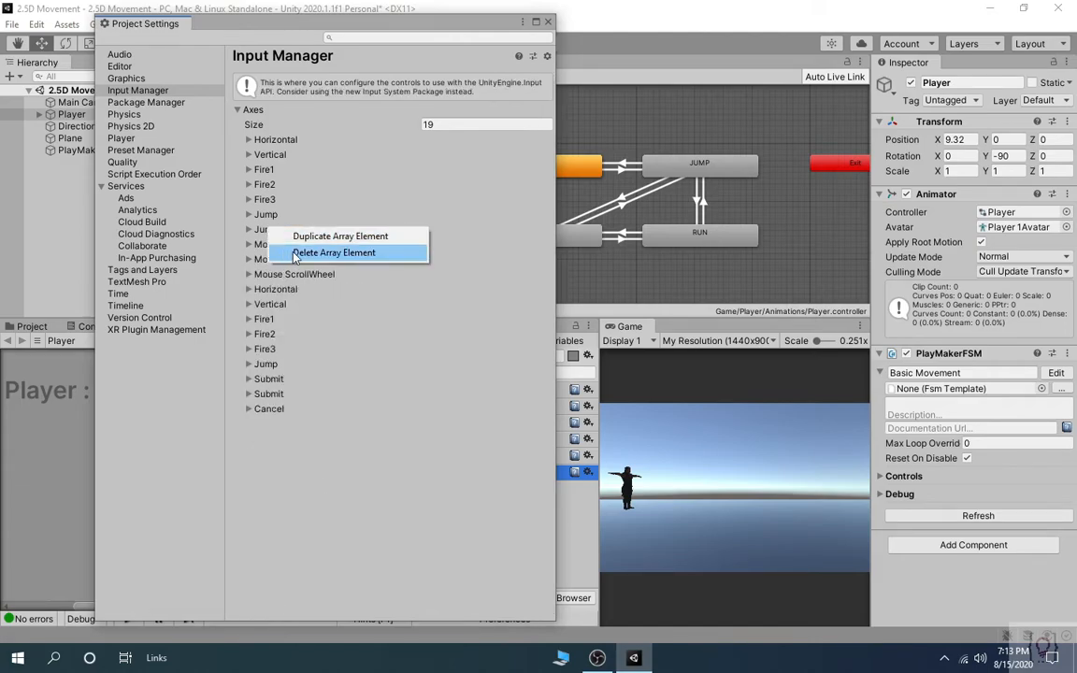
click(313, 250)
Set the Input Manager's Axes size to 19 and close the project settings.
click(454, 123)
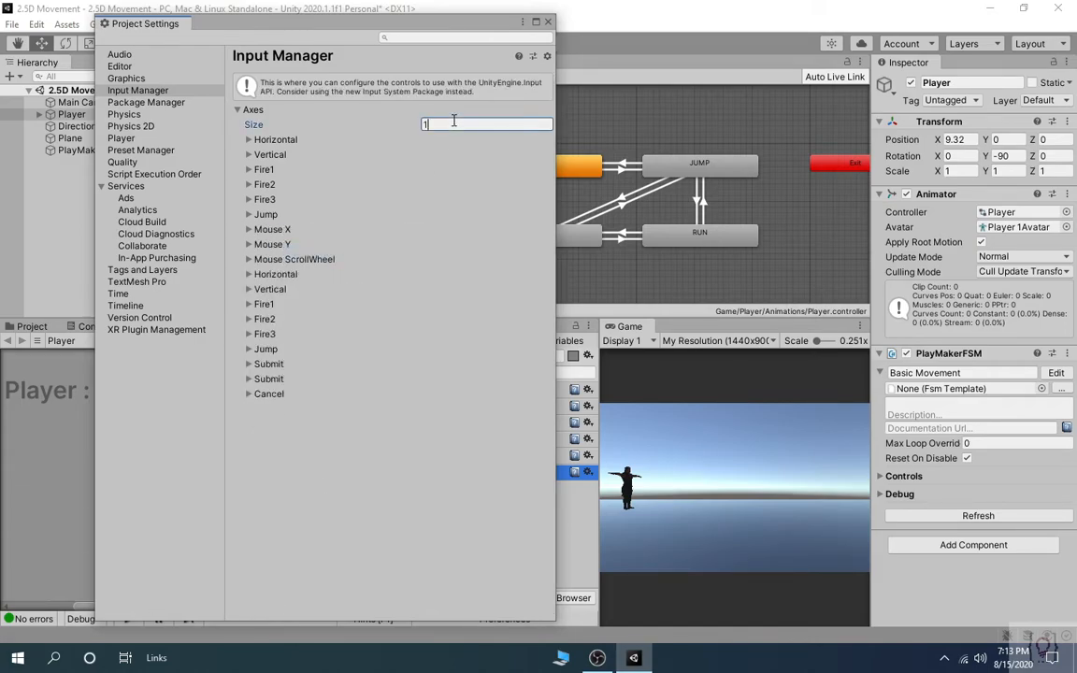
text(19)
key(Return)
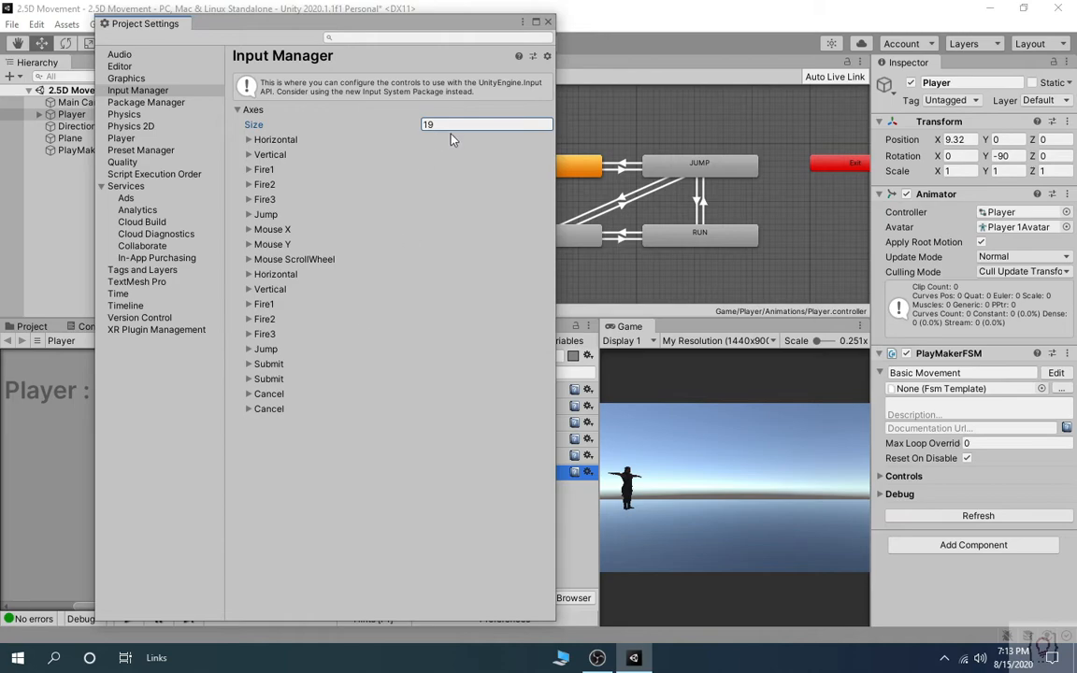
key(Return)
click(547, 21)
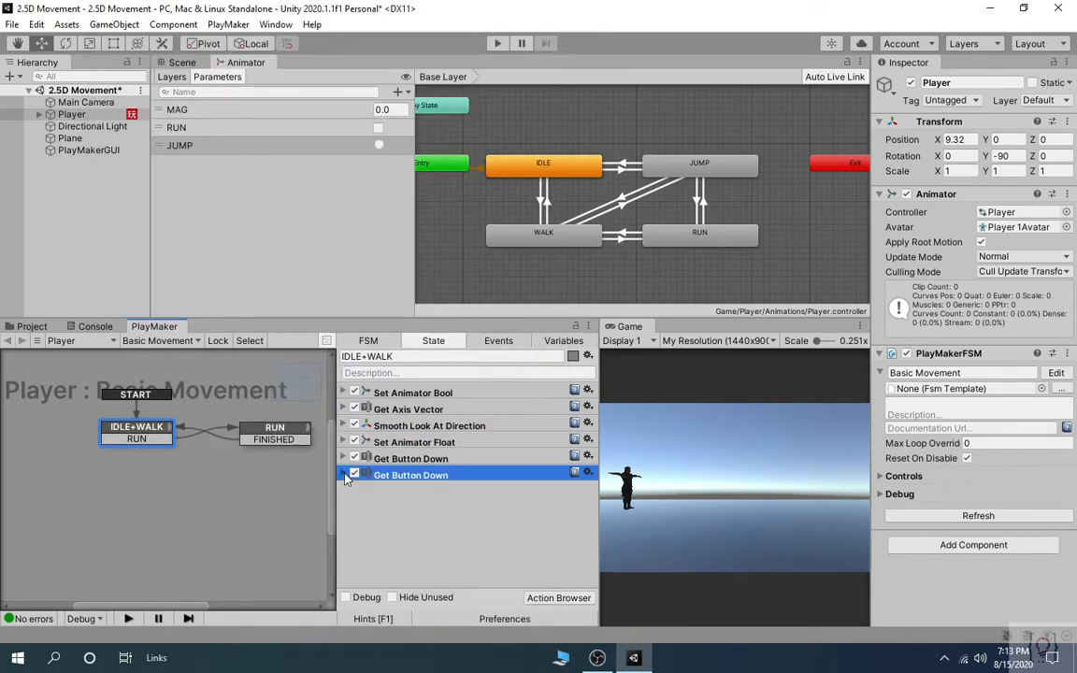
Set the Button Name of the duplicated Get Button Down action to Jump.
click(345, 474)
drag(486, 487, 432, 491)
text(Jump)
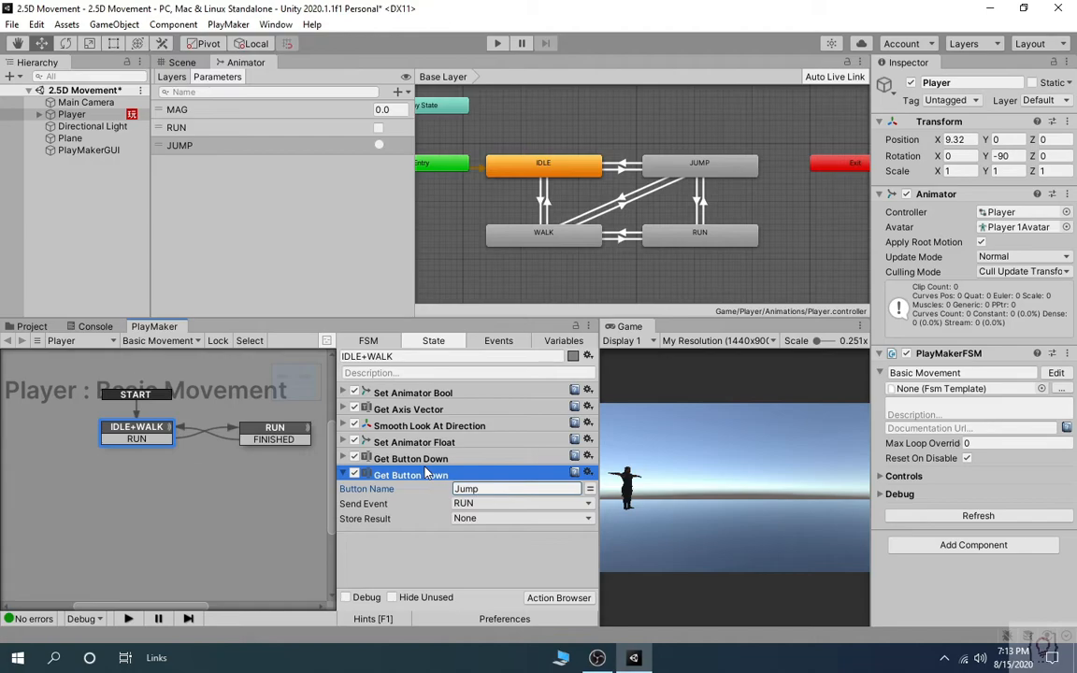
Create a new JUMP event as the Send Event of the Jump button action and add its transition to the IDLE+WALK state.
click(524, 503)
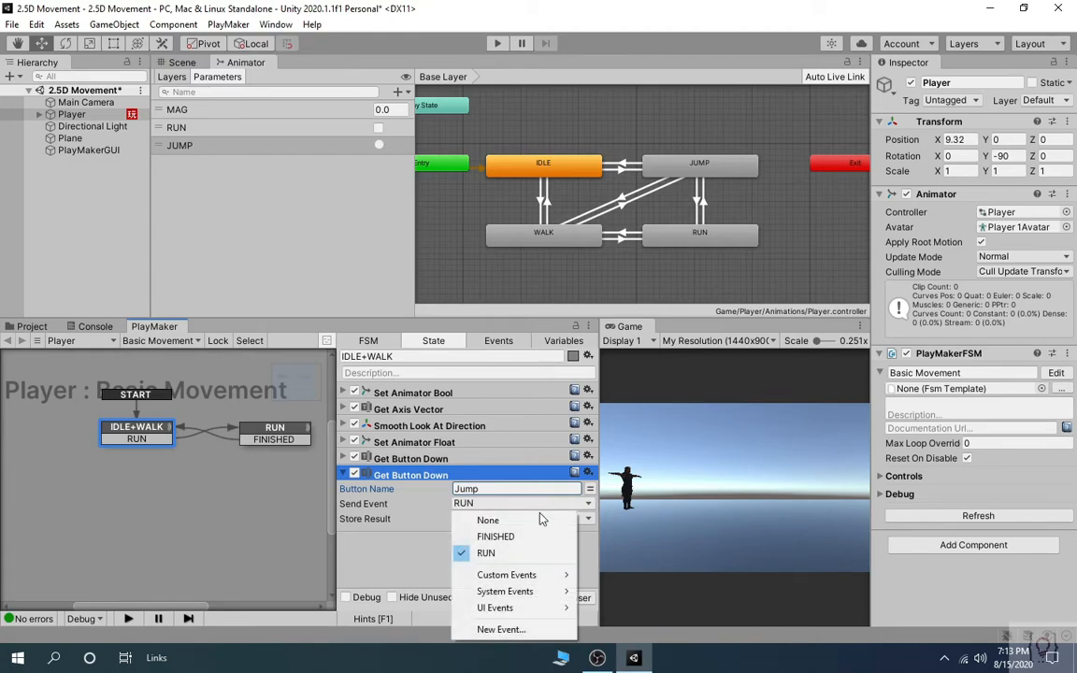
click(513, 630)
text(Jum)
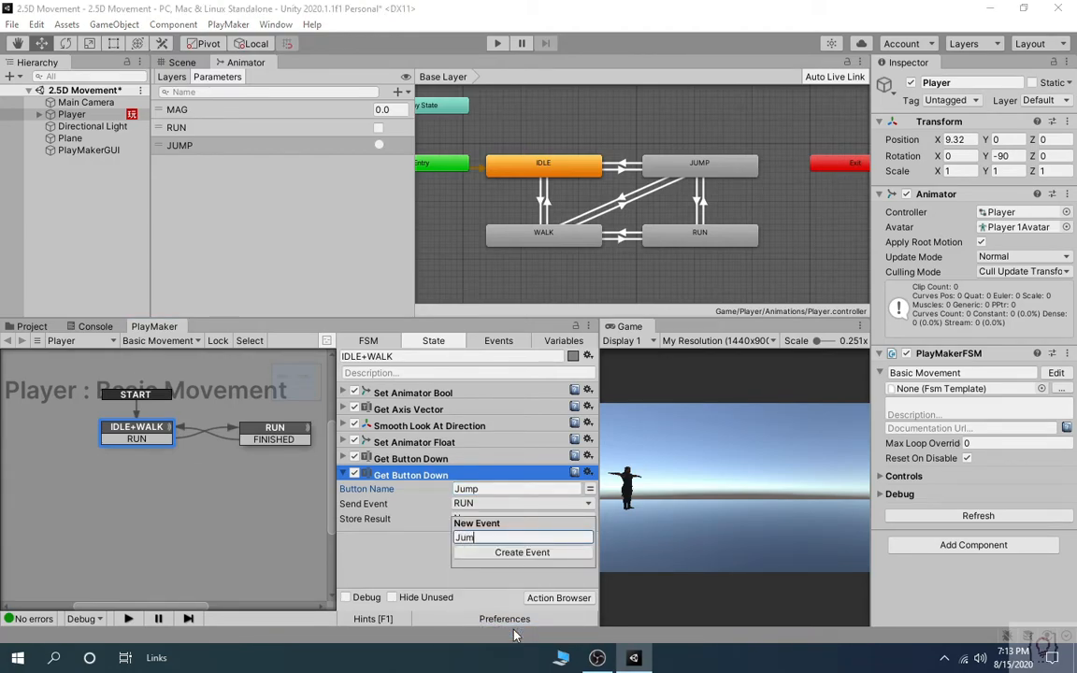
text(p)
key(BackSpace)
key(BackSpace)
key(BackSpace)
text(UMP)
key(Return)
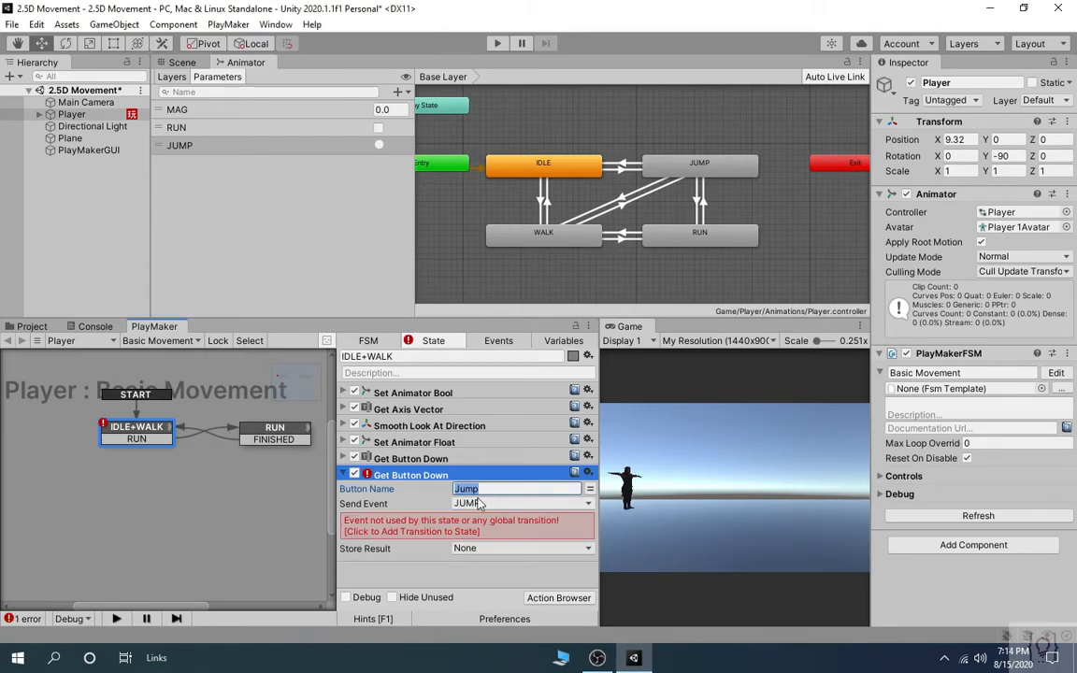
click(421, 534)
Add a new state below IDLE+WALK in the FSM graph and connect the JUMP transition to it.
right_click(130, 504)
click(165, 510)
drag(165, 513, 133, 520)
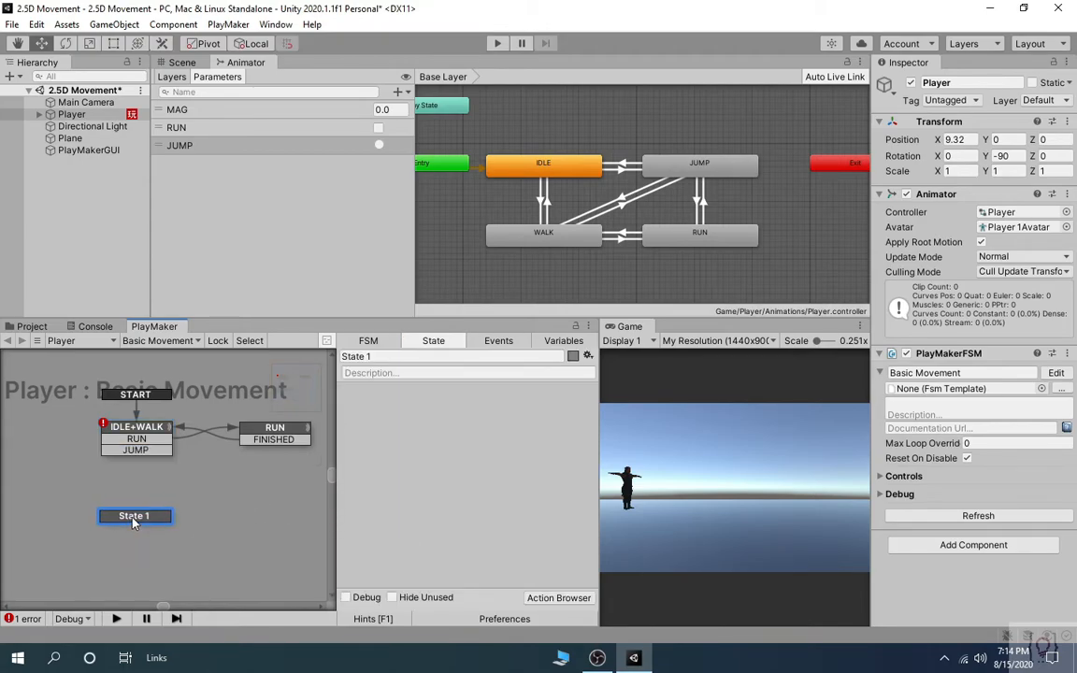
drag(135, 449, 156, 527)
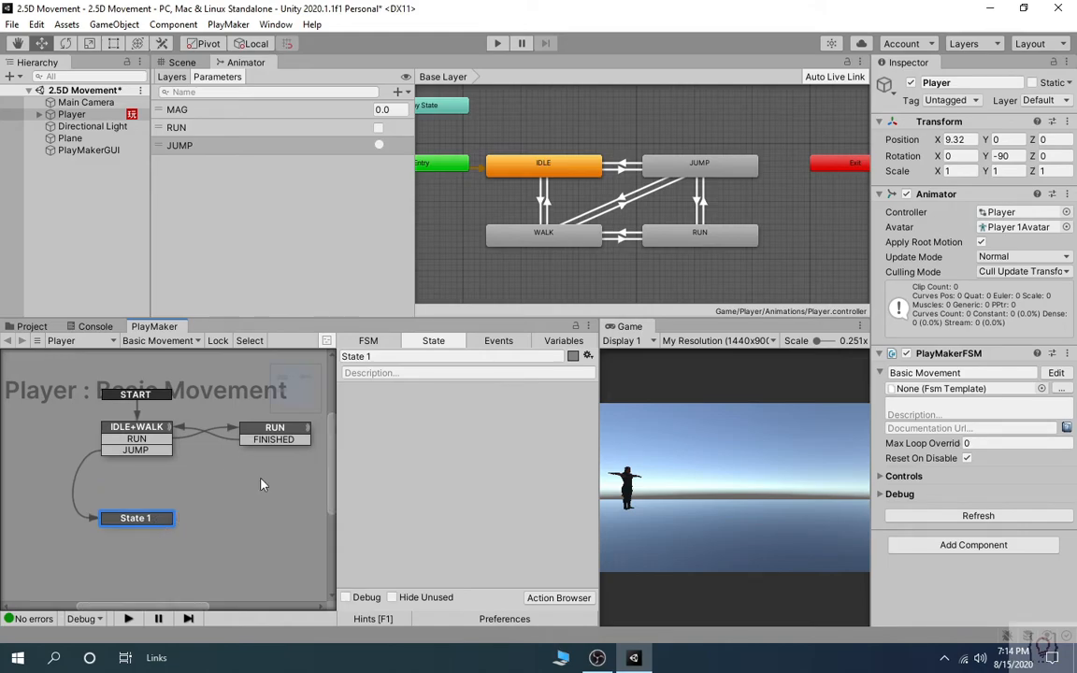
scroll(284, 549, down, 3)
mouse_move(285, 549)
middle_down()
mouse_move(287, 511)
mouse_move(282, 539)
middle_up()
scroll(284, 534, up, 2)
scroll(244, 506, up, 2)
Add a Set Animator Trigger action to State 1 of the Basic Movement FSM.
click(540, 598)
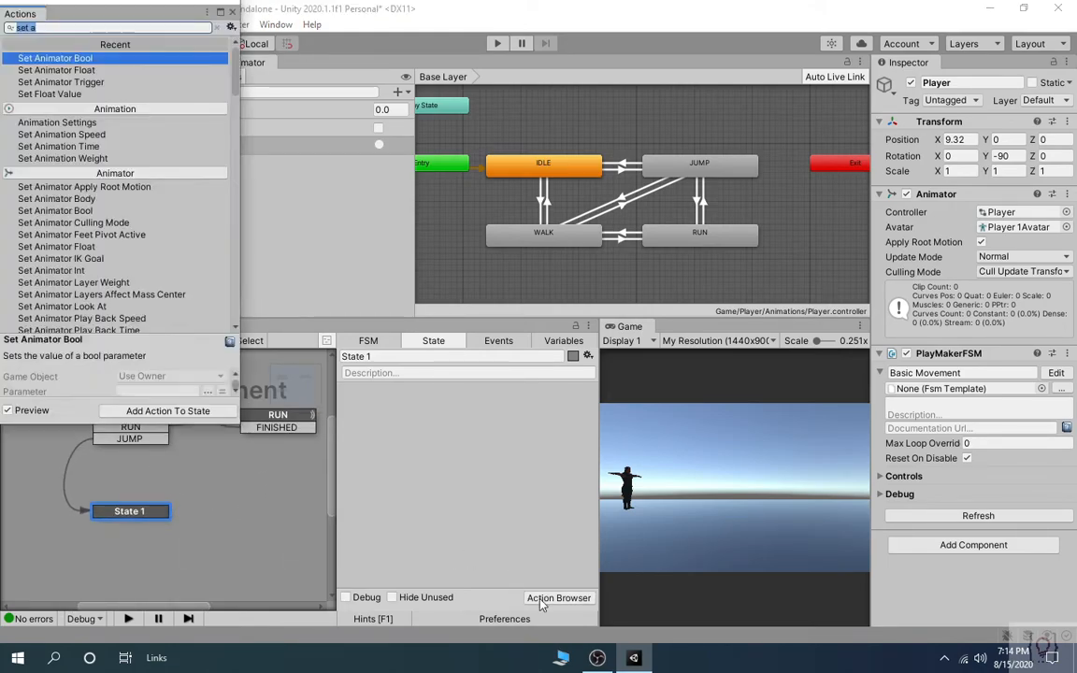
text(set animato)
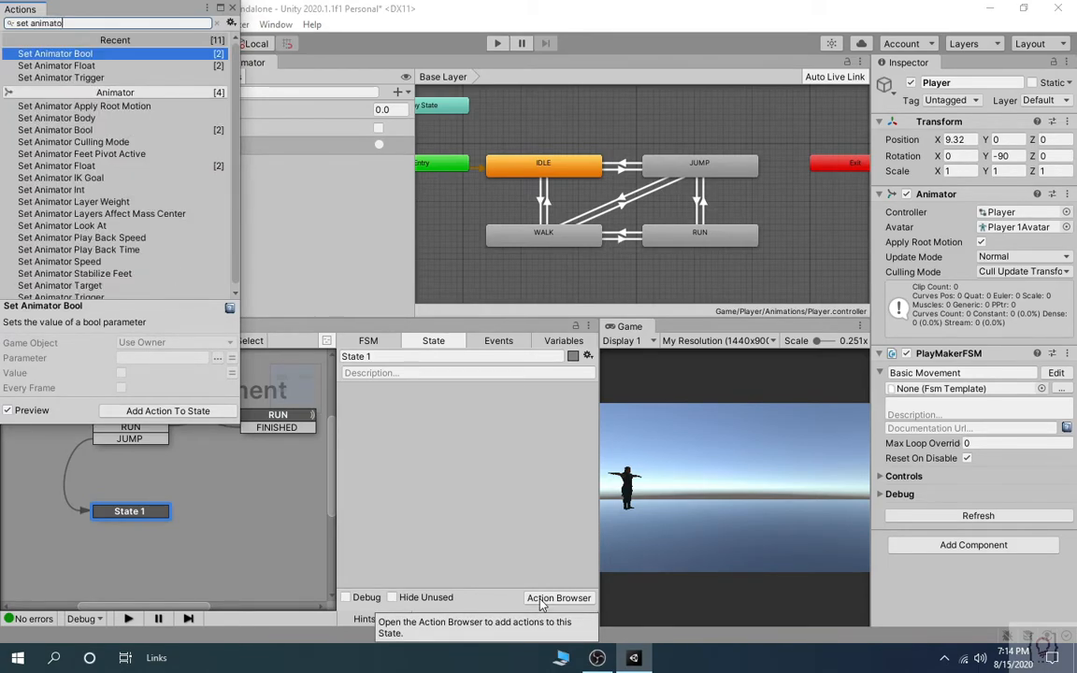
key(Down)
key(Down)
key(Return)
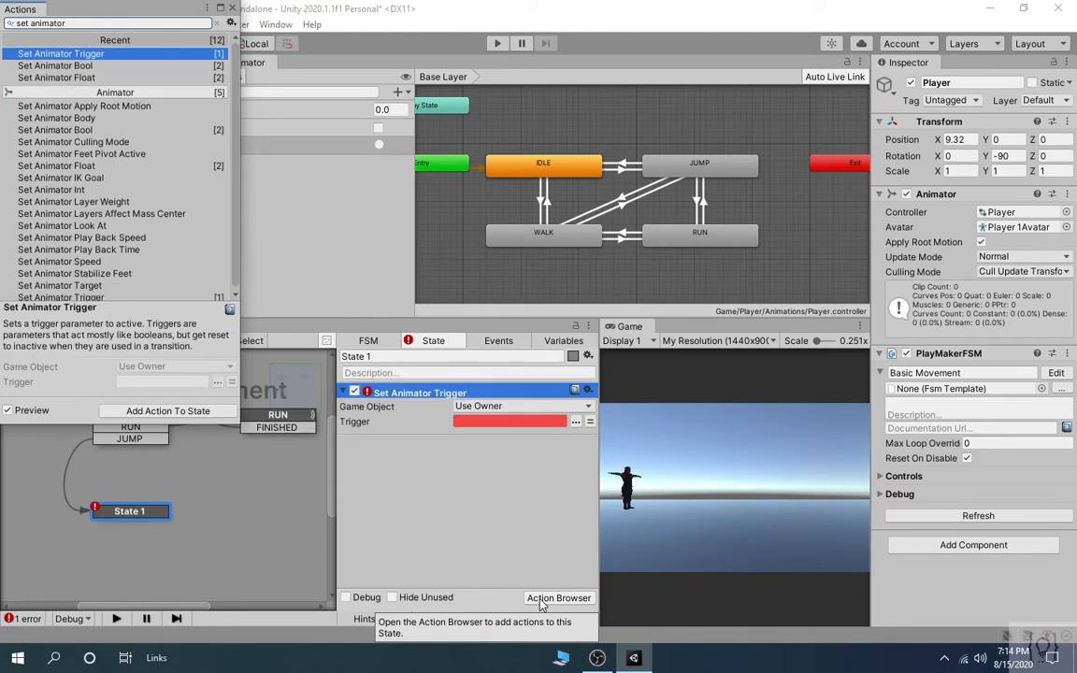
click(232, 7)
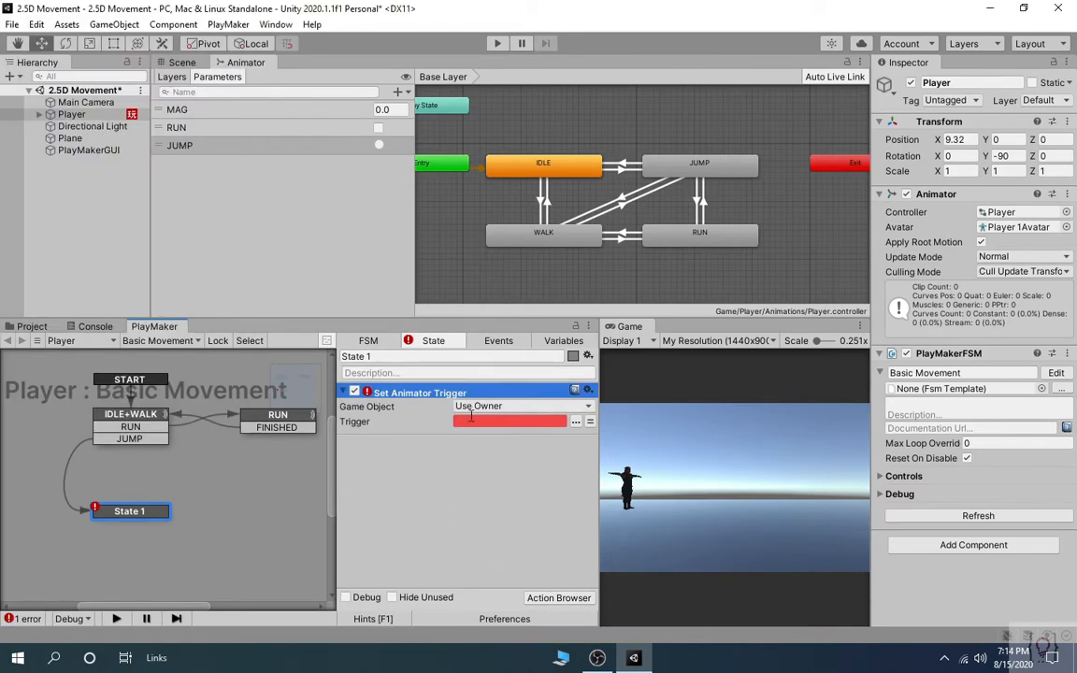
Set the Trigger parameter of the Set Animator Trigger action to JUMP and collapse the action.
click(551, 422)
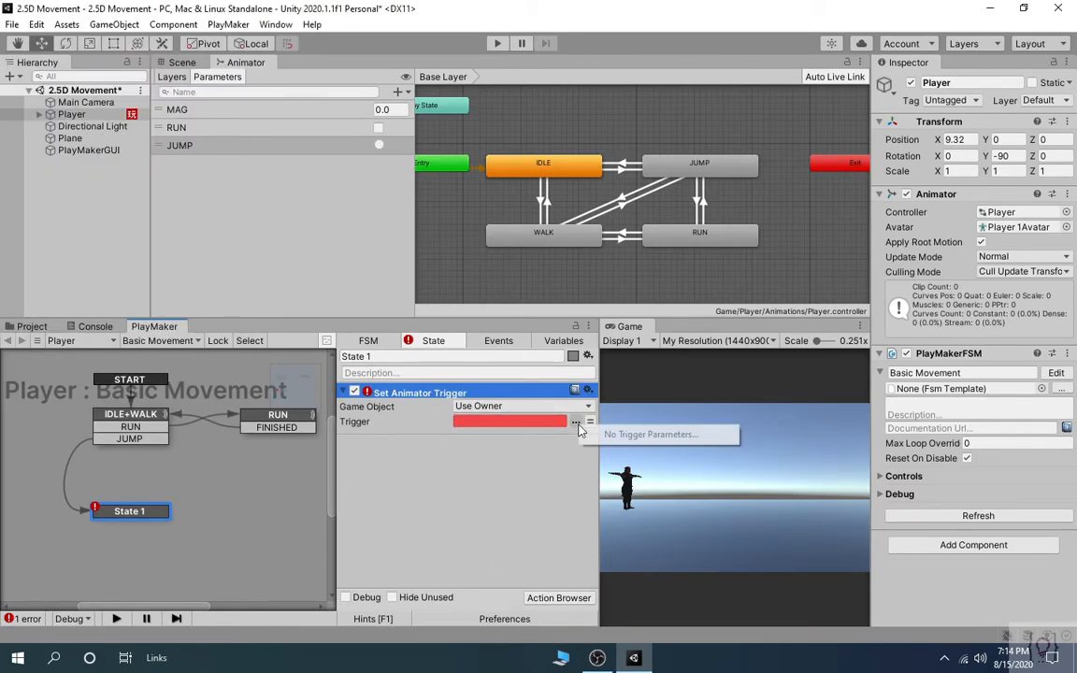
click(548, 423)
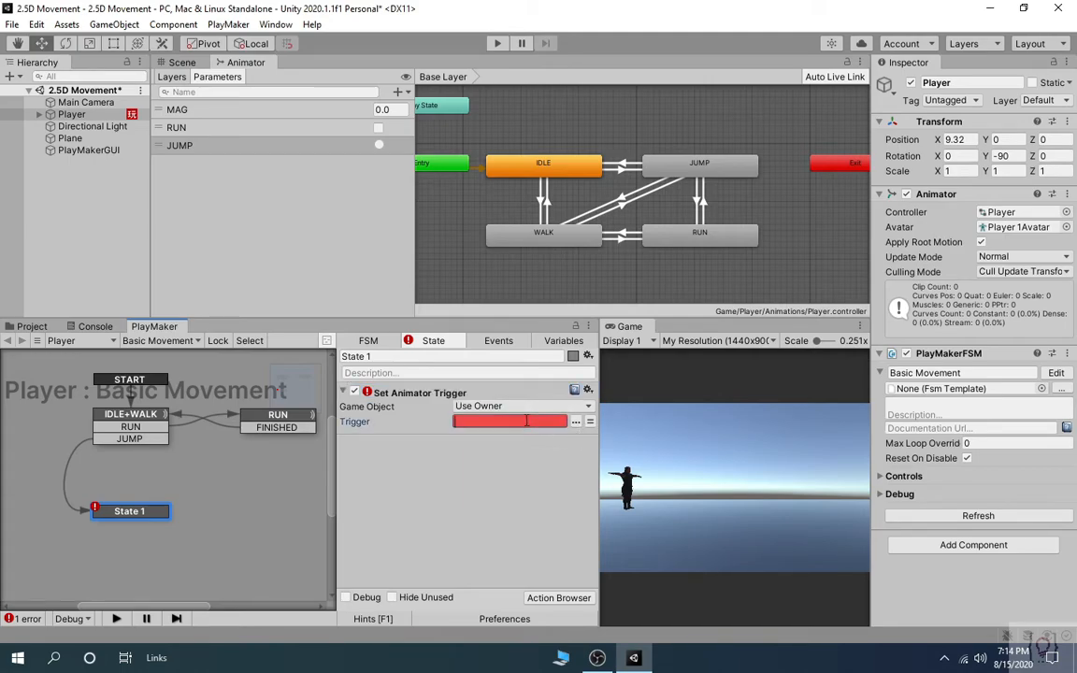
text(JUMOP)
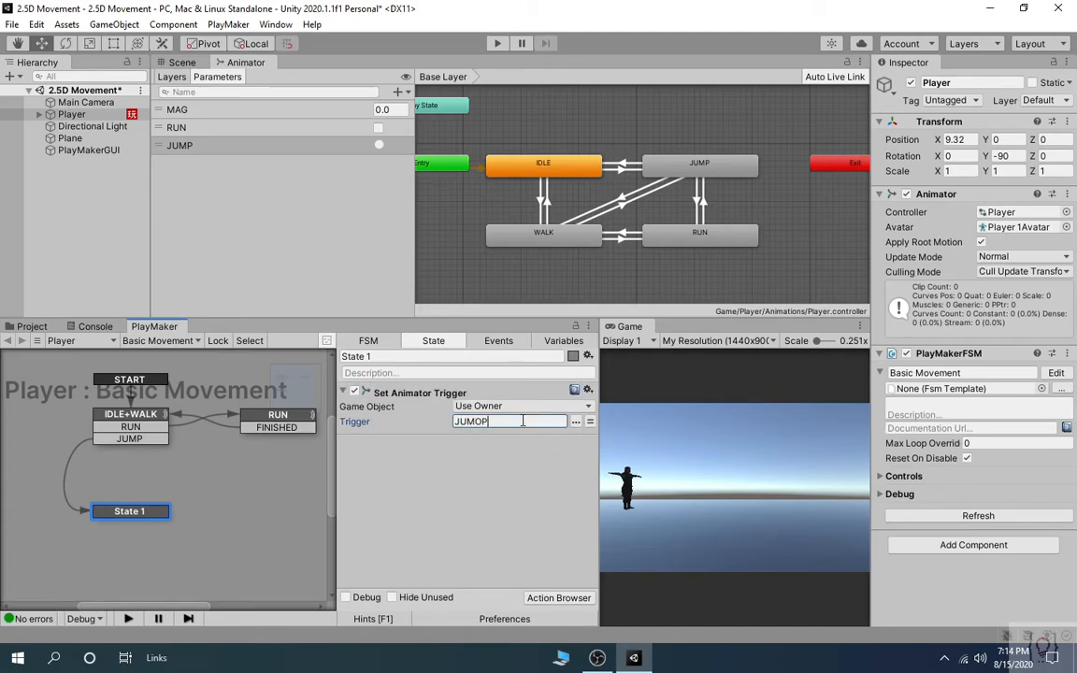
click(487, 455)
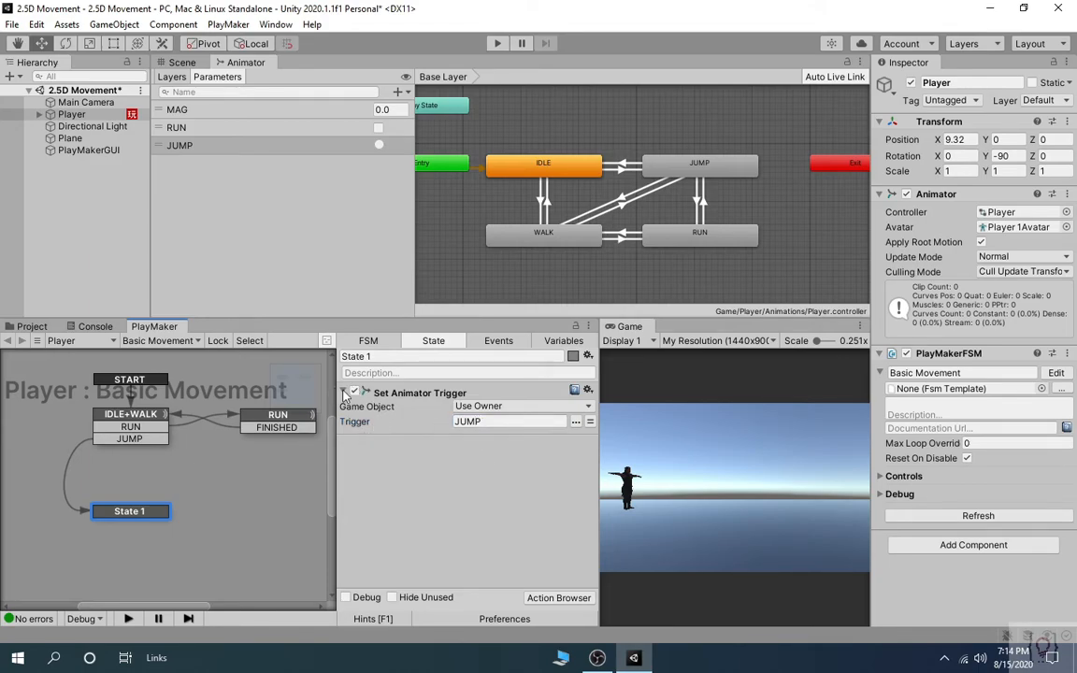
click(344, 392)
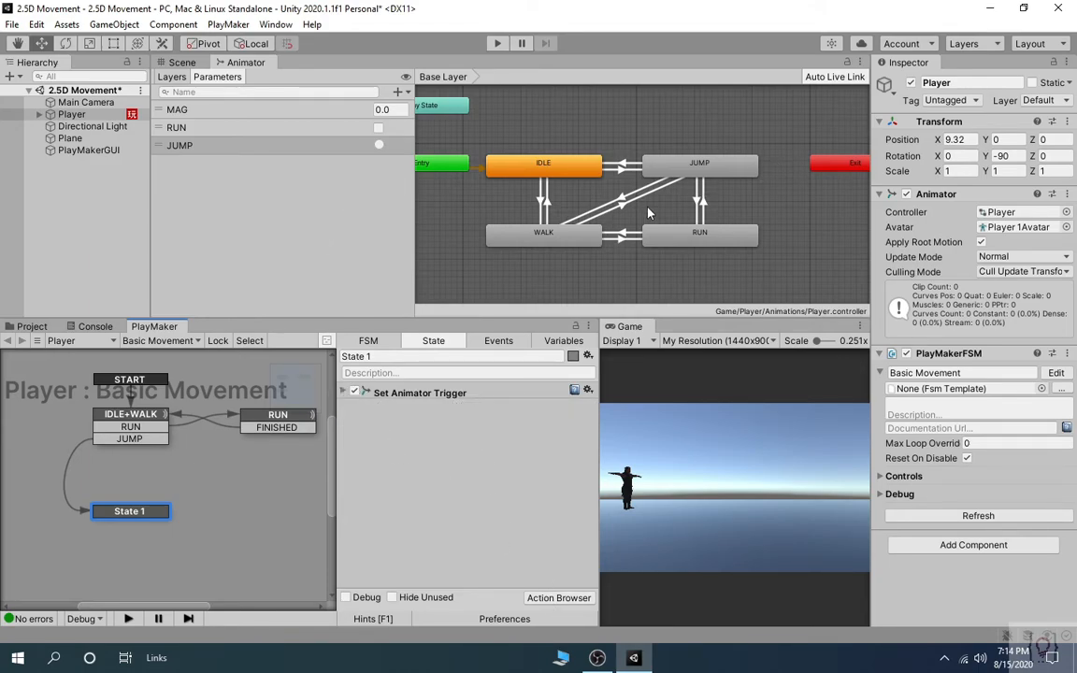
Open the Animator's JUMP clip to examine its length and enlarged preview, and reselect the Player.
scroll(651, 214, up, 4)
scroll(653, 214, down, 3)
double_click(682, 177)
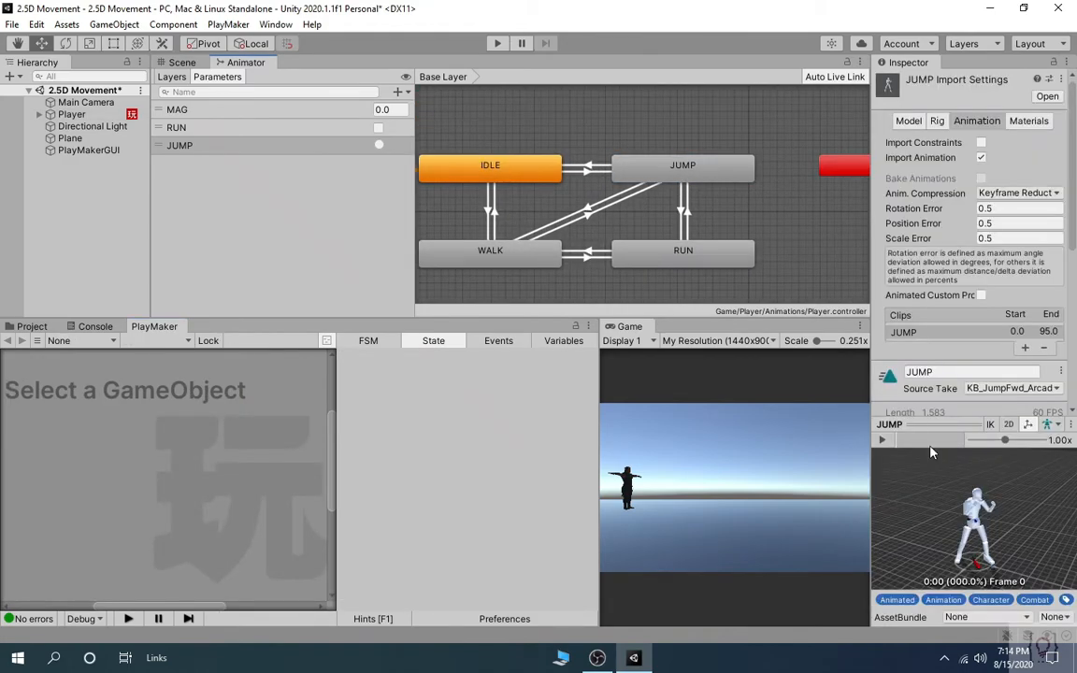
drag(958, 425, 897, 365)
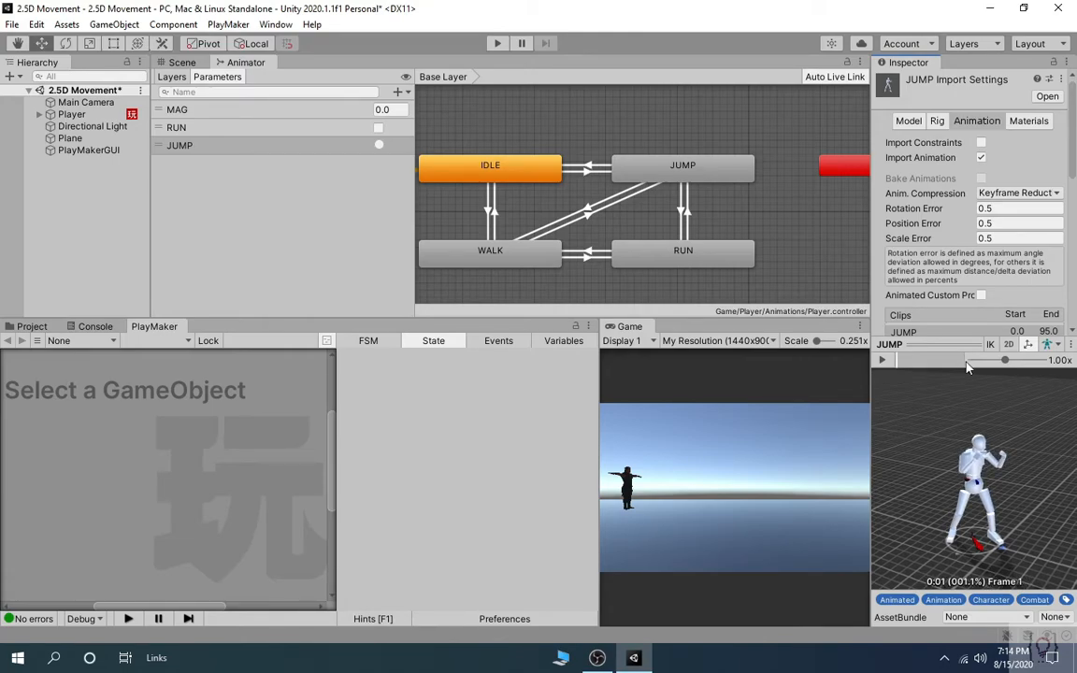
click(75, 114)
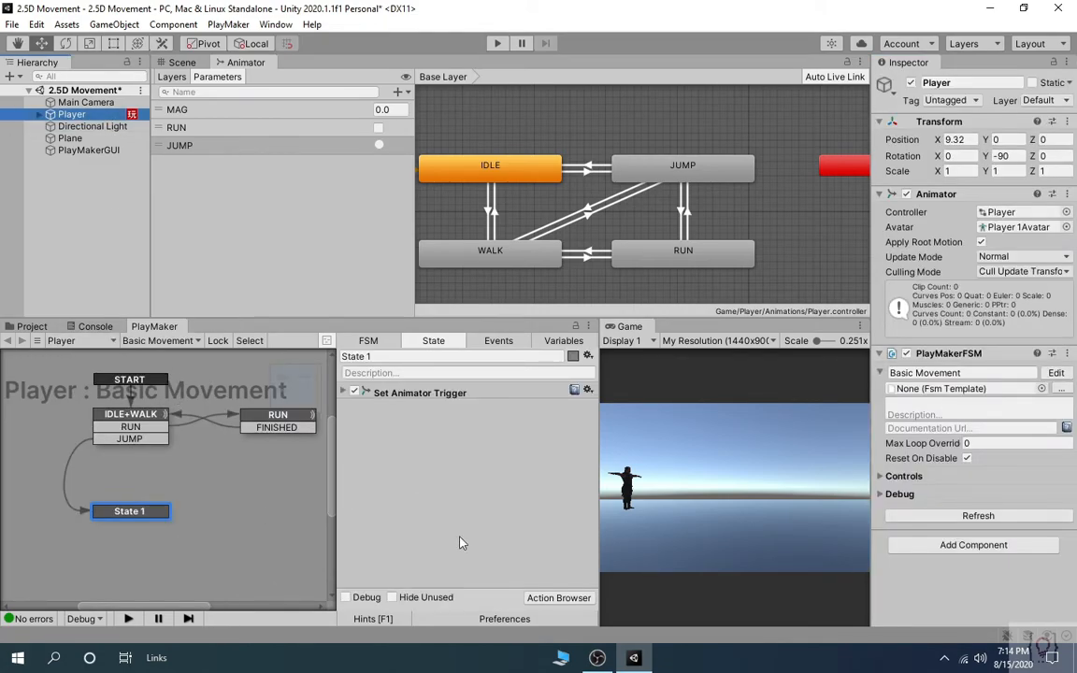
Add a Wait action to State 1 with a Time of 1.5.
click(558, 597)
text(wait)
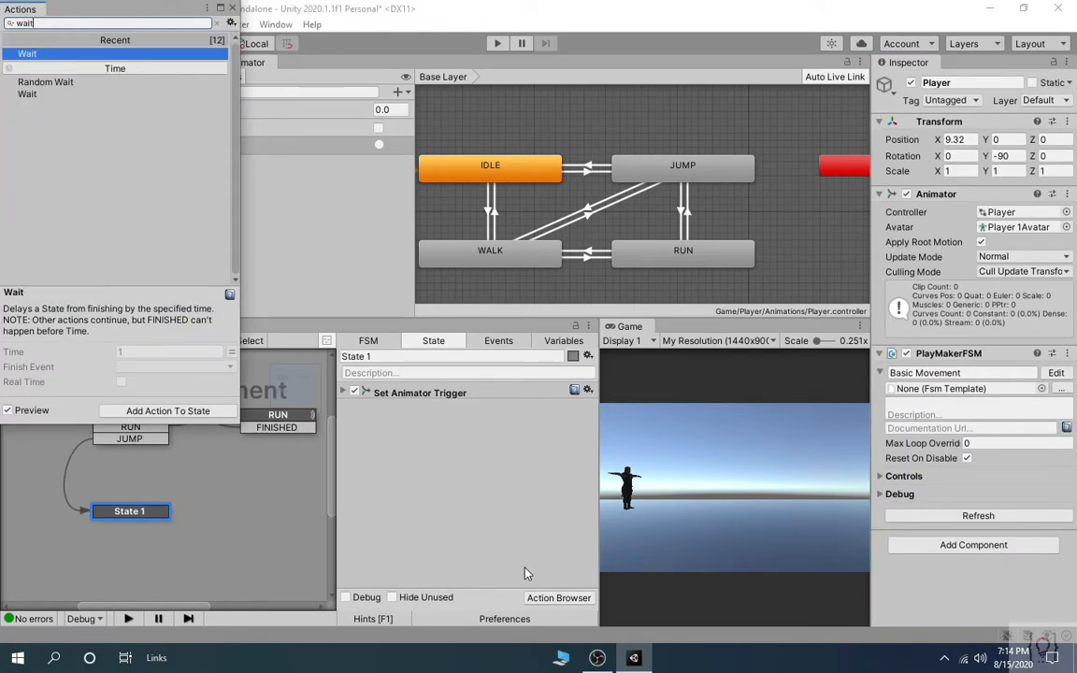
key(Return)
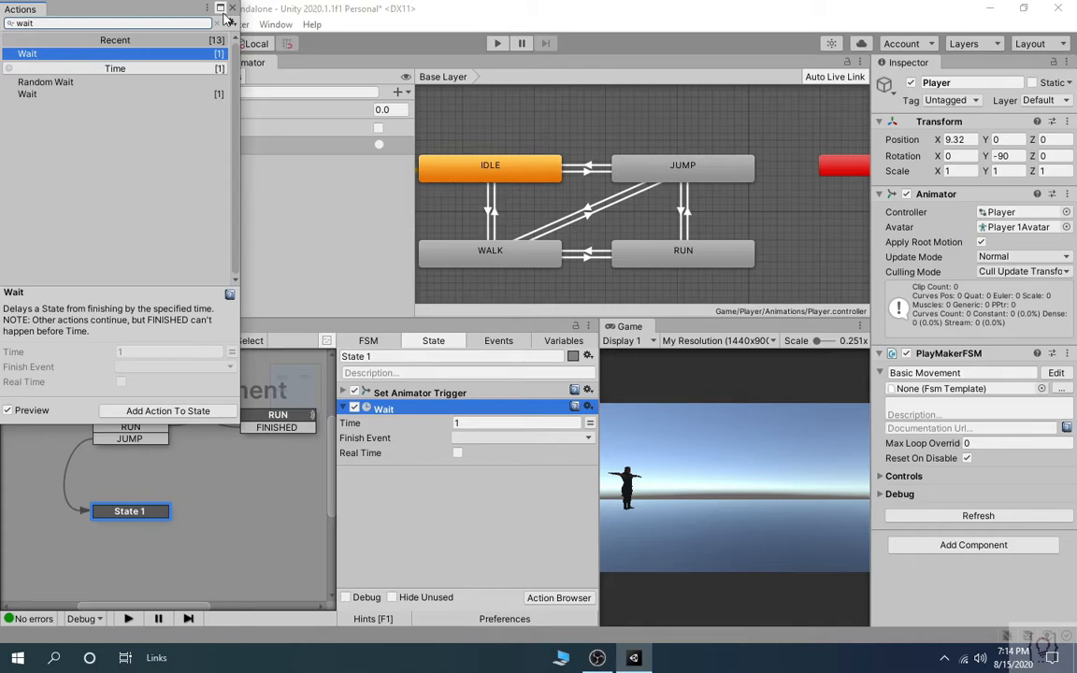
click(232, 9)
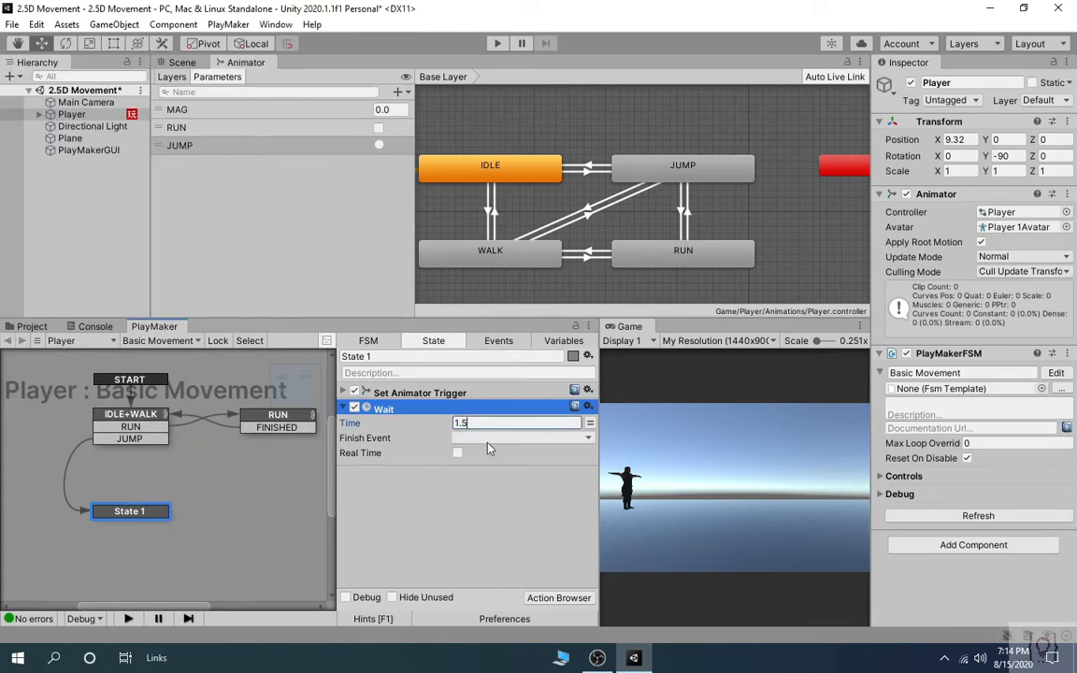
Set the Wait action's Finish Event to FINISHED, add that transition to State 1 and connect it to IDLE+WALK.
click(488, 439)
click(475, 470)
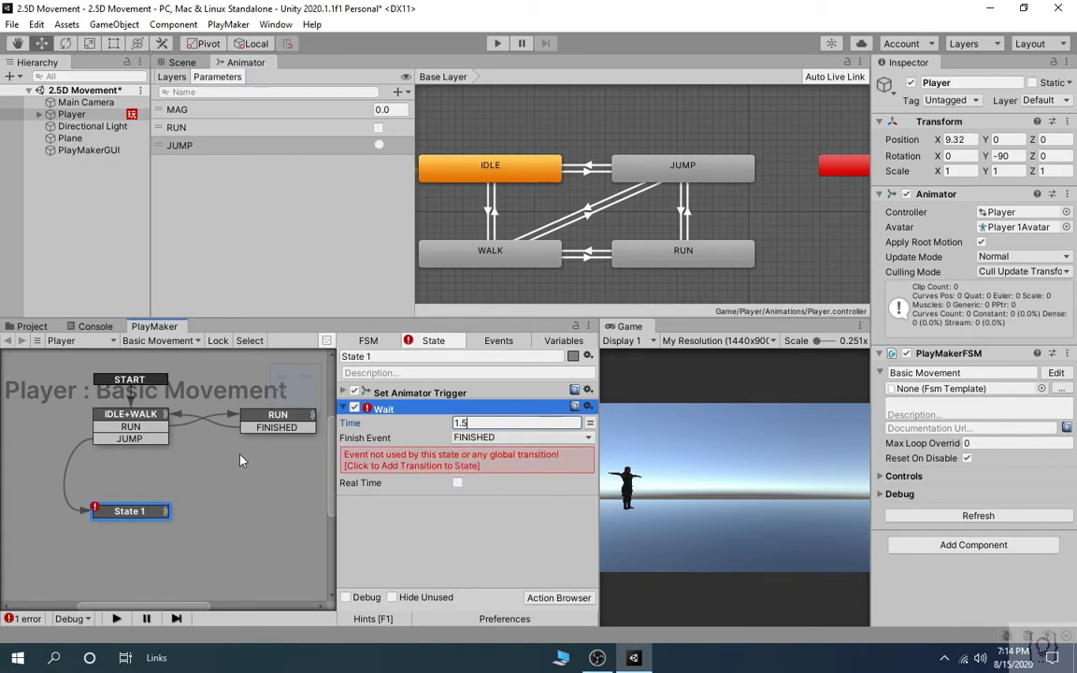
click(424, 472)
drag(145, 528, 143, 421)
middle_drag(249, 469, 227, 457)
click(345, 409)
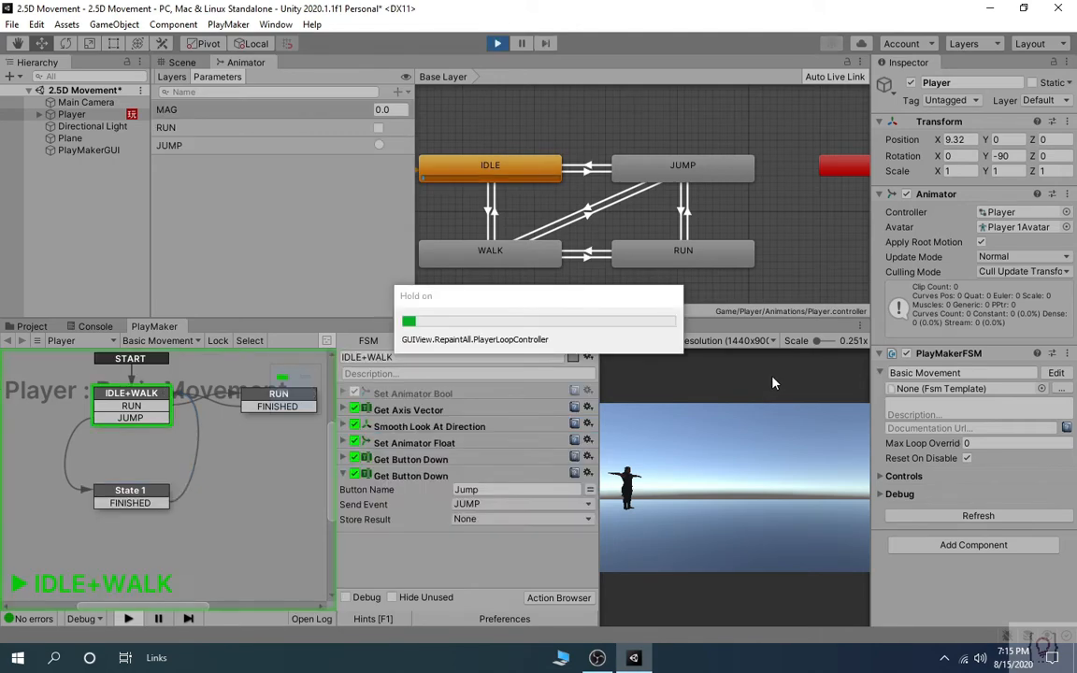
Play-test running, turning and jumping with the player in both directions, and stop play mode.
key(shift)
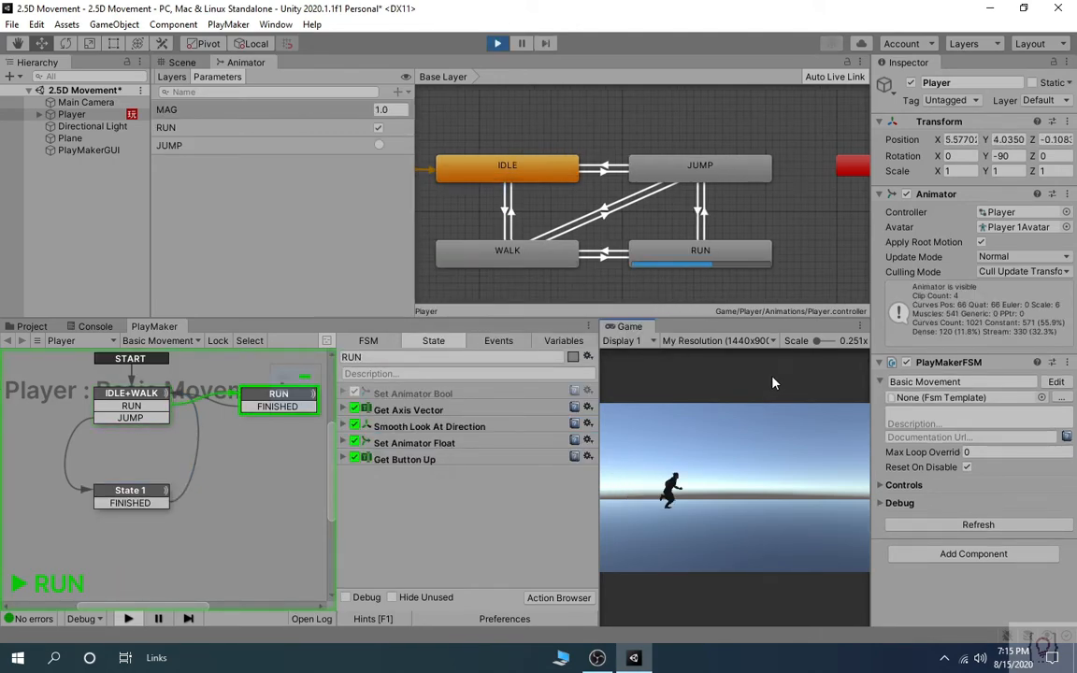
key(a)
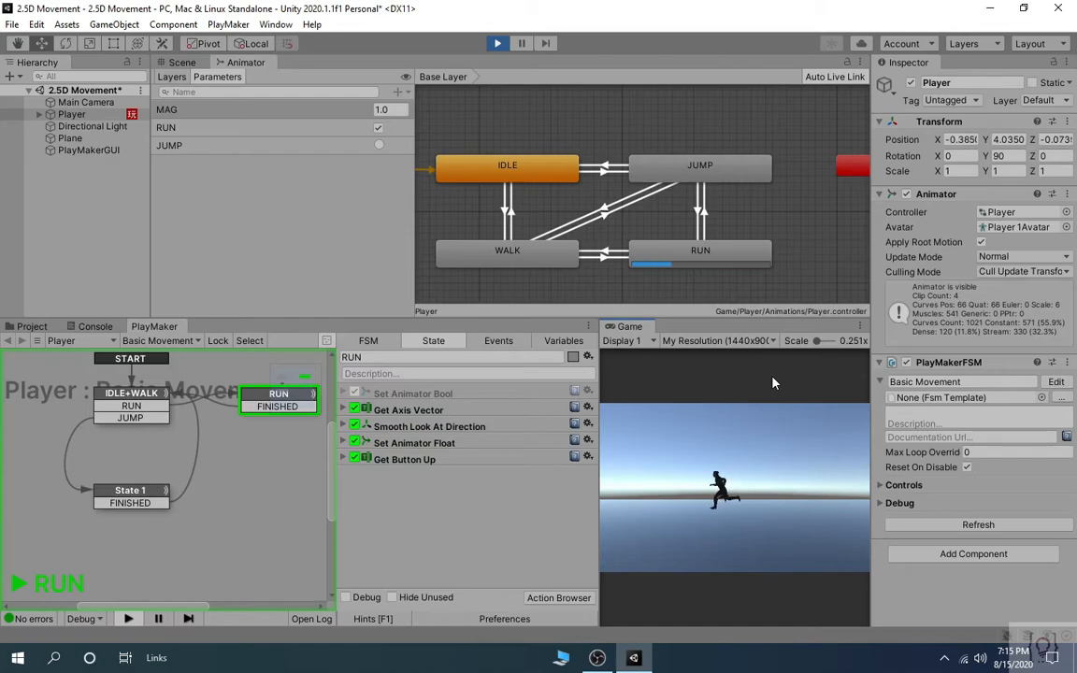
key(d)
key(space)
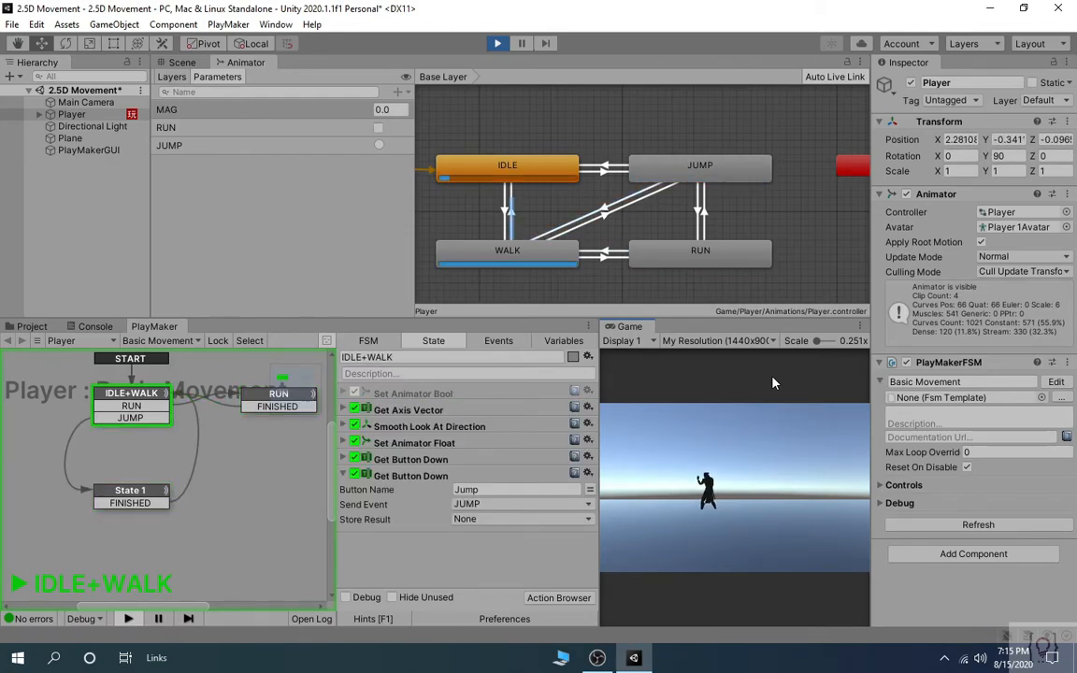
key(space)
key(a)
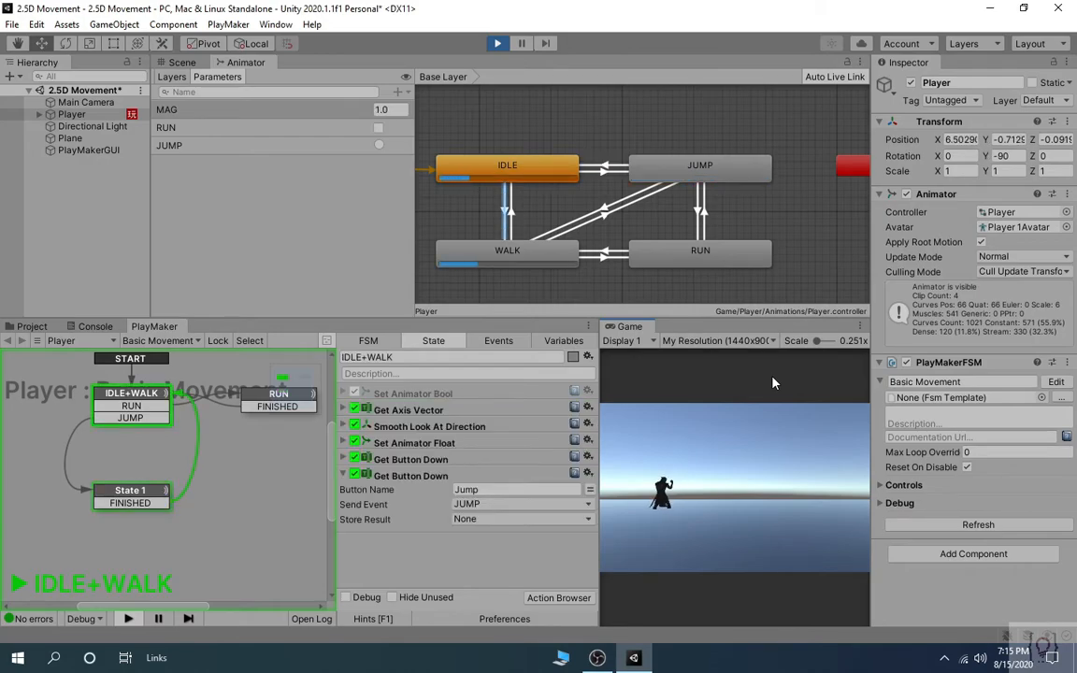
key(space)
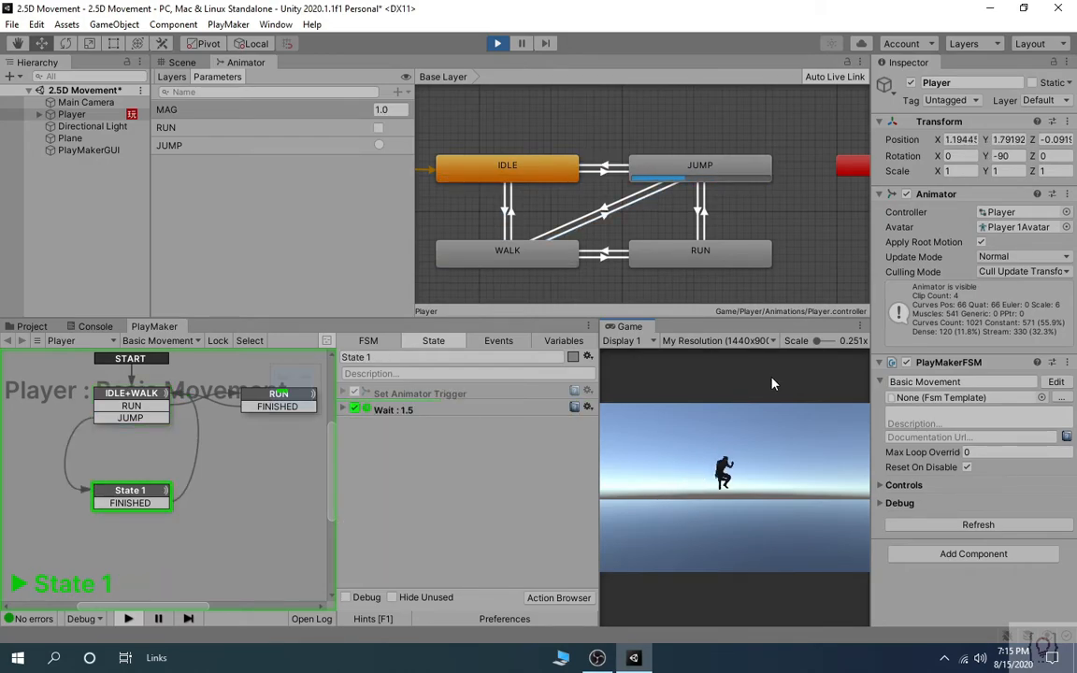
key(d)
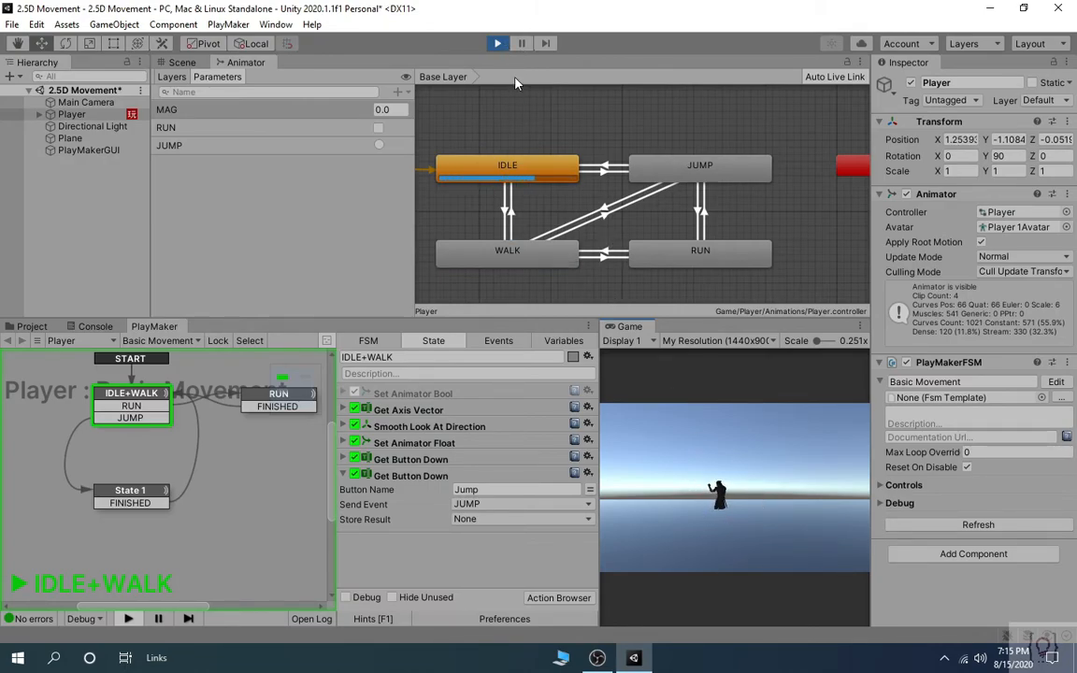
click(497, 43)
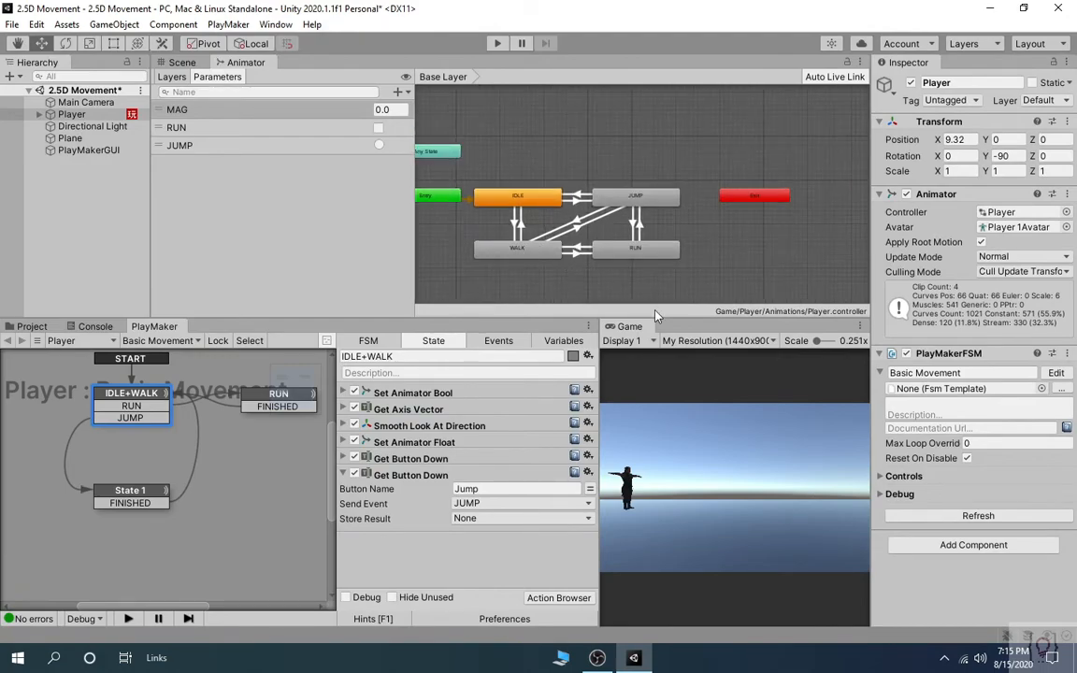
Add a cube to the scene, reset its position and raise it to Y 0.85.
click(131, 25)
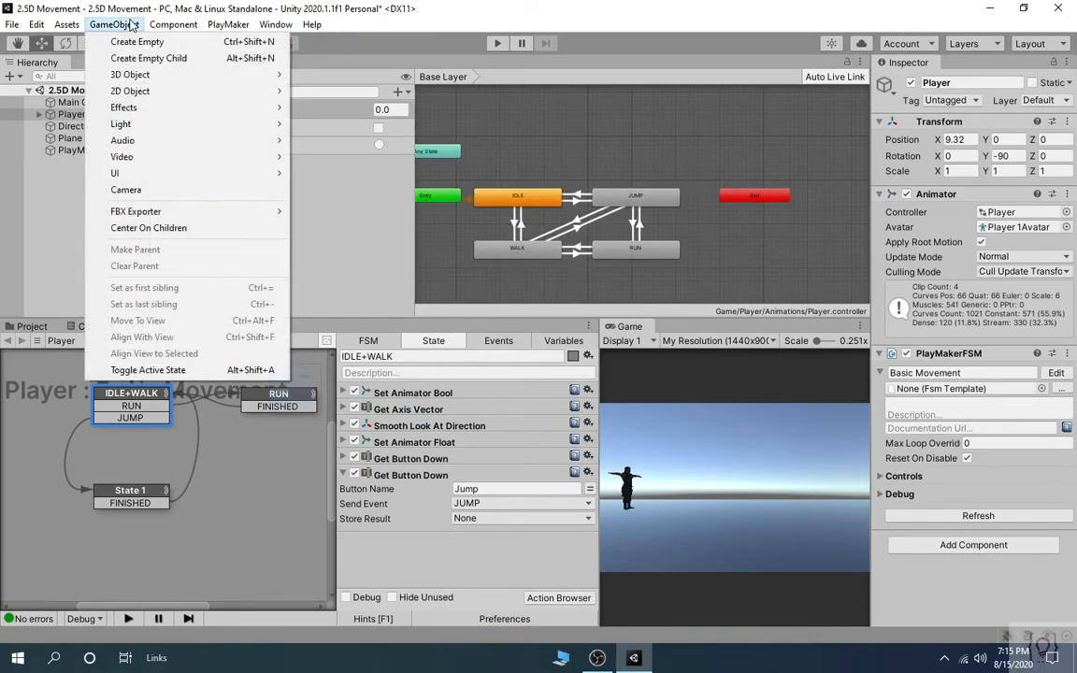
mouse_move(170, 75)
click(321, 75)
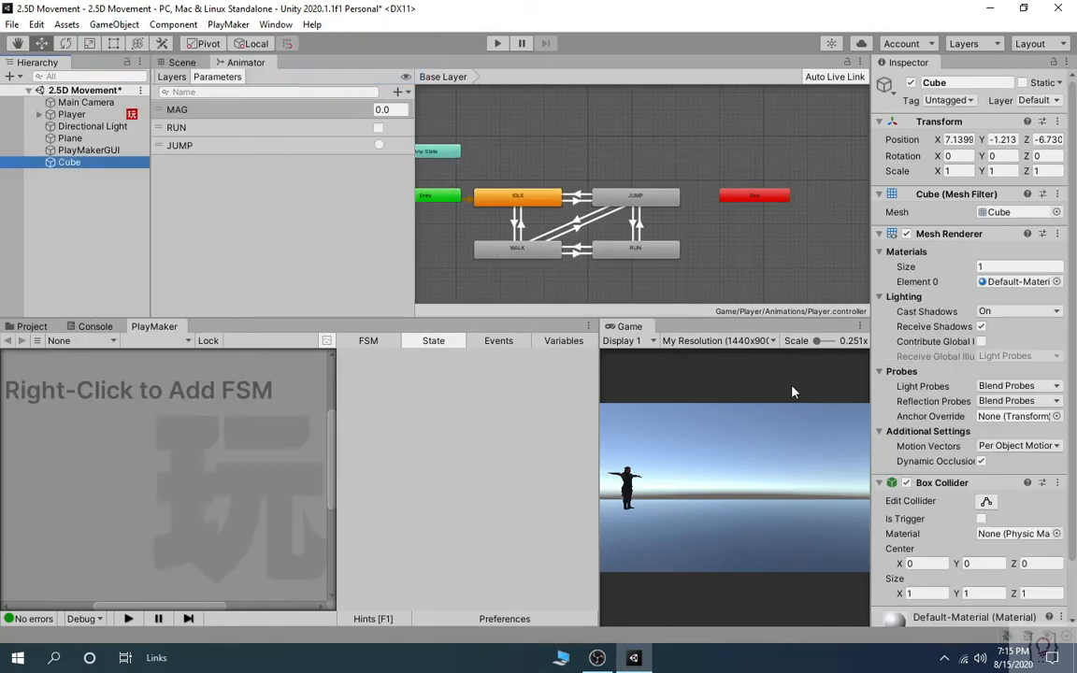
right_click(1035, 129)
click(1028, 137)
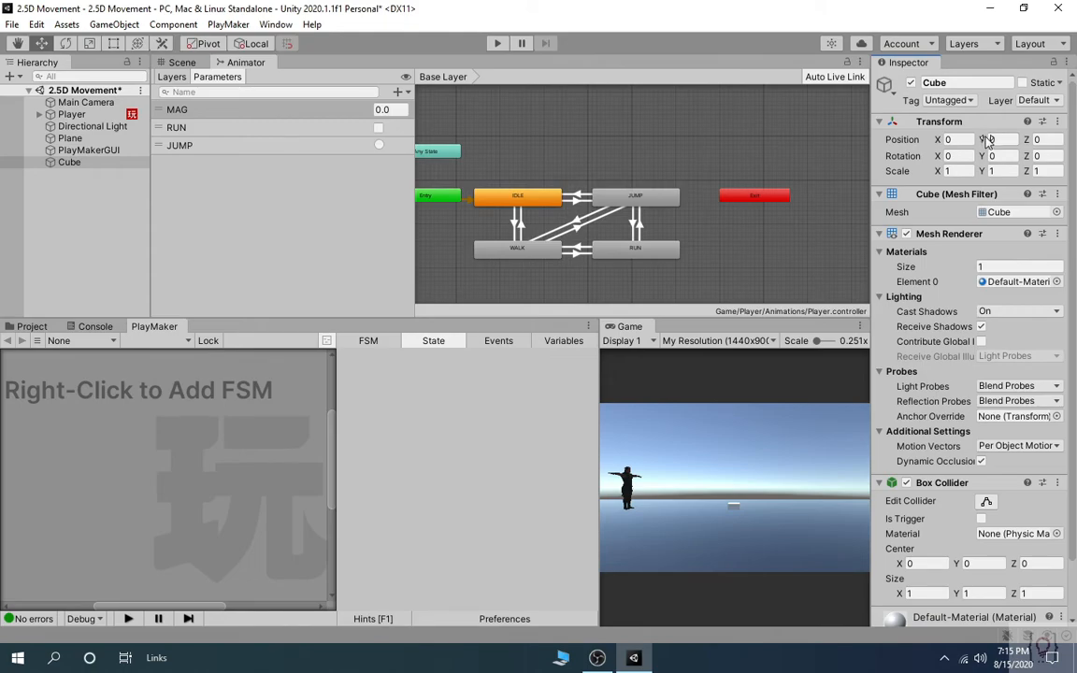
Play-test the player running into the cube, stop play mode and delete the cube.
click(498, 43)
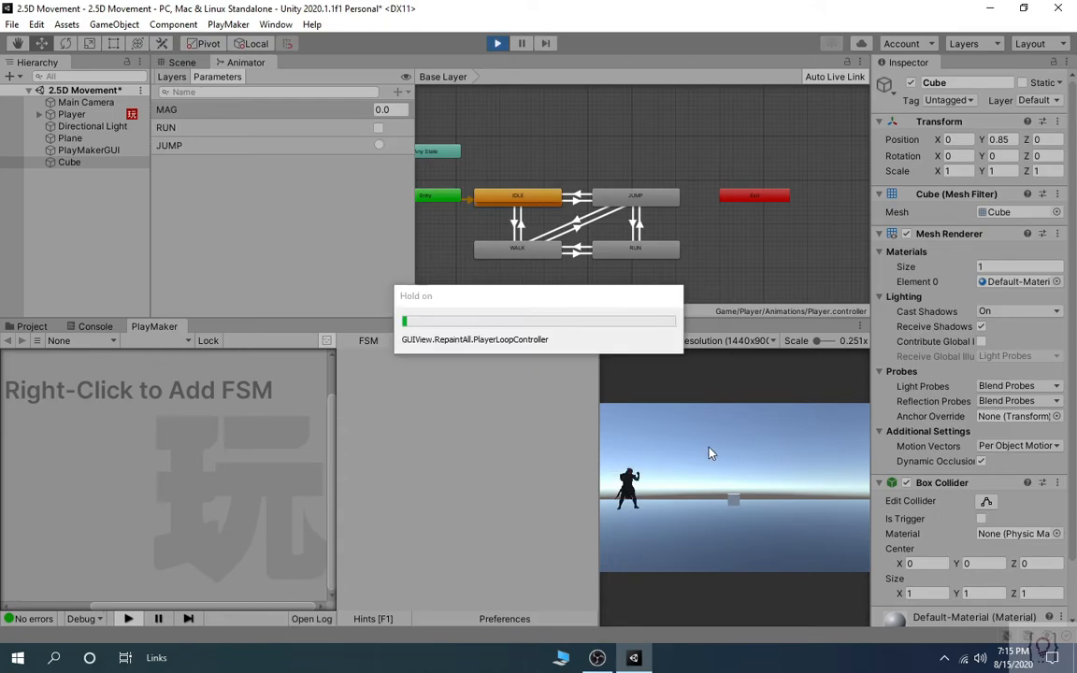
key(shift+d)
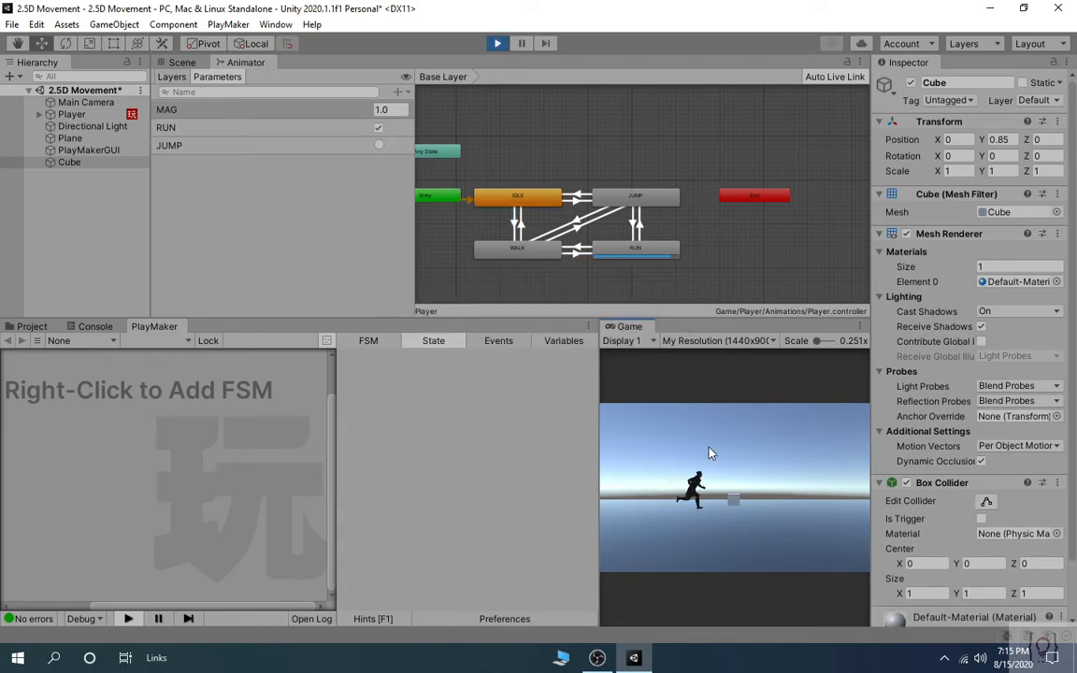
key(a)
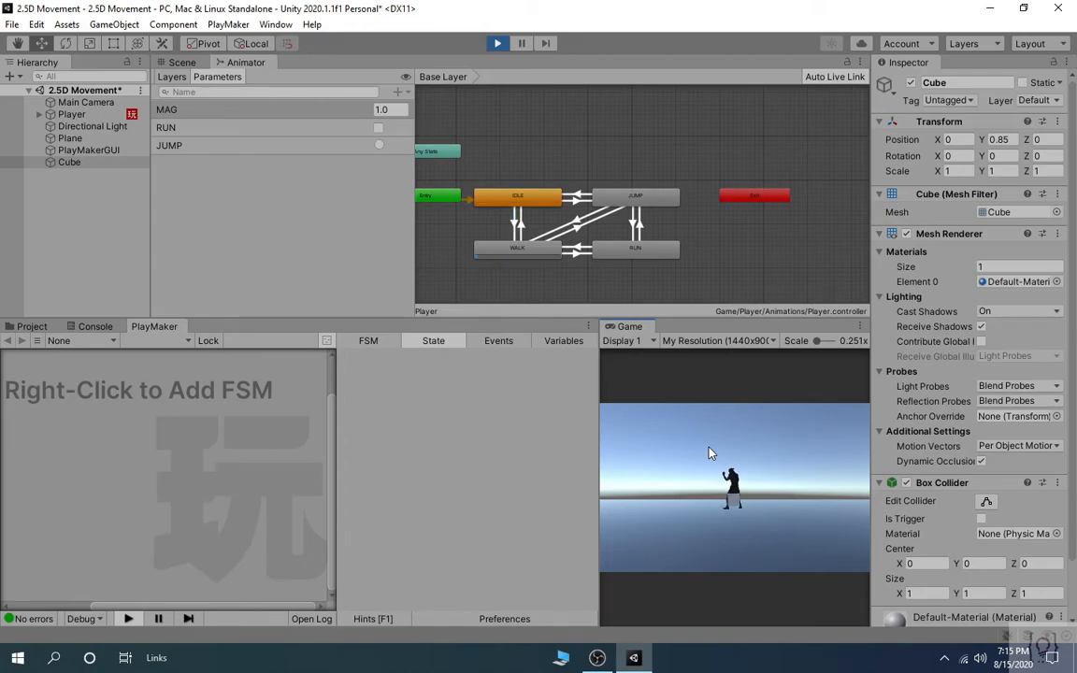
click(500, 50)
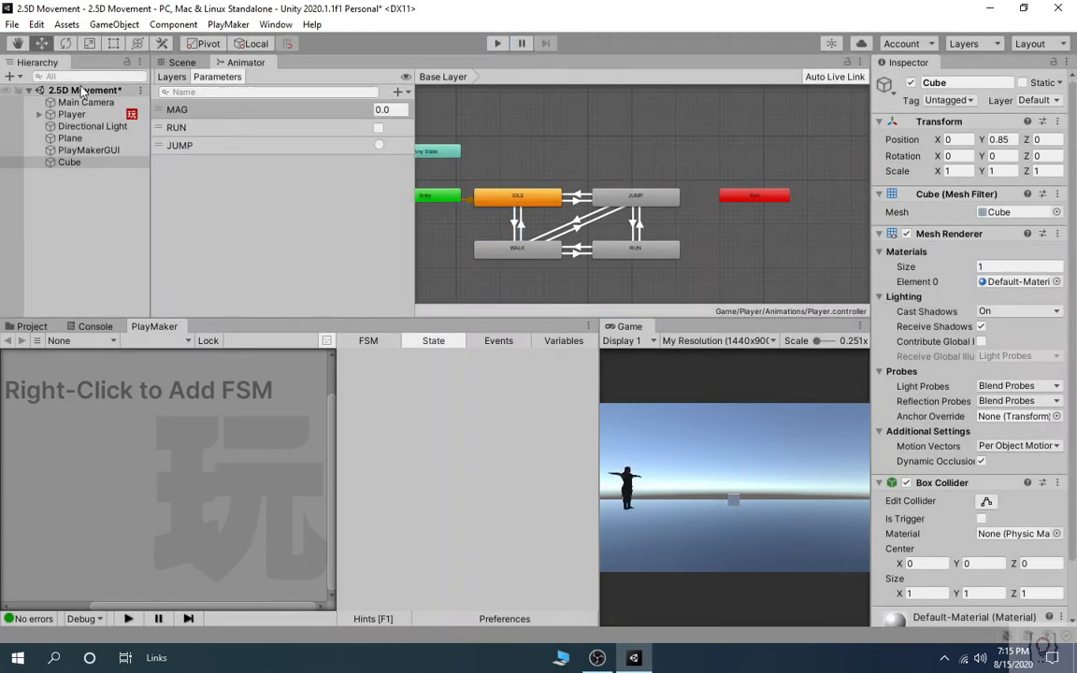
right_click(64, 162)
click(103, 274)
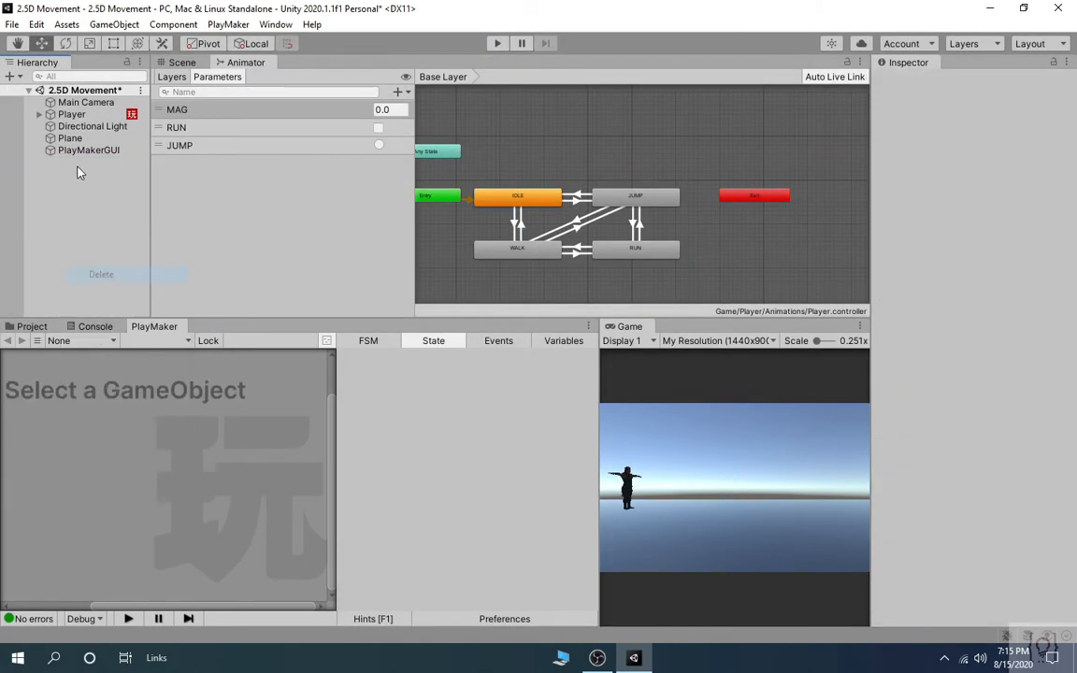
Frame the Player in the Scene view and look at it from the front.
click(72, 114)
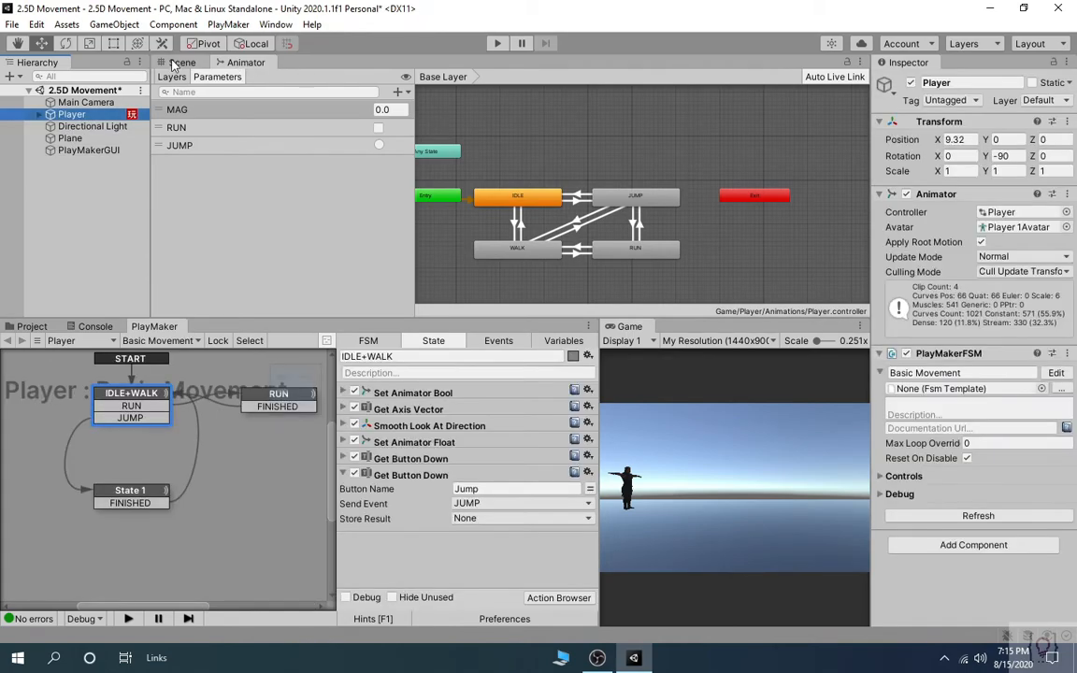
click(178, 62)
key(f)
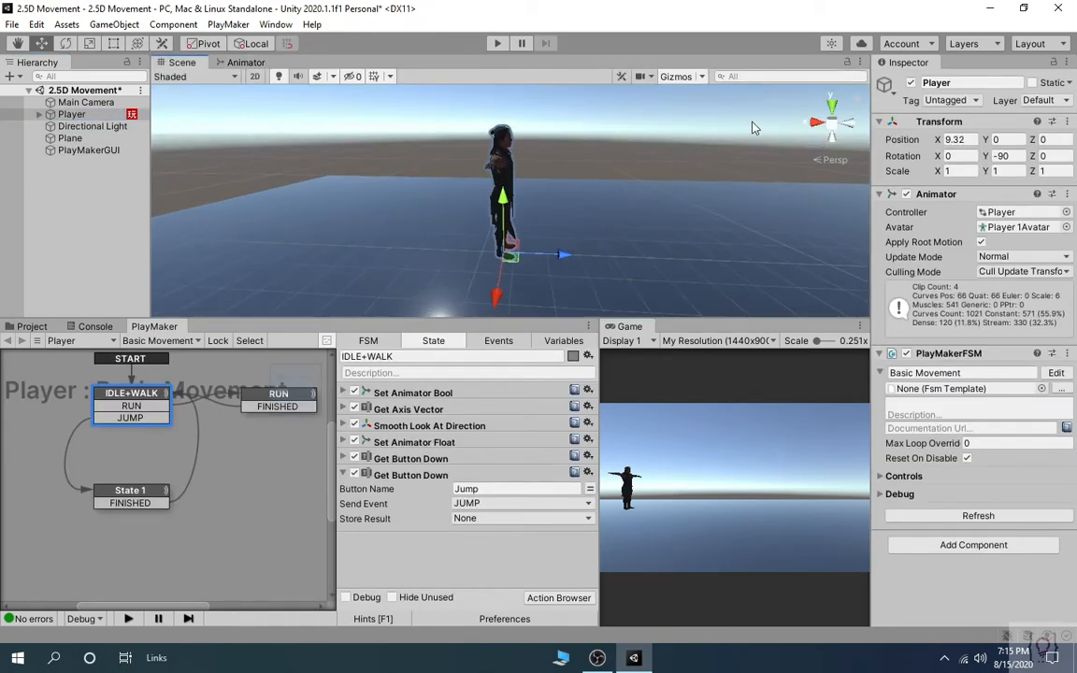
click(838, 128)
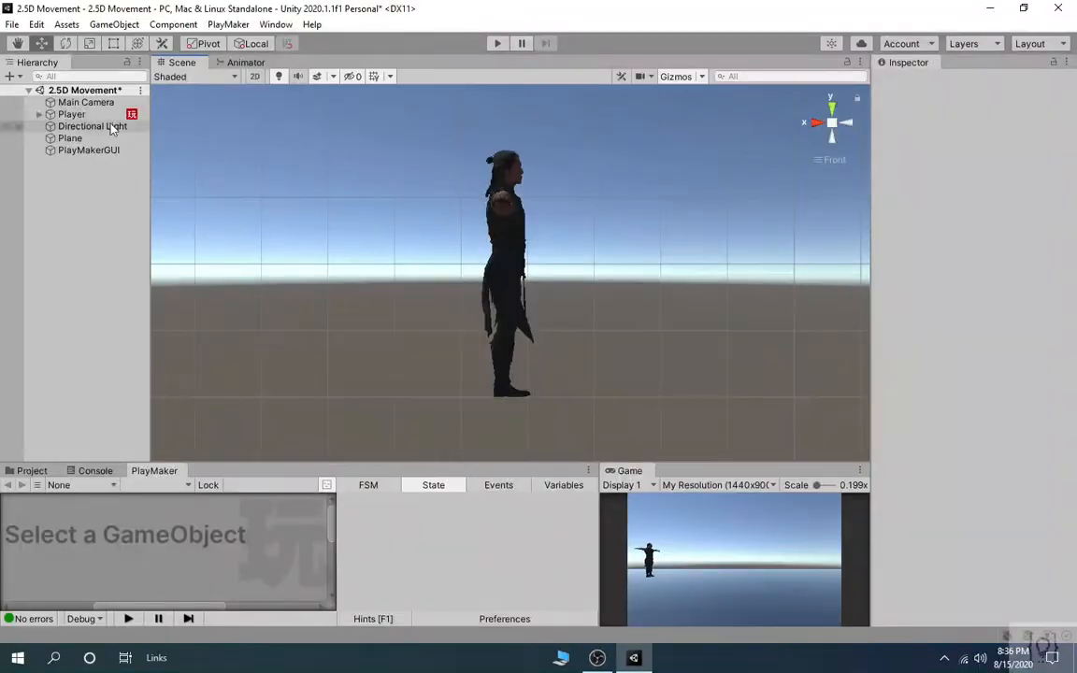
Add a Character Controller component to the Player.
click(97, 116)
click(974, 180)
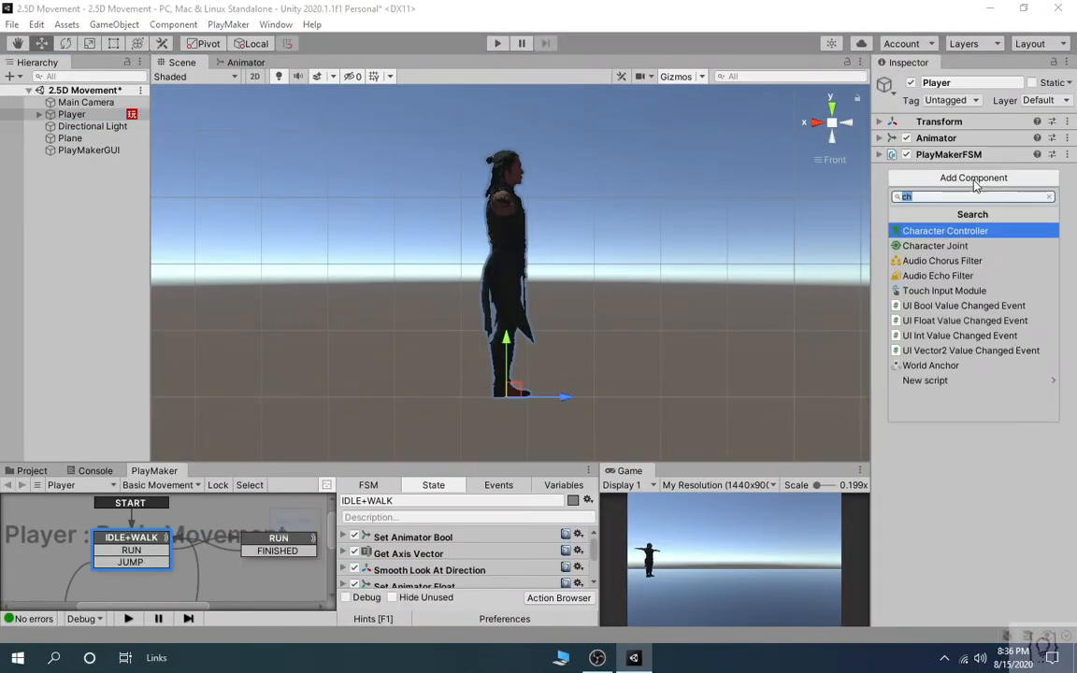
click(944, 231)
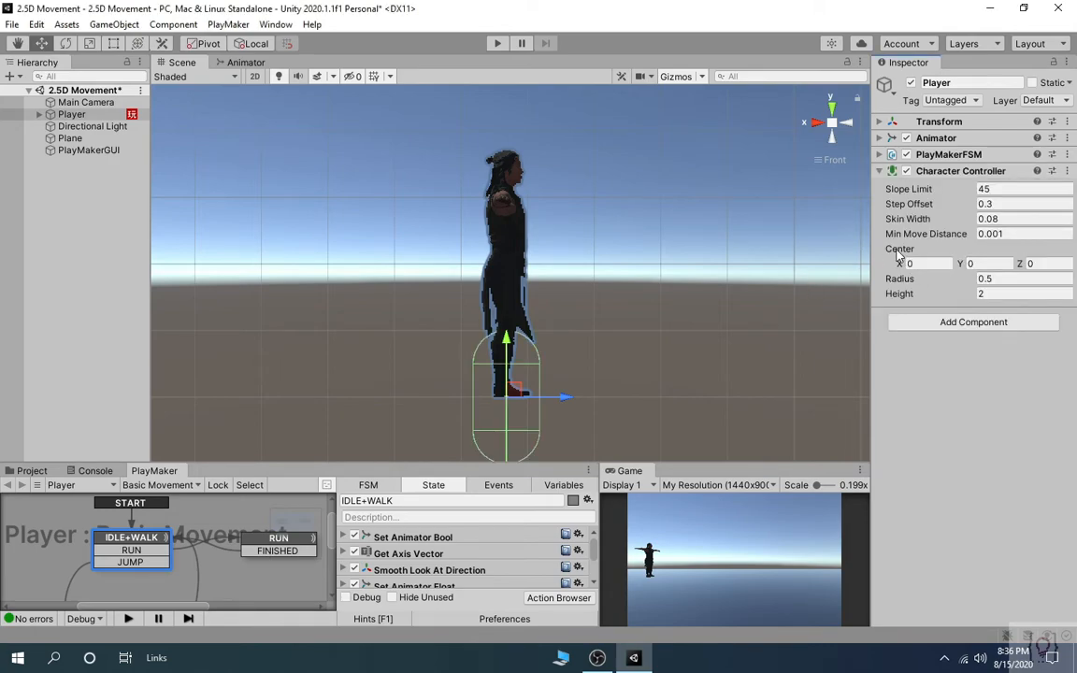
Fit the Character Controller capsule to the player's body with Center Y 1.87 and Height 3.65.
drag(962, 267, 995, 272)
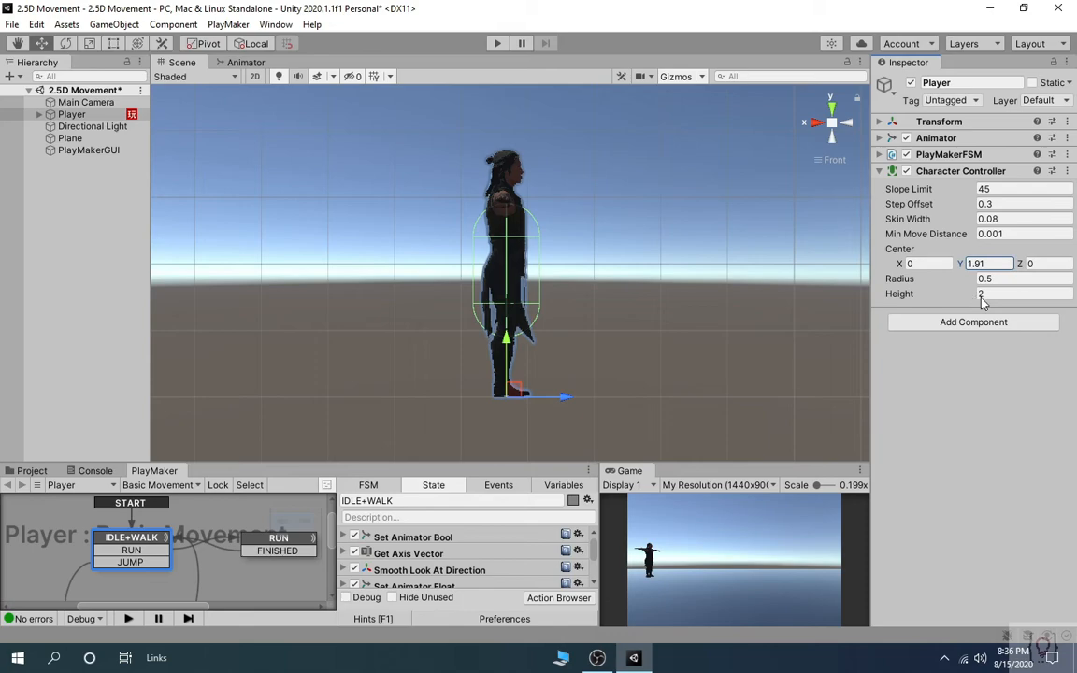
text(3.02)
drag(1010, 293, 1015, 293)
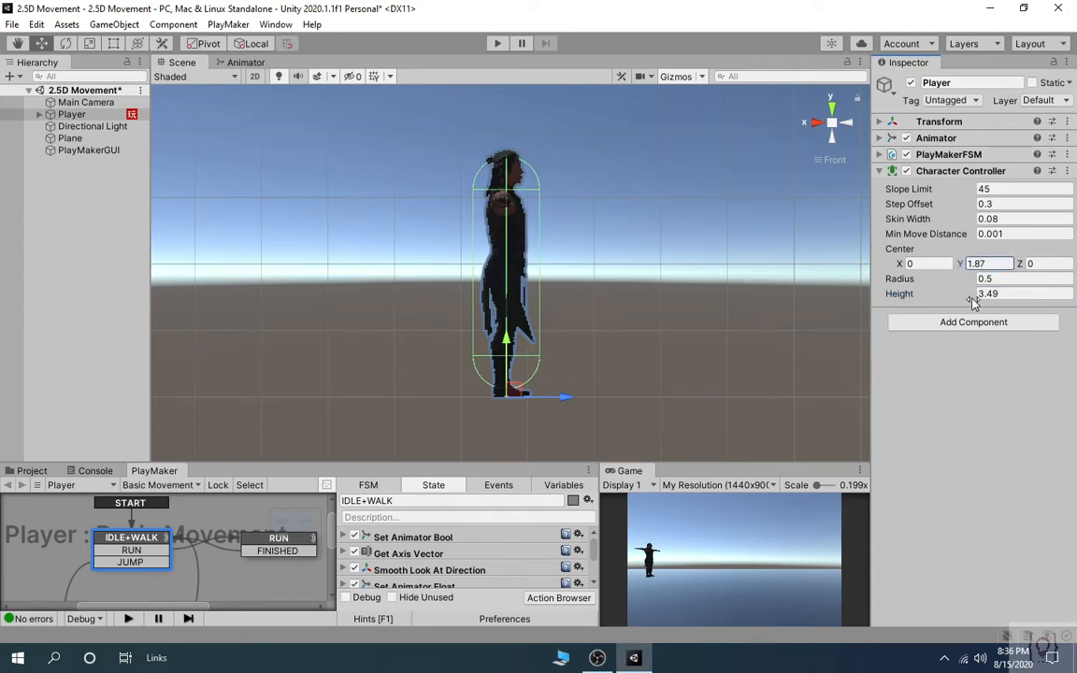
drag(978, 295, 979, 295)
scroll(667, 197, down, 2)
middle_drag(681, 203, 675, 206)
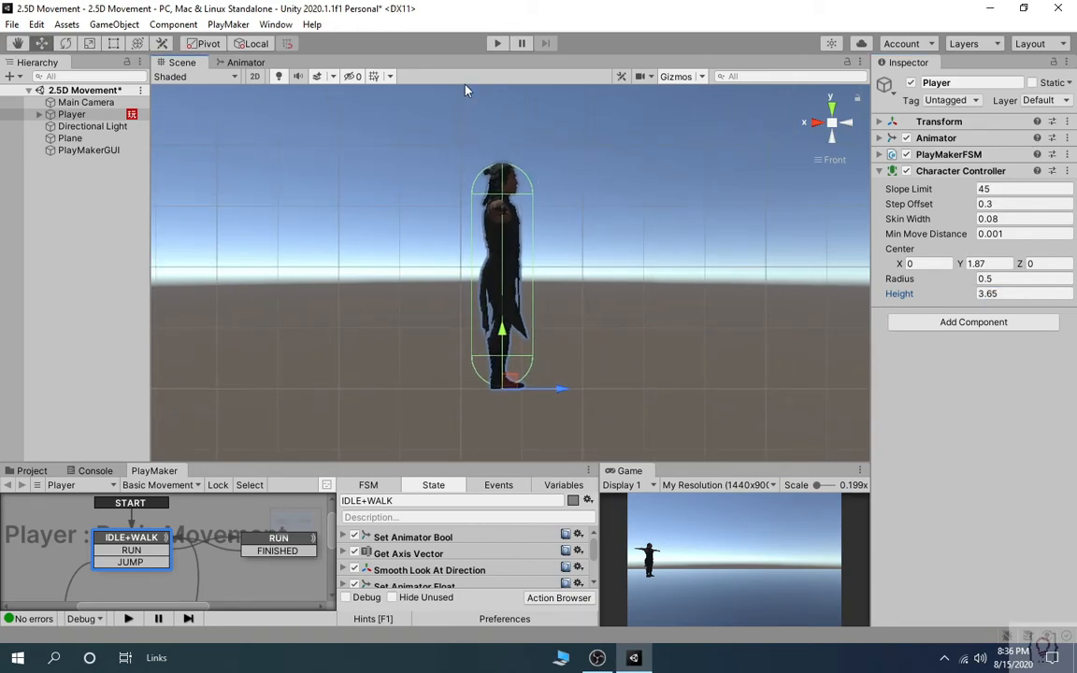
Enter play mode, check the capsule against the player's feet and raise the Character Controller's Center Y to 1.92.
click(499, 43)
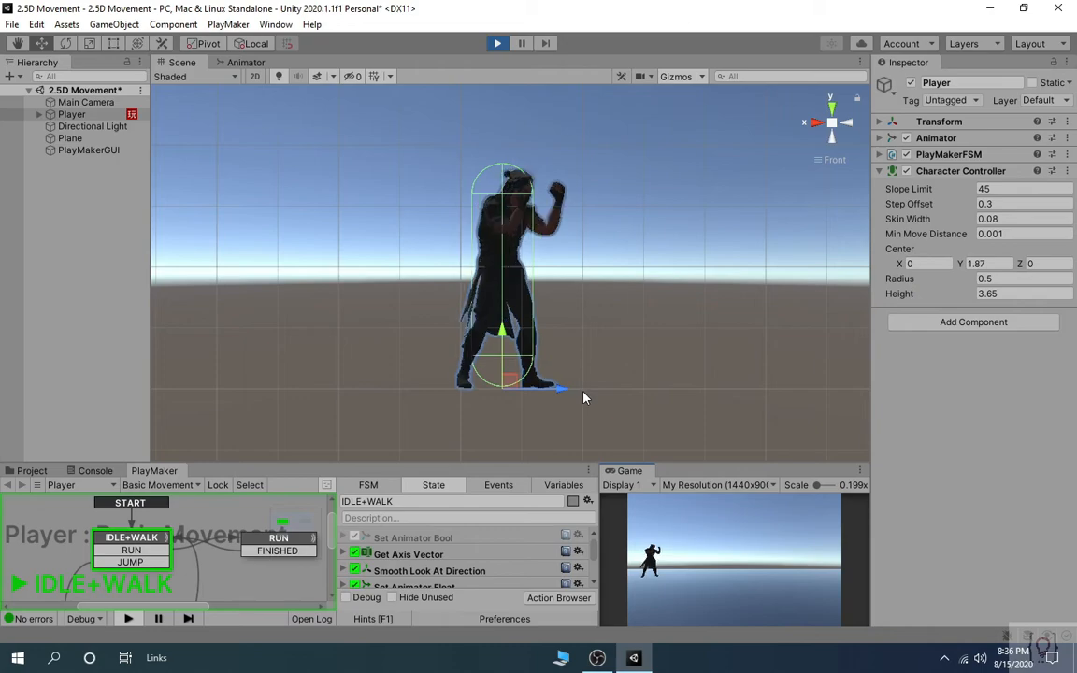
scroll(607, 300, up, 4)
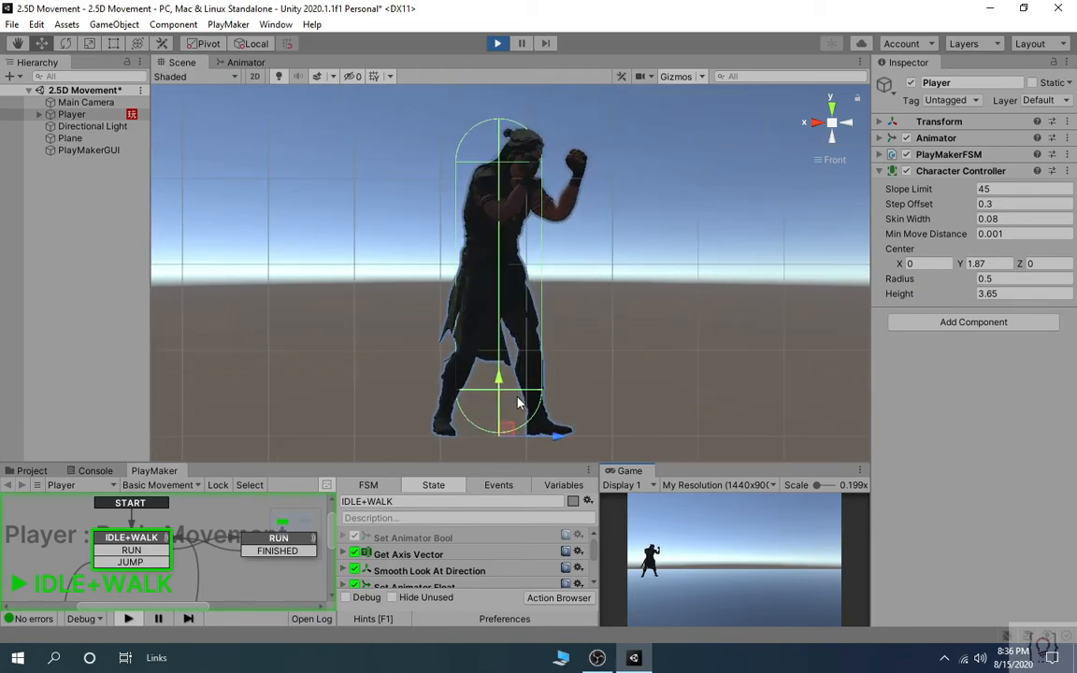
middle_drag(607, 299, 653, 211)
scroll(642, 266, up, 3)
middle_drag(642, 284, 672, 192)
scroll(650, 204, up, 2)
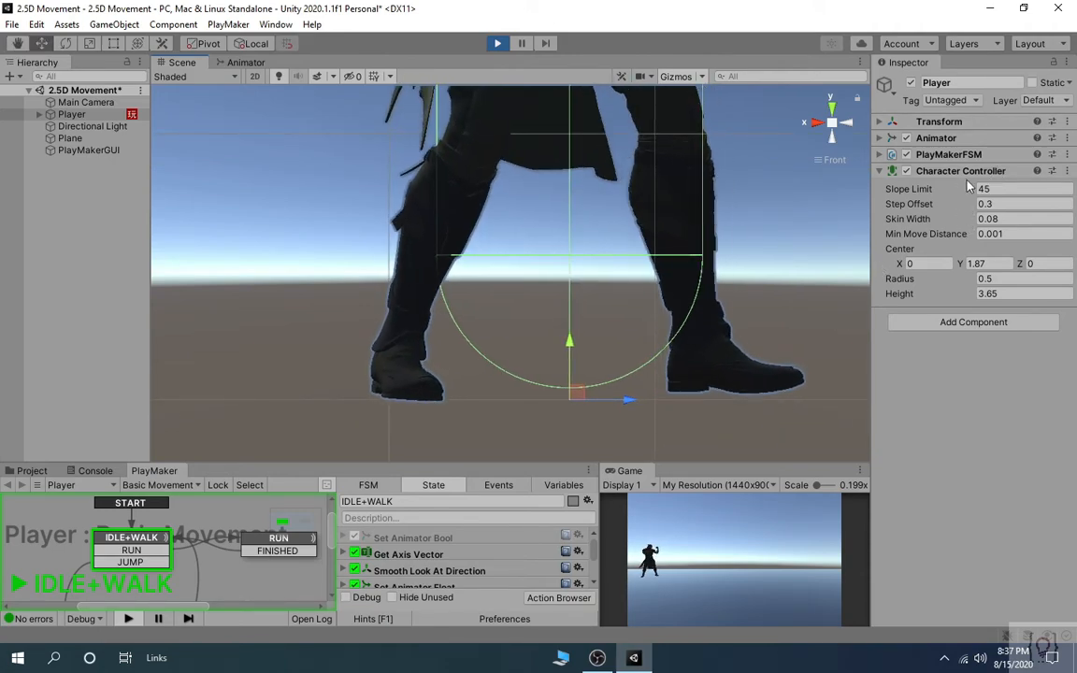
drag(960, 268, 960, 266)
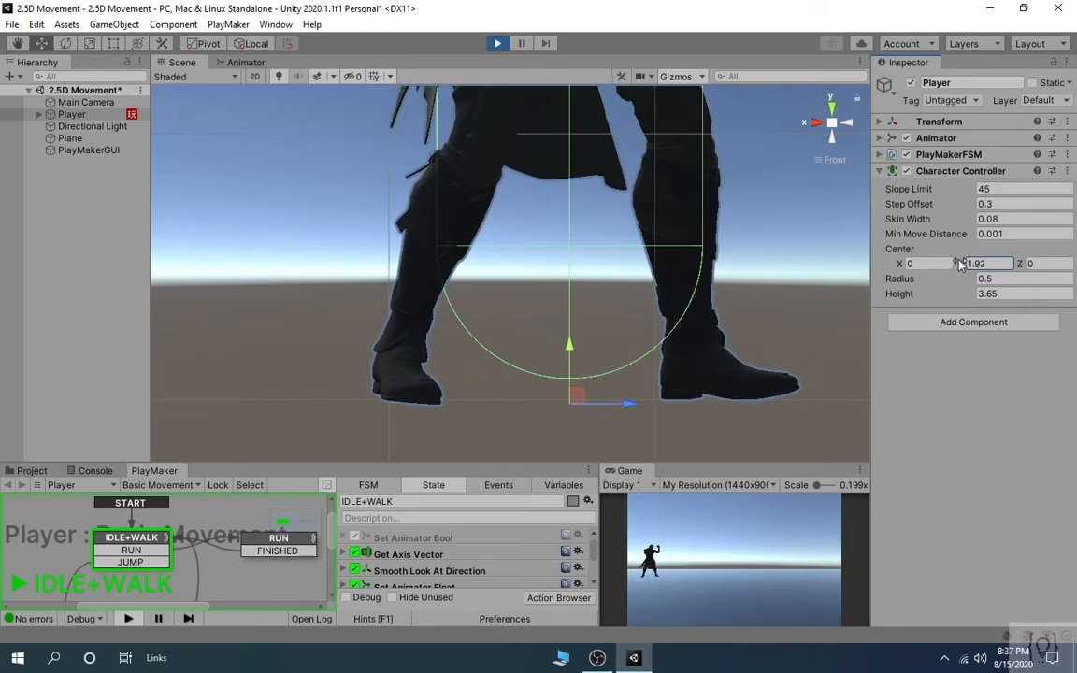
Copy the Character Controller component, stop play mode and paste its values back onto the Player's Character Controller.
click(1067, 172)
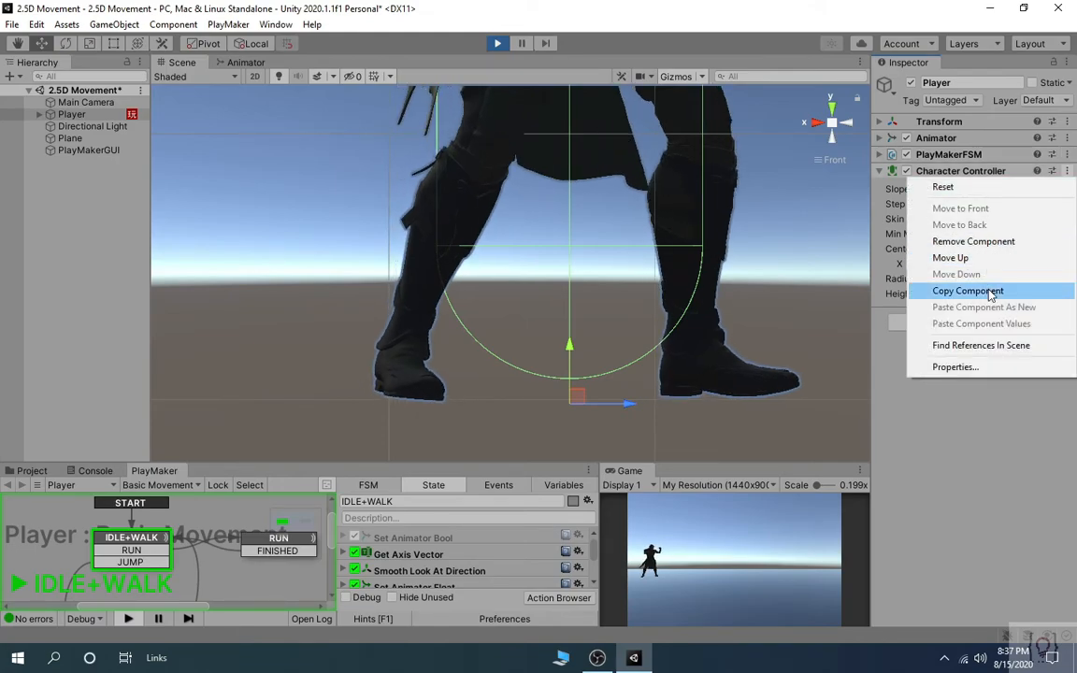
click(977, 290)
click(500, 44)
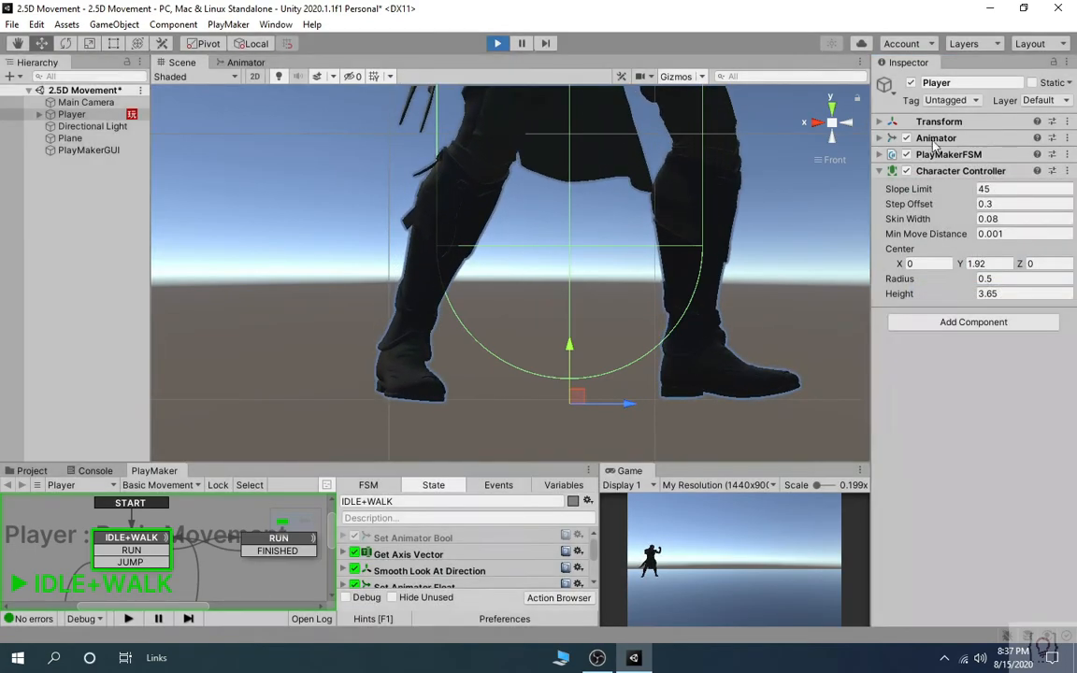
key(ctrl+p)
right_click(961, 171)
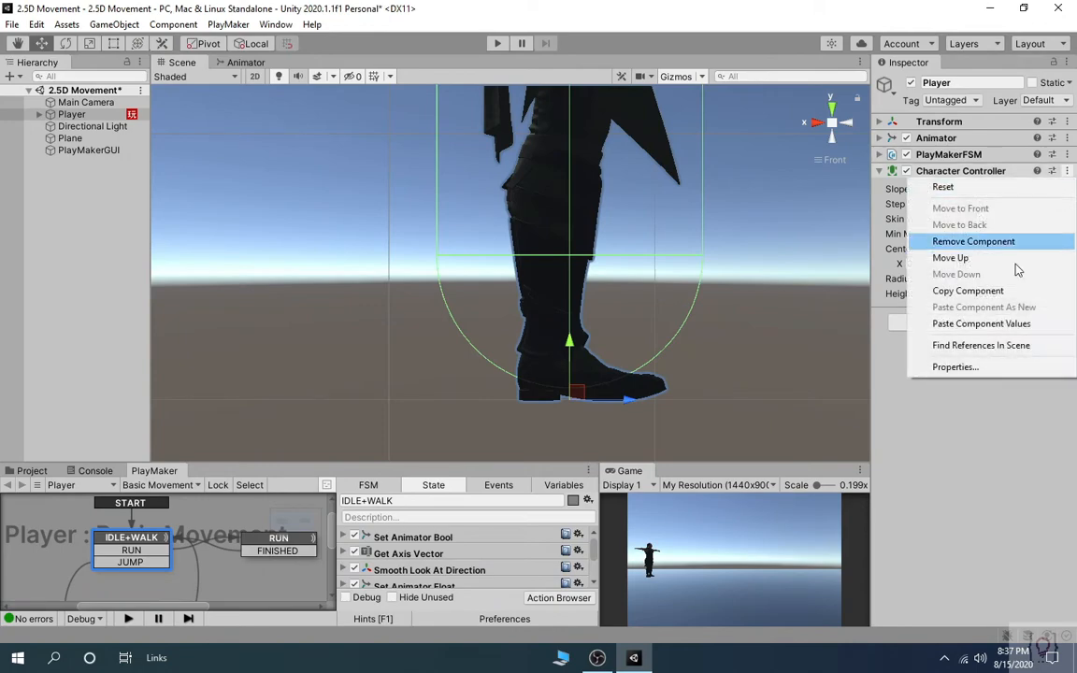
click(981, 324)
Play-test running, turning and jumping in a maximized Game view with the Character Controller added, and stop play mode.
scroll(668, 261, down, 5)
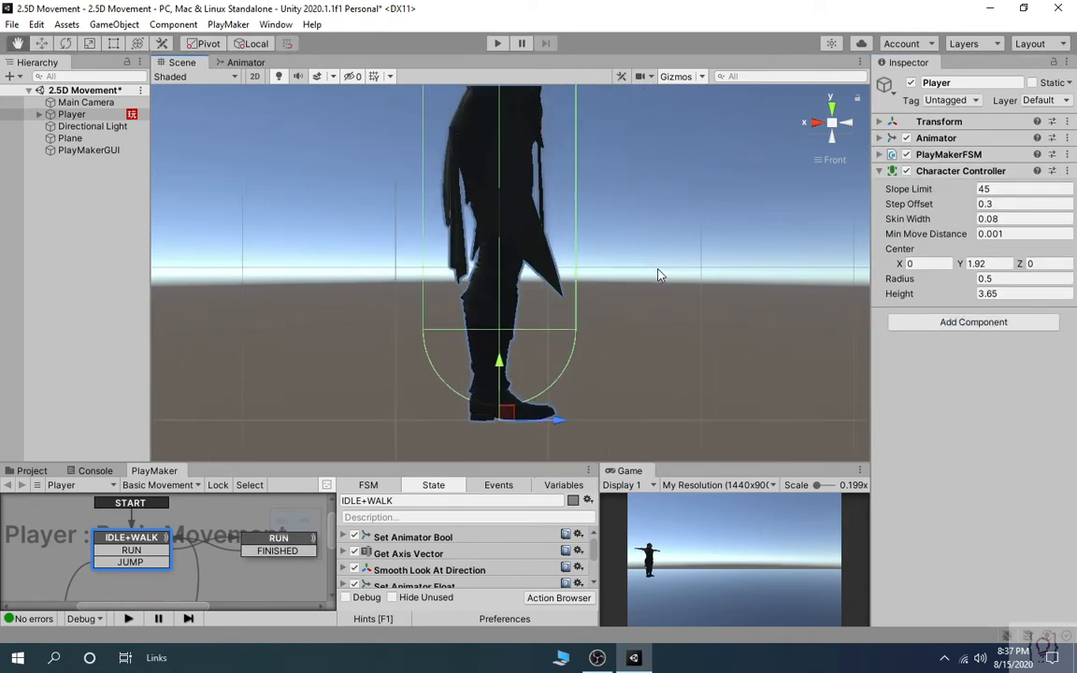
scroll(665, 261, down, 2)
scroll(535, 152, down, 2)
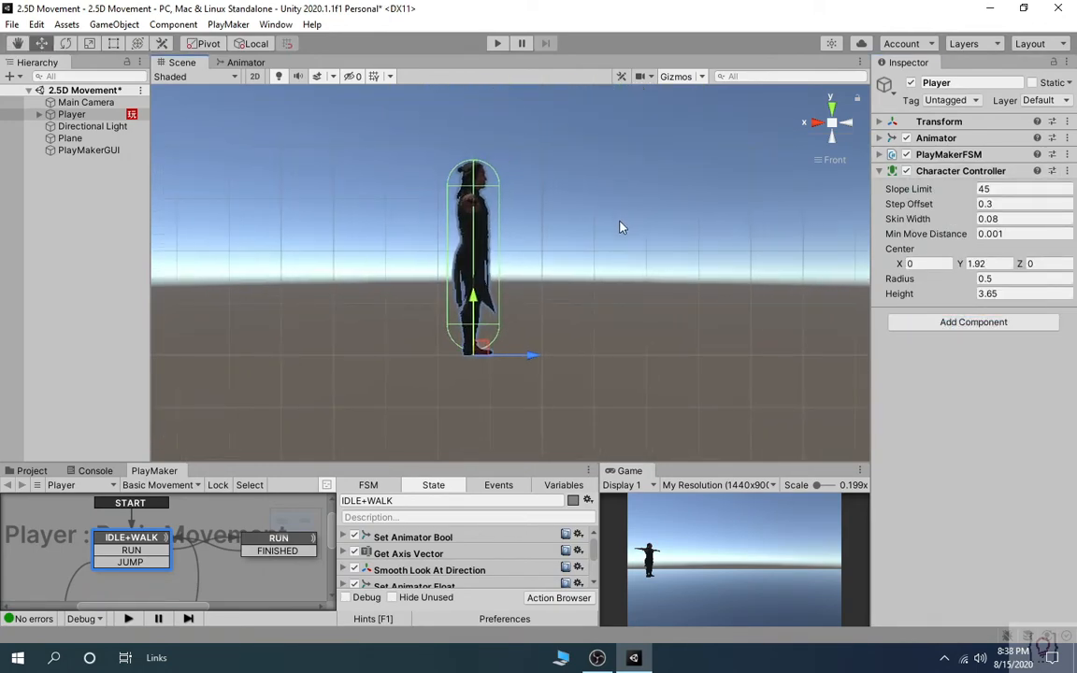
click(499, 44)
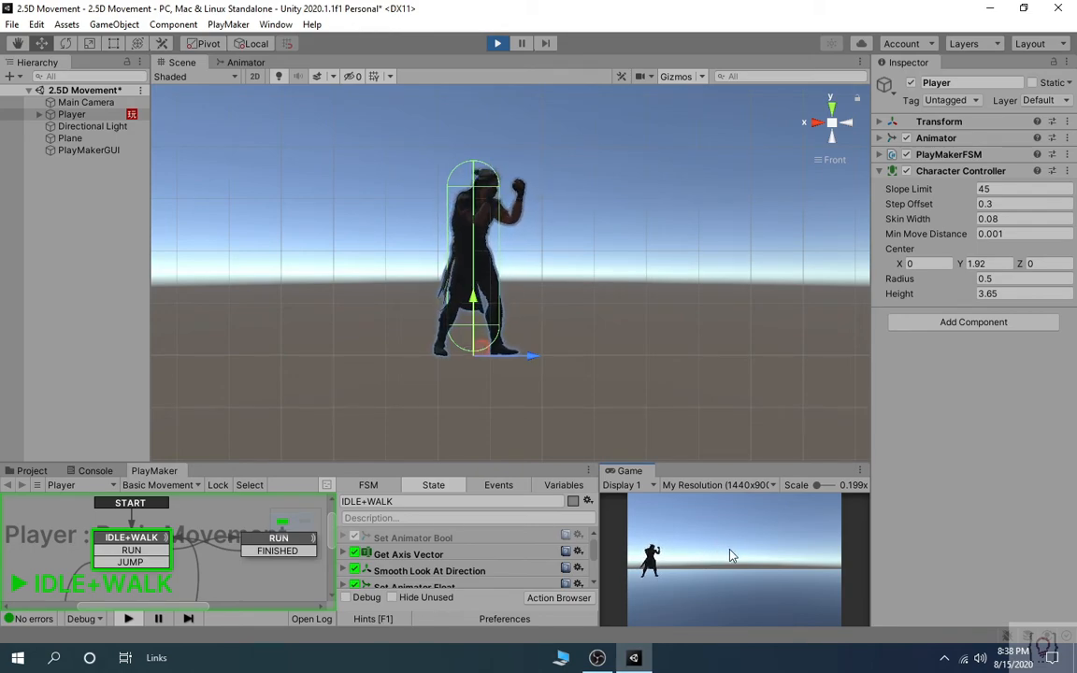
click(653, 367)
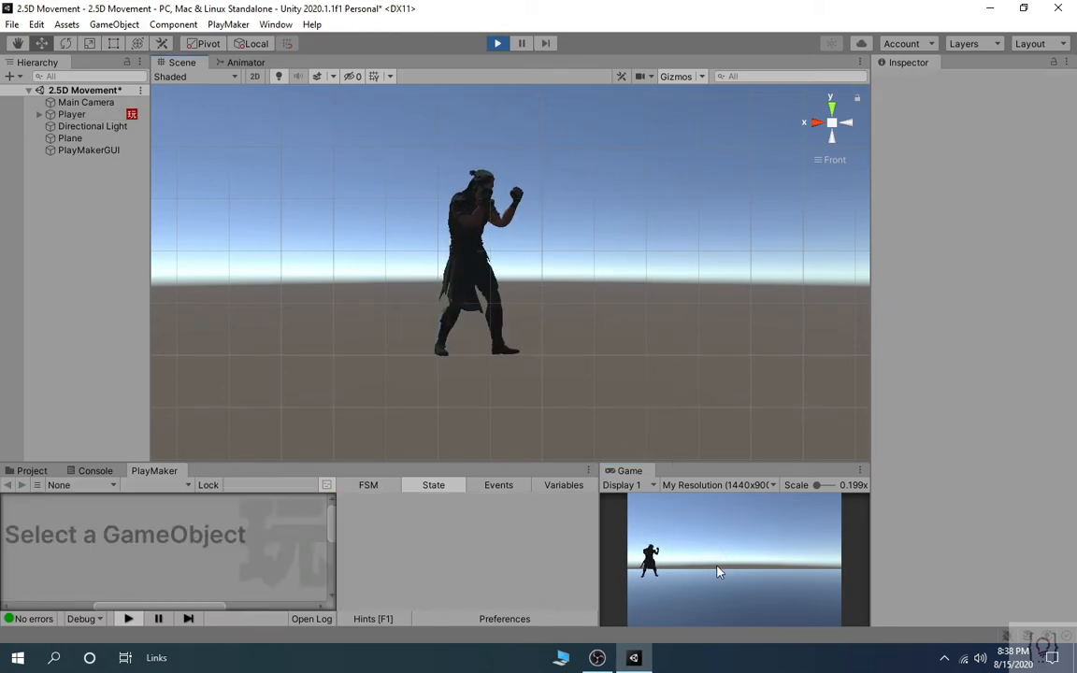
key(shift+space)
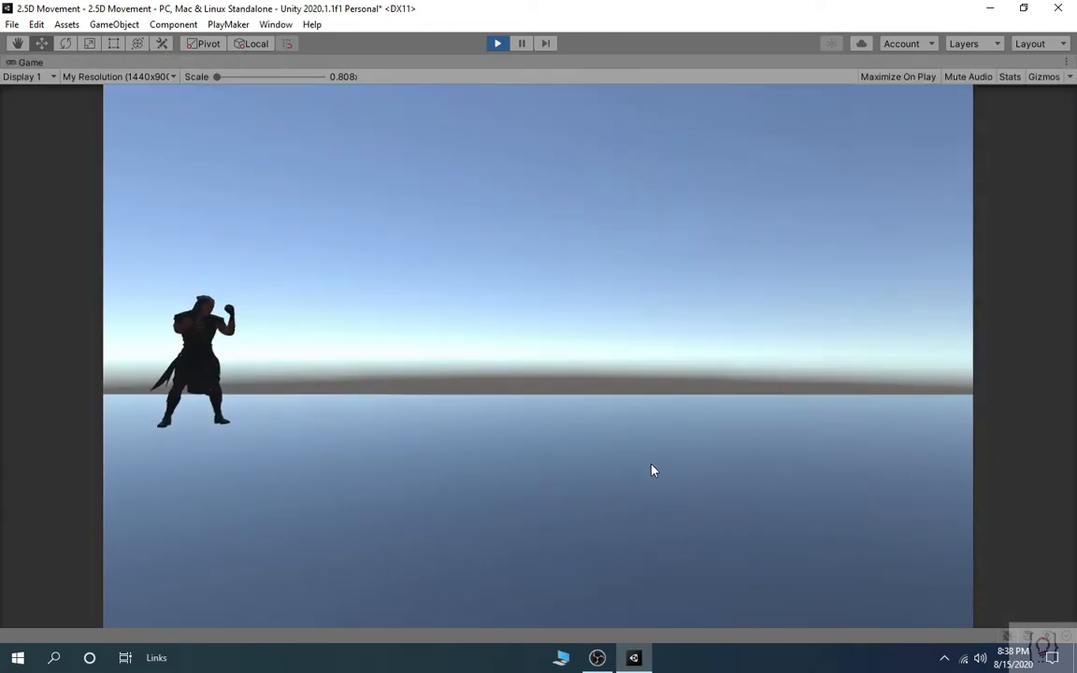
key(d)
key(space)
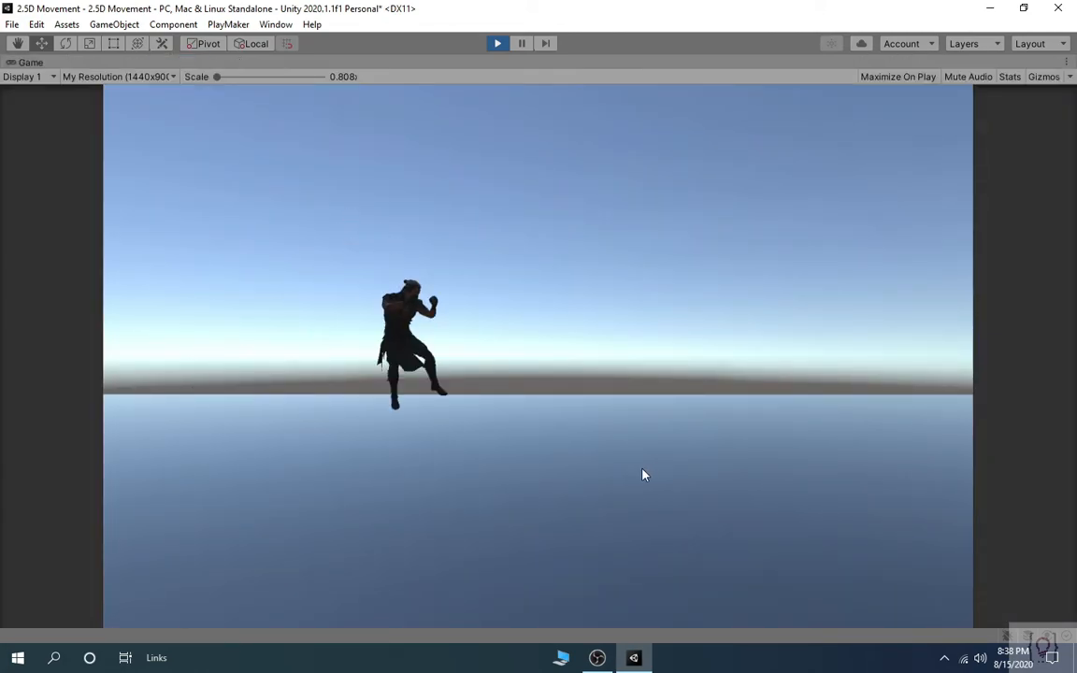
key(d)
key(d)
key(space)
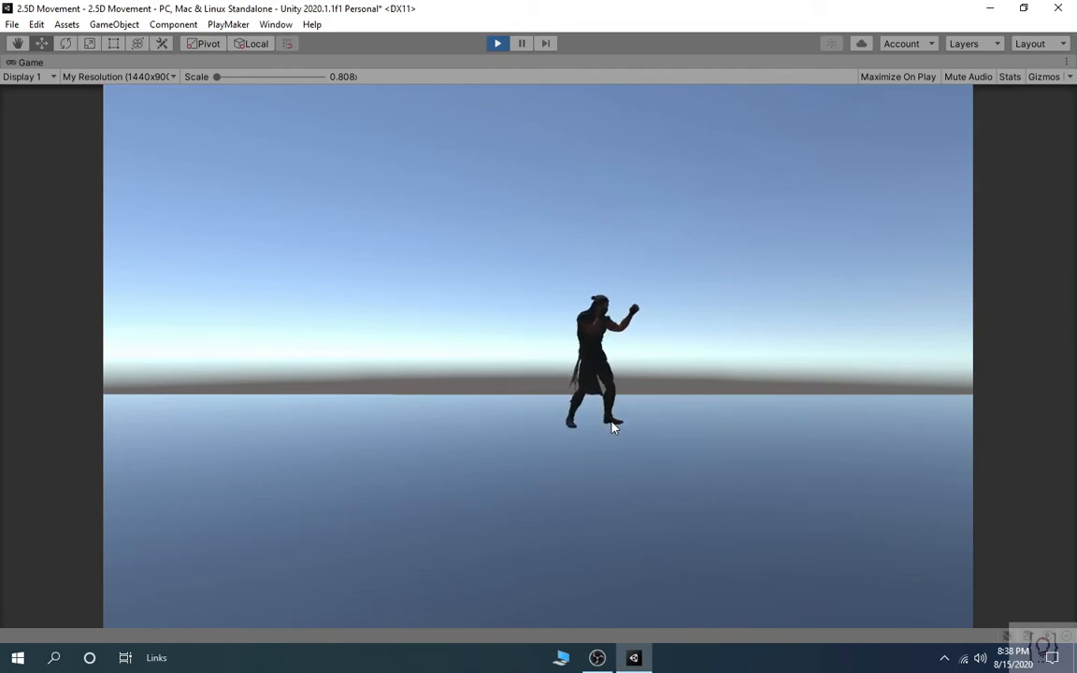
key(a)
key(space)
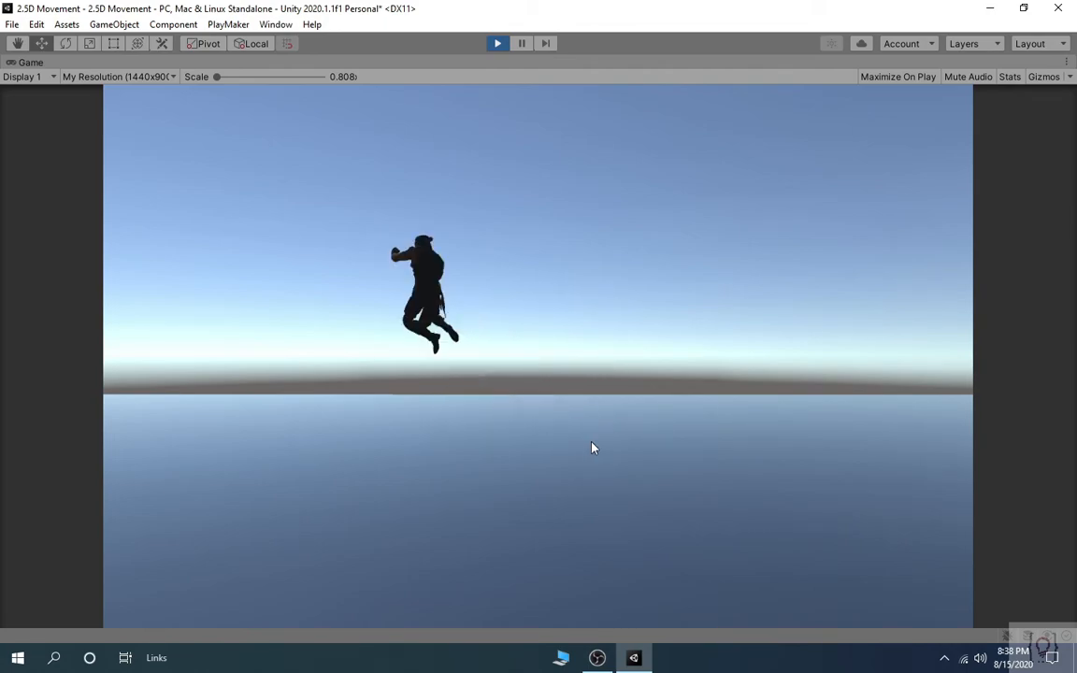
key(d)
click(503, 48)
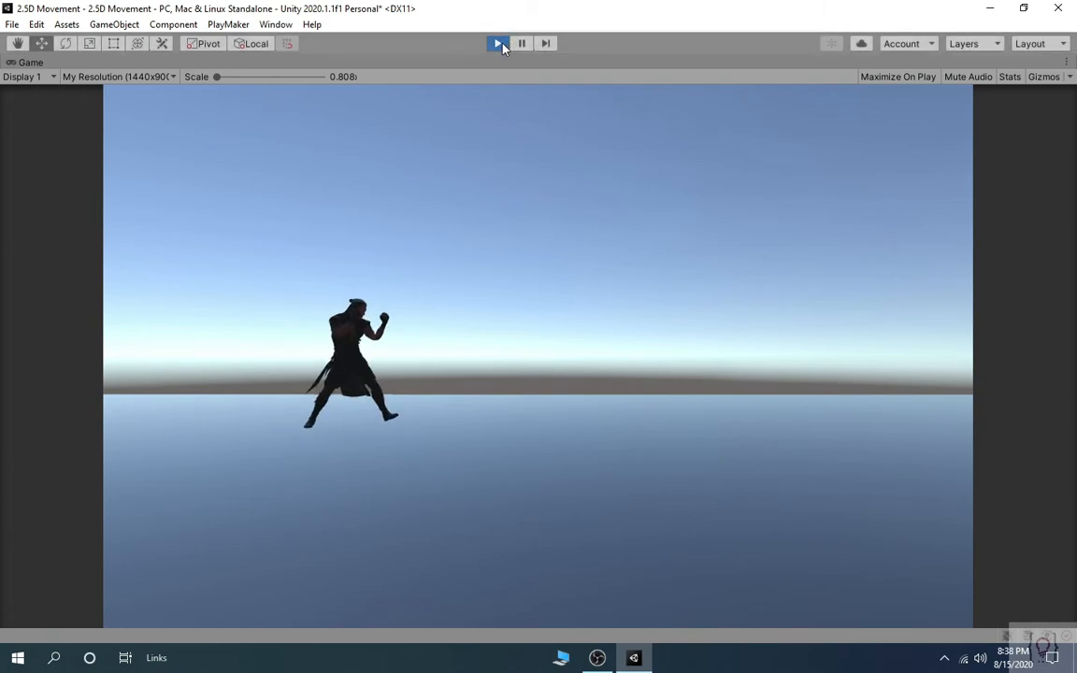
Show the Player's Transform values and undo the last change, viewing the player from different angles in the scene.
alt+drag(552, 255, 435, 308)
click(71, 114)
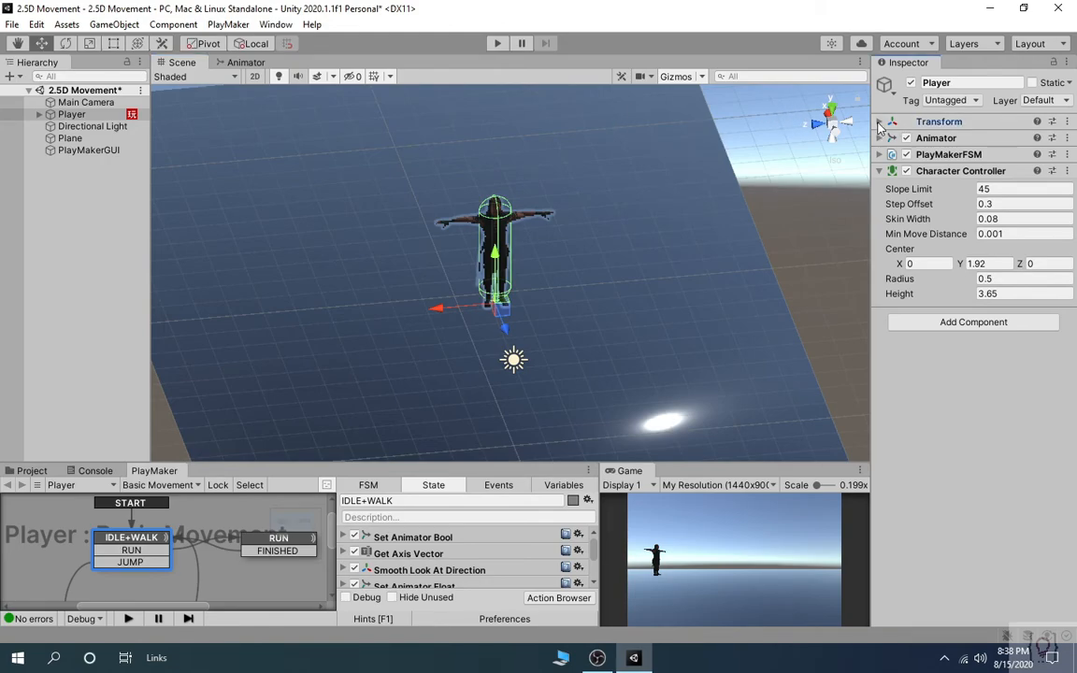
click(938, 122)
key(ctrl+z)
alt+drag(714, 216, 370, 245)
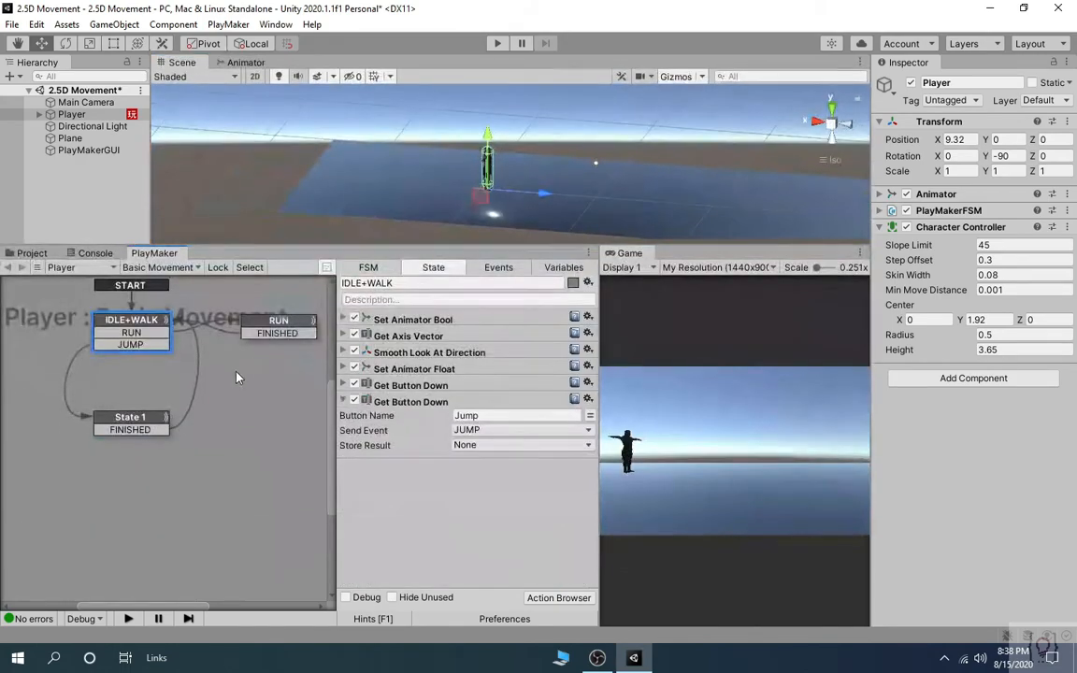
Add a Set Position action to the IDLE+WALK state and place it first in the action list.
click(345, 401)
click(554, 597)
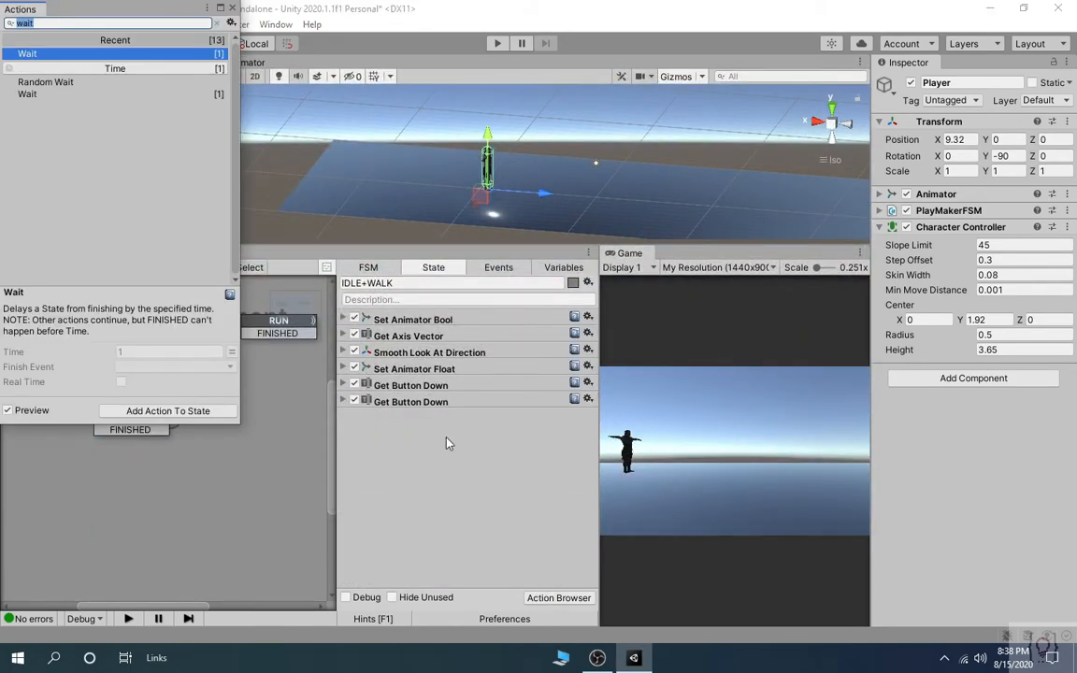
text(set po)
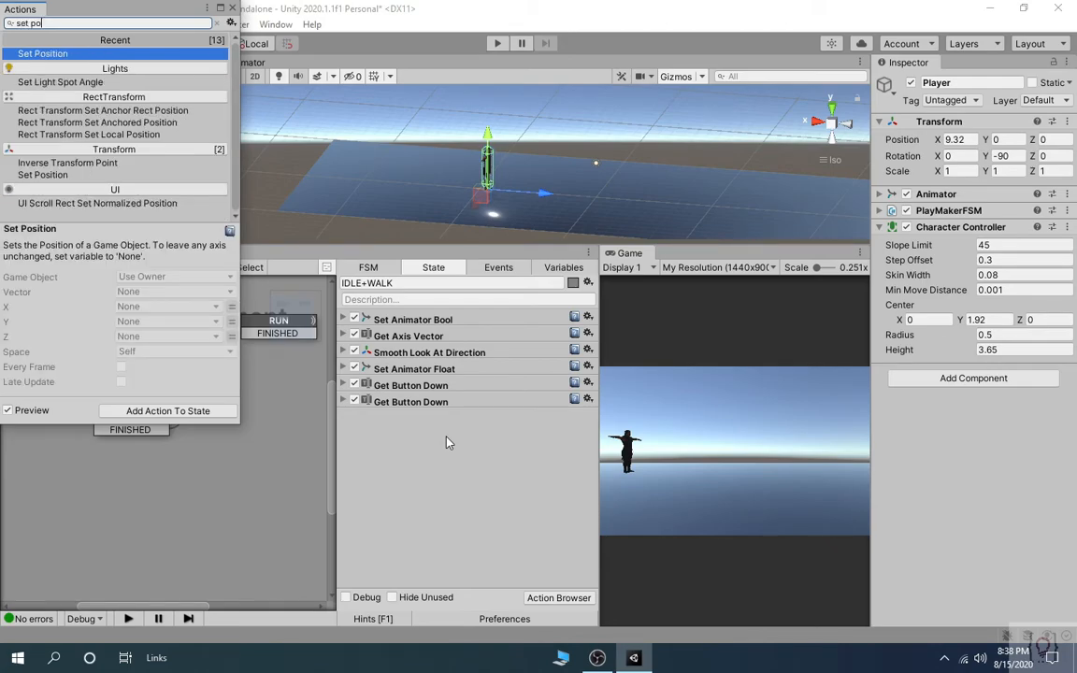
key(Return)
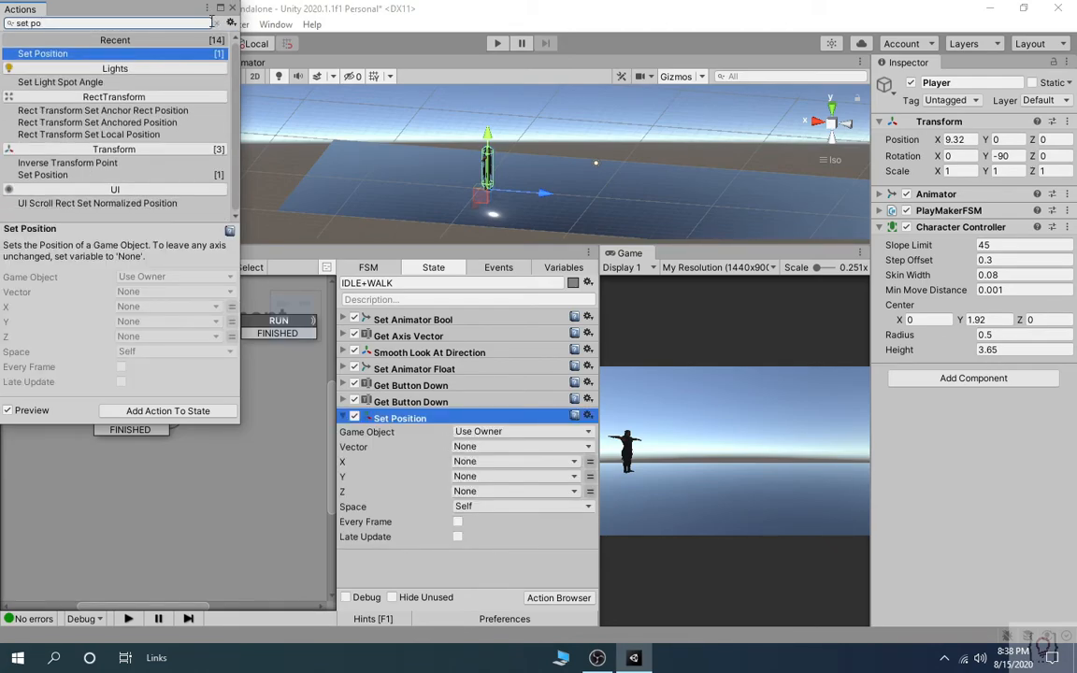
click(231, 9)
drag(415, 424, 398, 318)
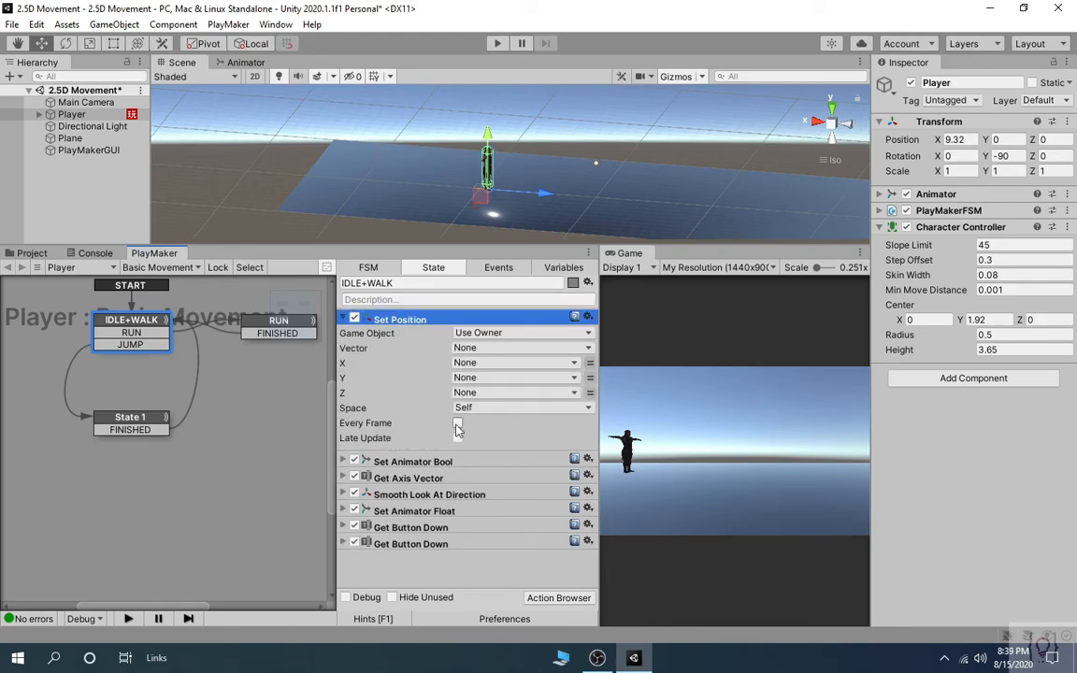
Reset the Player's Z position to 0, and configure Set Position with Z 0 and Every Frame enabled.
right_drag(637, 189, 514, 228)
drag(440, 202, 422, 213)
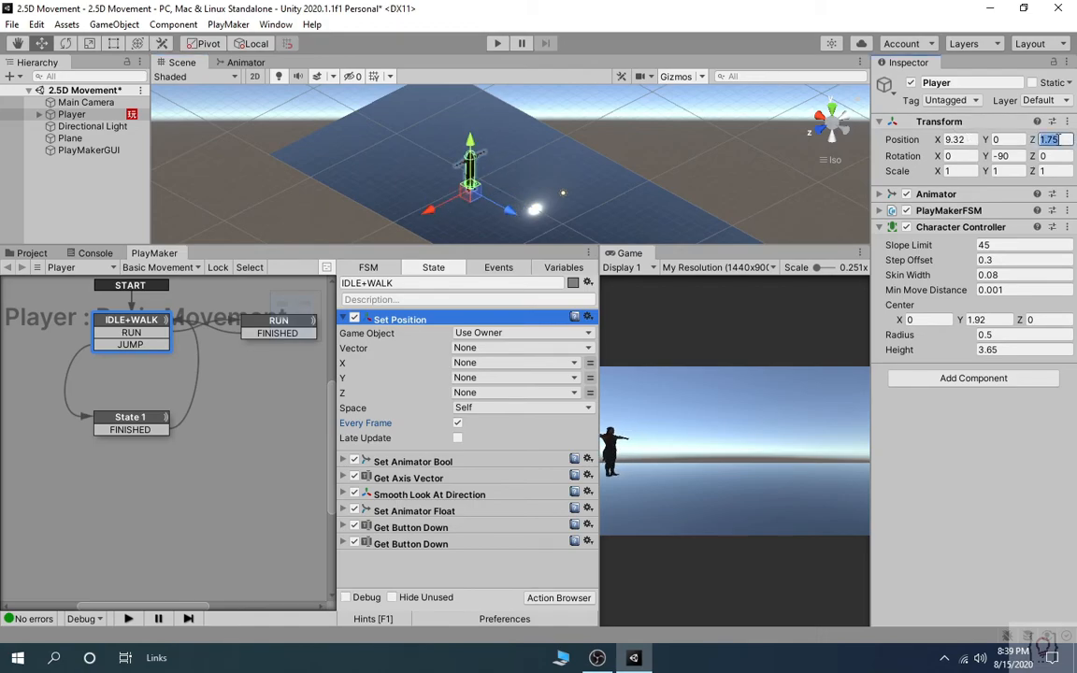
text(0)
click(589, 393)
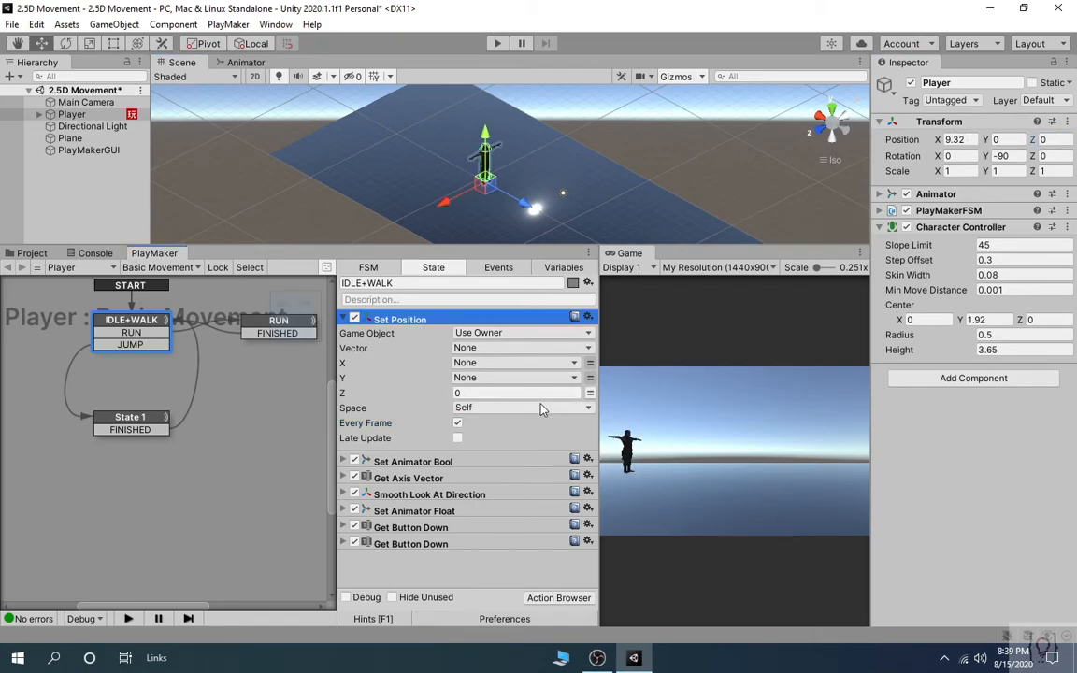
click(345, 320)
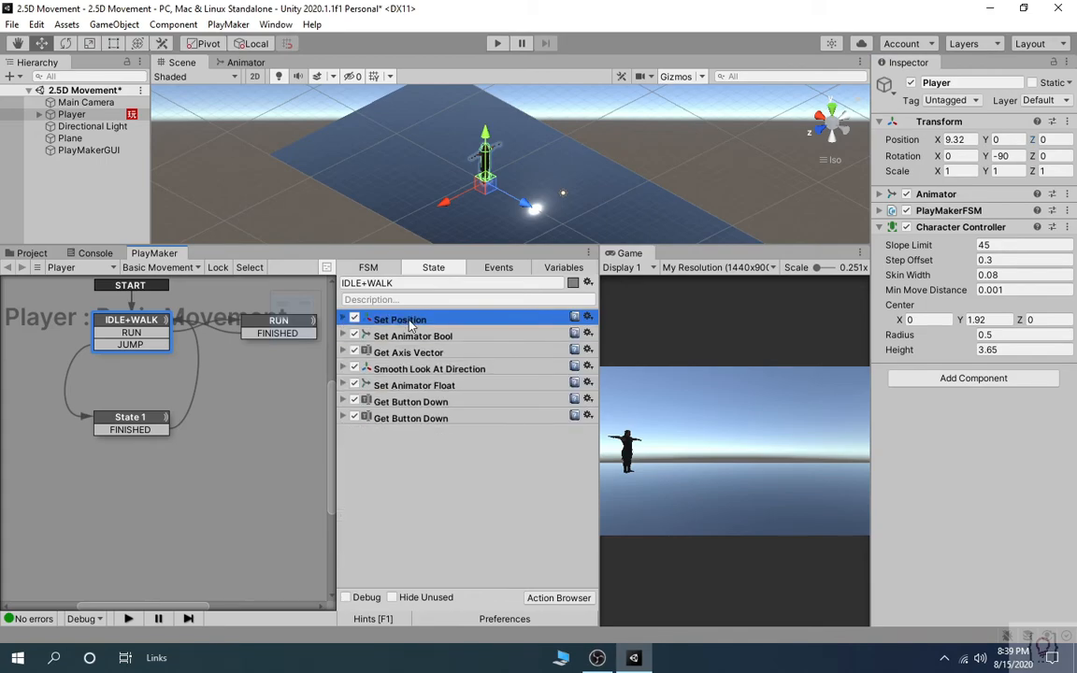
Copy the Set Position action from IDLE+WALK to the start of the RUN state and State 1.
drag(261, 329, 425, 317)
click(145, 418)
click(422, 316)
key(ctrl+v)
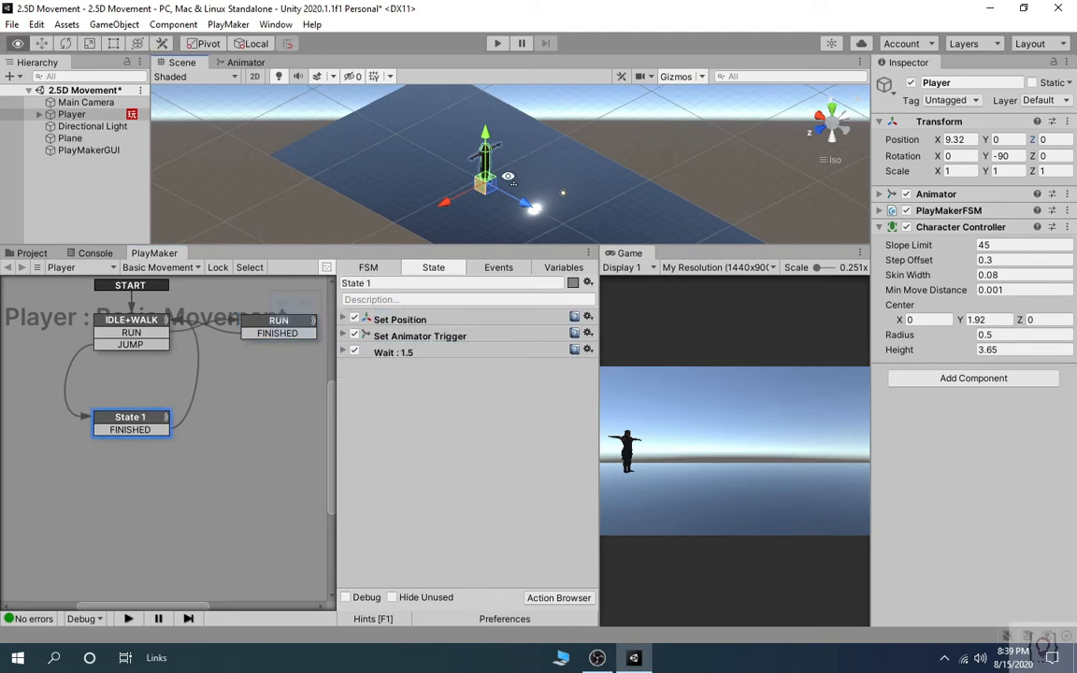
Enlarge the Scene view, run the scene, and expand the Player's Animator settings while viewing the character from different angles.
alt+drag(427, 168, 540, 161)
drag(522, 246, 528, 439)
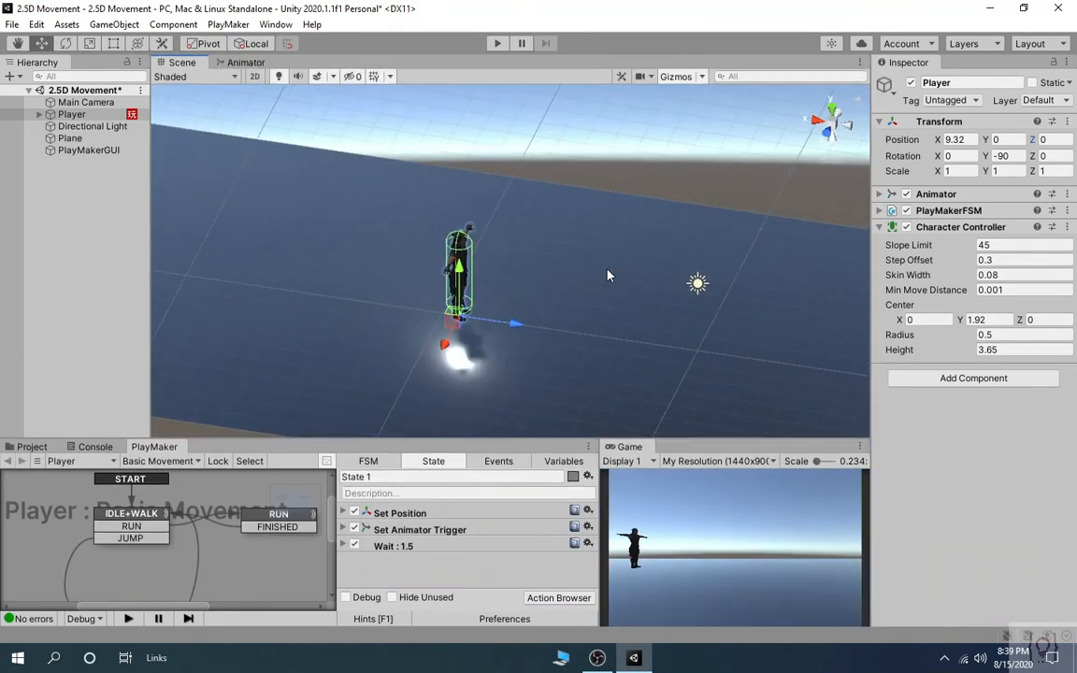
click(498, 45)
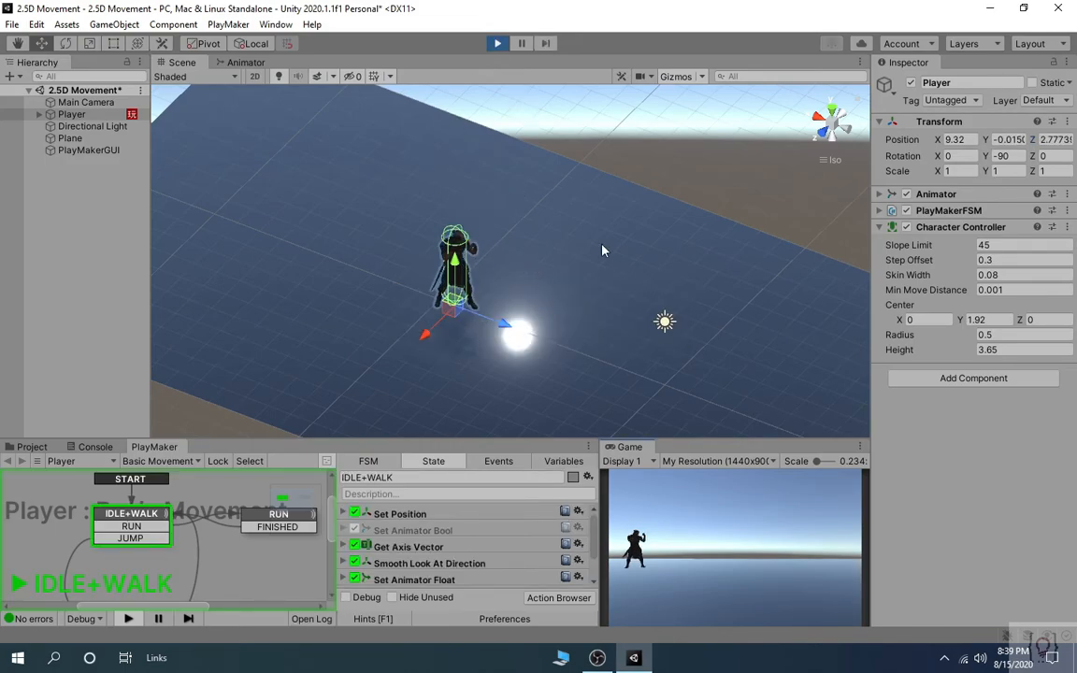
alt+drag(624, 176, 523, 114)
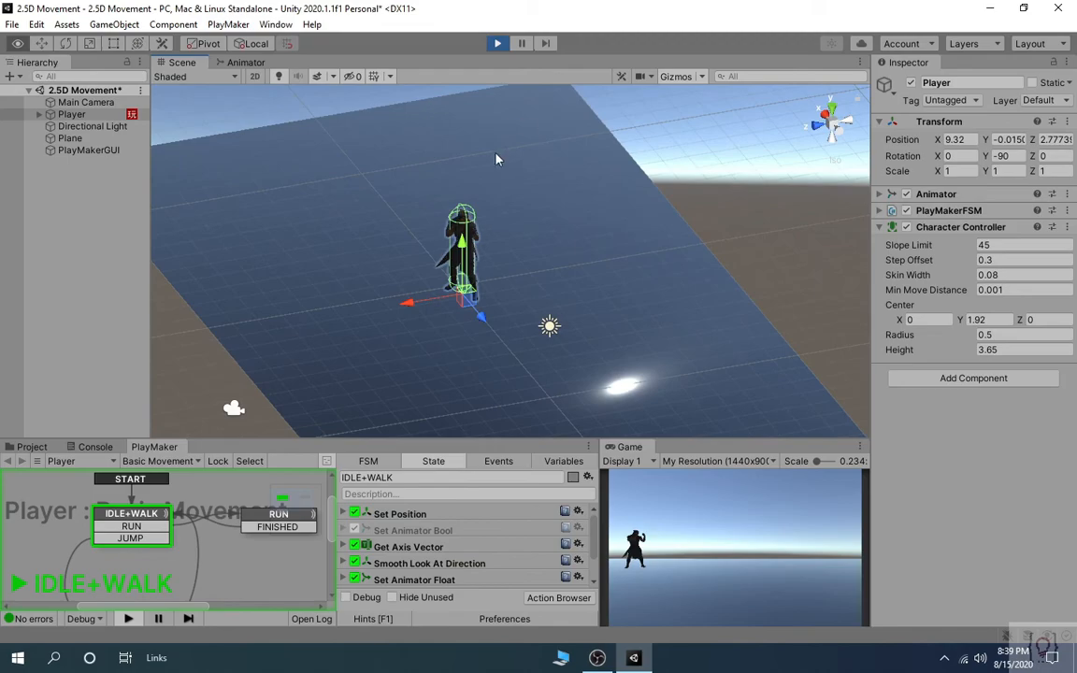
click(879, 194)
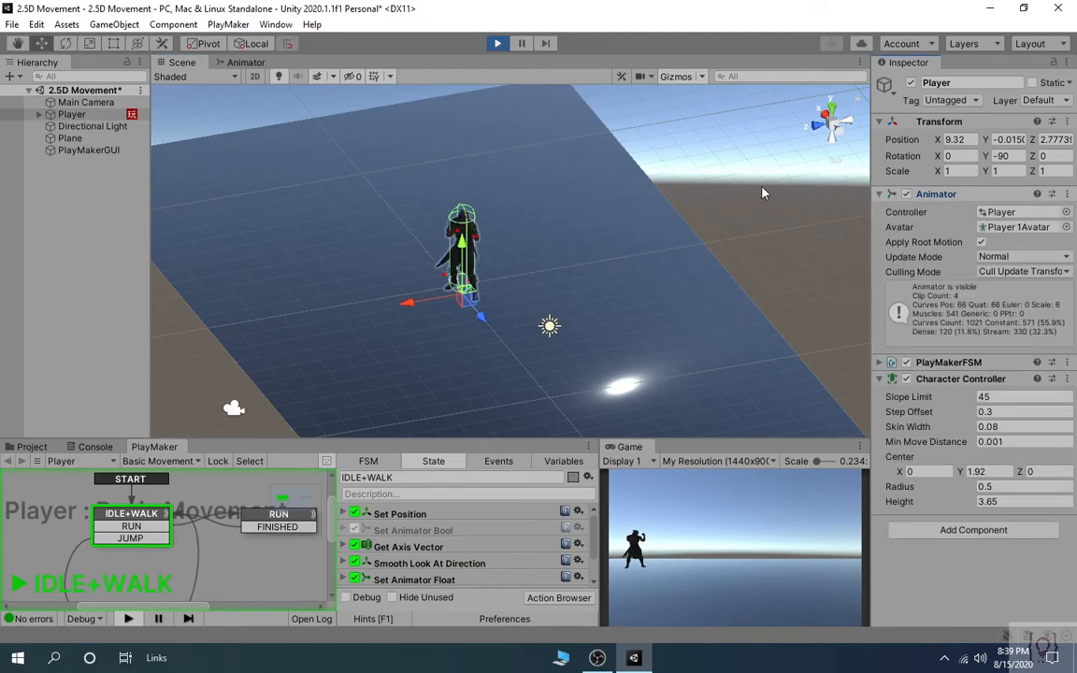
Test the Z lock by pausing play mode, moving the Player along Z to -6.76 and resuming, and end the test.
click(522, 44)
drag(414, 304, 572, 278)
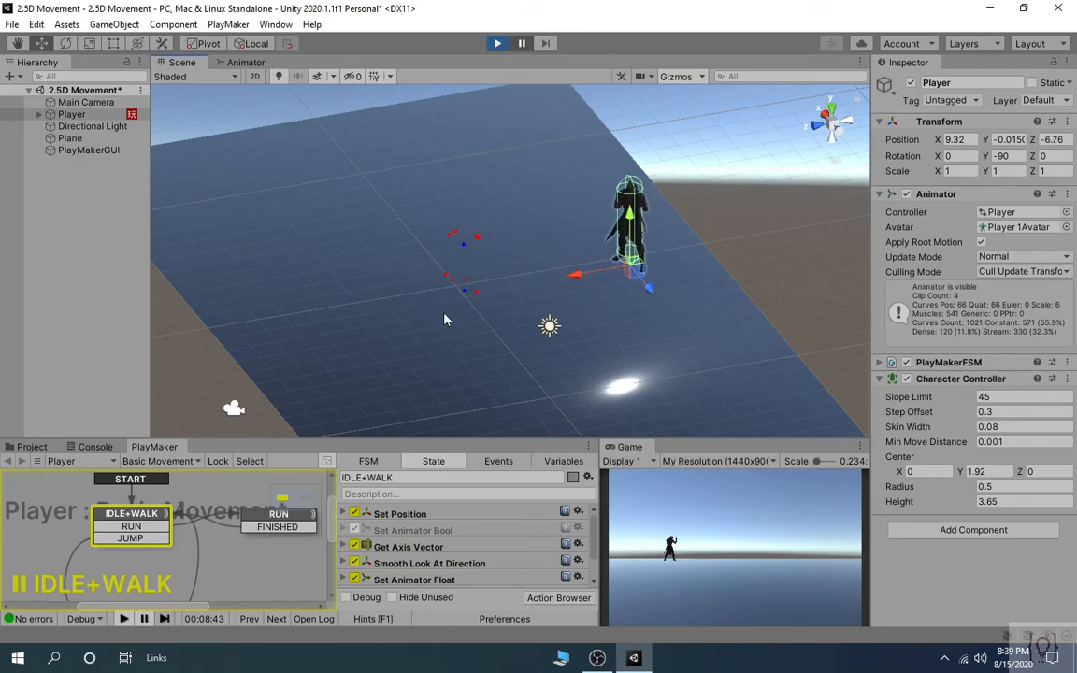
click(522, 44)
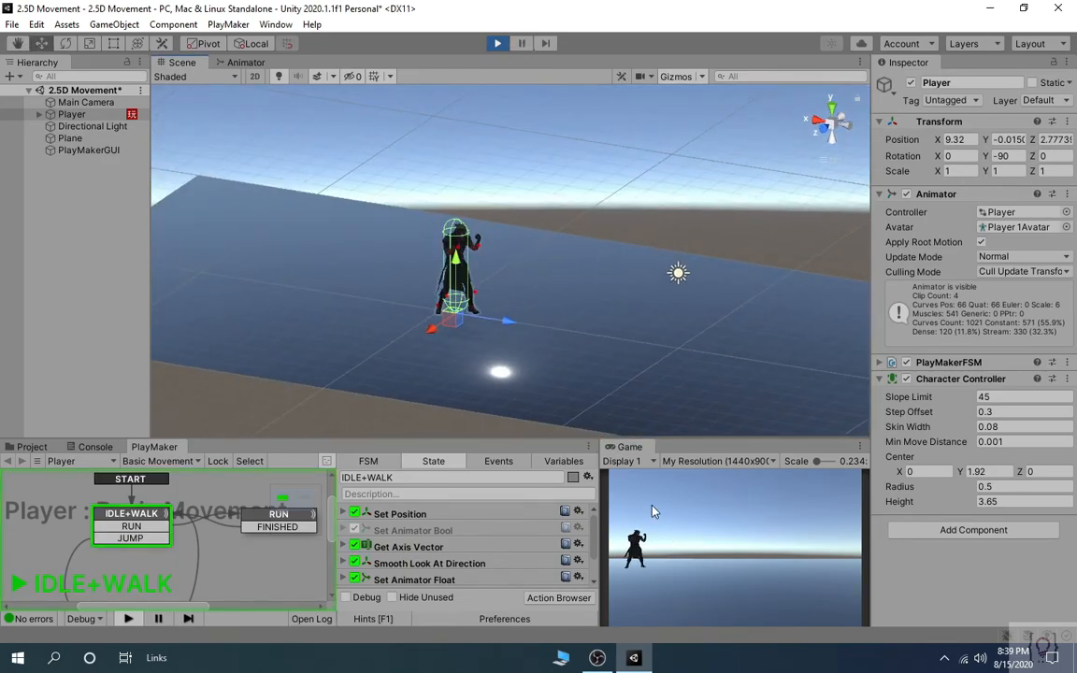
click(497, 43)
scroll(607, 285, down, 3)
right_drag(613, 212, 682, 220)
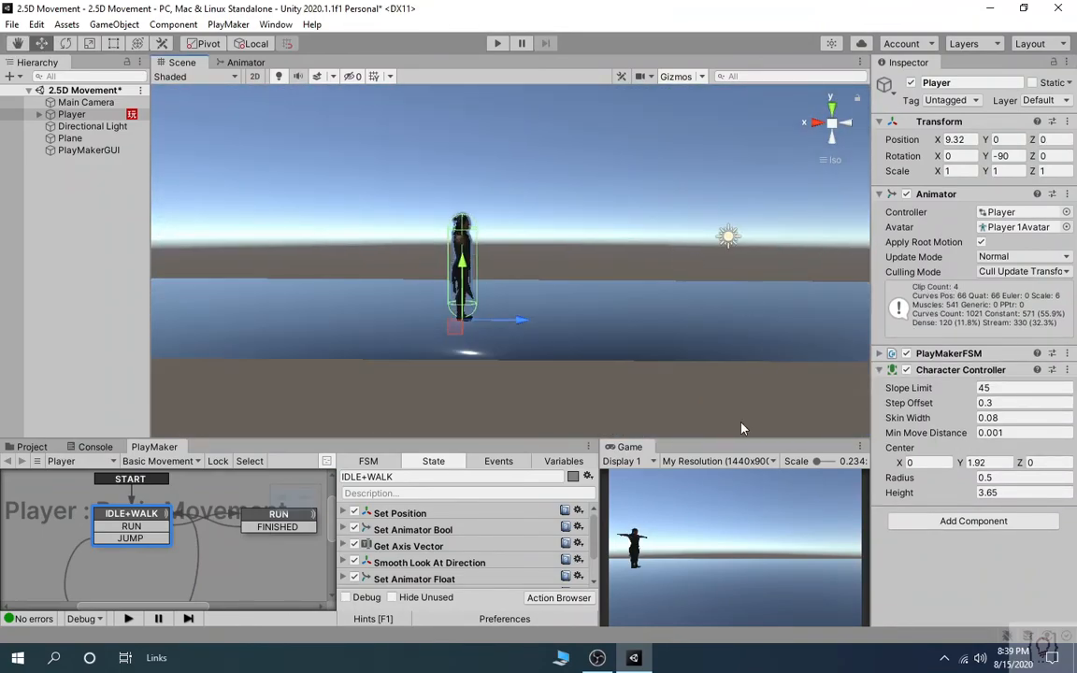
Create a 3D cube in the scene and reset its position to 0, 0, 0.
click(170, 25)
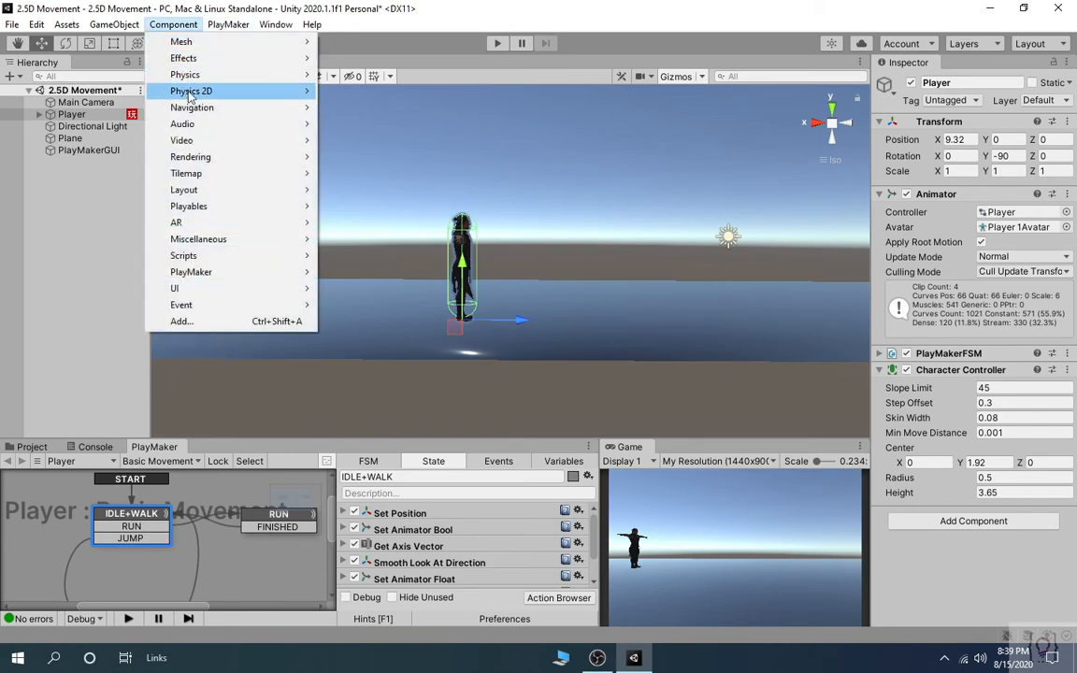
click(113, 24)
mouse_move(131, 76)
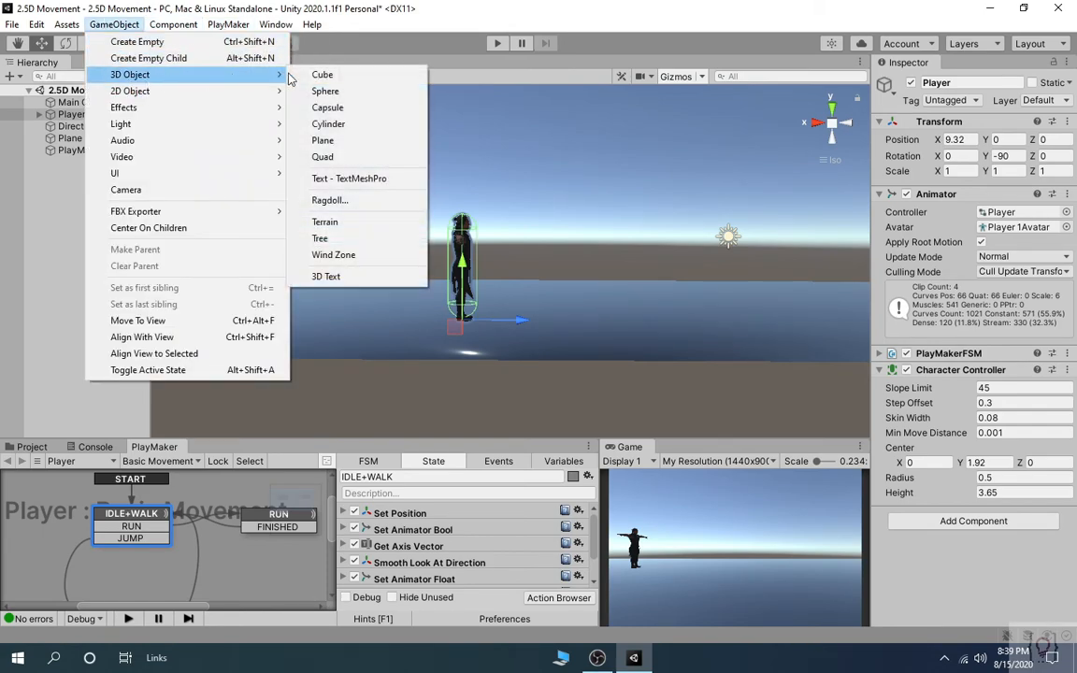
click(320, 75)
right_click(1017, 124)
click(1017, 139)
Scale the cube into a wide, low obstacle of about 3.73 × 1.49 × 2.99.
middle_drag(634, 216, 608, 227)
alt+drag(607, 227, 484, 312)
key(r)
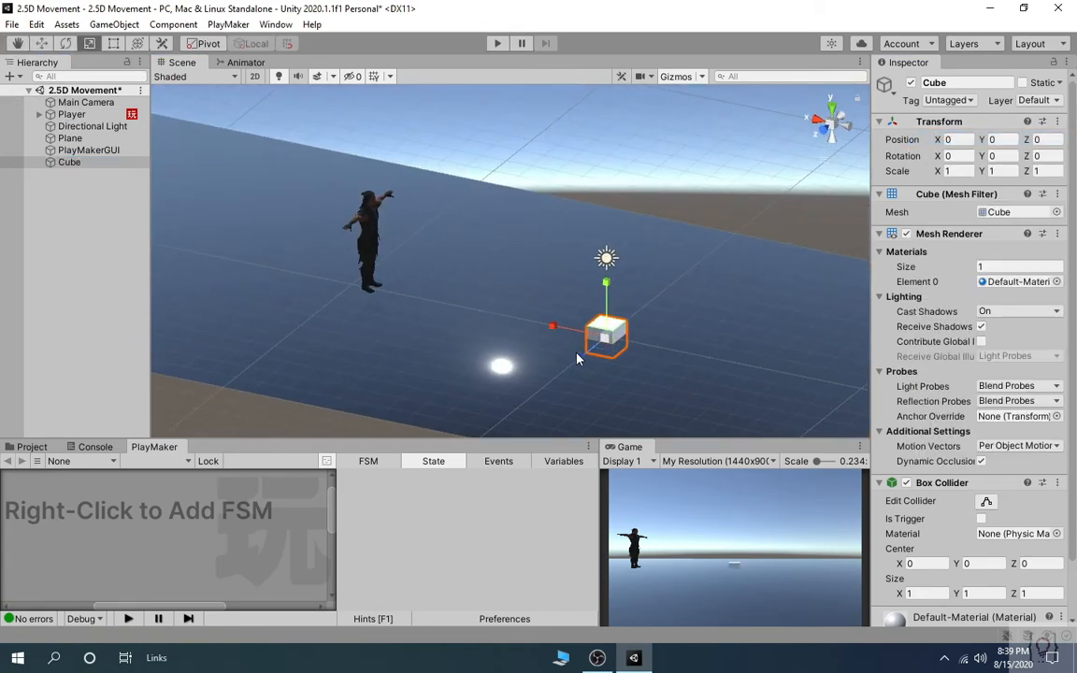
drag(571, 306, 603, 293)
drag(555, 327, 467, 321)
mouse_move(732, 287)
alt+mouse_down()
mouse_move(561, 371)
mouse_move(680, 282)
mouse_move(712, 285)
alt+mouse_up()
mouse_move(569, 359)
mouse_down()
mouse_move(517, 388)
mouse_move(504, 383)
mouse_move(523, 391)
mouse_move(581, 349)
mouse_up()
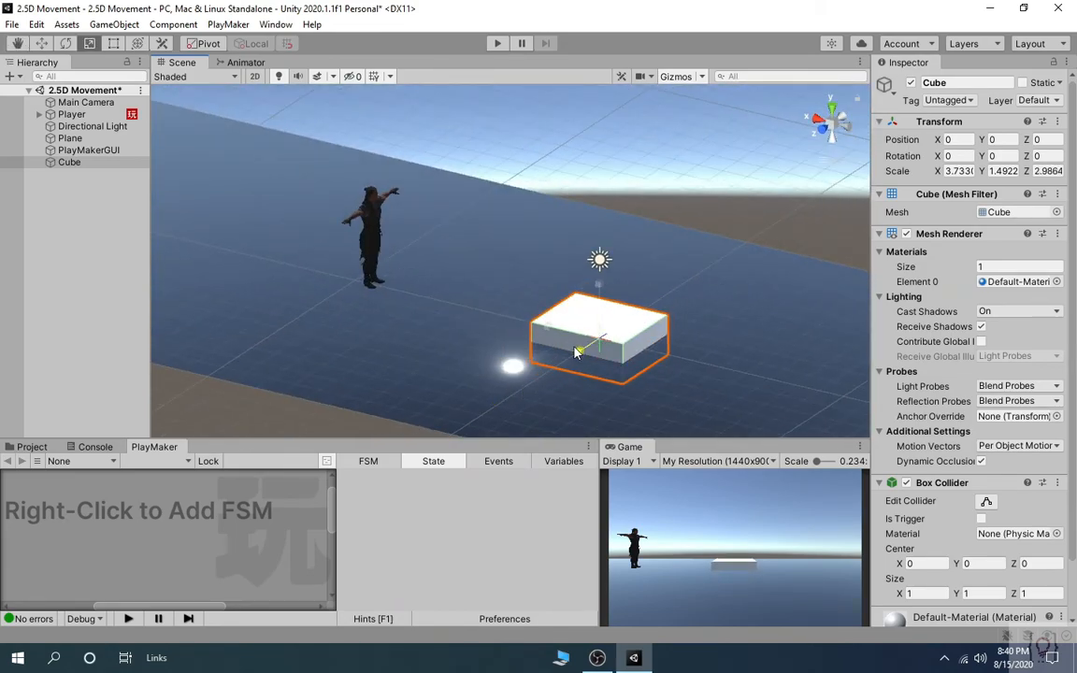
Apply the red material from the Game/Materials folder to the cube and raise the cube to Y 0.63.
click(821, 129)
click(32, 447)
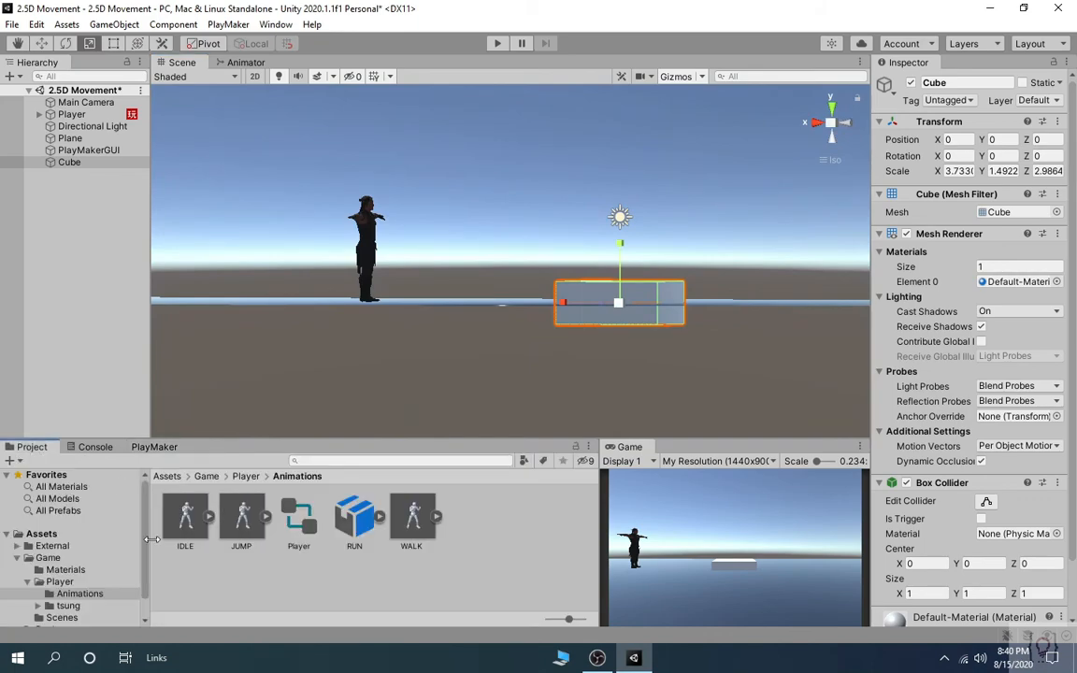
click(243, 477)
click(205, 476)
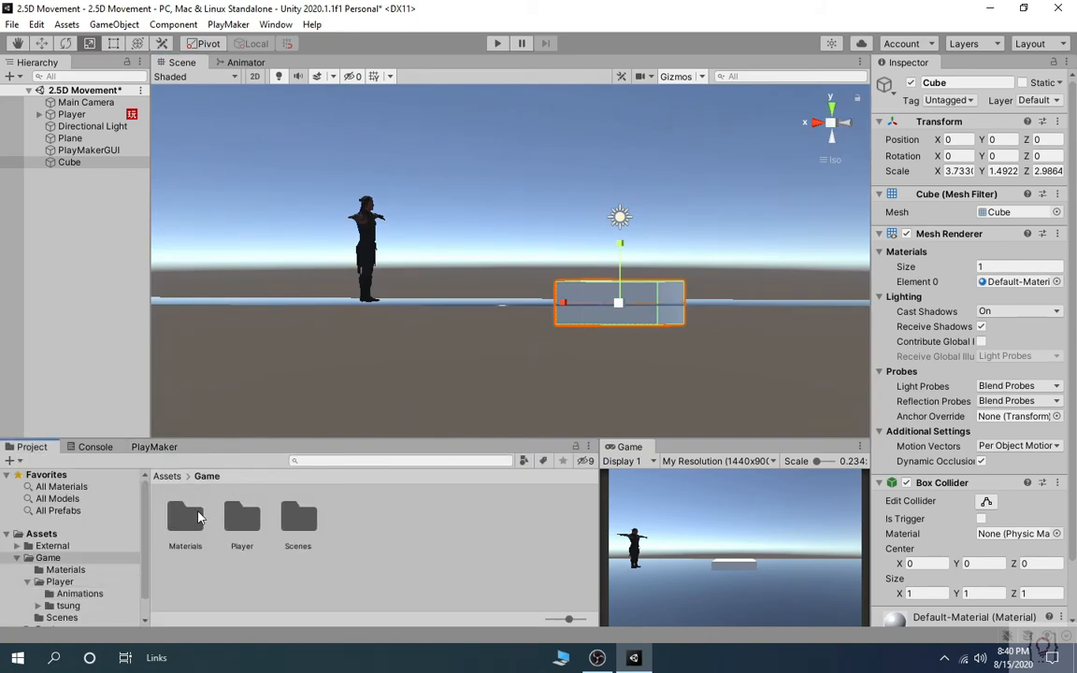
double_click(191, 515)
drag(588, 308, 612, 298)
right_drag(474, 382, 594, 187)
click(633, 293)
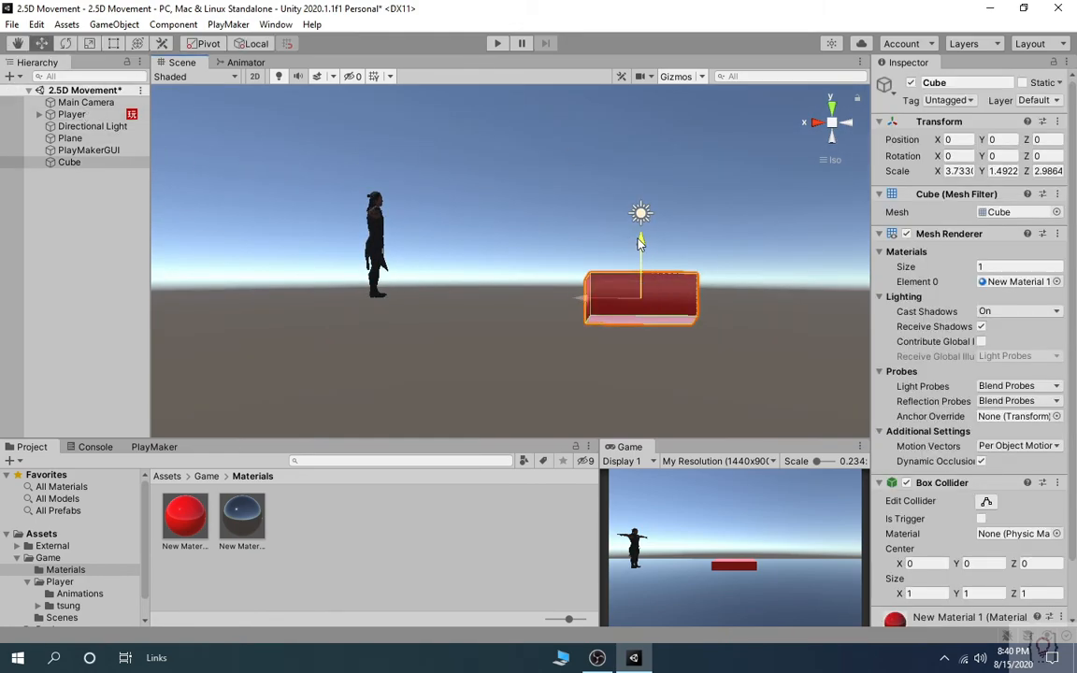
drag(639, 242, 639, 227)
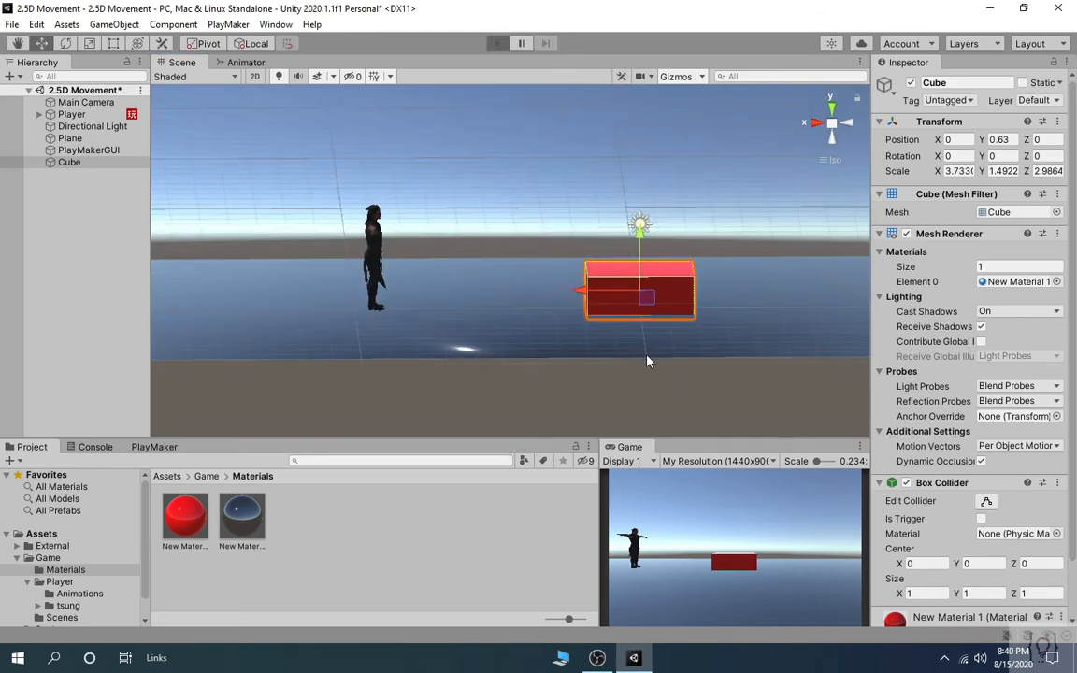
Run the scene and move the player toward the cube, testing running and jumping onto it.
key(ctrl+p)
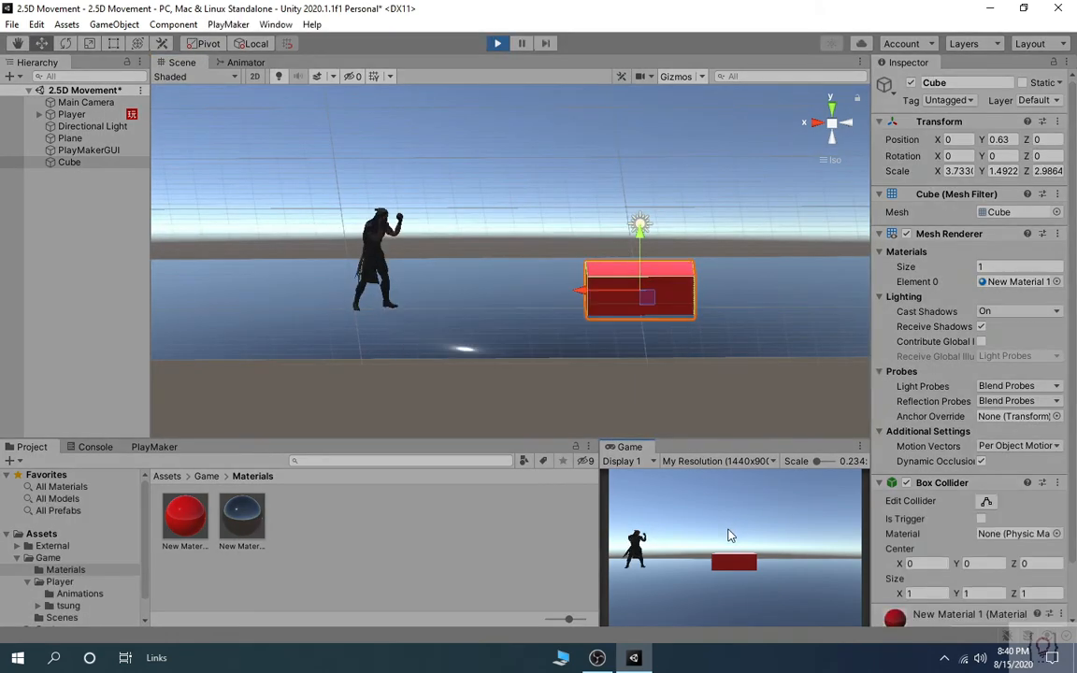
key(d)
key(shift)
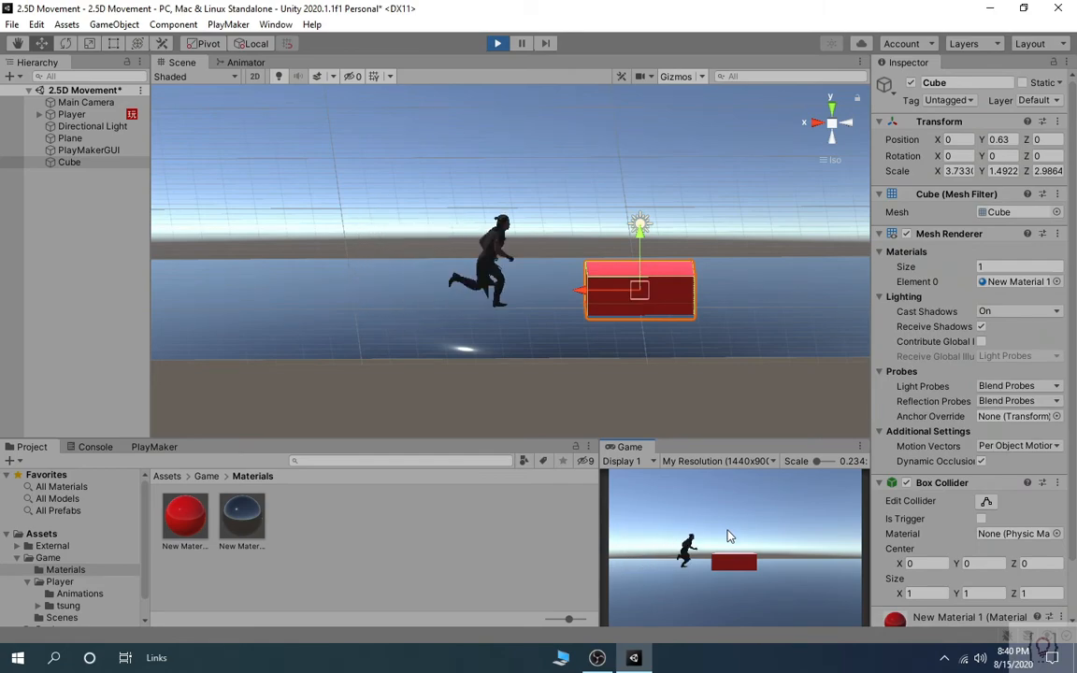
key(a)
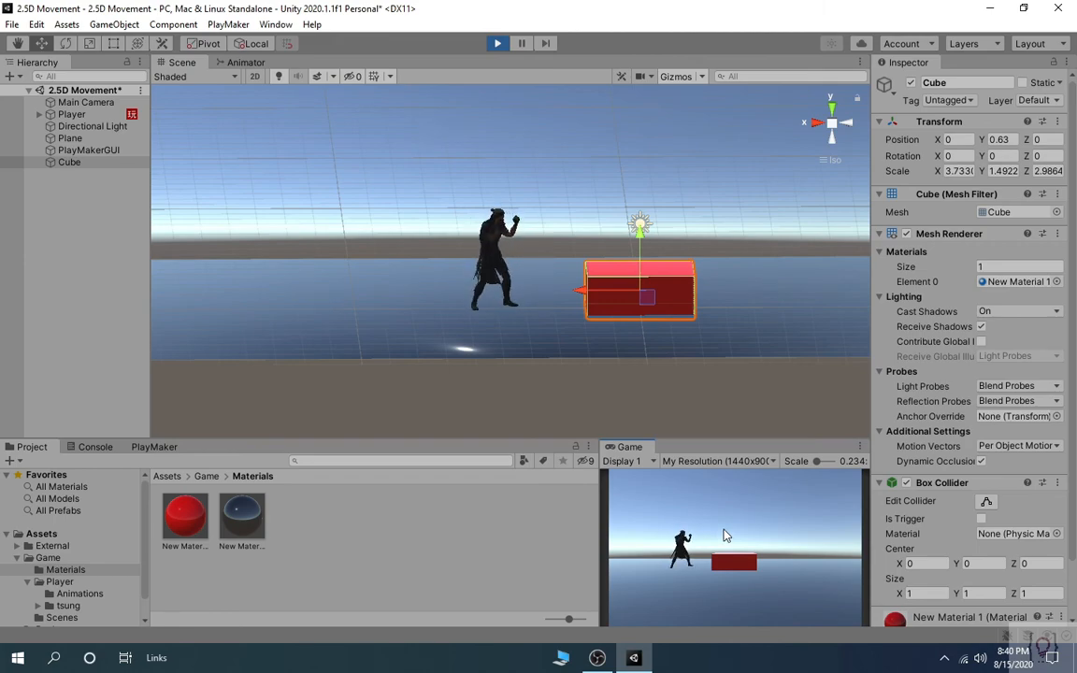
key(d)
key(space)
key(d)
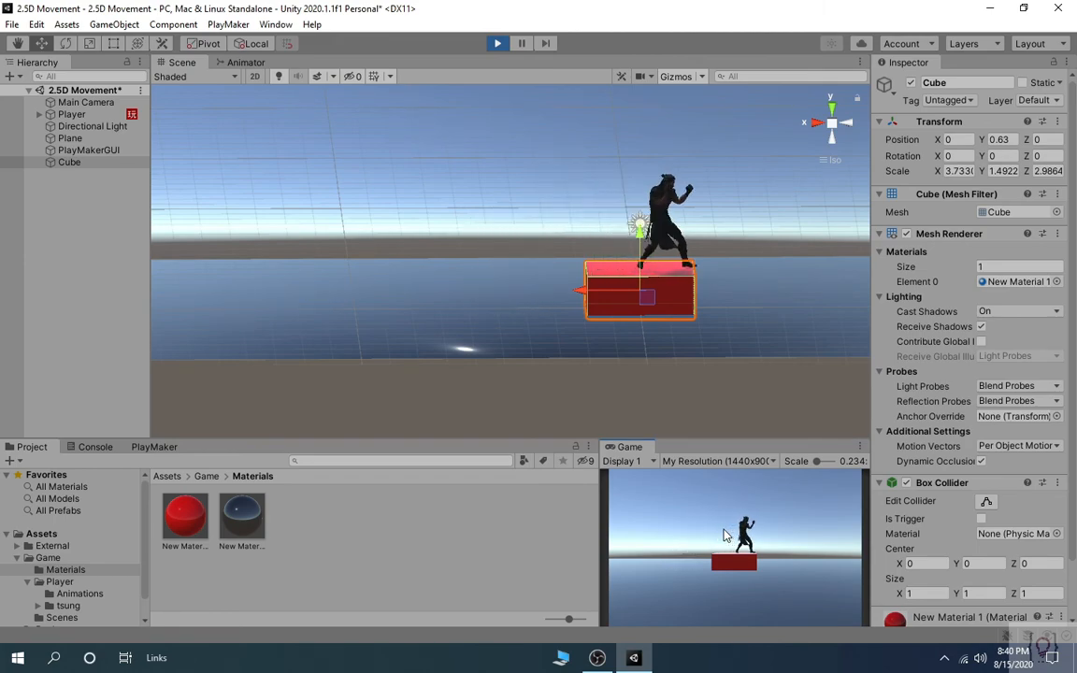
Turn the player around on the cube, jump off, run back against the cube, and end play mode.
key(a)
key(a)
key(space)
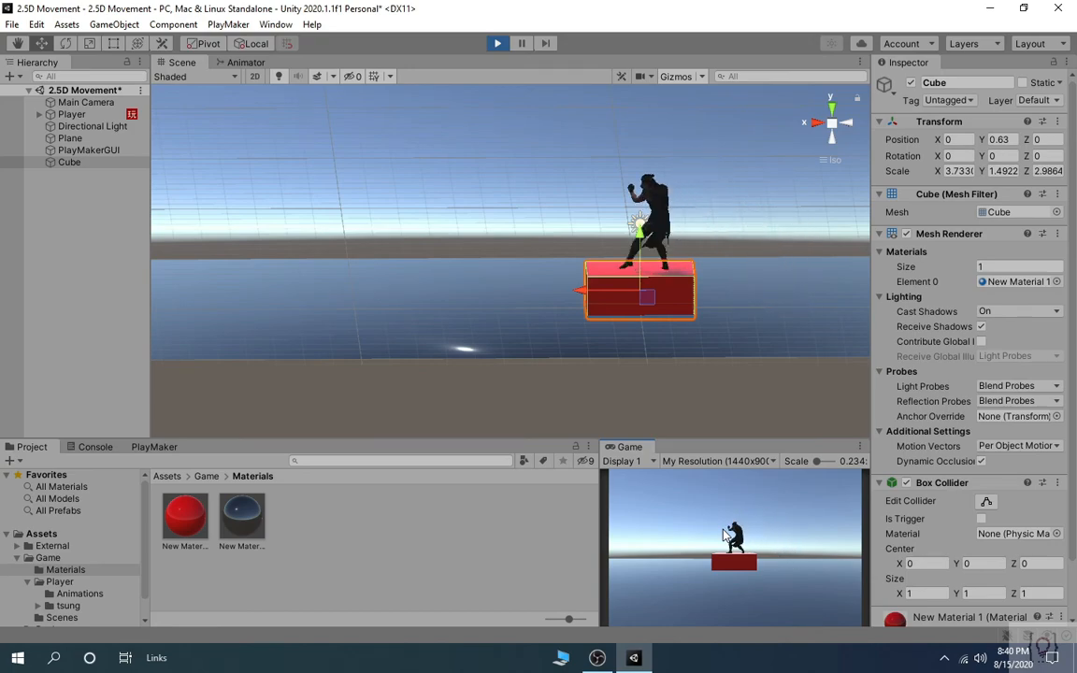
key(a)
key(space)
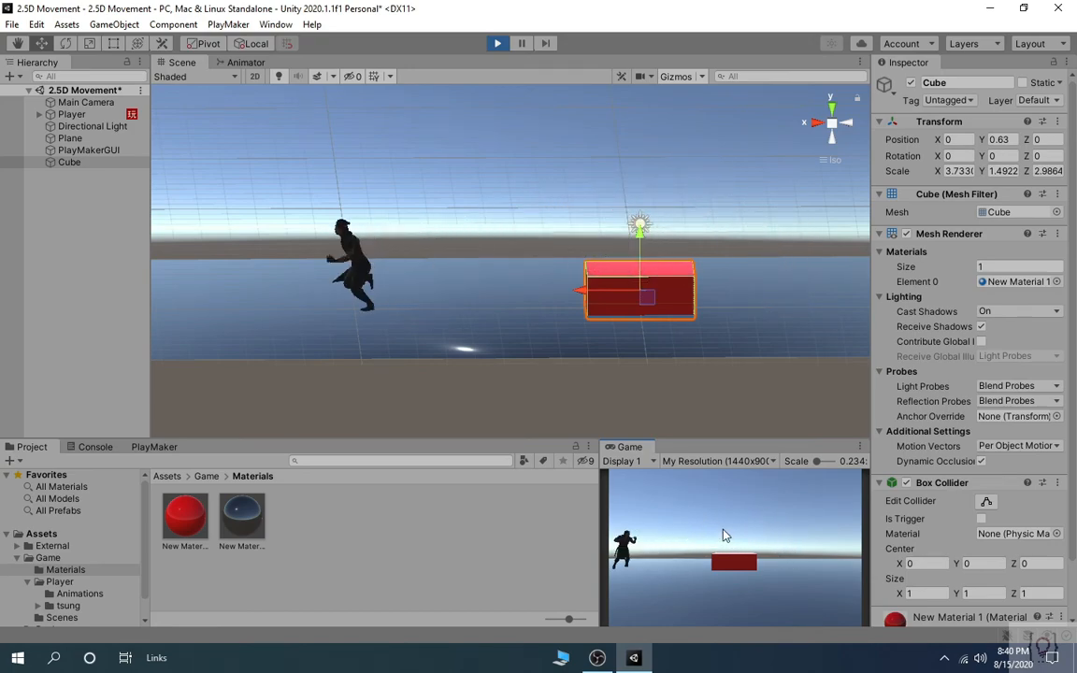
key(d)
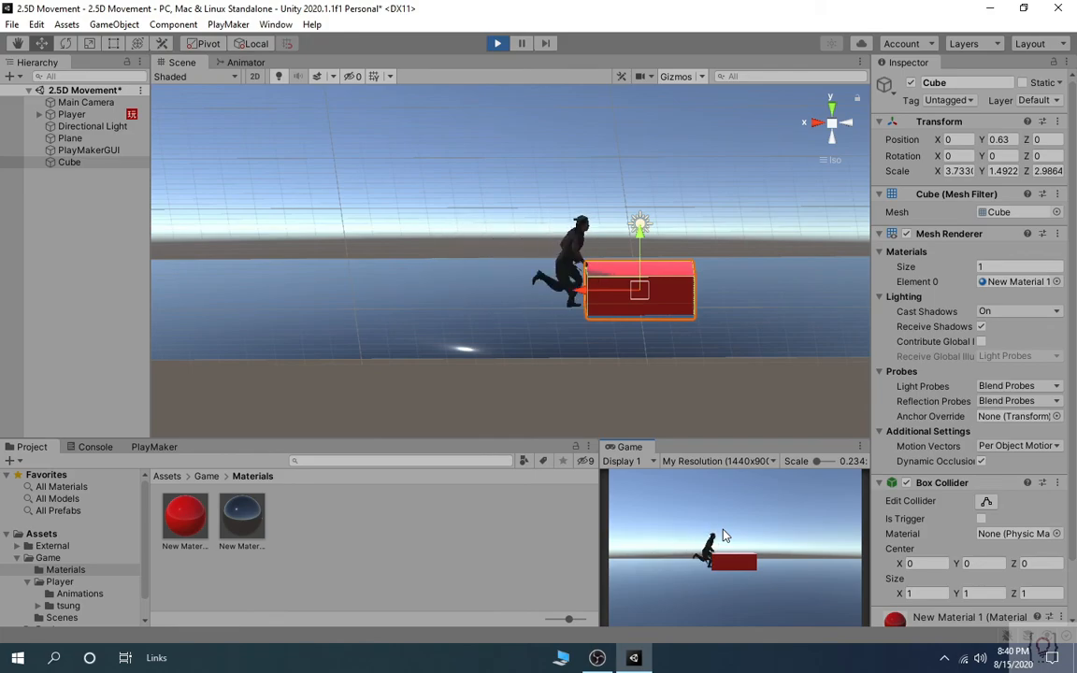
click(497, 43)
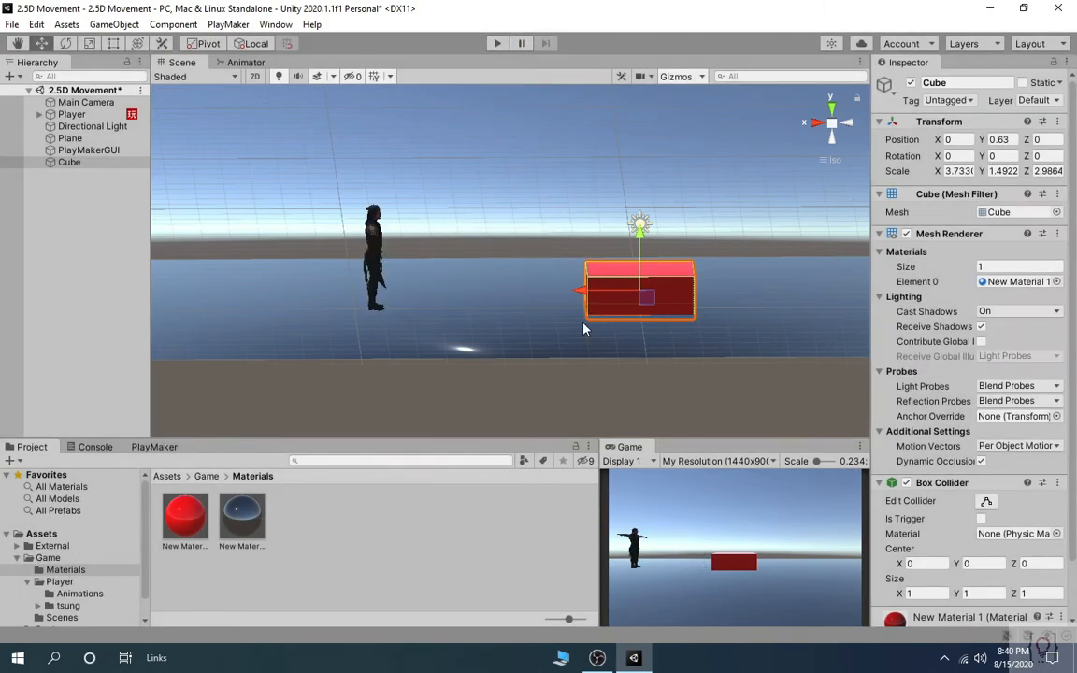
Lower the cube partly into the plane, to a Y position of 0.35.
right_drag(495, 223, 567, 257)
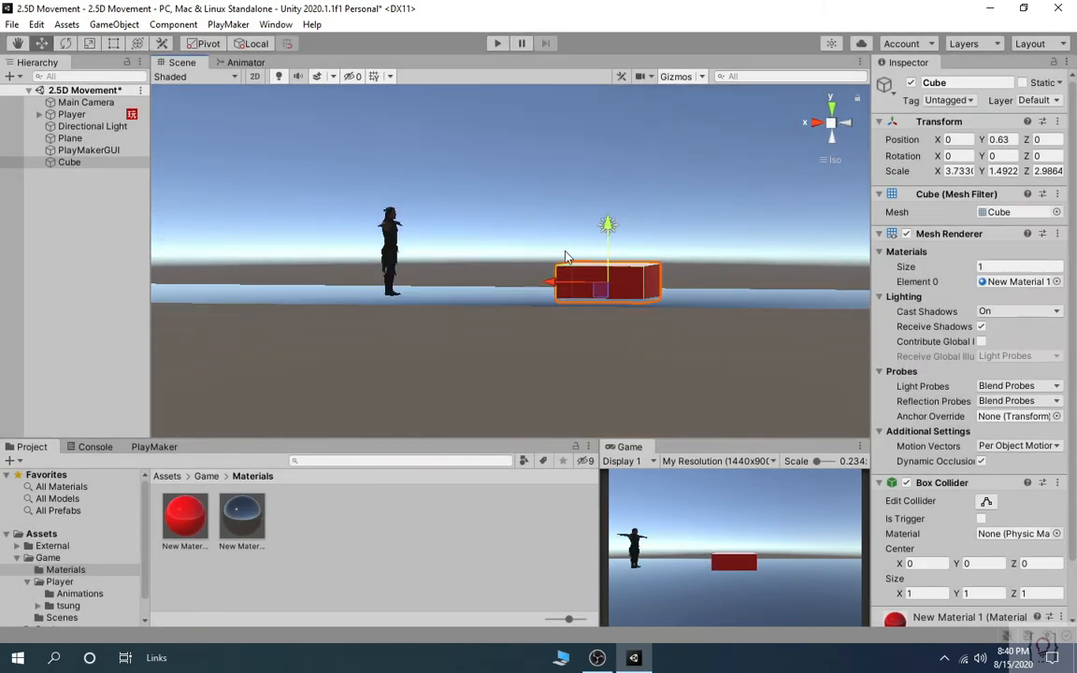
drag(607, 239, 608, 252)
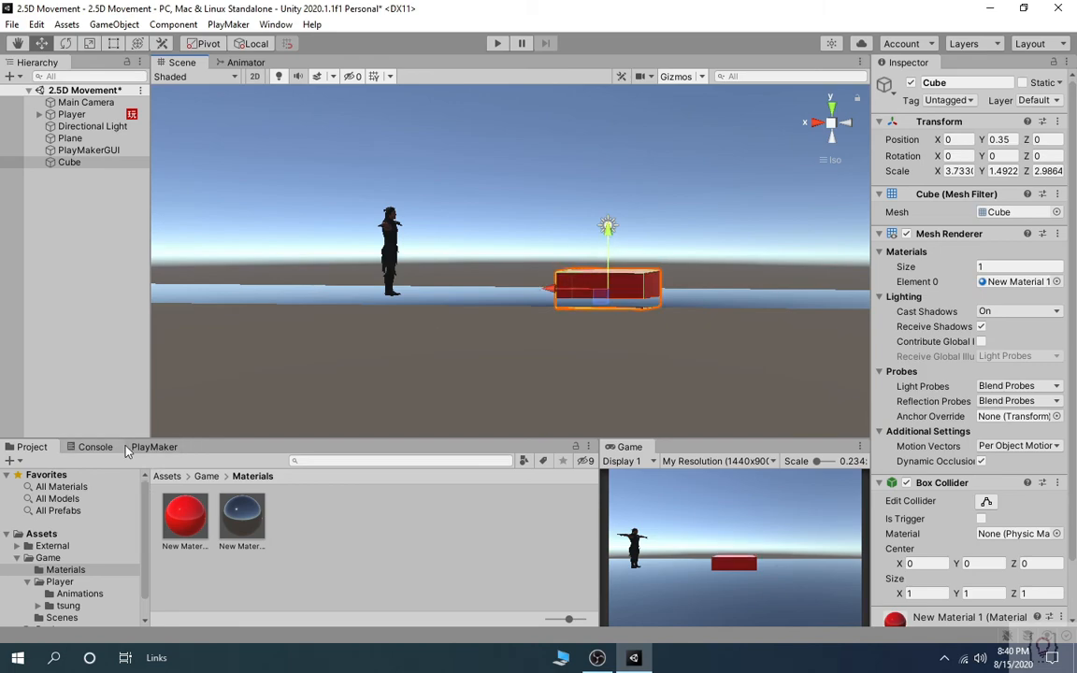
Rename State 1 in the Player's Basic Movement FSM as JUMP.
click(71, 114)
click(164, 451)
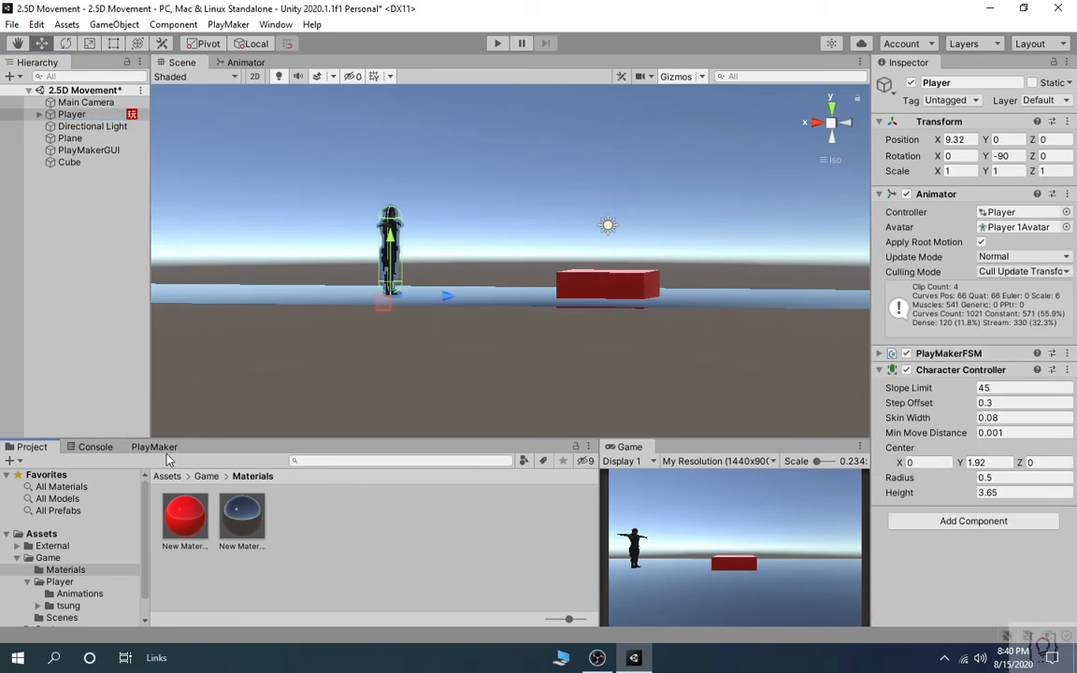
drag(244, 420, 203, 277)
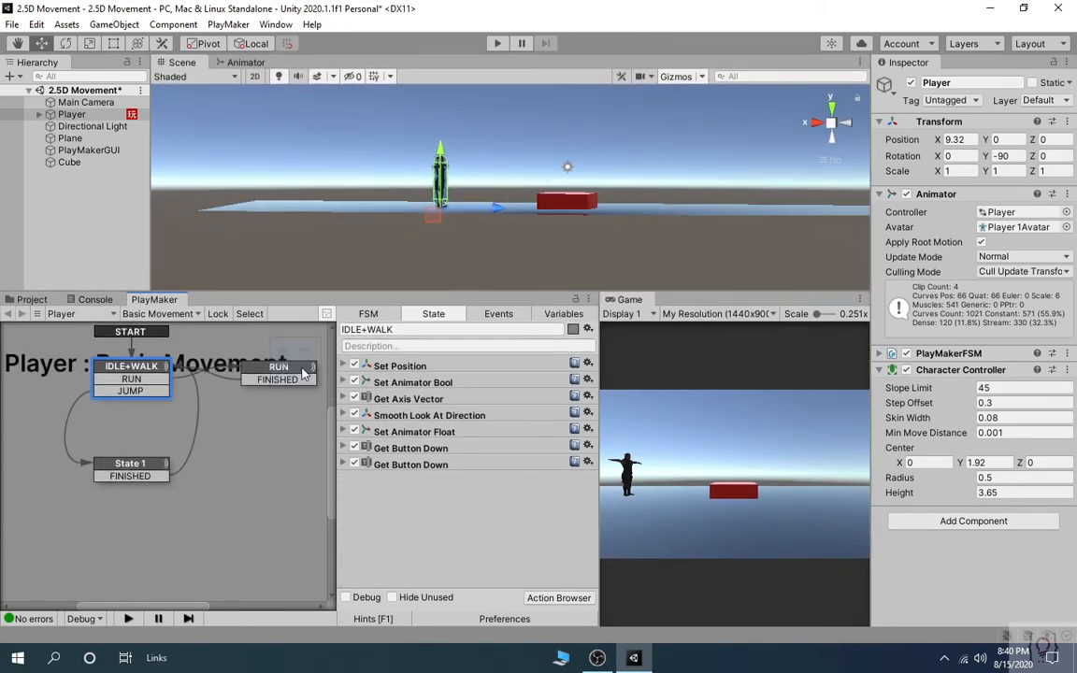
click(159, 464)
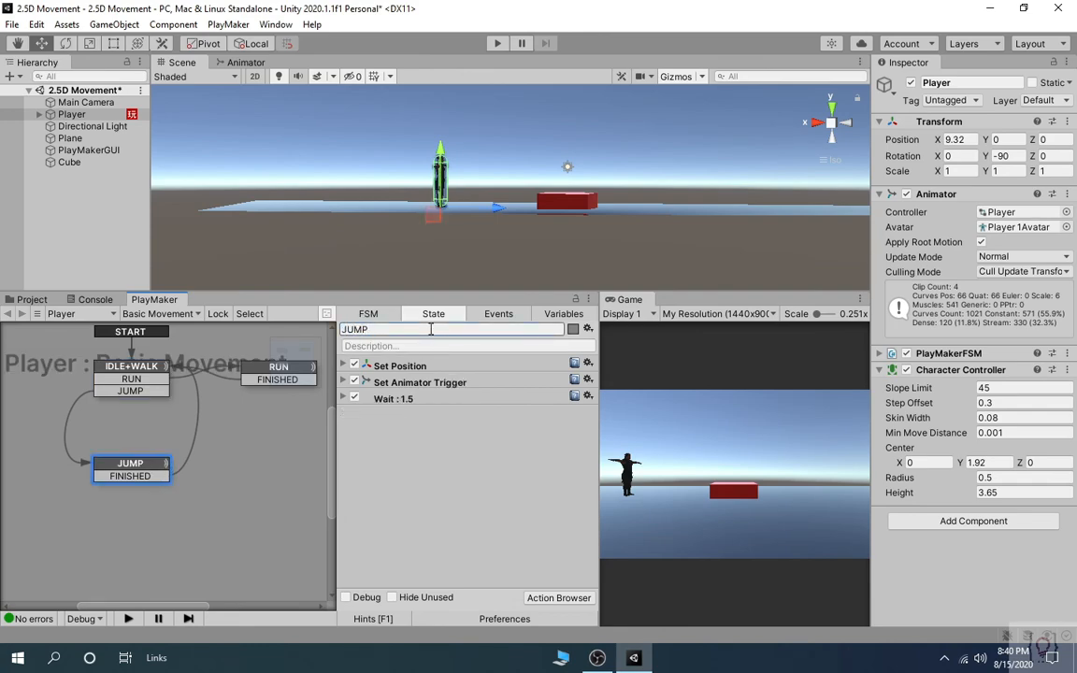
Copy the Jump Get Button Down action from IDLE+WALK to the end of the RUN state and check its settings.
click(130, 367)
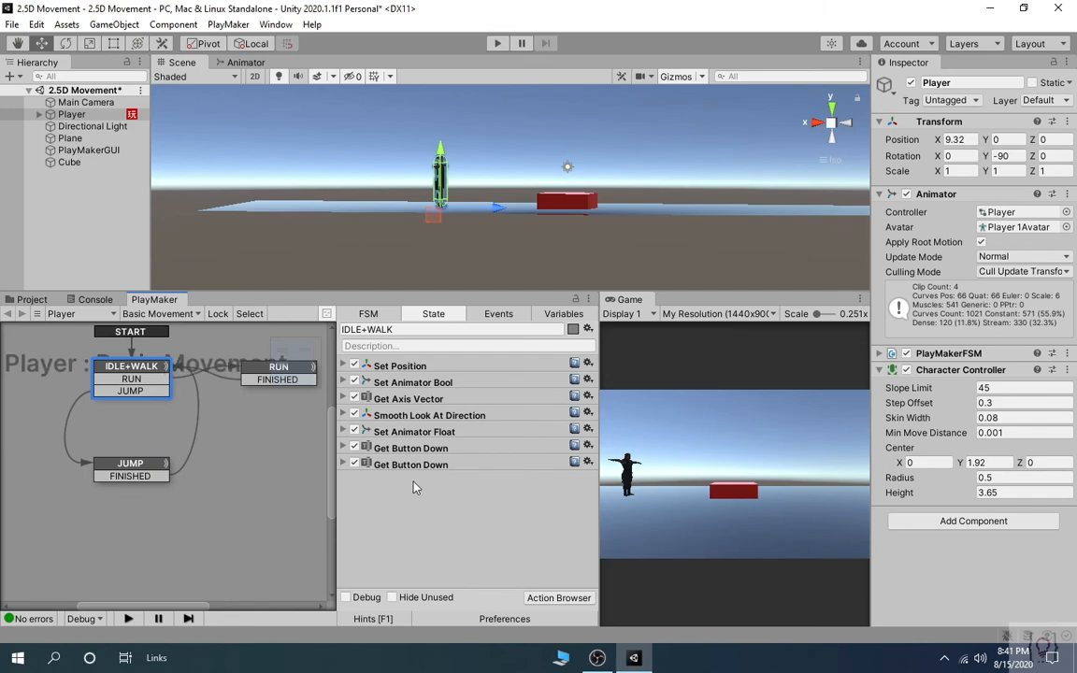
click(426, 465)
click(344, 463)
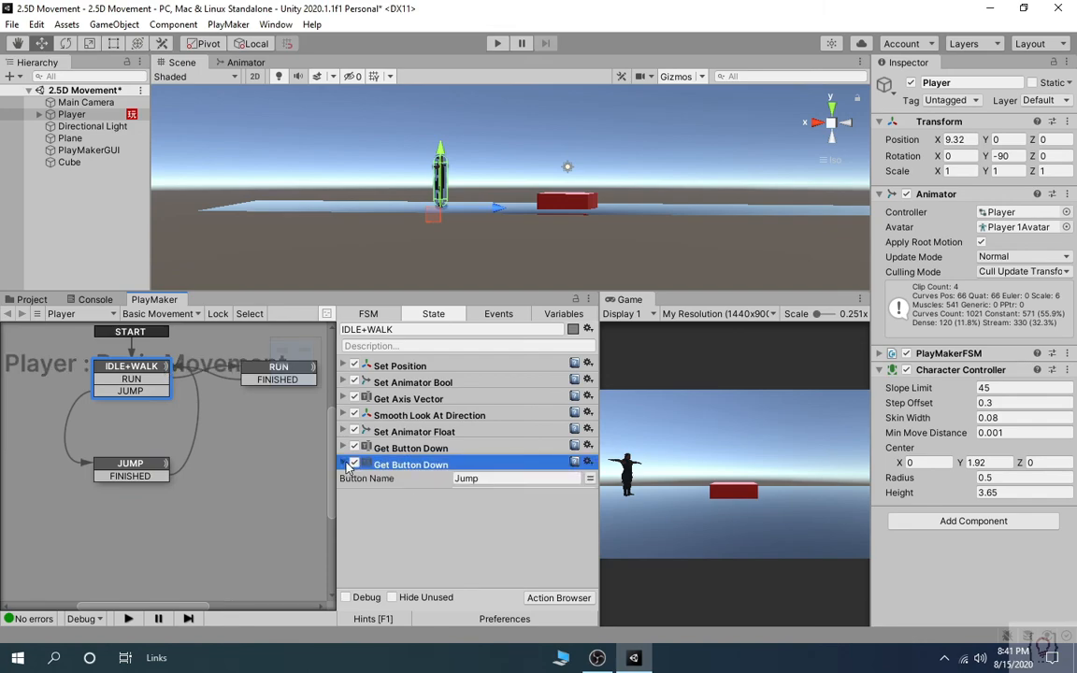
click(345, 464)
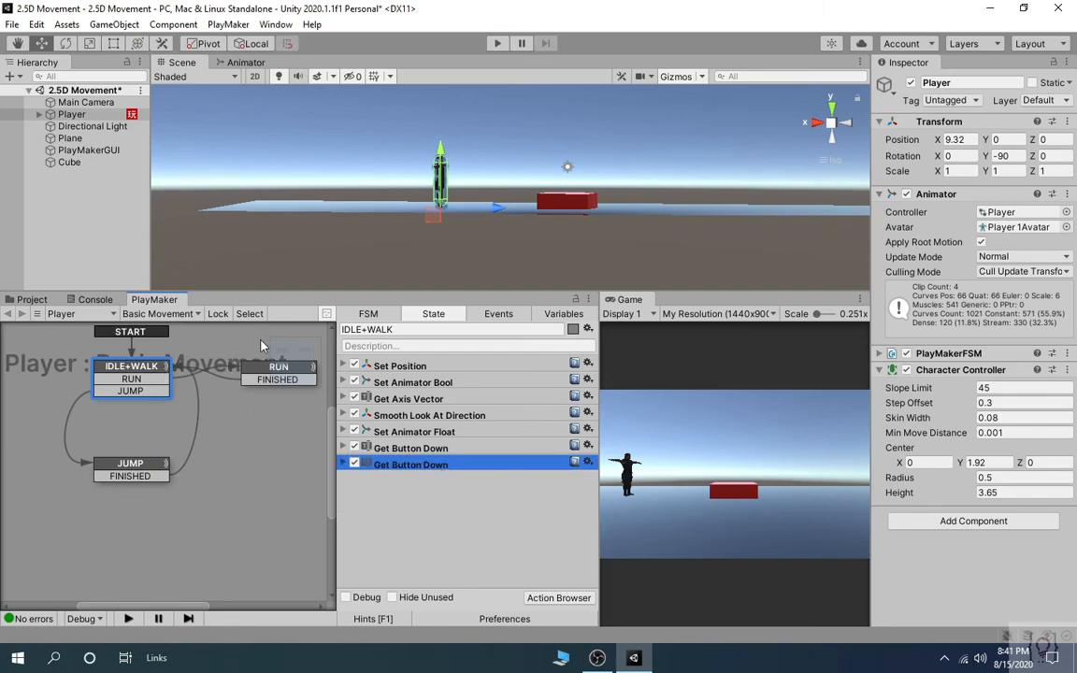
click(276, 374)
click(451, 450)
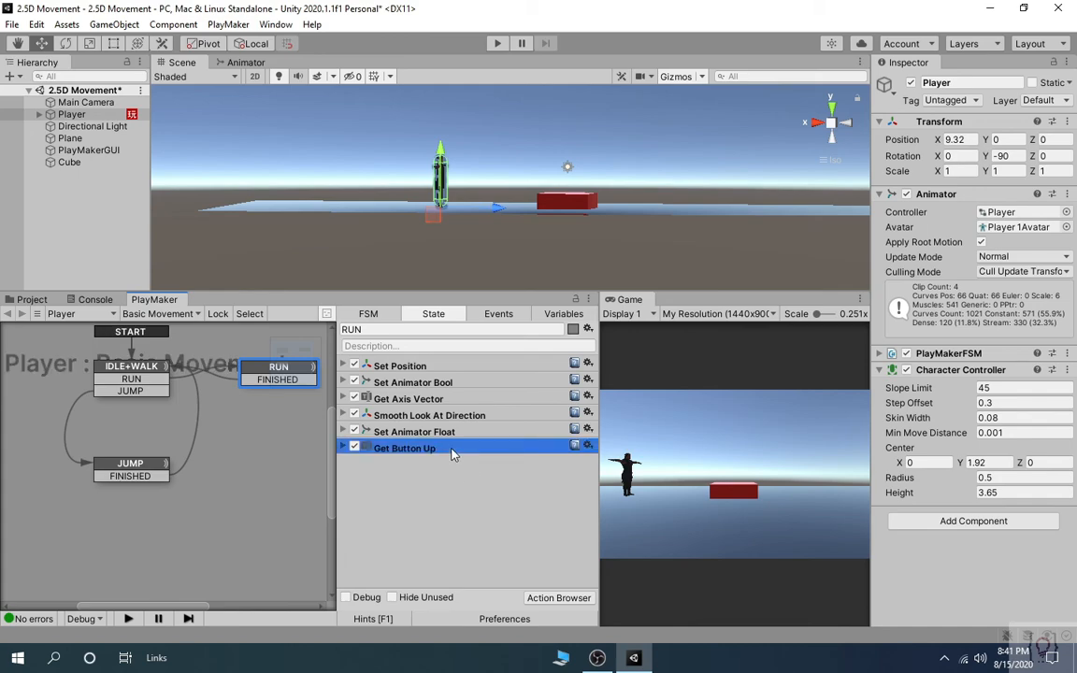
key(ctrl+v)
click(343, 465)
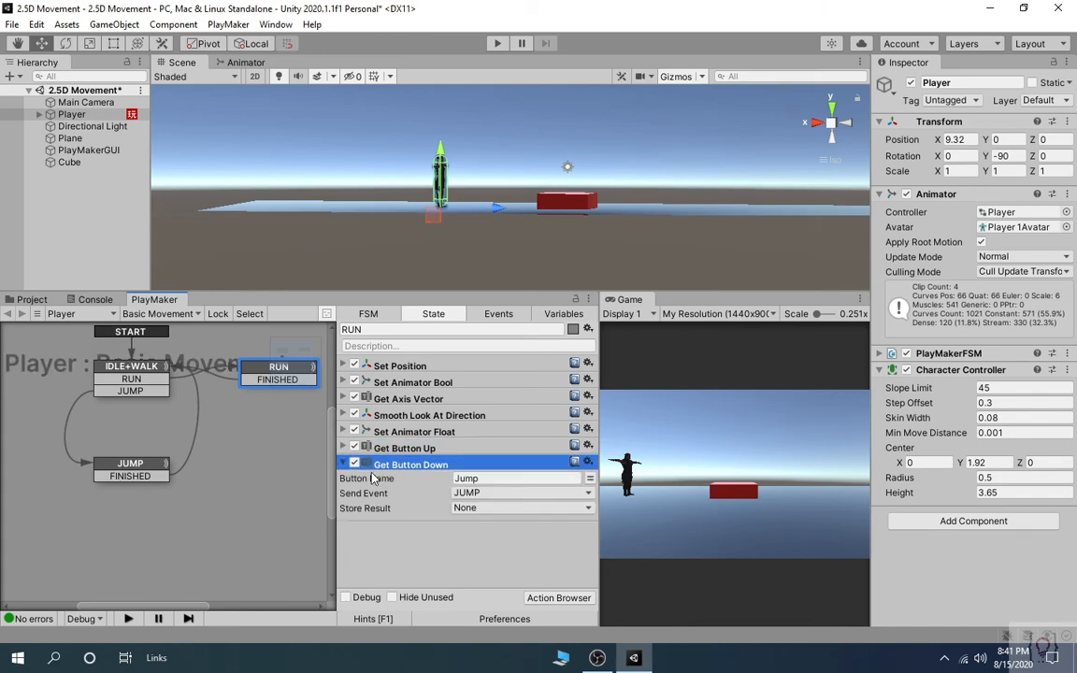
click(335, 460)
Add a JUMP transition to the RUN state and connect it to the JUMP state.
right_click(280, 379)
mouse_move(360, 378)
click(500, 391)
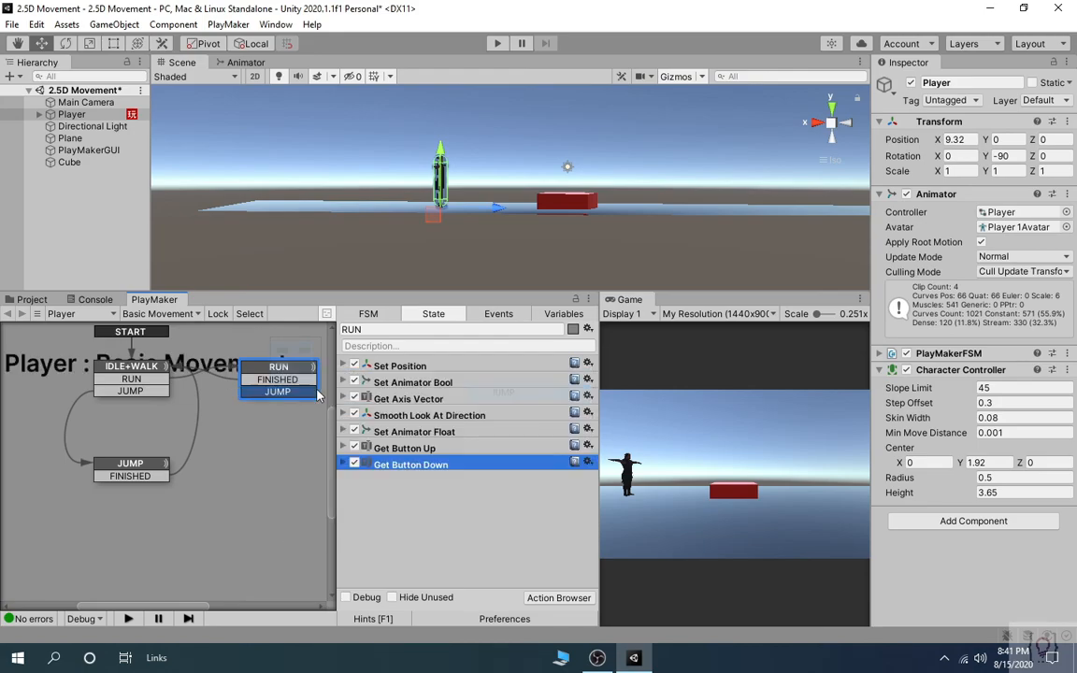
drag(318, 396, 199, 425)
click(224, 451)
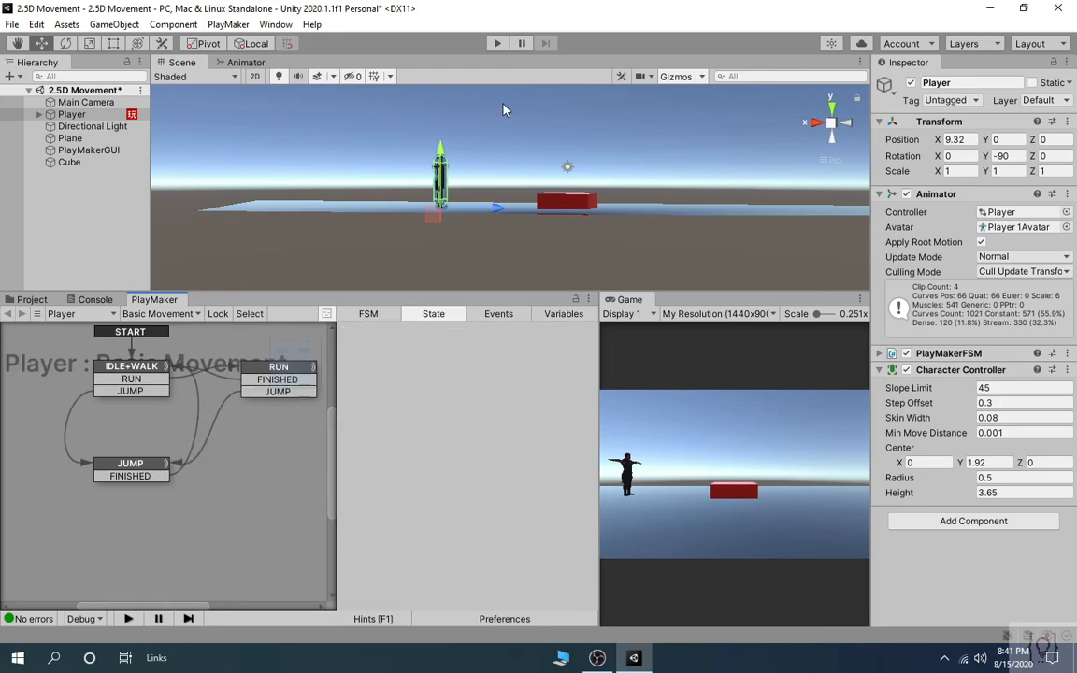
Play-test running and jumping the player over the red cube, turn it back toward the cube, and stop play mode.
click(497, 44)
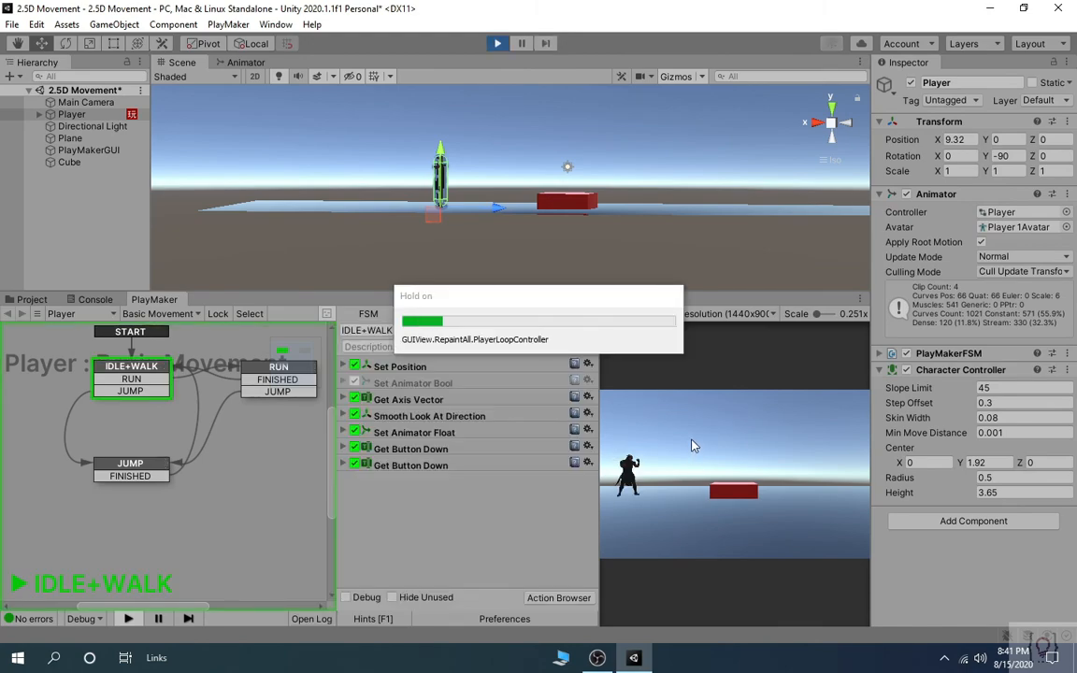
key(d)
key(shift)
key(space)
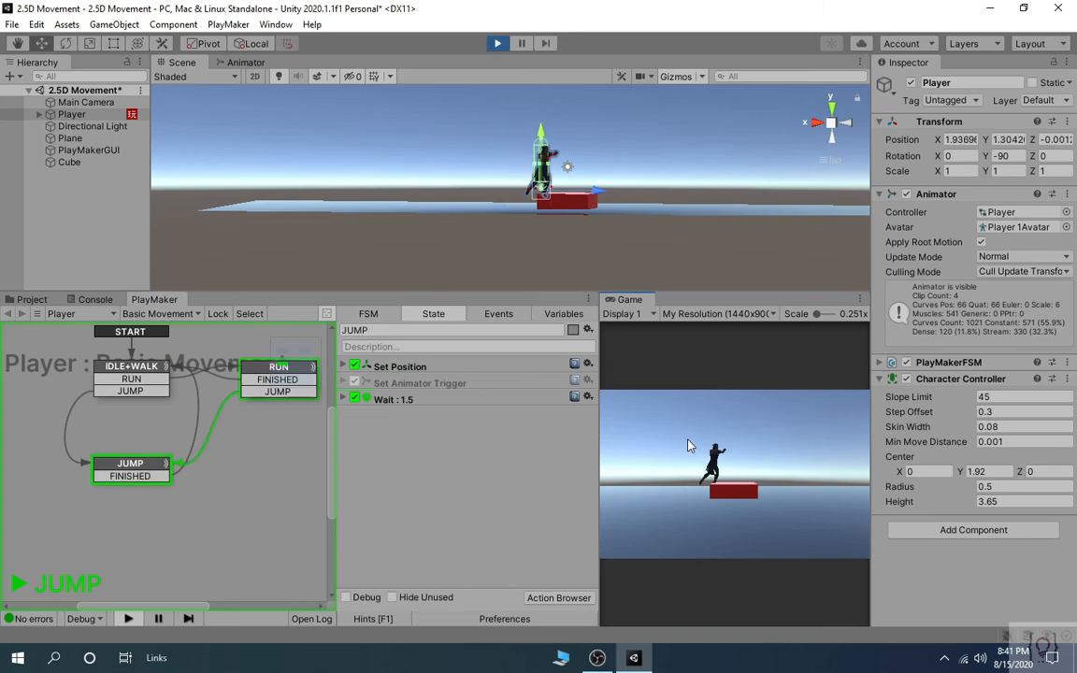
key(d)
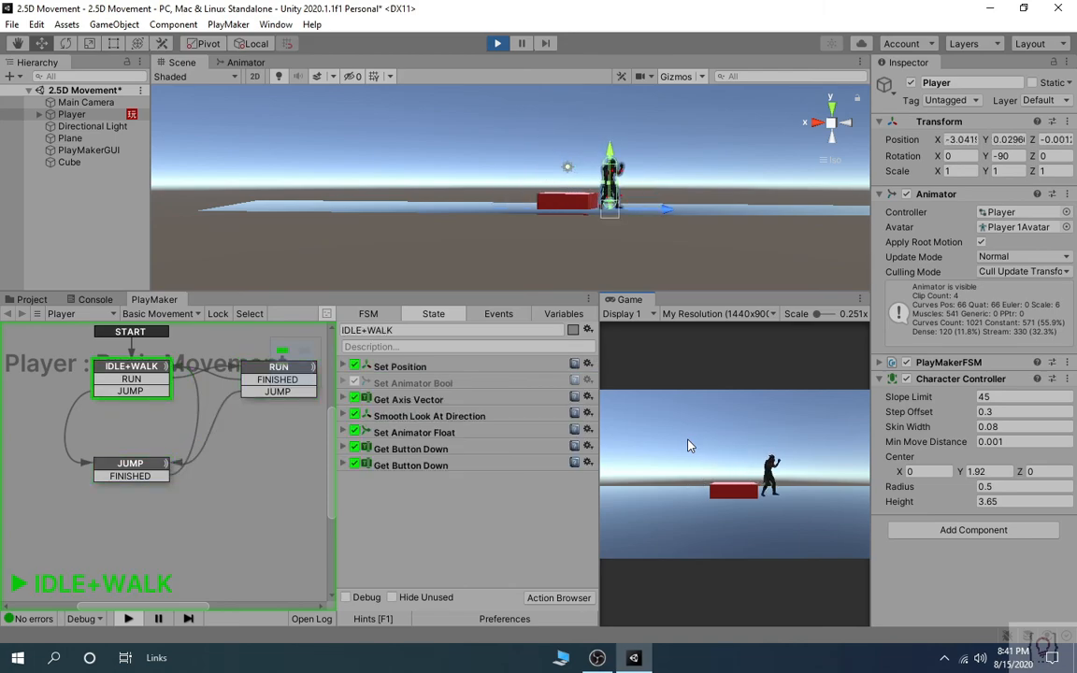
key(a)
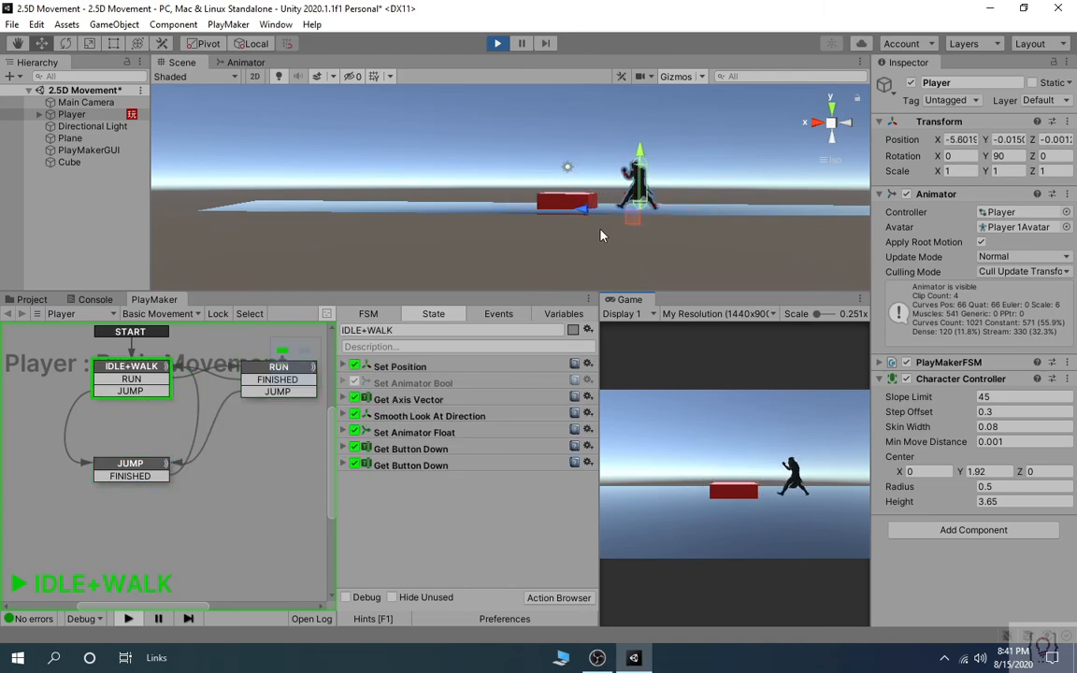
click(501, 45)
Dock the Game view between the Scene and Animator views and enlarge its area by lowering the PlayMaker divider.
drag(350, 108, 234, 67)
drag(401, 291, 375, 458)
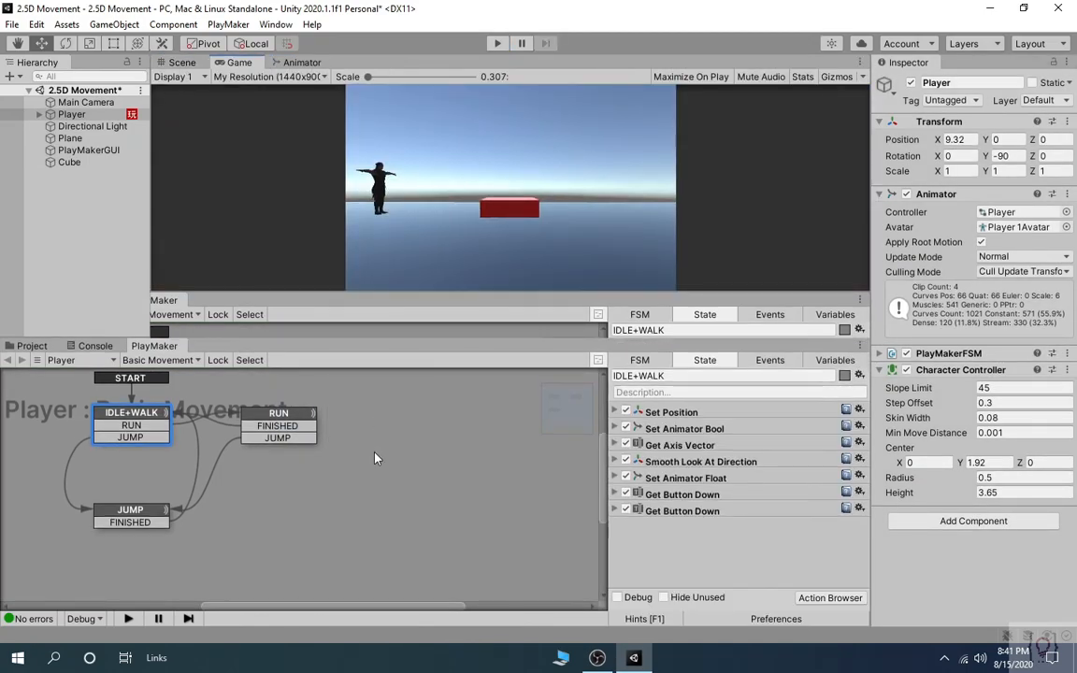
Play the scene with the Game view maximized, move the player back and forth, and jump it onto the red cube and off the far side.
click(497, 43)
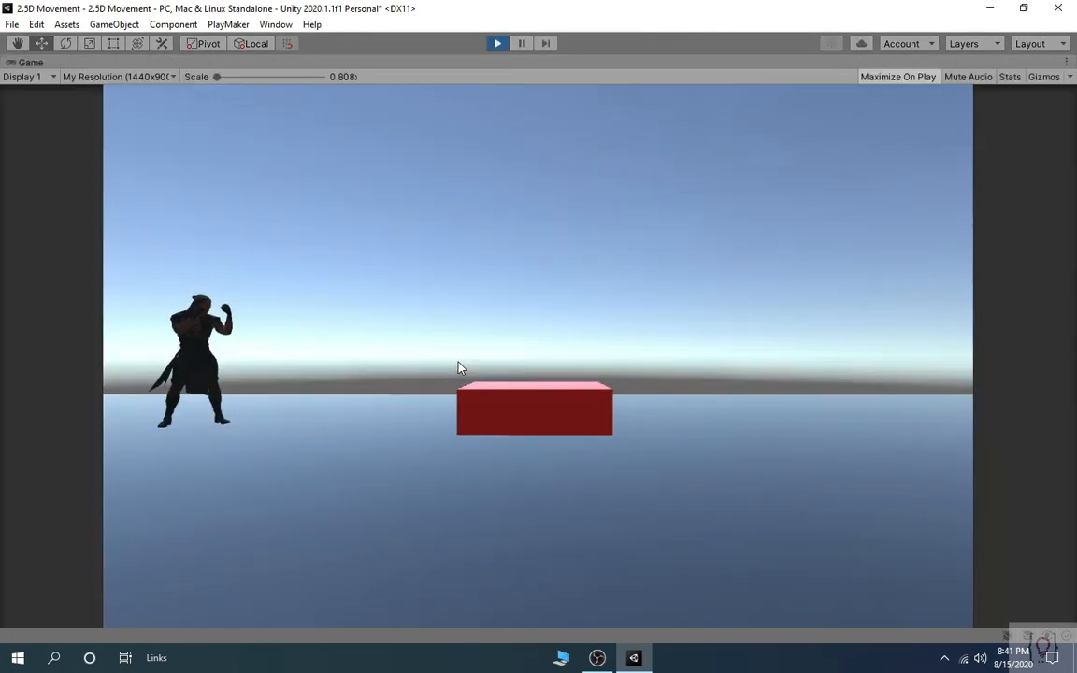
key(d)
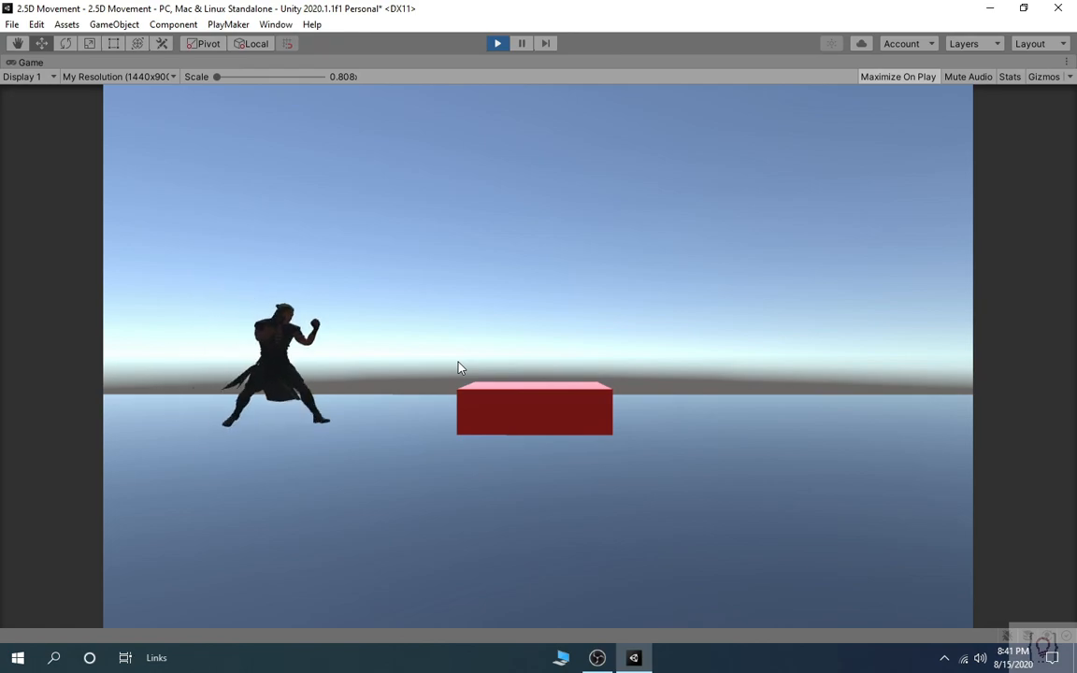
key(a)
key(d)
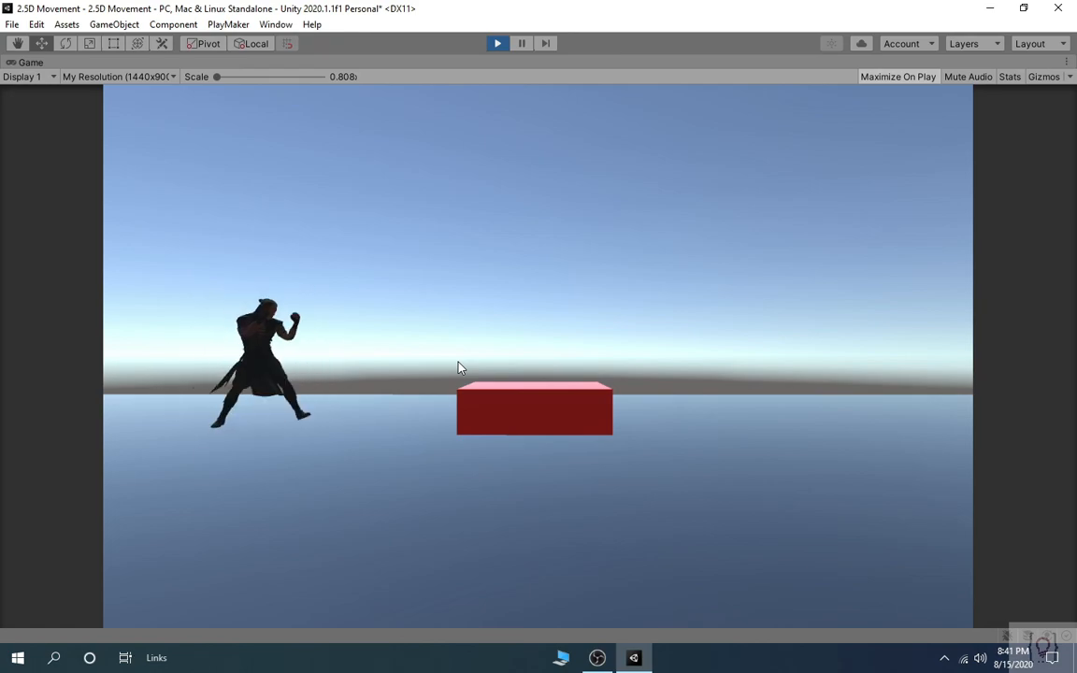
key(space)
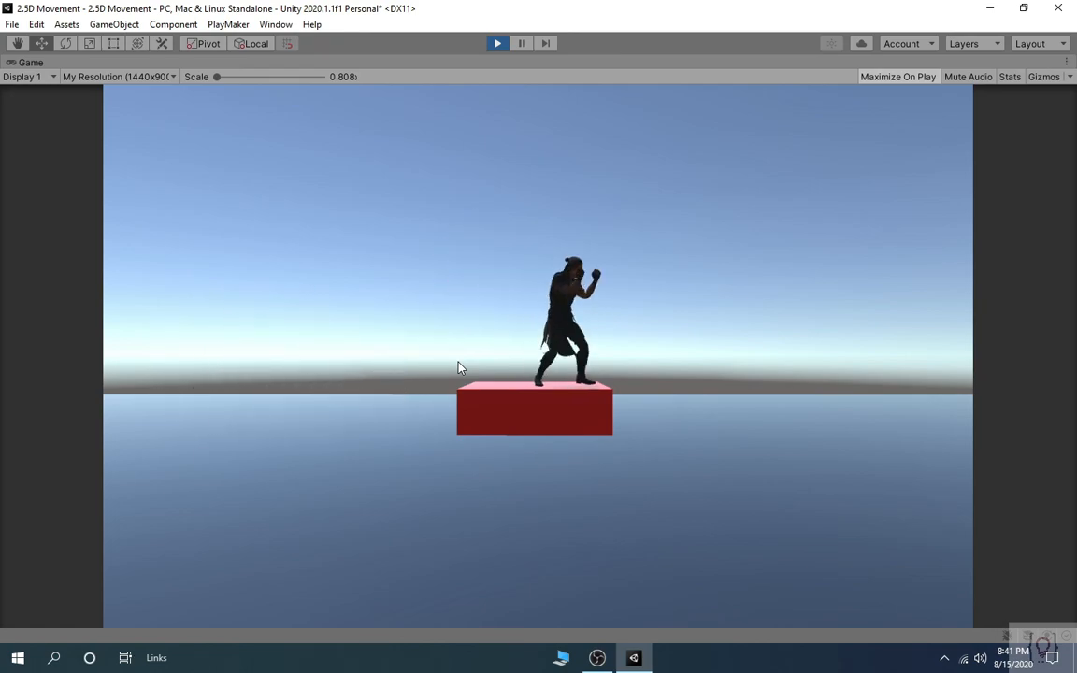
key(d)
key(d)
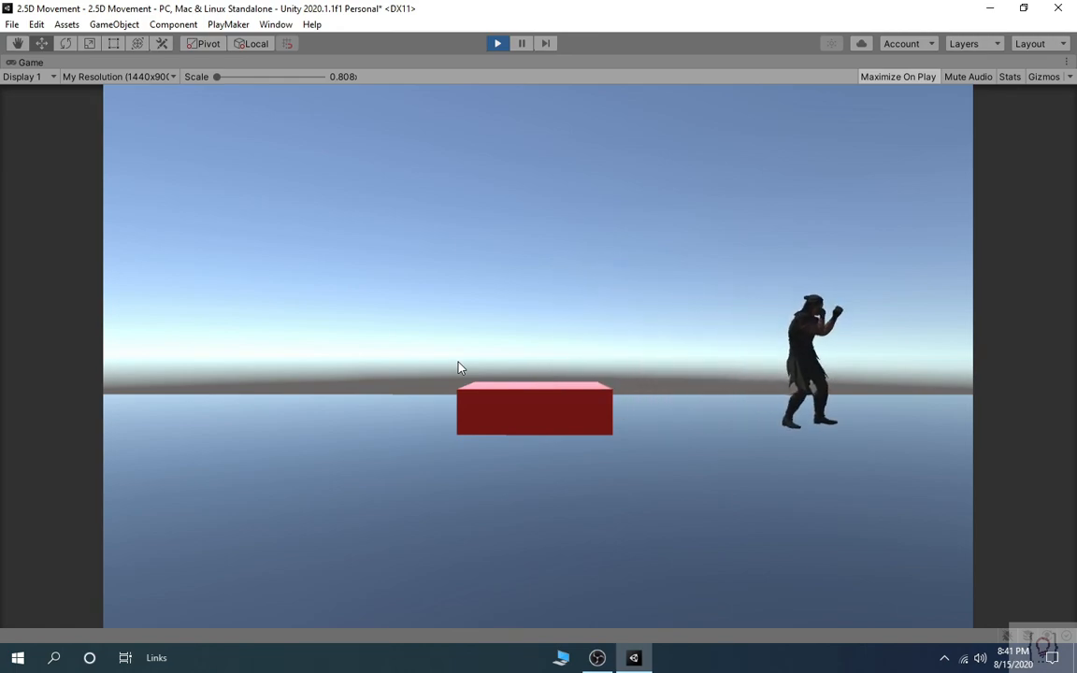
Turn the player around, jump it back over the red cube, and turn it toward the cube again.
key(a)
key(space)
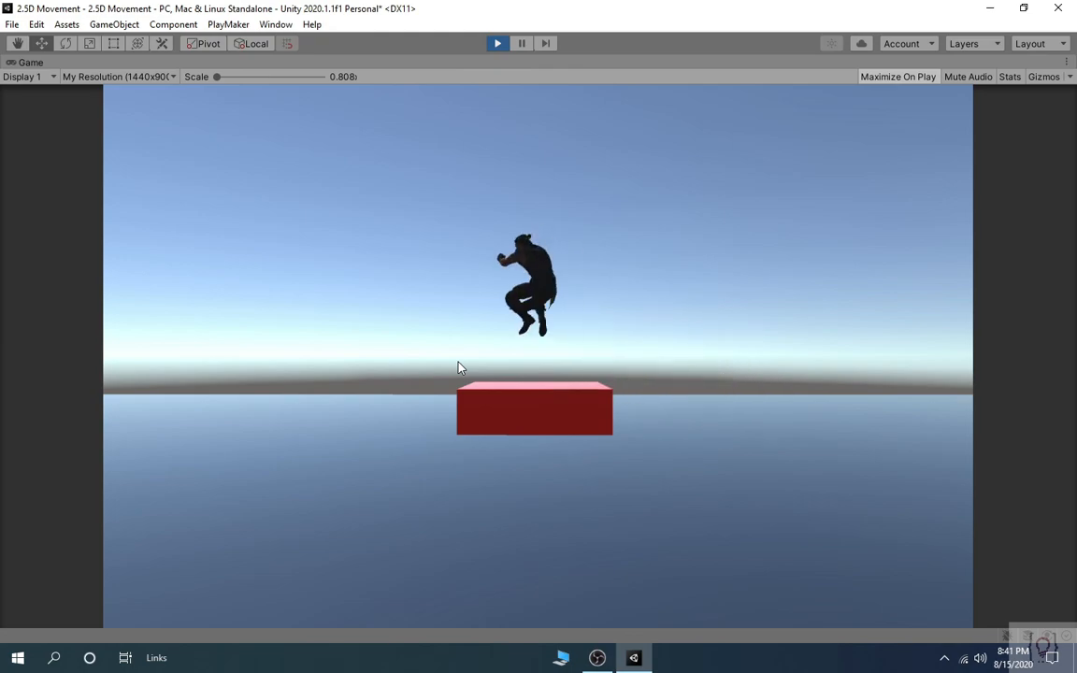
key(a)
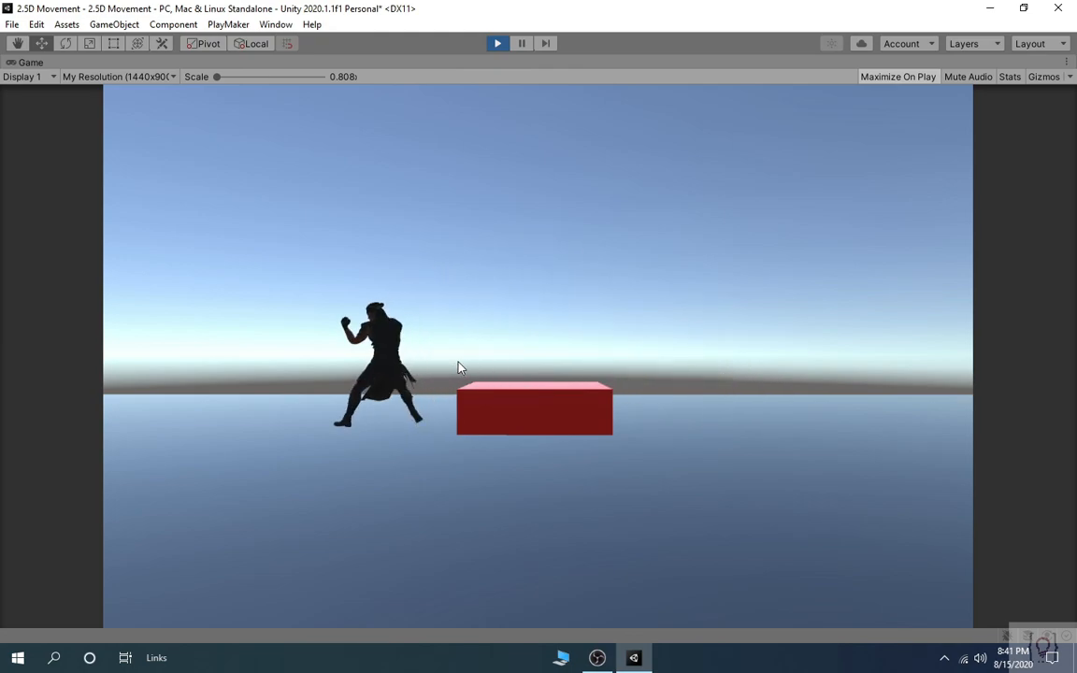
key(d)
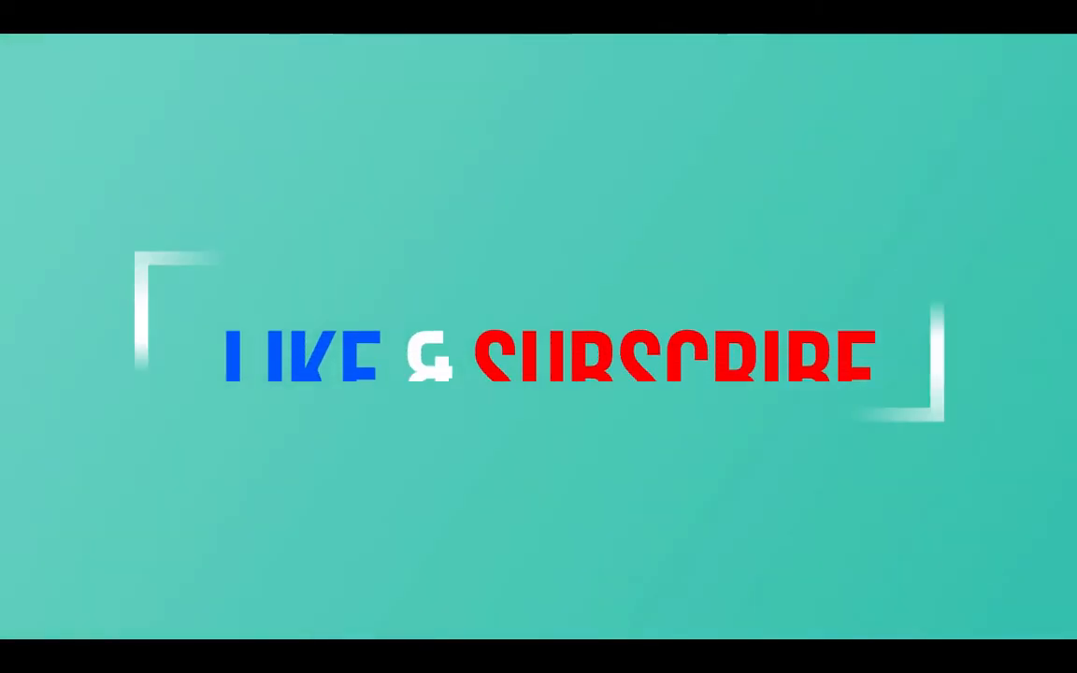